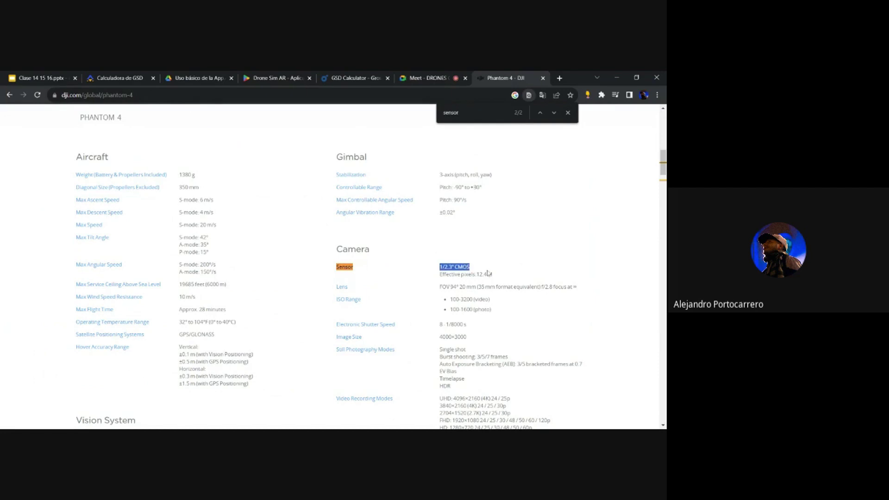
# - Search Google in a new tab for "ancho de sensor de phantom 4 standard"
pyautogui.click(492, 275)
pyautogui.click(560, 79)
pyautogui.write('anch')
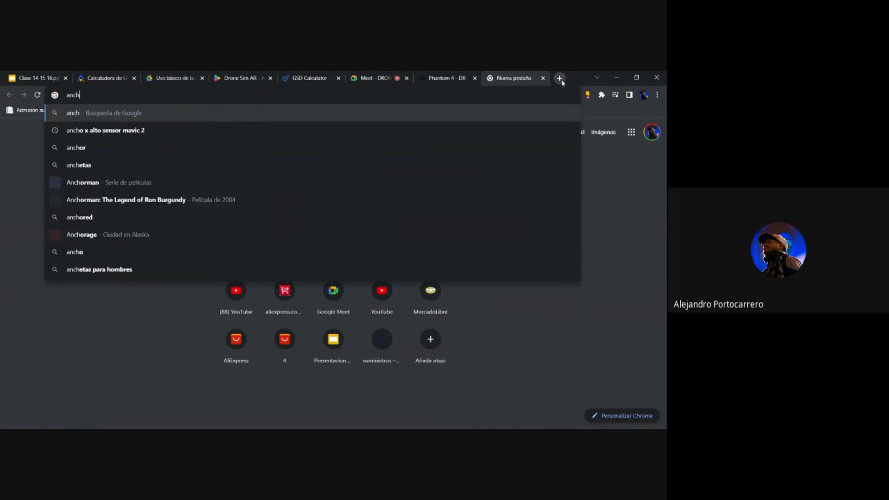
pyautogui.write('o de sonso')
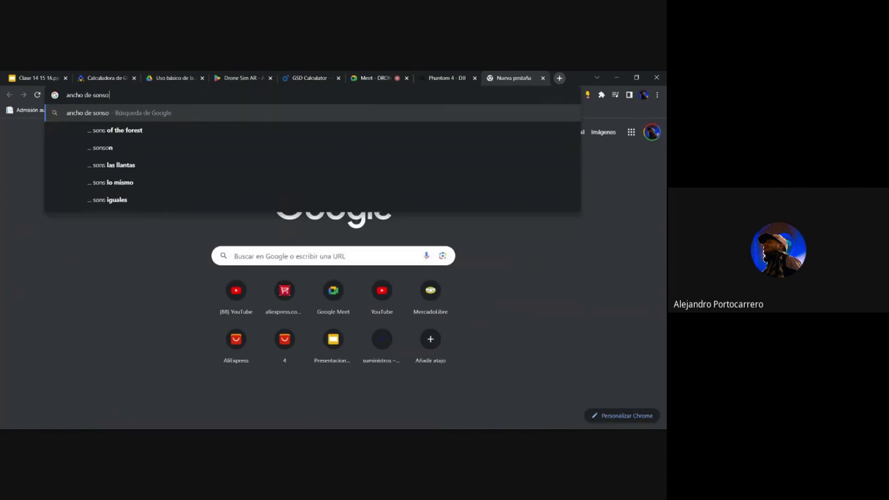
pyautogui.press('BackSpace')
pyautogui.press('BackSpace')
pyautogui.press('BackSpace')
pyautogui.press('BackSpace')
pyautogui.press('BackSpace')
pyautogui.write('se')
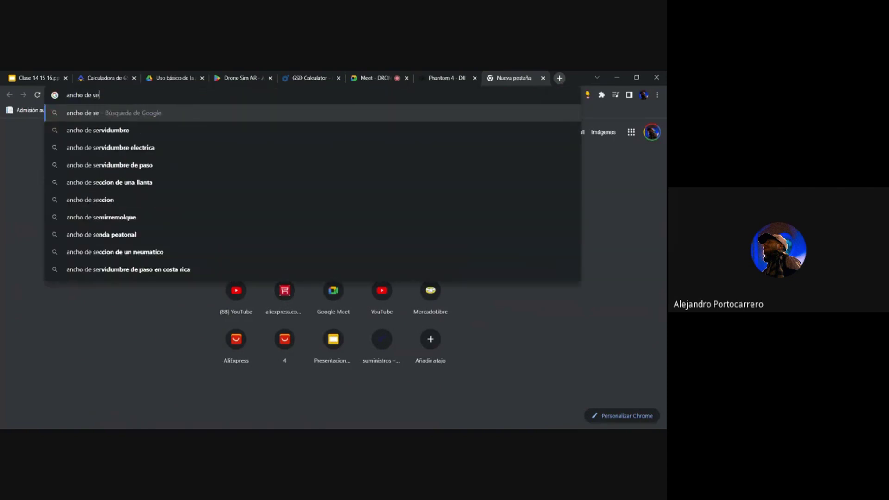
pyautogui.write('nsor de ')
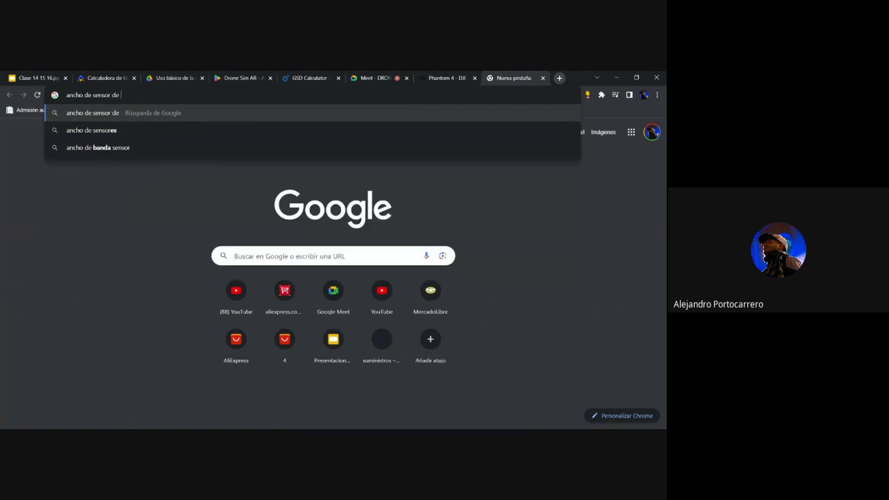
pyautogui.write('phantom')
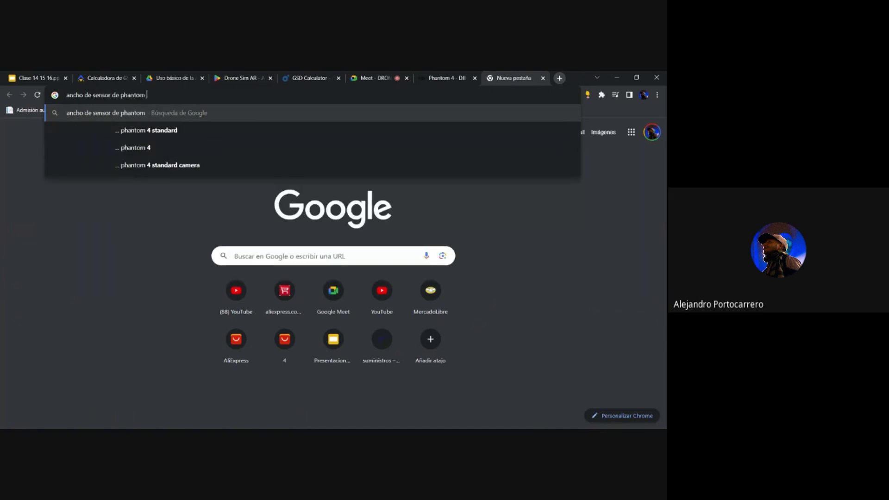
pyautogui.click(228, 129)
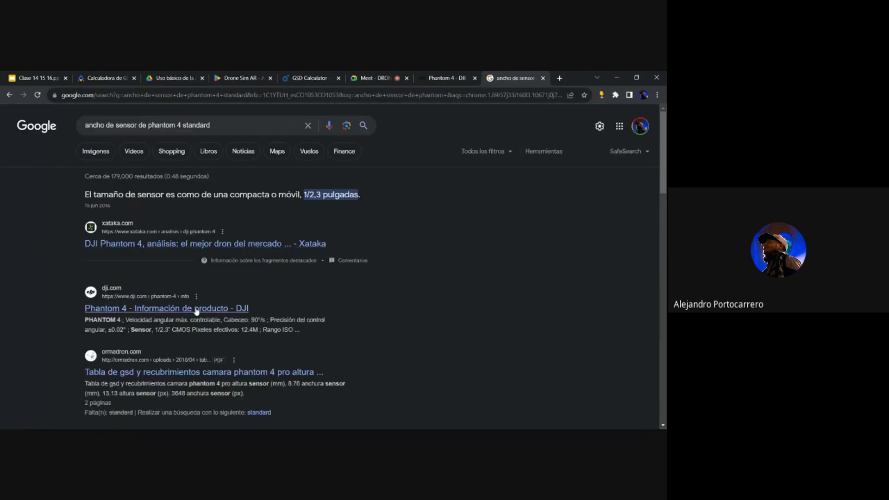
# - Open the ormadron.com GSD table PDF and the djicdn.com Phantom 4 PDF in background tabs, and look through the remaining search results
pyautogui.scroll(-3, 197, 311)
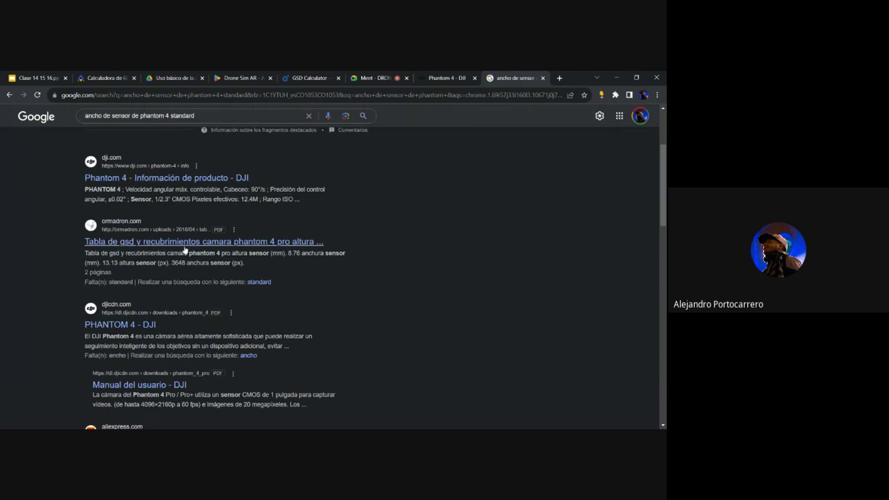
pyautogui.middleClick(185, 247)
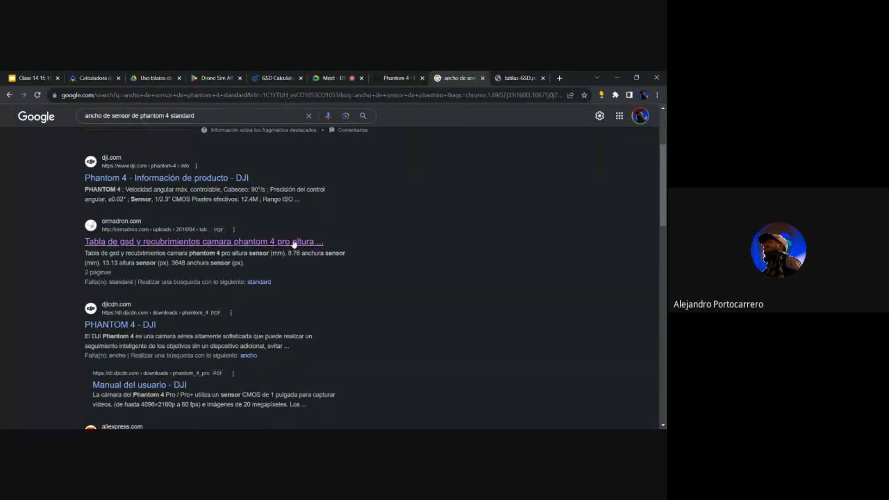
pyautogui.scroll(-1, 430, 253)
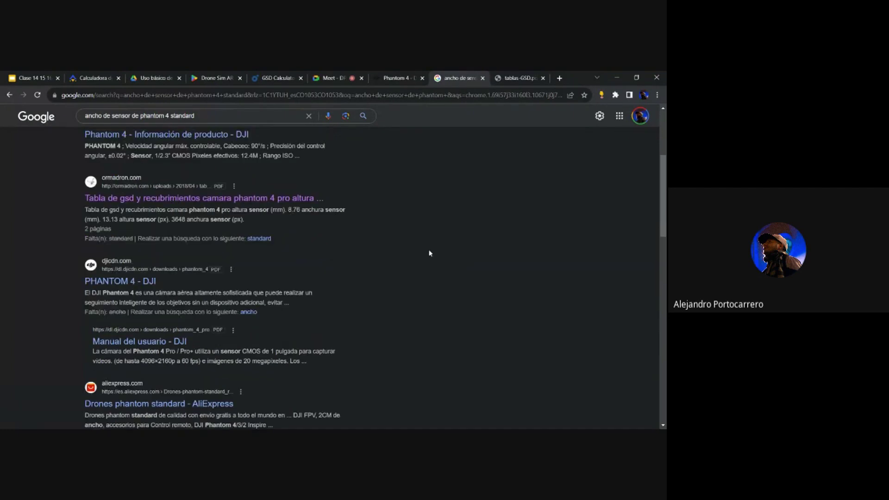
pyautogui.middleClick(130, 283)
pyautogui.scroll(-3, 362, 262)
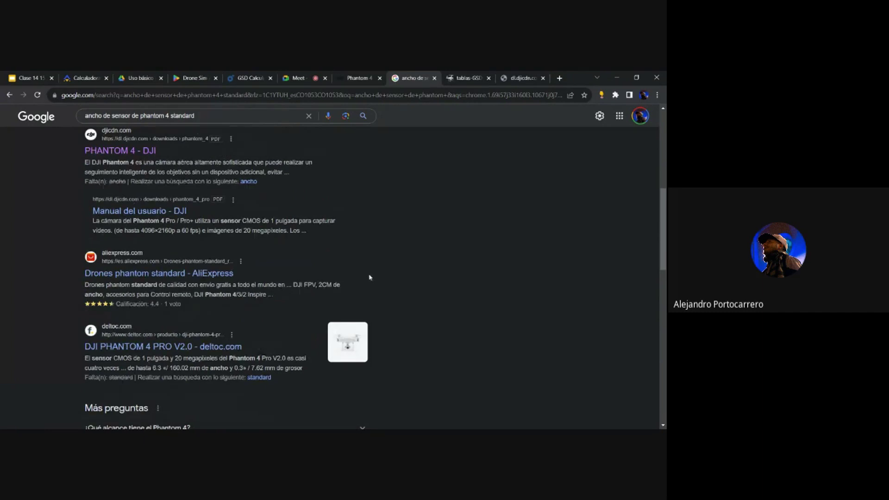
pyautogui.scroll(-7, 410, 264)
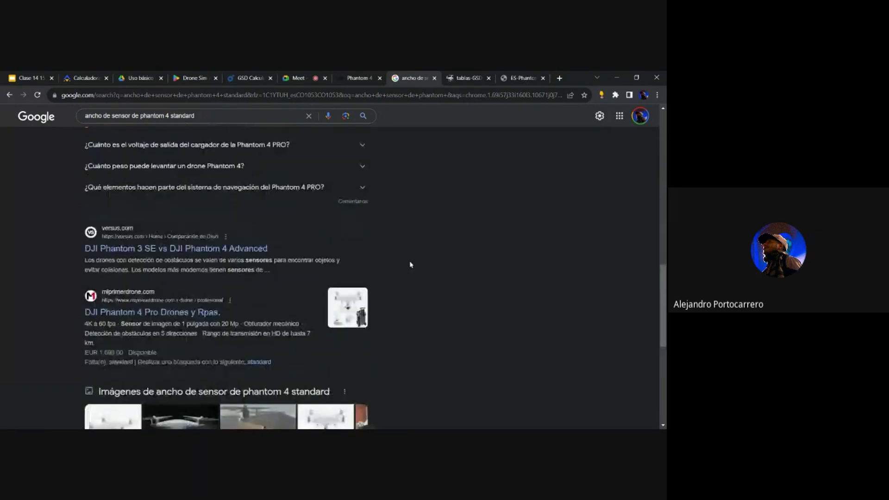
pyautogui.scroll(-6, 410, 264)
# - Examine the camera model, sensor dimensions, focal distance and pixel size in the table of tablas-GSD.pdf
pyautogui.click(464, 77)
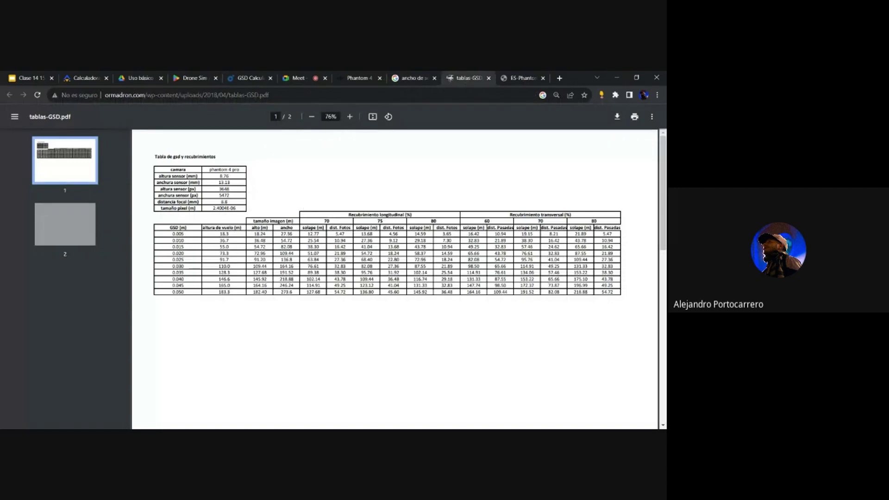
pyautogui.moveTo(210, 170); pyautogui.dragTo(239, 170)
pyautogui.moveTo(156, 182); pyautogui.dragTo(227, 209)
pyautogui.click(226, 208)
# - Check the lens specification in the Camera section of the DJI Phantom 4 page
pyautogui.click(362, 77)
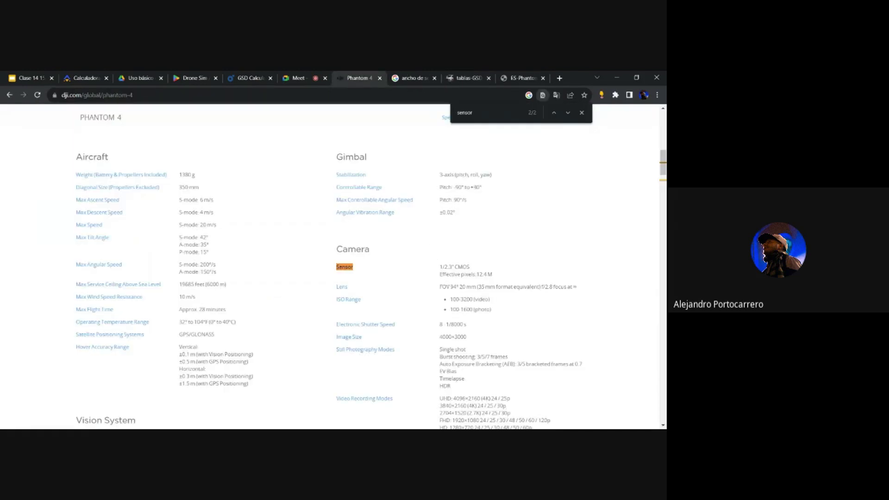
pyautogui.moveTo(477, 287); pyautogui.dragTo(491, 286)
pyautogui.moveTo(496, 286); pyautogui.dragTo(499, 286)
pyautogui.doubleClick(481, 287)
# - Go to the specifications on page 7 of the Phantom 4 Quick Start Guide and enlarge the camera data to read it
pyautogui.click(514, 75)
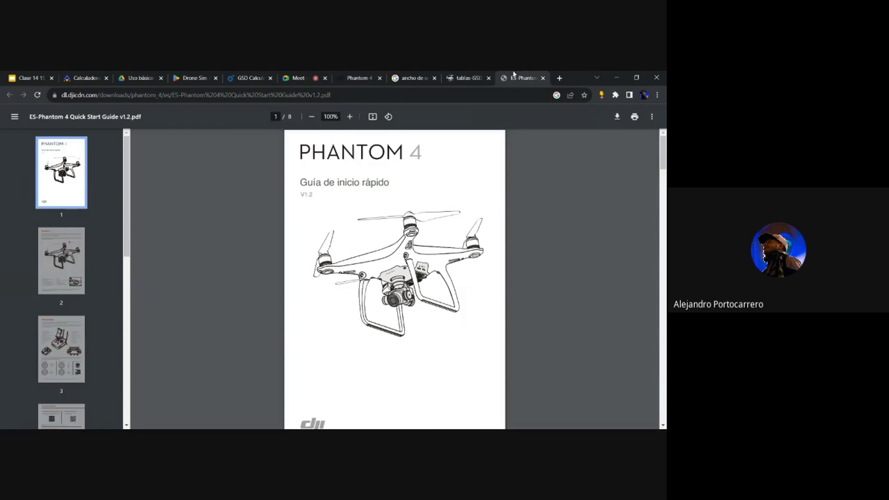
pyautogui.click(63, 276)
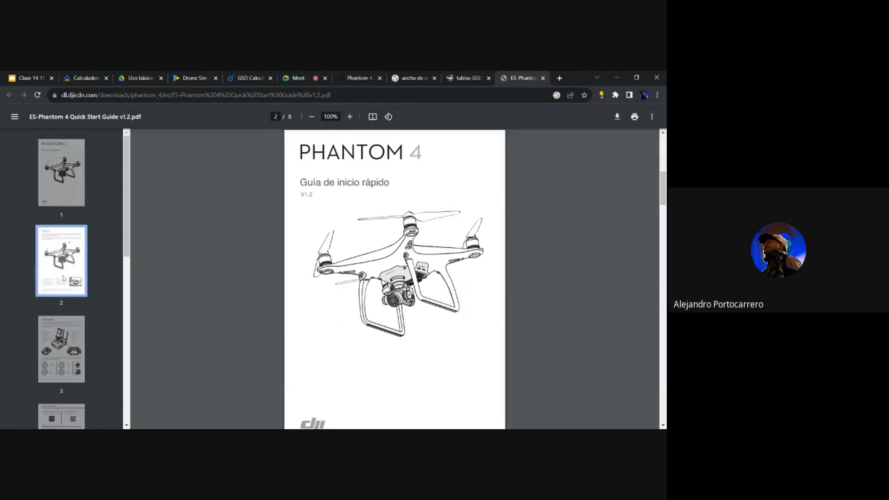
pyautogui.scroll(-8, 63, 280)
pyautogui.click(64, 280)
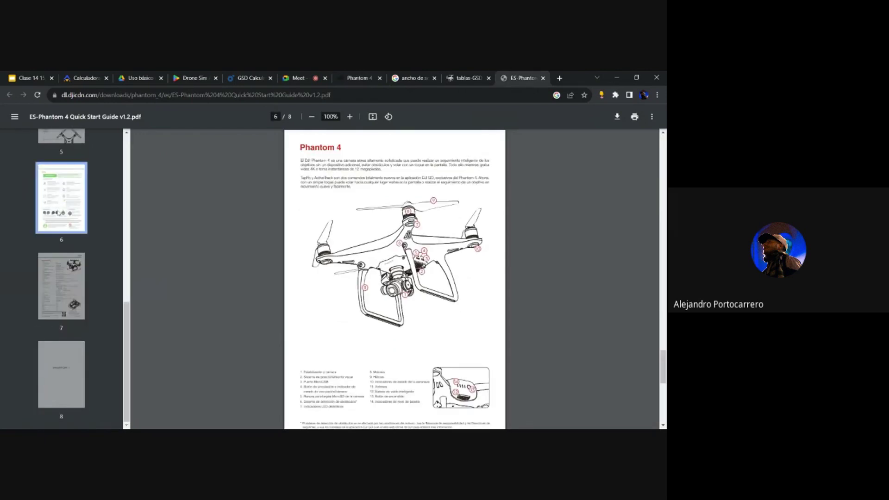
pyautogui.scroll(4, 91, 279)
pyautogui.click(65, 348)
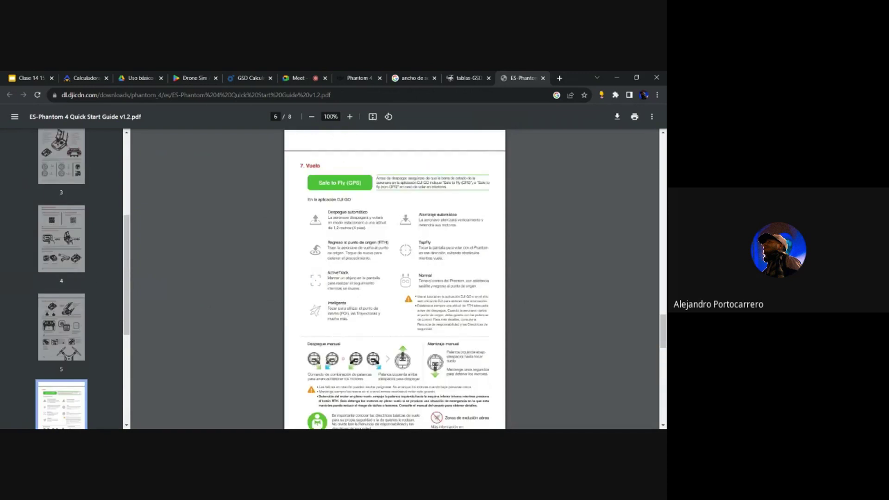
pyautogui.scroll(-1, 65, 349)
pyautogui.click(65, 351)
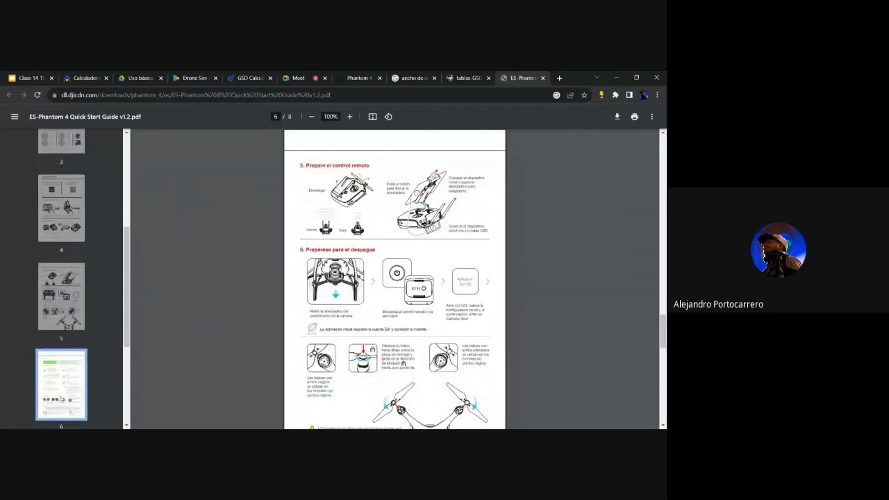
pyautogui.scroll(-3, 65, 354)
pyautogui.click(65, 354)
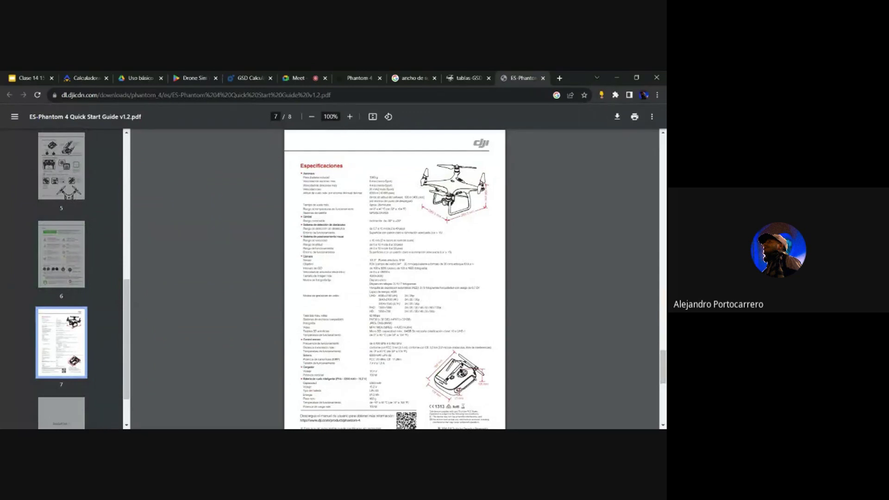
pyautogui.scroll(5, 402, 284)
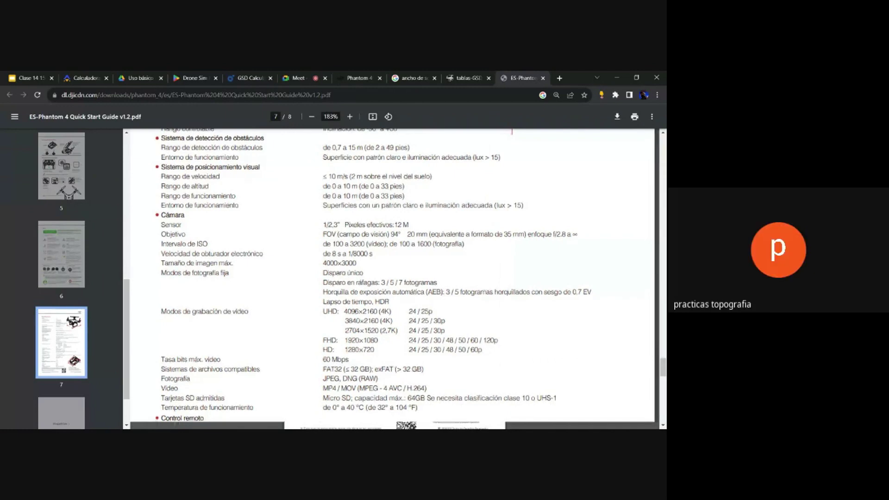
pyautogui.scroll(-2, 395, 277)
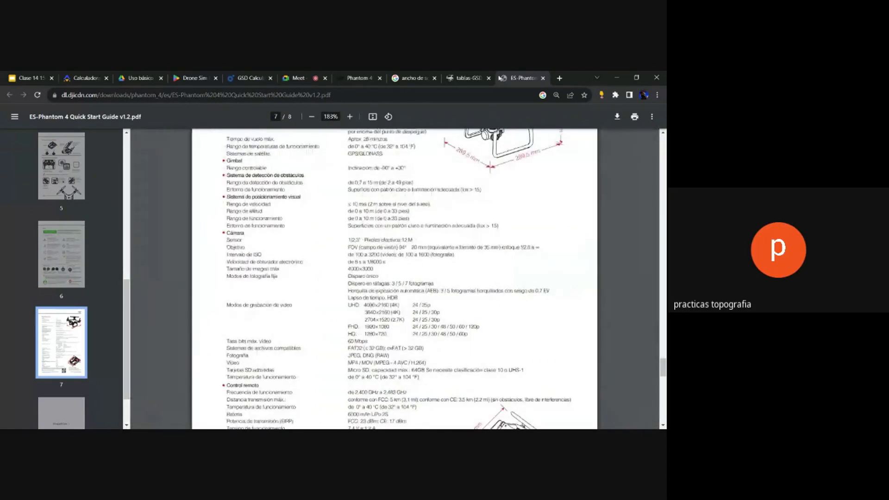
# - Highlight the focal distance row in tablas-GSD.pdf, and check the participants in the Meet call
pyautogui.click(481, 75)
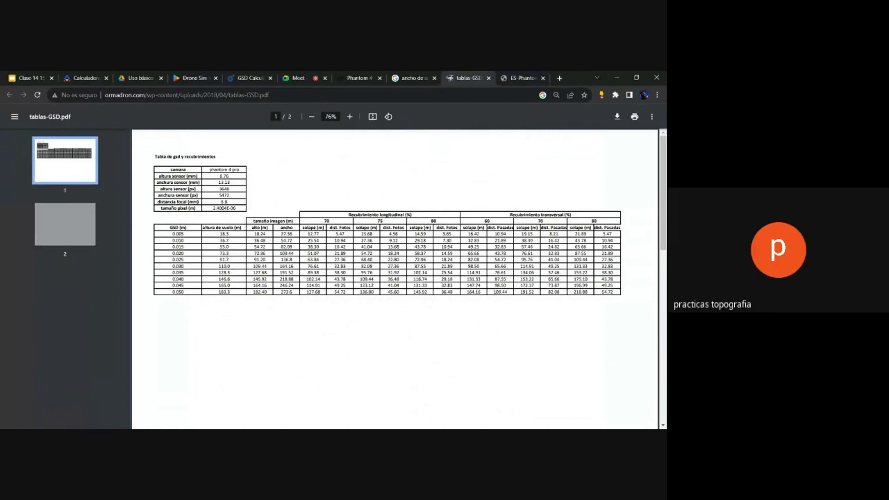
pyautogui.moveTo(157, 202); pyautogui.dragTo(199, 202)
pyautogui.click(298, 78)
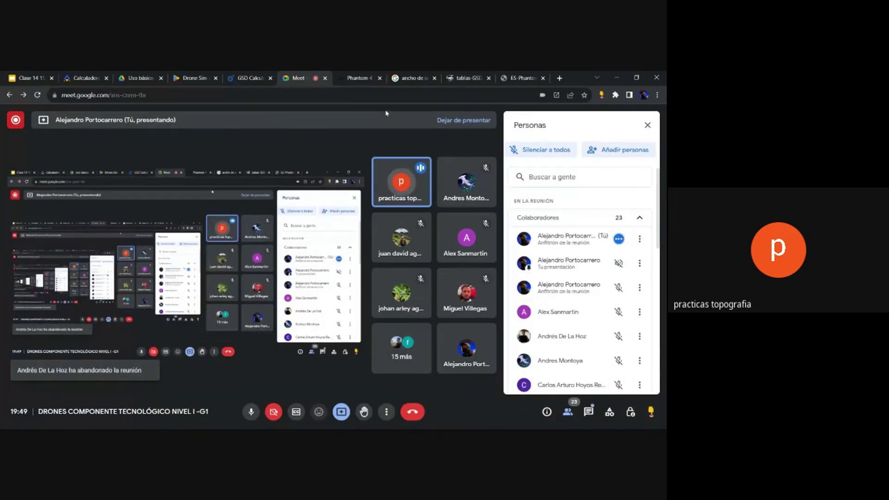
# - Search the Phantom 4 Quick Start Guide for "sensor" and go to the next match
pyautogui.click(522, 75)
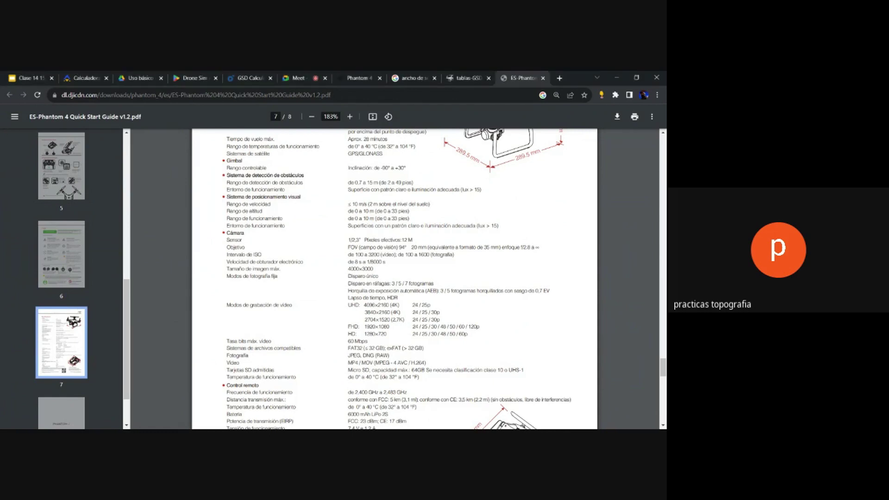
pyautogui.hotkey('ctrl', 'f')
pyautogui.write('sensor')
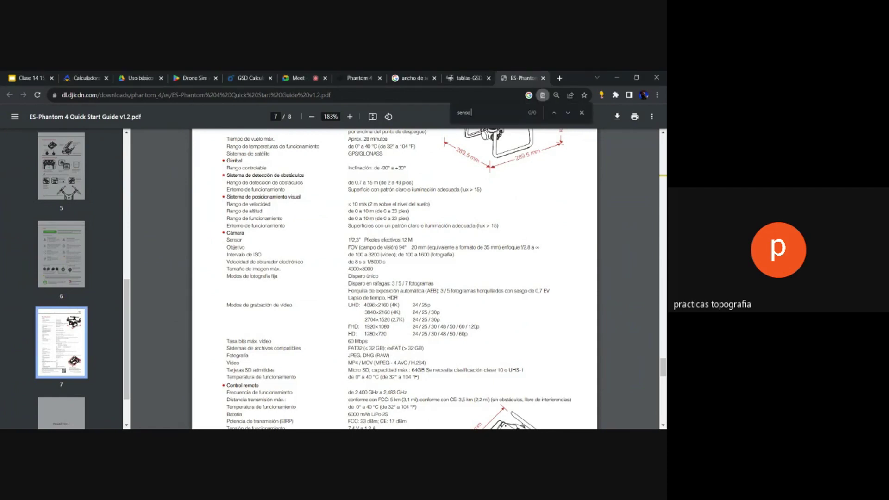
pyautogui.click(568, 115)
# - Close the tablas-GSD.pdf tab and return to the Google results for the Phantom 4 sensor width
pyautogui.click(469, 80)
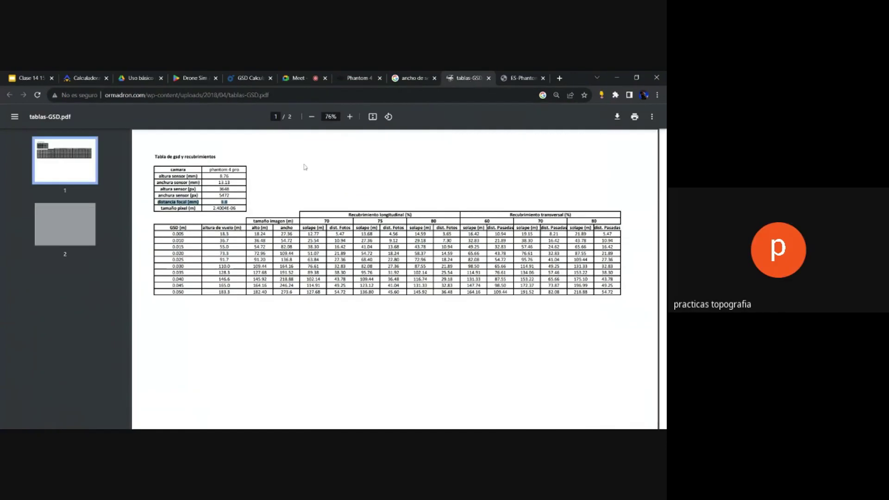
pyautogui.click(408, 79)
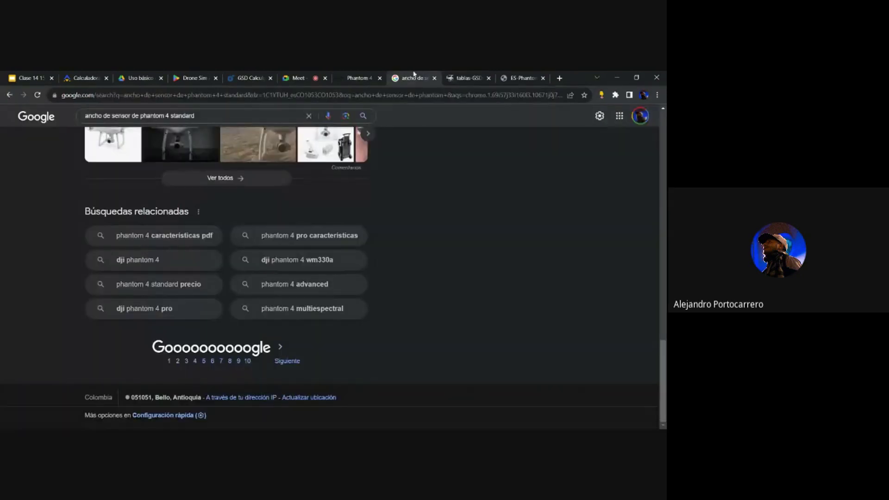
pyautogui.click(473, 78)
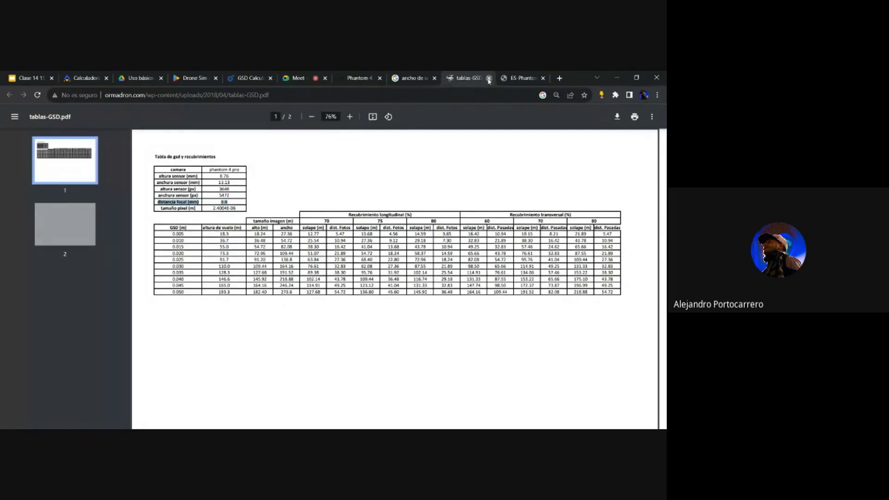
pyautogui.click(488, 78)
pyautogui.click(347, 76)
pyautogui.click(408, 78)
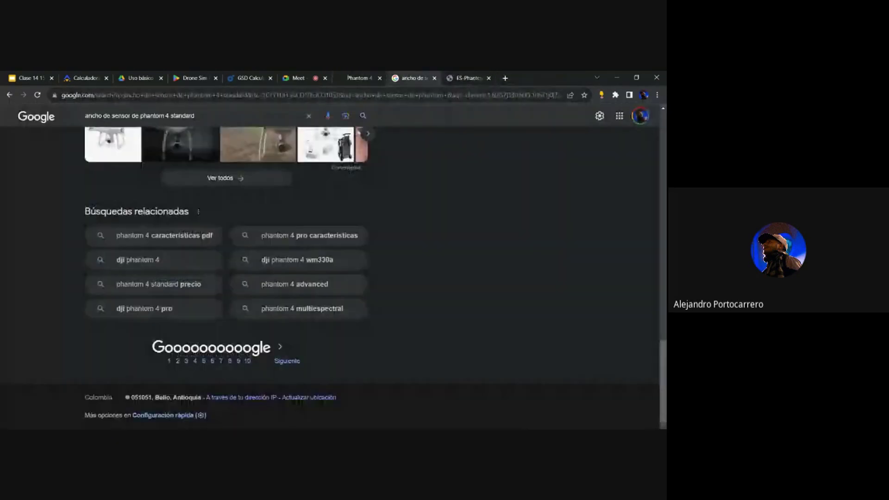
# - Replace the current Google search with "ph4 sensor whit"
pyautogui.click(411, 95)
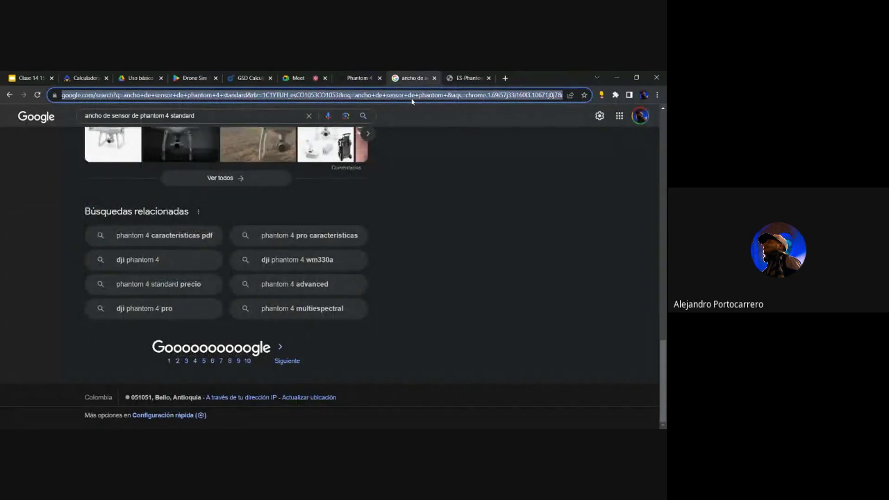
pyautogui.write('ph')
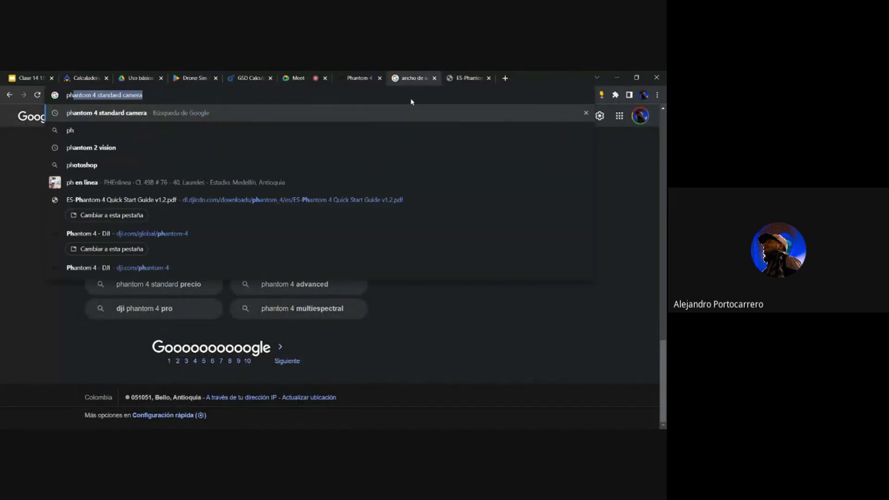
pyautogui.write('4')
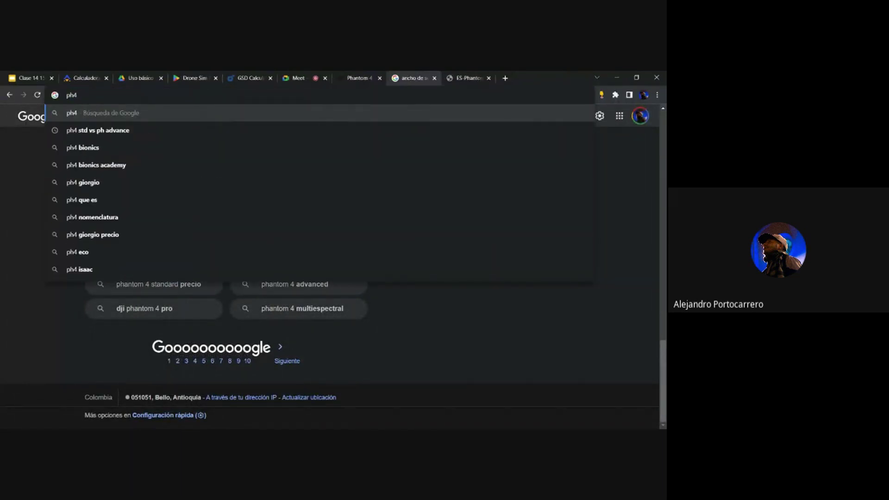
pyautogui.write(' sen')
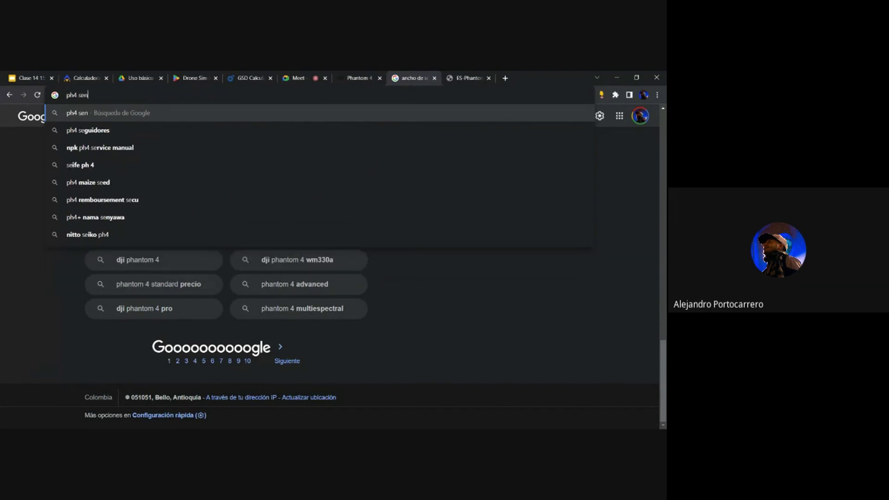
pyautogui.write('sor whit')
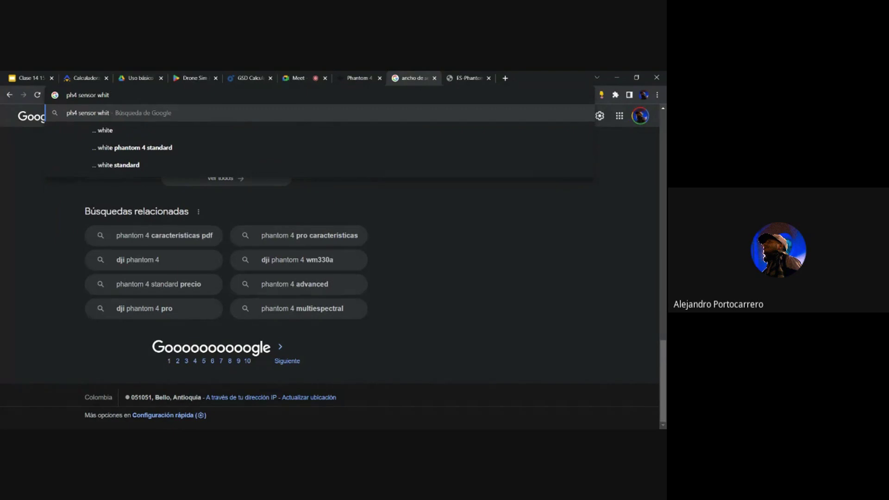
pyautogui.press('Return')
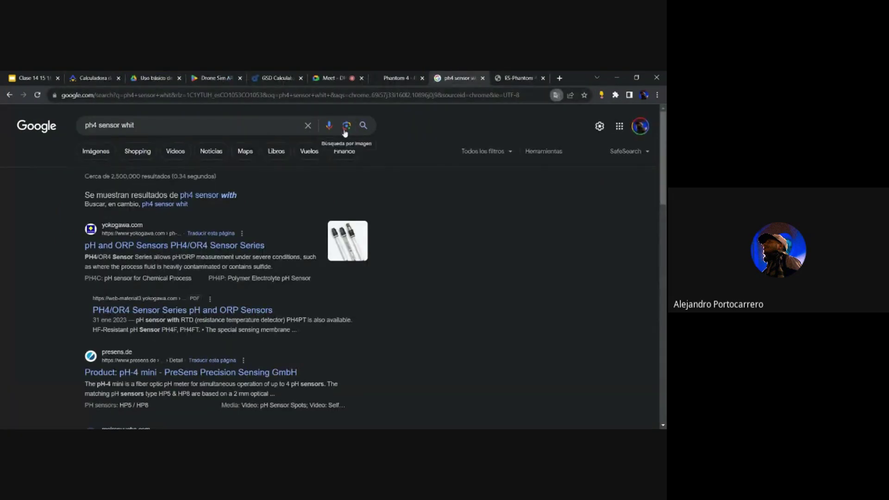
# - Copy the term "Sensor width" from the formula definitions in the GSD Calculator article
pyautogui.click(507, 76)
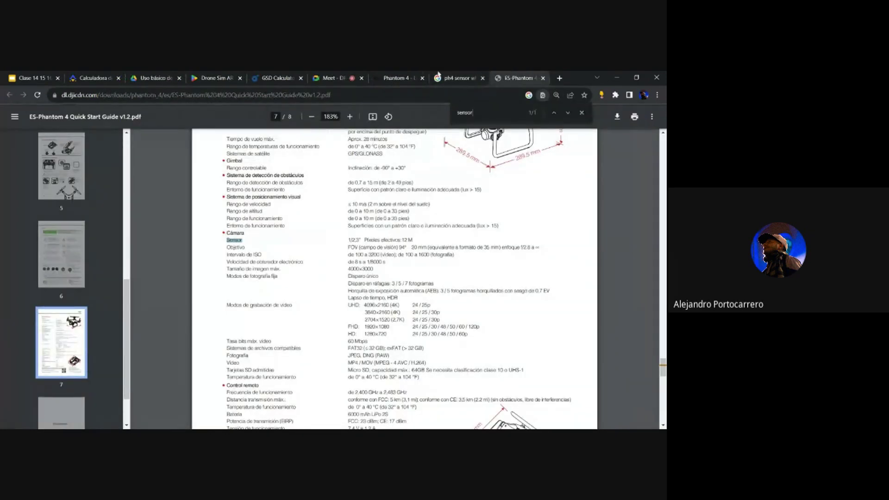
pyautogui.click(278, 78)
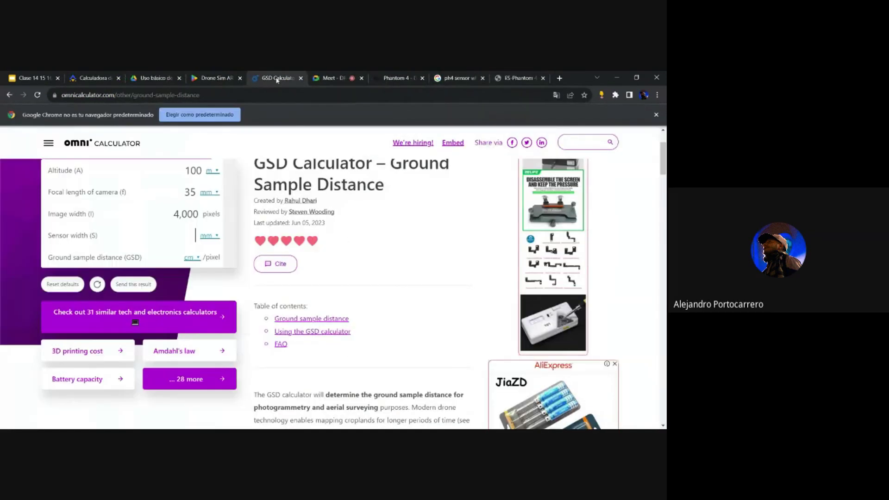
pyautogui.scroll(-6, 394, 267)
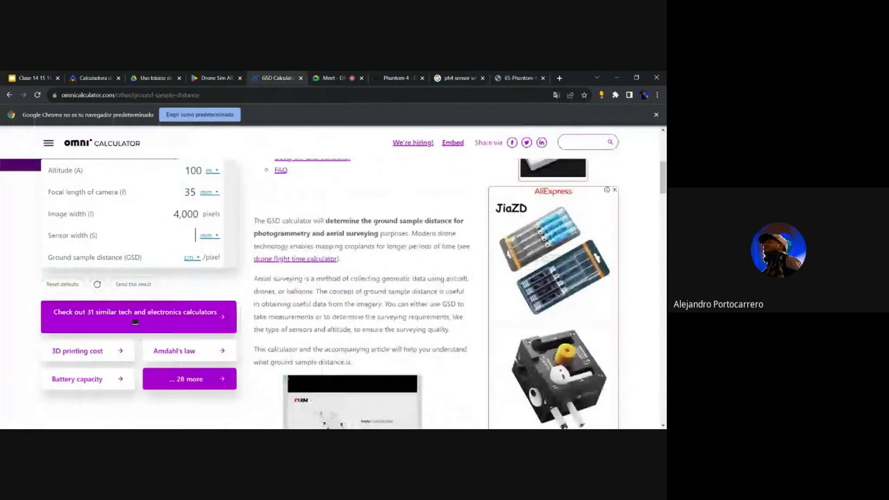
pyautogui.scroll(-5, 397, 274)
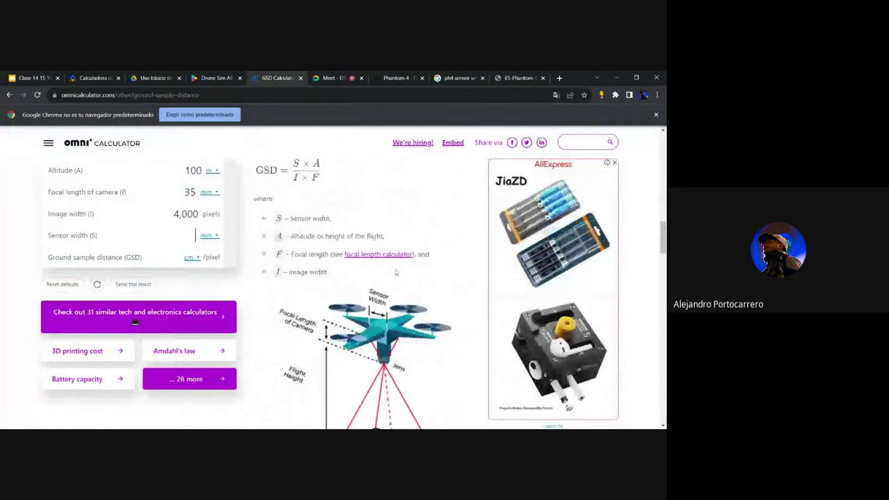
pyautogui.moveTo(312, 218); pyautogui.dragTo(290, 218)
pyautogui.hotkey('ctrl', 'c')
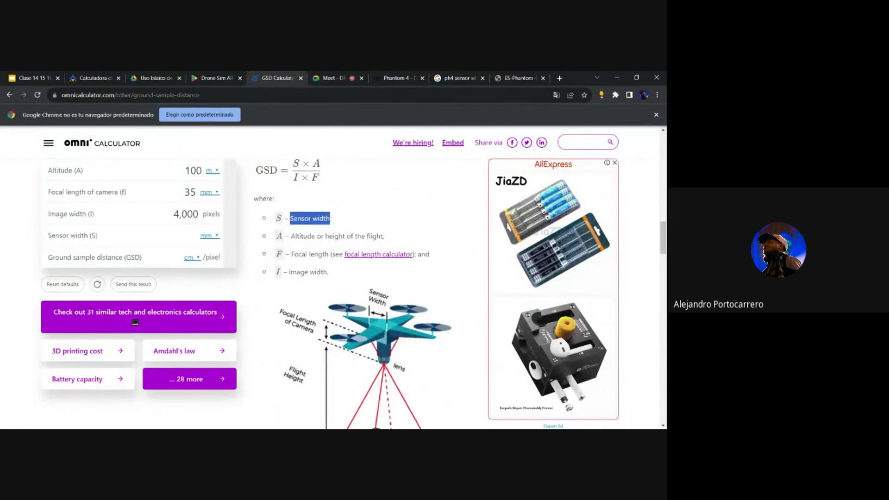
# - Replace the end of the Google query with the copied term and search for "ph4 Sensor width"
pyautogui.click(533, 77)
pyautogui.click(393, 78)
pyautogui.click(456, 78)
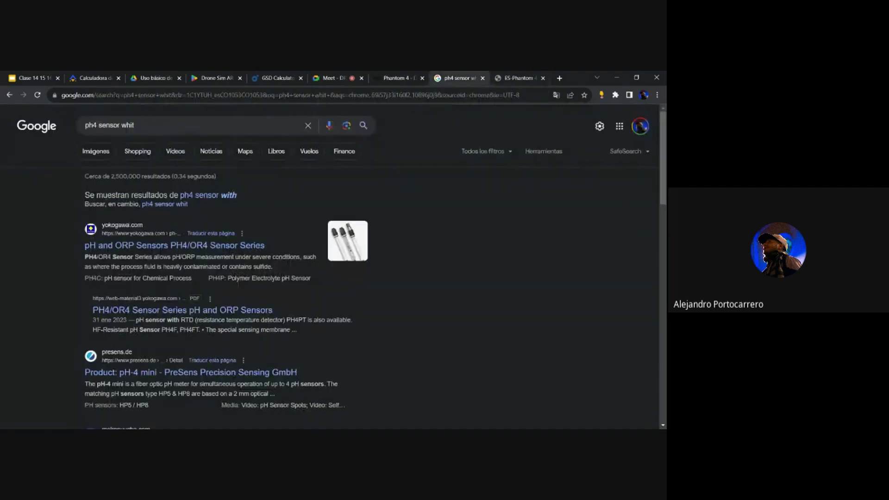
pyautogui.moveTo(98, 125); pyautogui.dragTo(134, 125)
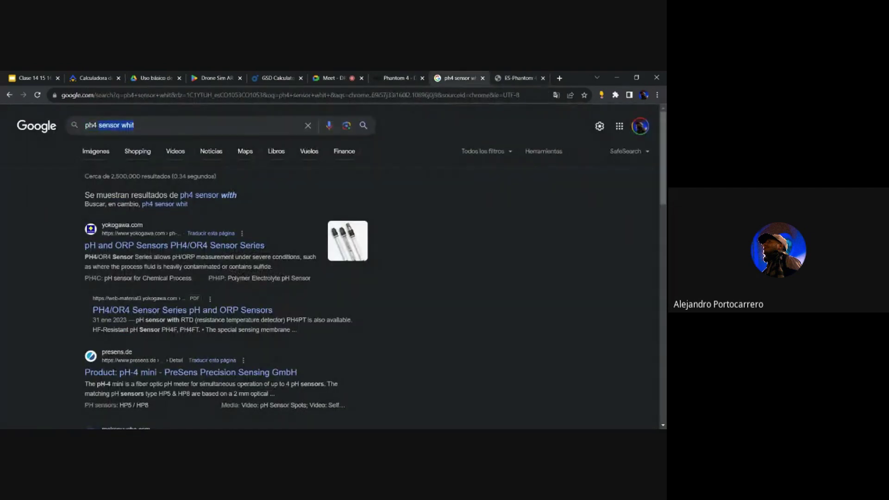
pyautogui.hotkey('ctrl', 'v')
pyautogui.press('Return')
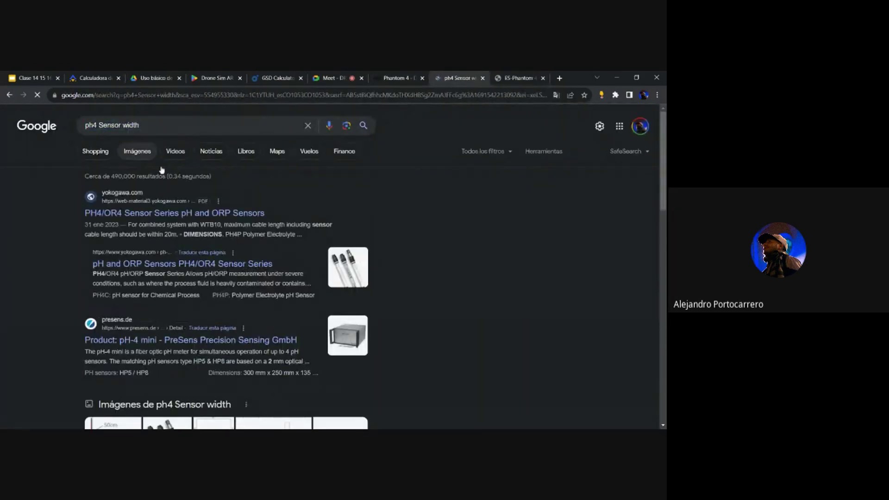
# - Open the Yokogawa PH4/OR4 Sensor Series PDF in a new tab, close it, and look through the remaining search results
pyautogui.middleClick(234, 214)
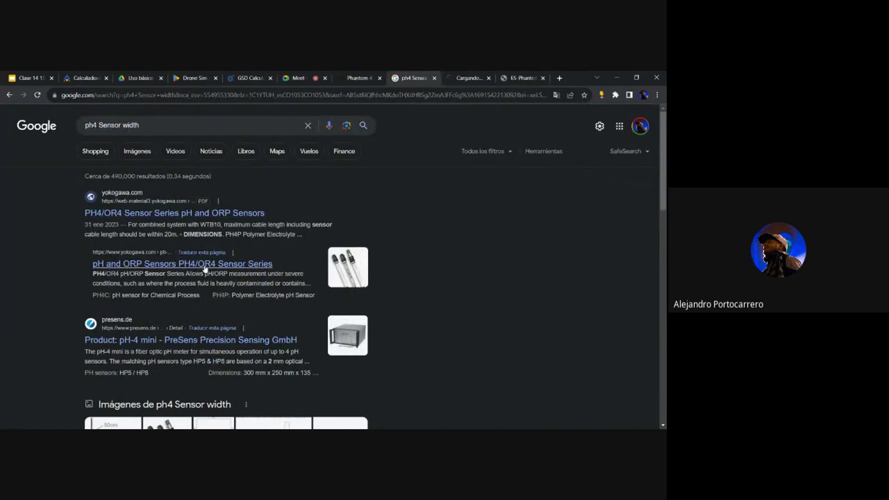
pyautogui.scroll(-1, 280, 264)
pyautogui.scroll(-4, 280, 264)
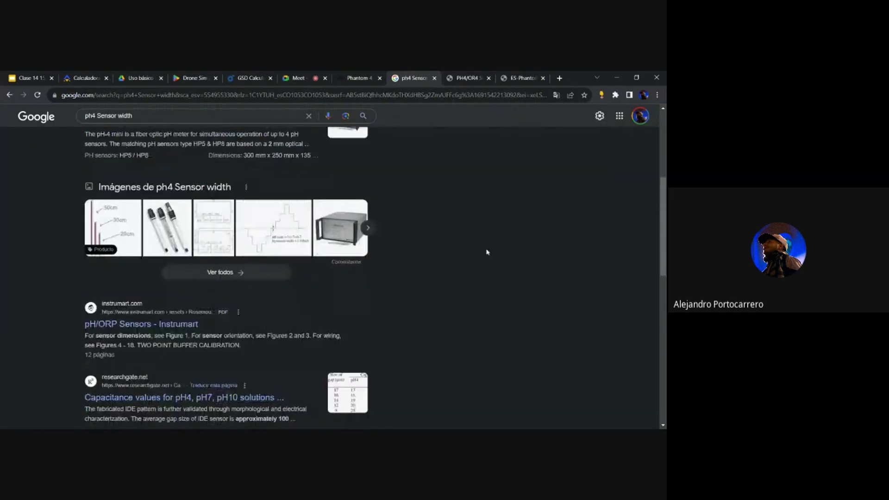
pyautogui.click(526, 75)
pyautogui.click(465, 78)
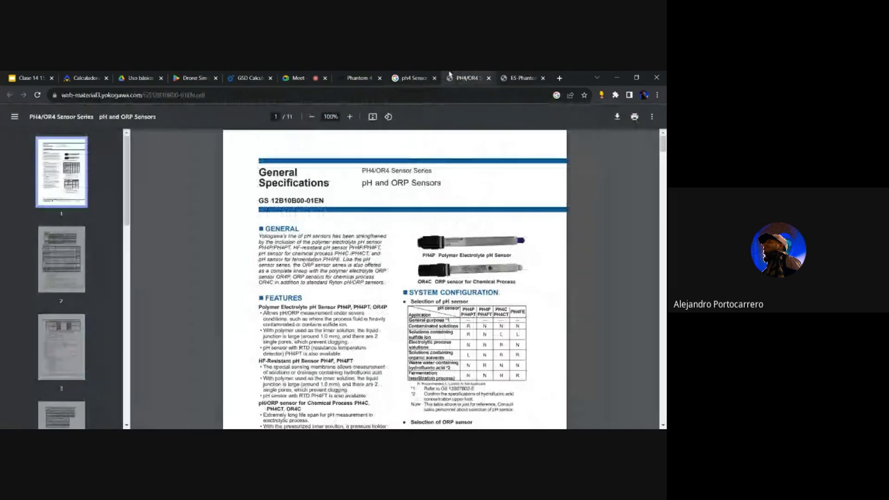
pyautogui.click(488, 78)
pyautogui.scroll(-2, 289, 332)
pyautogui.scroll(-4, 287, 331)
pyautogui.scroll(10, 288, 332)
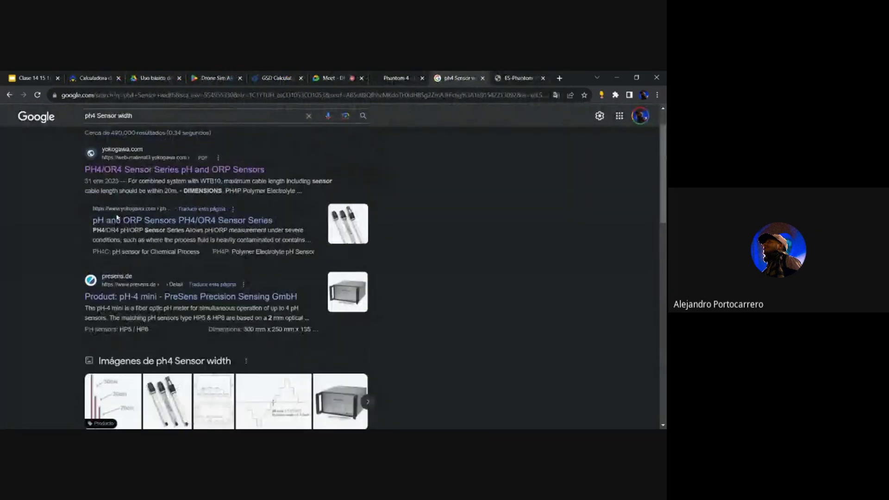
# - Add "dji" before the query, search for "dji ph4 Sensor width", and look through the results
pyautogui.click(118, 126)
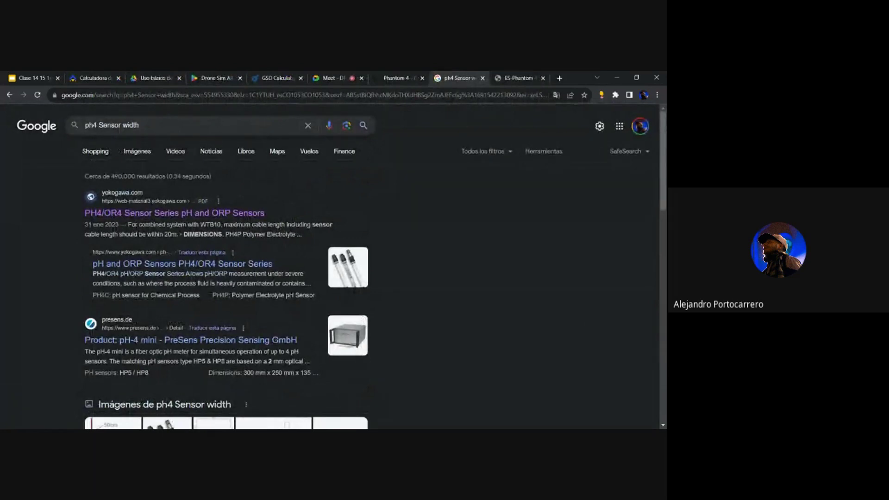
pyautogui.click(87, 127)
pyautogui.write('dji')
pyautogui.press('Return')
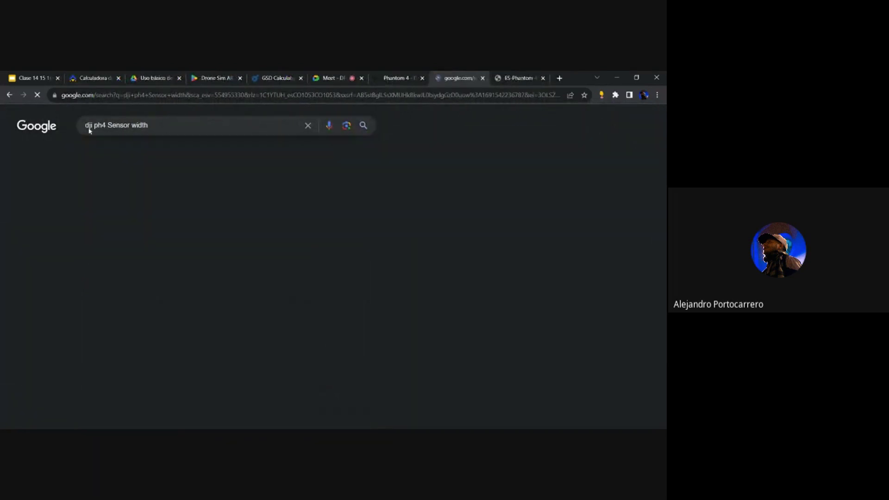
pyautogui.scroll(-5, 382, 295)
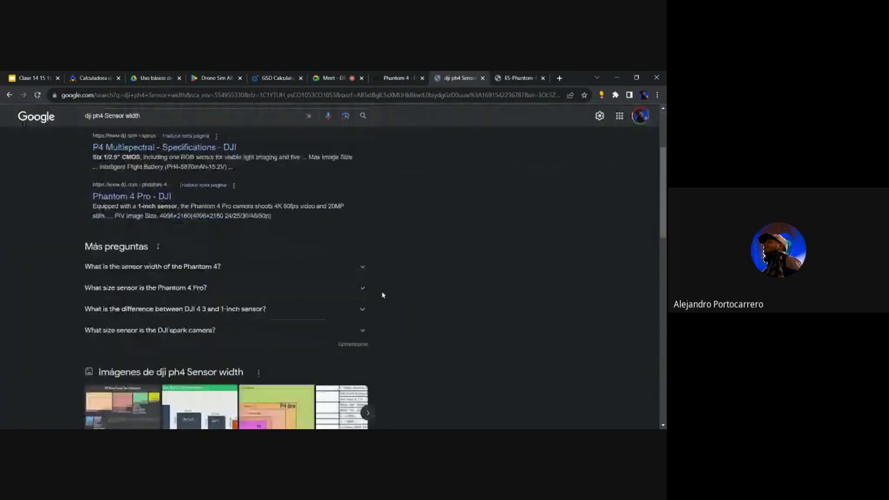
pyautogui.scroll(-2, 382, 293)
pyautogui.scroll(1, 381, 293)
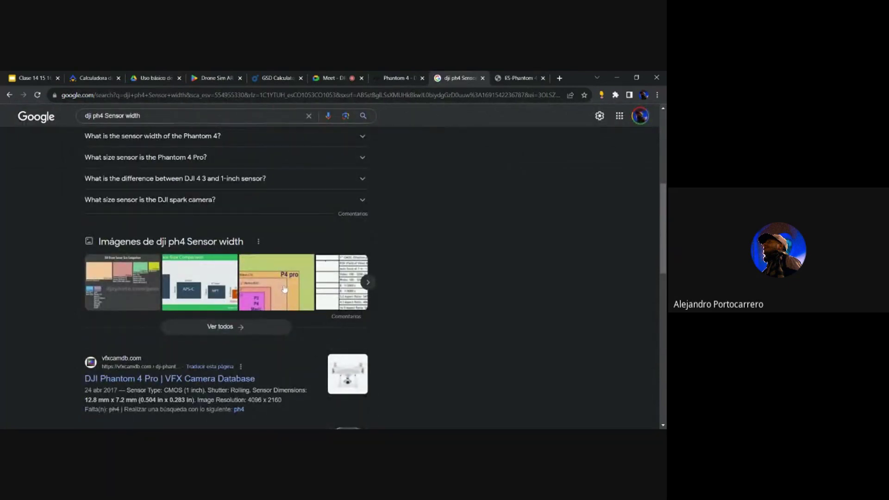
# - Preview the DJI Drone Sensor Size Comparison image, and open the DJI Forum Sensor Size thread from the P4 pro diagram
pyautogui.click(123, 282)
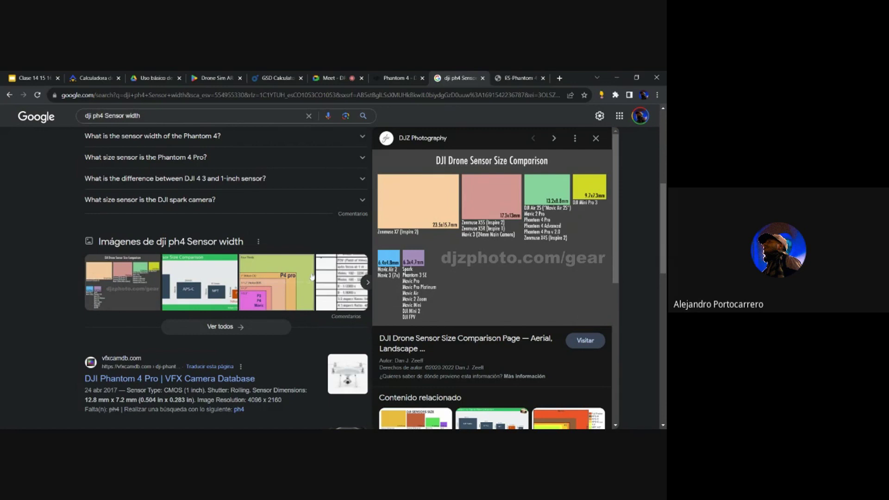
pyautogui.click(268, 291)
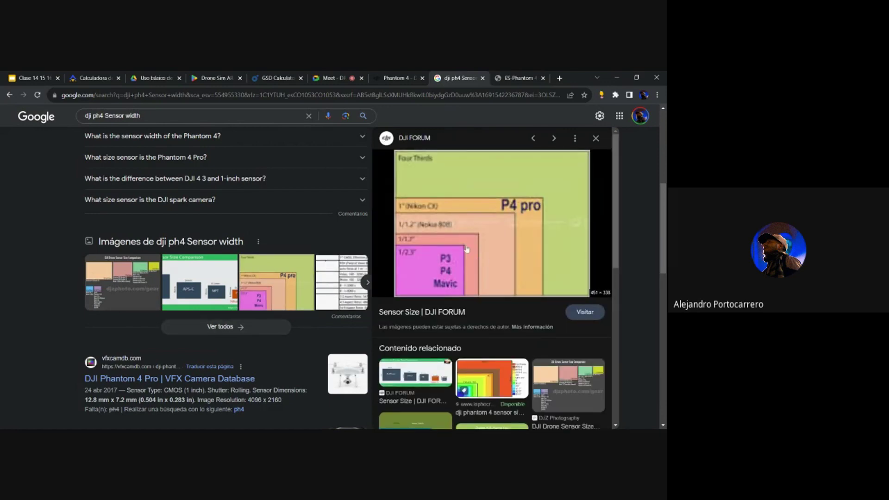
pyautogui.click(484, 246)
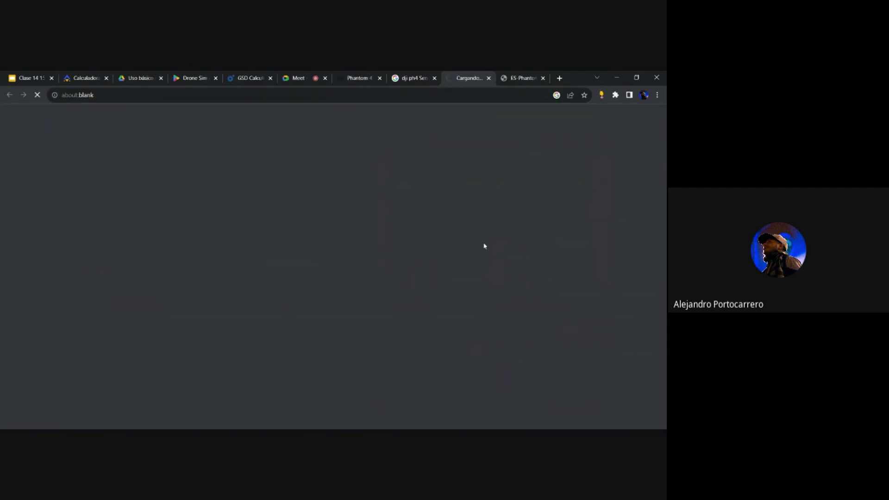
# - Examine the DJI Forum thread's posts and diagrams for the Phantom 4 sensor dimensions
pyautogui.scroll(-3, 481, 242)
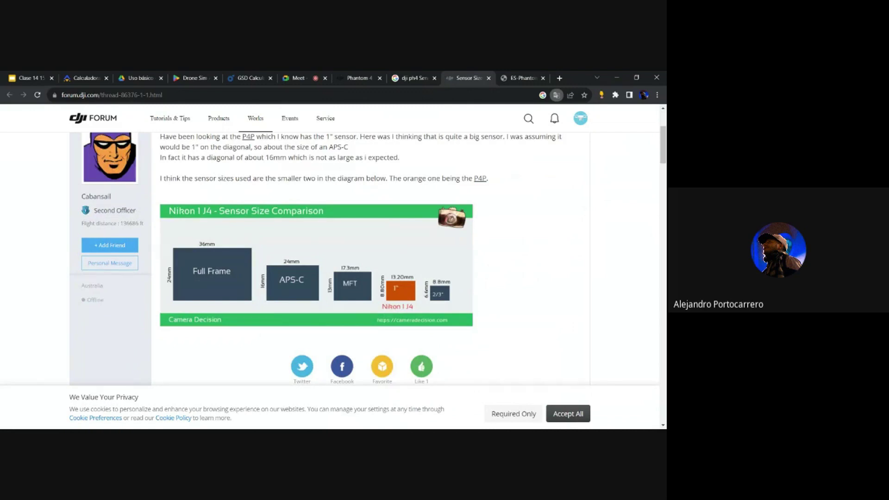
pyautogui.scroll(2, 494, 239)
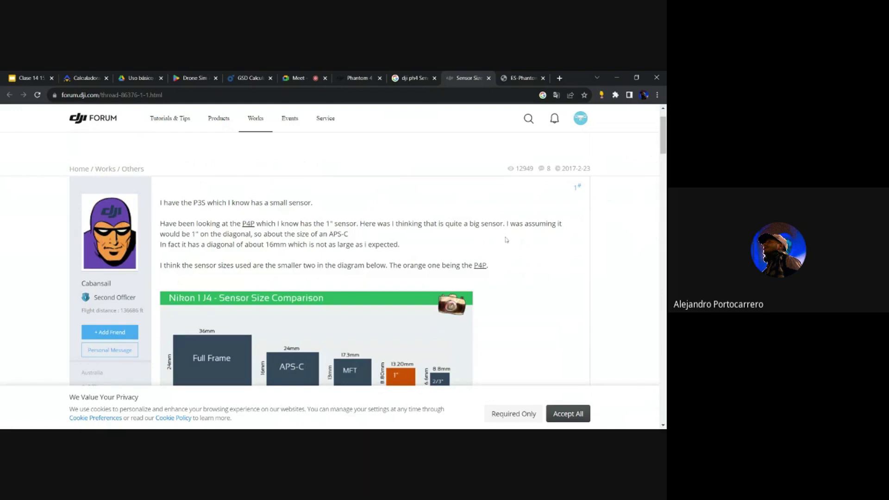
pyautogui.scroll(-10, 507, 240)
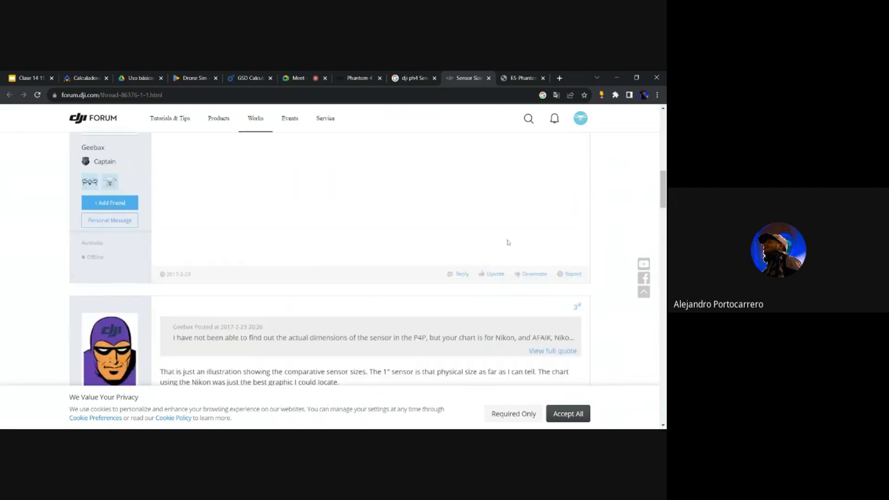
pyautogui.scroll(8, 507, 242)
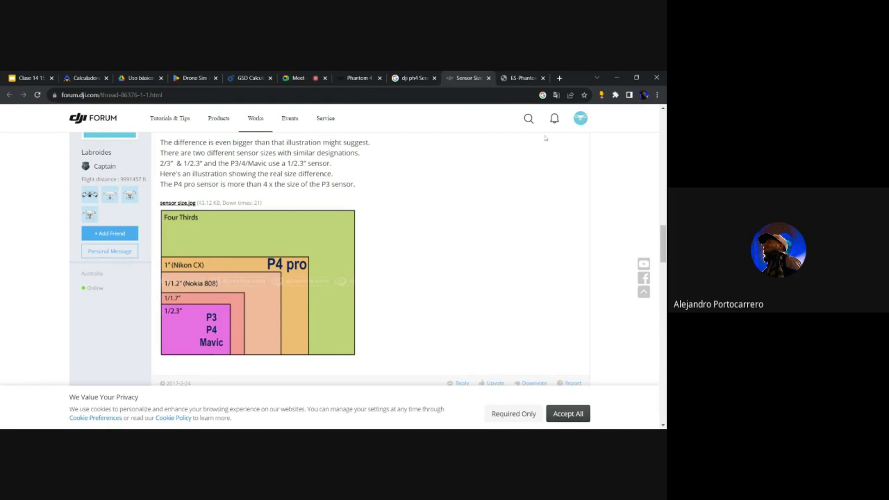
pyautogui.scroll(-4, 343, 296)
pyautogui.scroll(5, 344, 296)
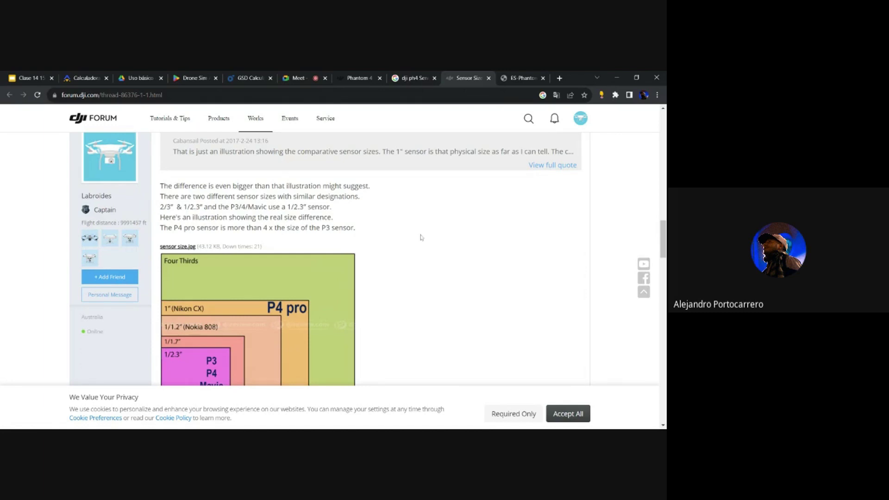
# - Search the forum thread for "Sensor width", shorten the search to "width", and look through the remaining posts
pyautogui.hotkey('ctrl', 'f')
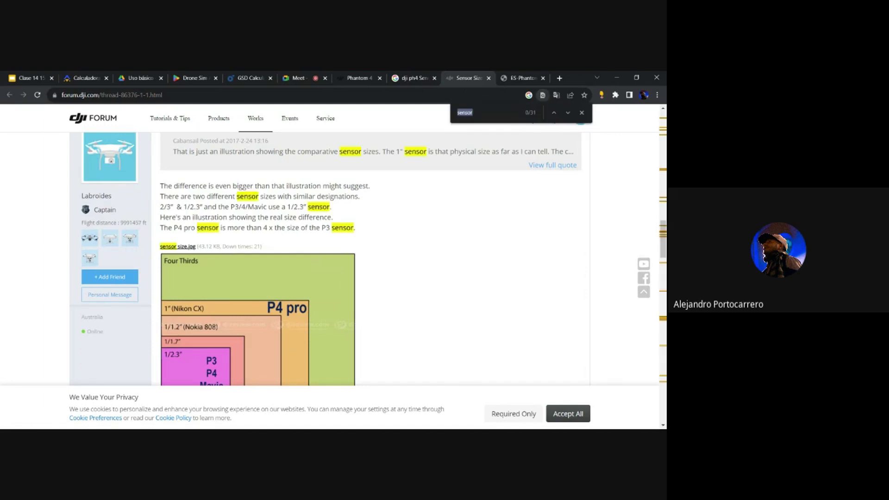
pyautogui.write('Sensor width')
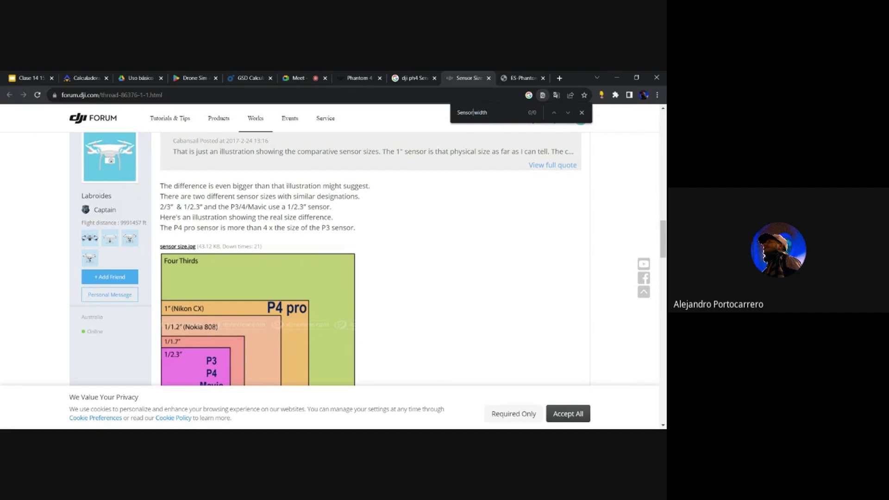
pyautogui.moveTo(472, 112); pyautogui.dragTo(384, 120)
pyautogui.press('BackSpace')
pyautogui.scroll(-10, 440, 392)
pyautogui.scroll(-10, 438, 393)
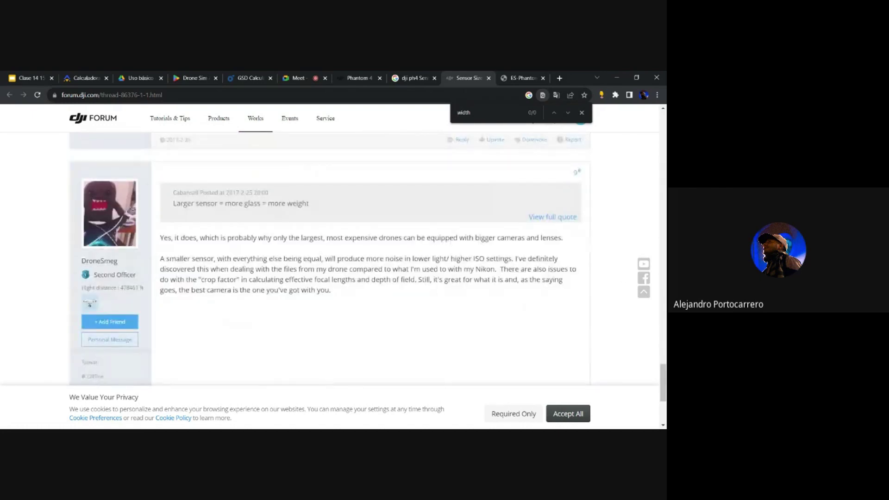
# - Check the Phantom 4 Quick Start Guide and the Google image preview, and return to the DJI Forum thread
pyautogui.moveTo(663, 382); pyautogui.dragTo(663, 120)
pyautogui.click(513, 77)
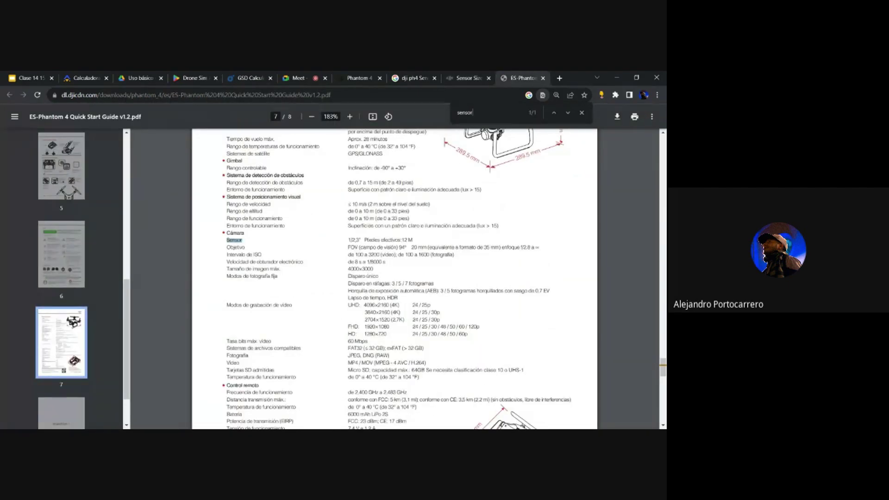
pyautogui.click(422, 75)
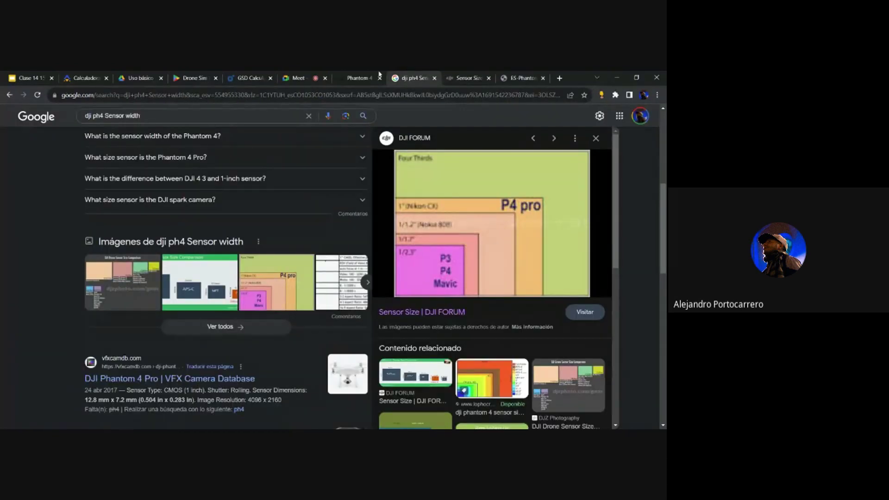
pyautogui.click(376, 75)
pyautogui.click(402, 76)
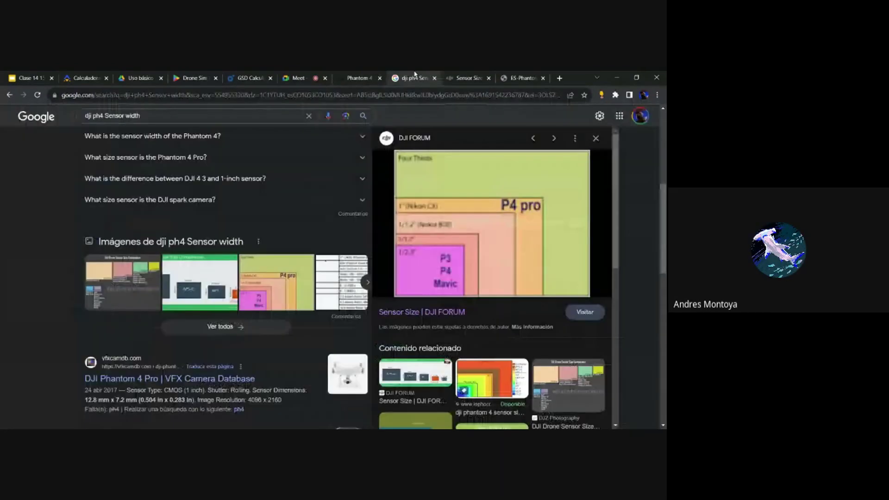
pyautogui.click(469, 76)
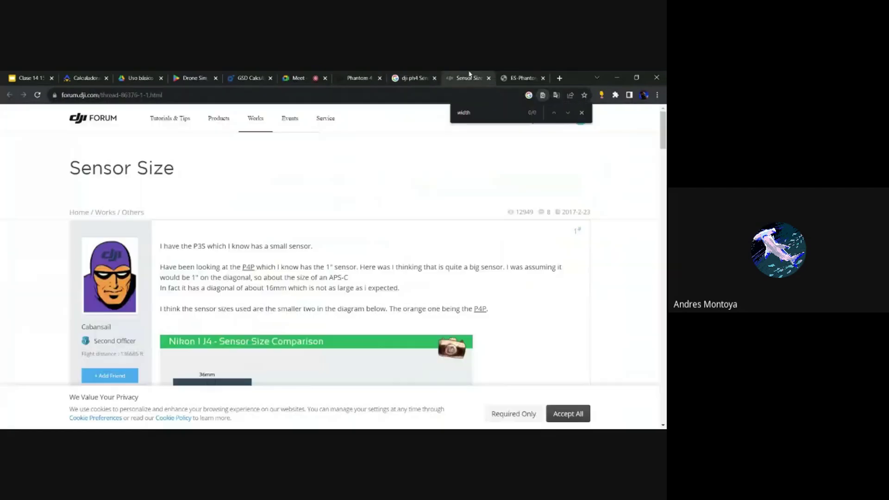
# - Review the thread's Nikon 1 J4 sensor comparison and the diagram comparing the P4 and P4 pro sensors
pyautogui.scroll(-2, 329, 254)
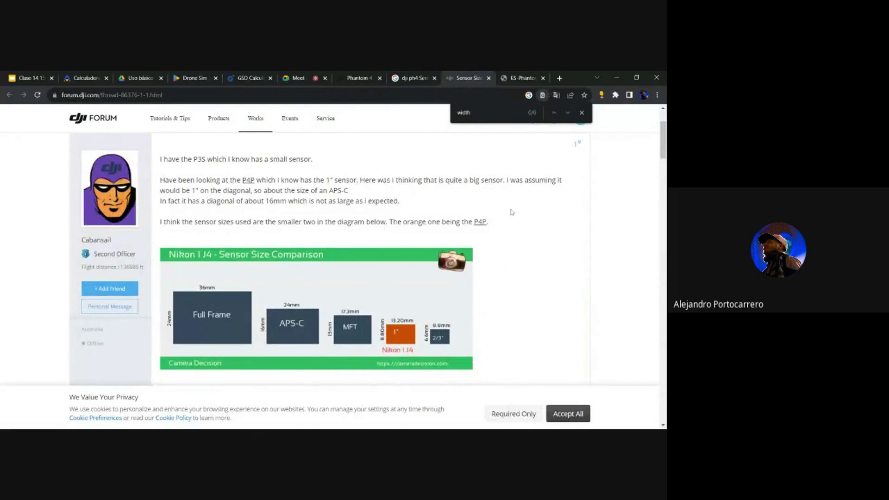
pyautogui.scroll(-1, 509, 211)
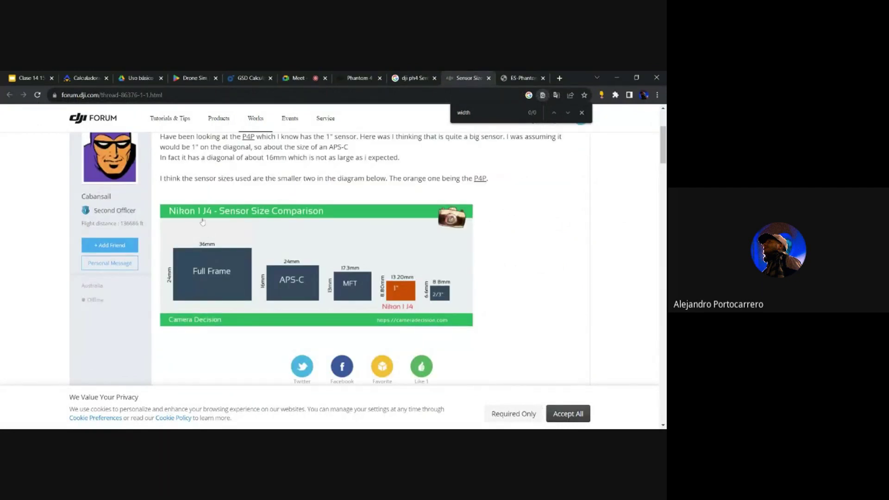
pyautogui.scroll(-5, 208, 220)
pyautogui.scroll(-10, 554, 275)
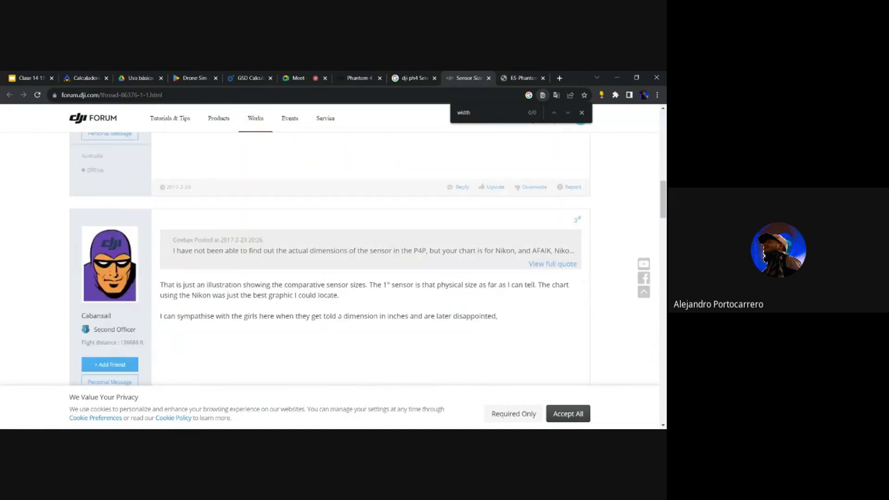
pyautogui.scroll(3, 553, 274)
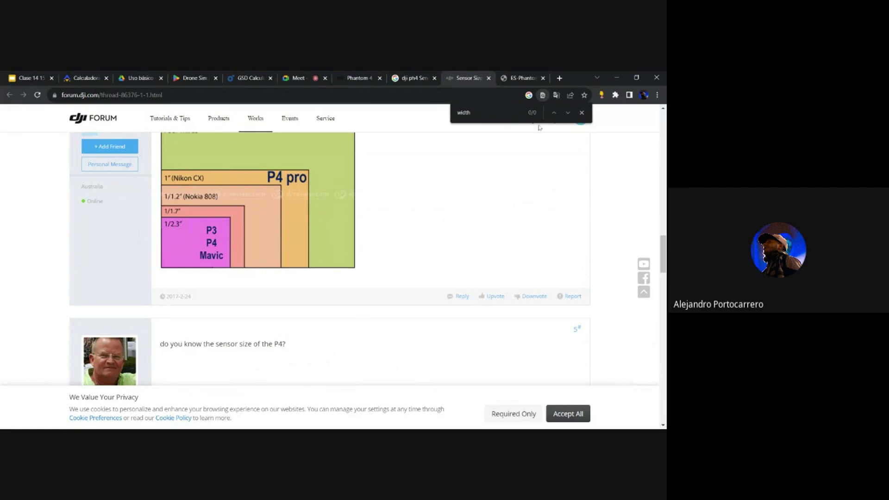
# - From the Quick Start Guide page, search Google for "1/2.3 sensor size in mm" and read the featured answer
pyautogui.click(520, 78)
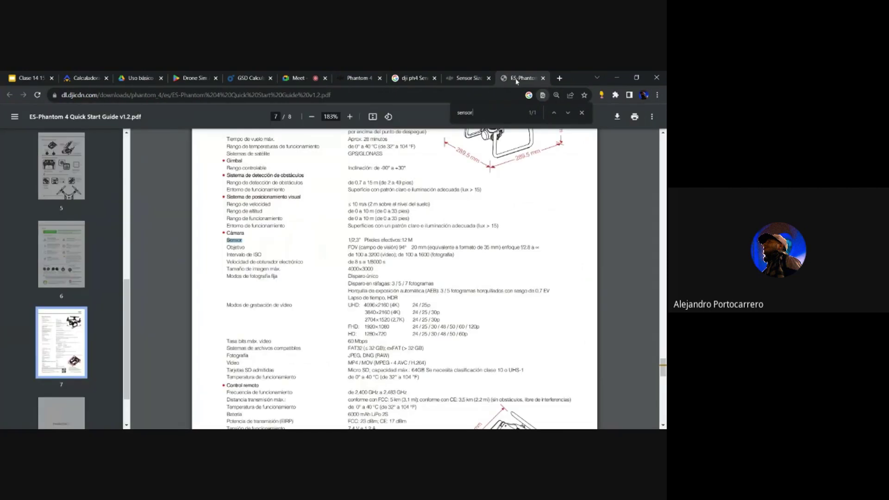
pyautogui.write('1')
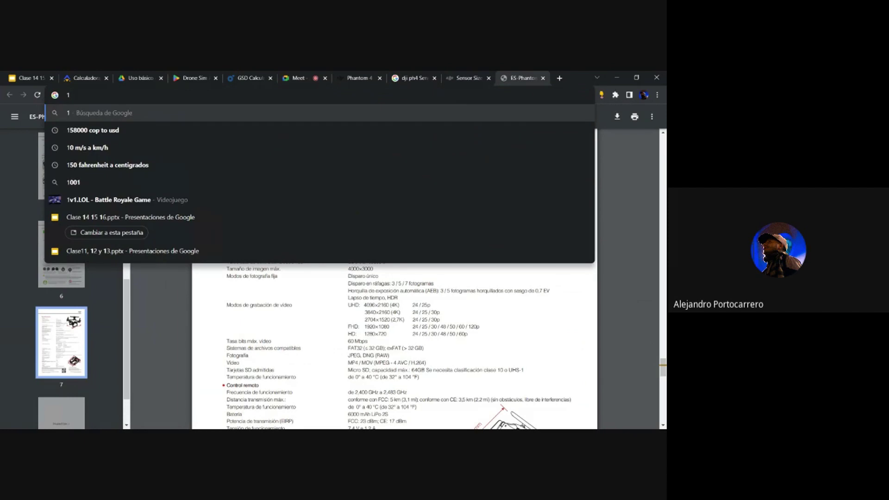
pyautogui.write('2.3')
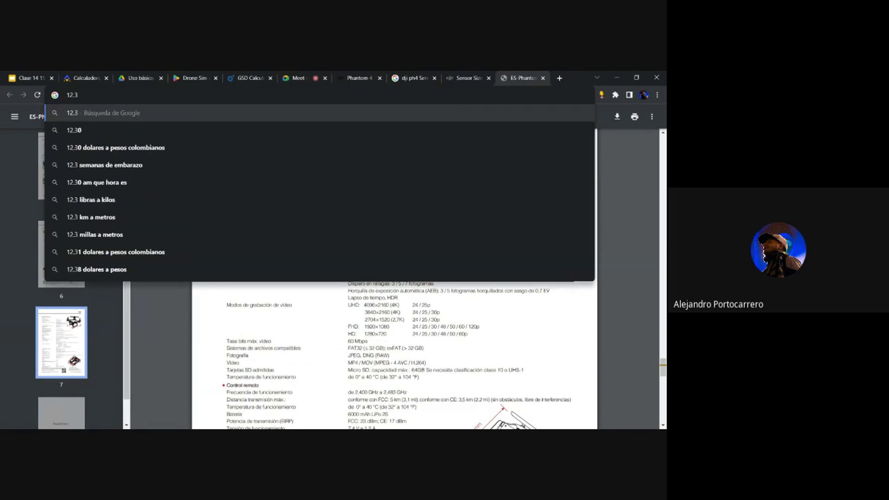
pyautogui.press('BackSpace')
pyautogui.press('BackSpace')
pyautogui.press('BackSpace')
pyautogui.press('BackSpace')
pyautogui.write('1/')
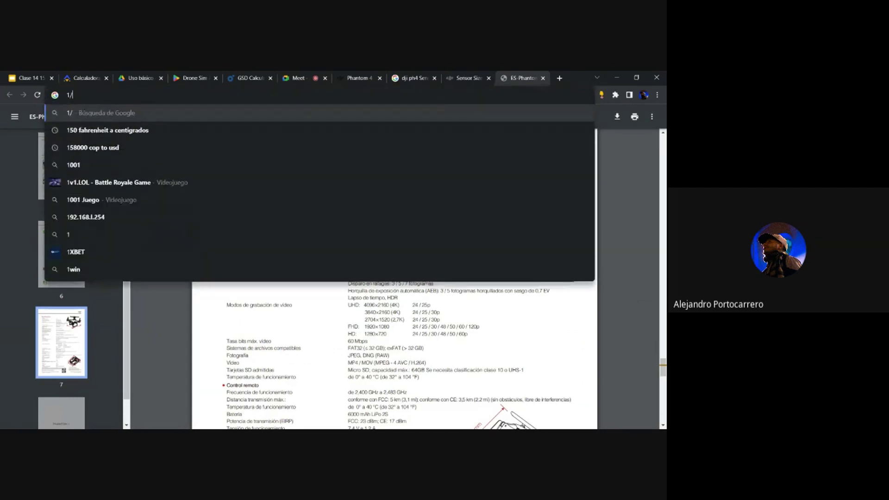
pyautogui.write('2.3 s')
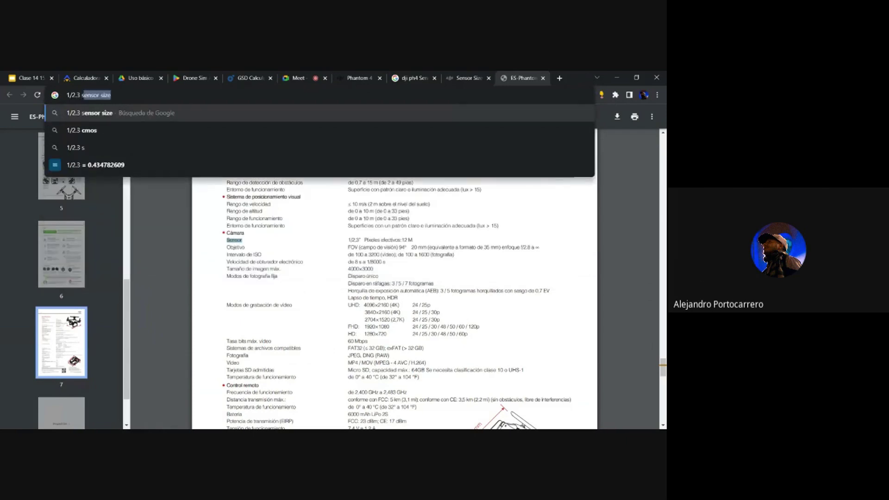
pyautogui.write('ensor size in mm')
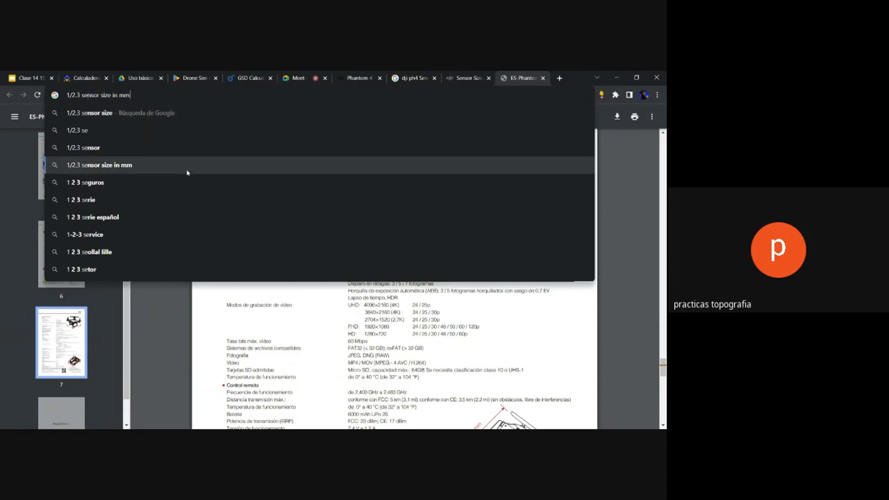
pyautogui.click(188, 171)
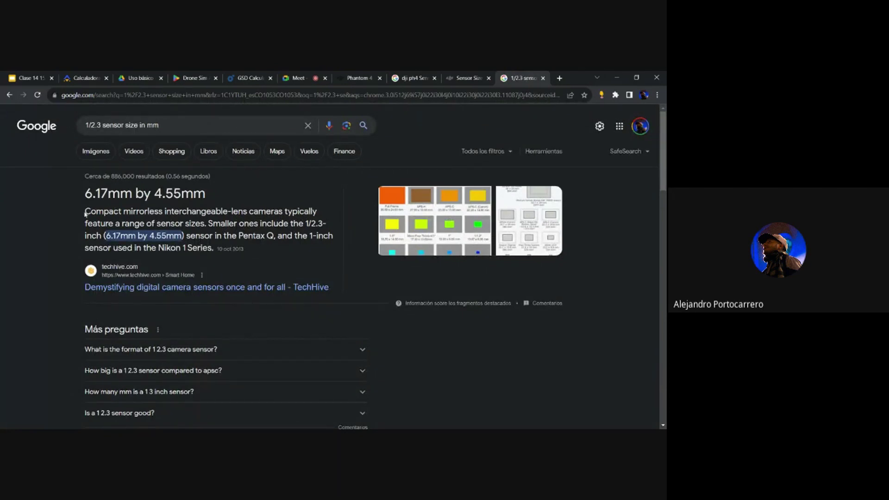
pyautogui.moveTo(85, 212); pyautogui.dragTo(273, 222)
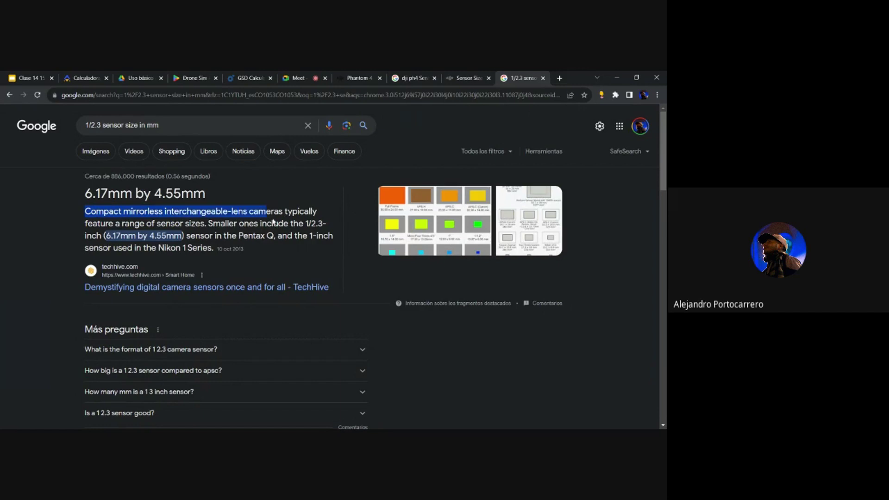
pyautogui.click(191, 245)
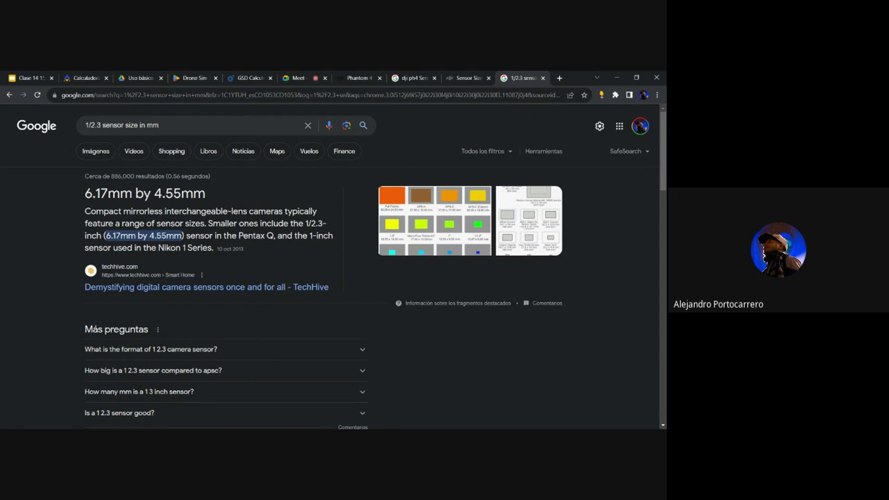
# - Open a new tab, bring up the earlier "calculadora gsd" search journey, and clear the journey search
pyautogui.click(559, 78)
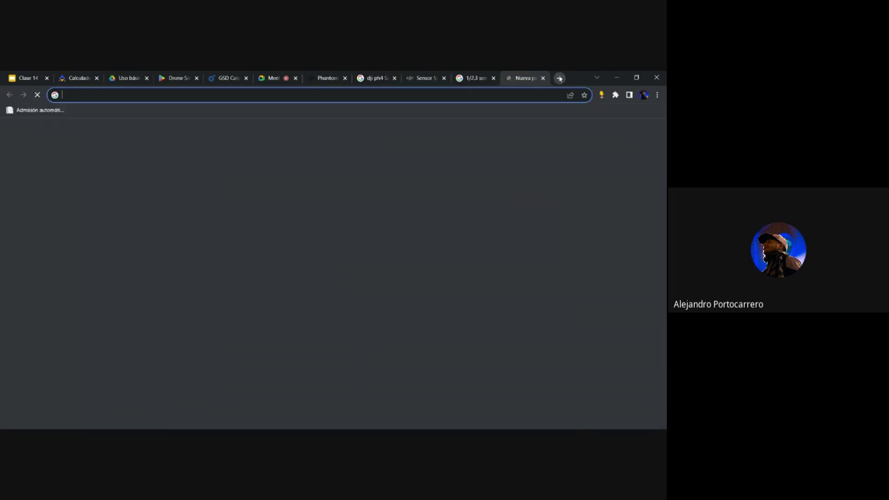
pyautogui.write('calcul')
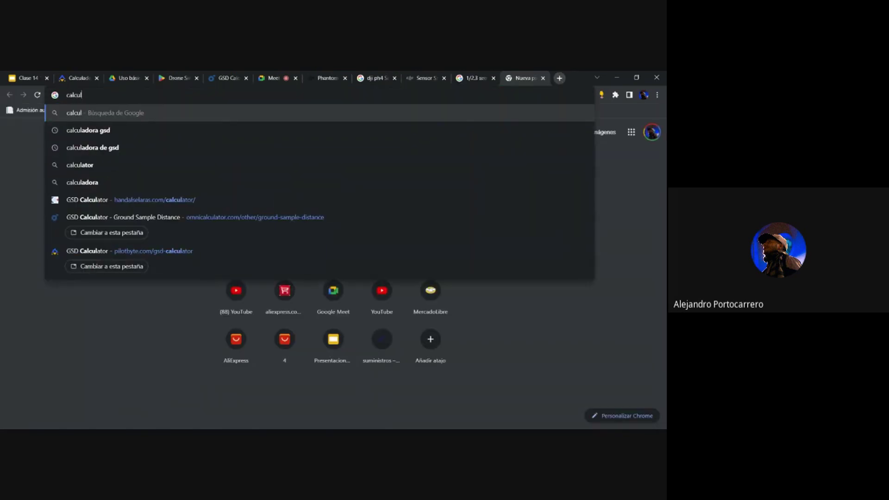
pyautogui.write('ad')
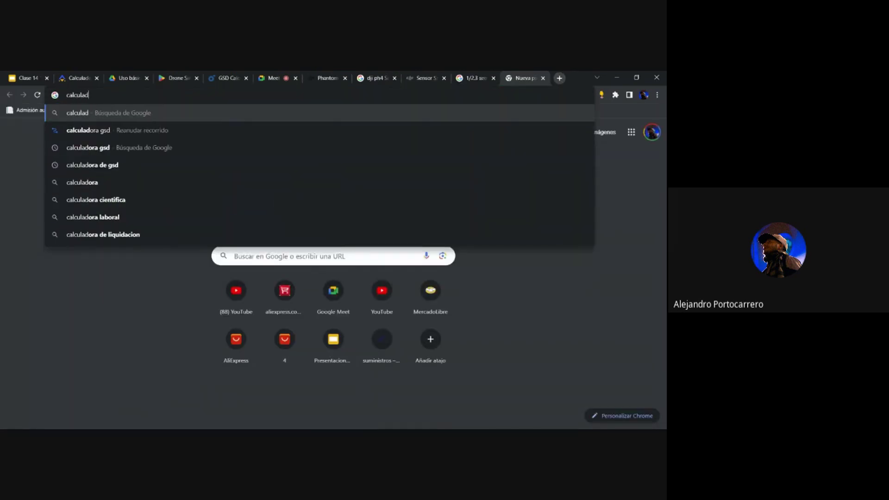
pyautogui.write('o')
pyautogui.click(460, 130)
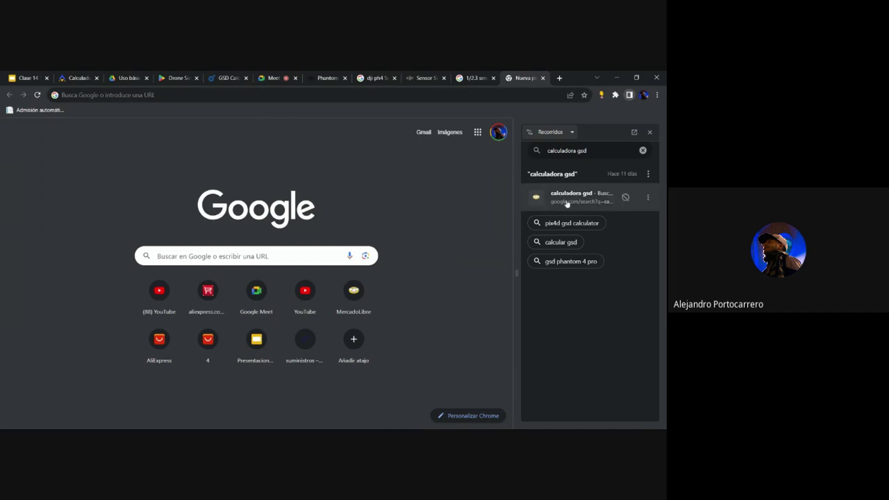
pyautogui.click(643, 149)
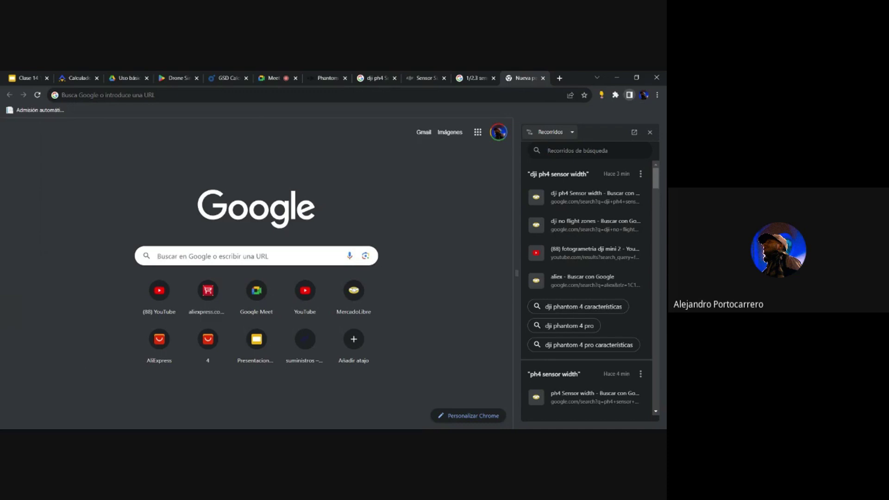
# - Look through the 1/2.3 sensor size search results and enlarge the New Atlas sensor size chart
pyautogui.click(448, 73)
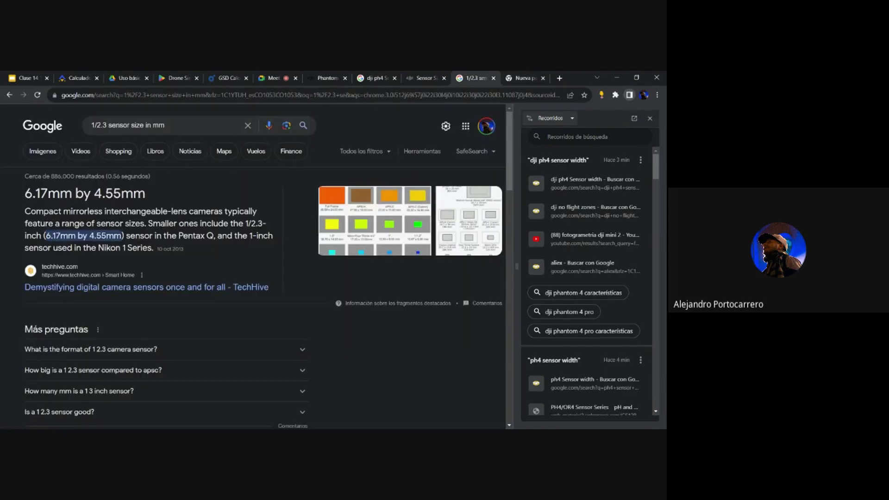
pyautogui.scroll(-5, 317, 204)
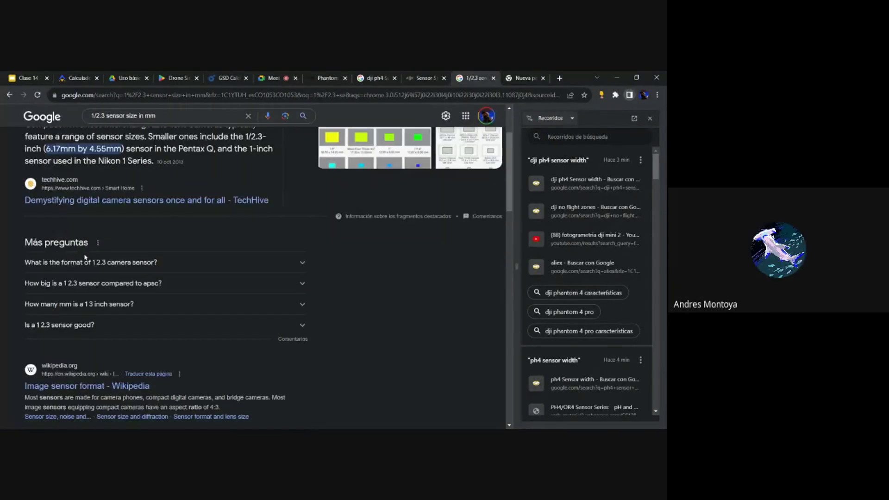
pyautogui.scroll(4, 317, 204)
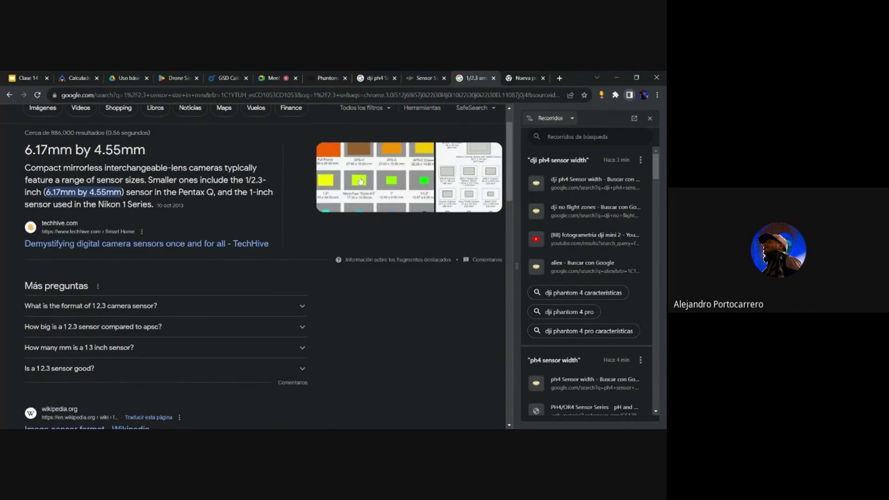
pyautogui.scroll(1, 360, 181)
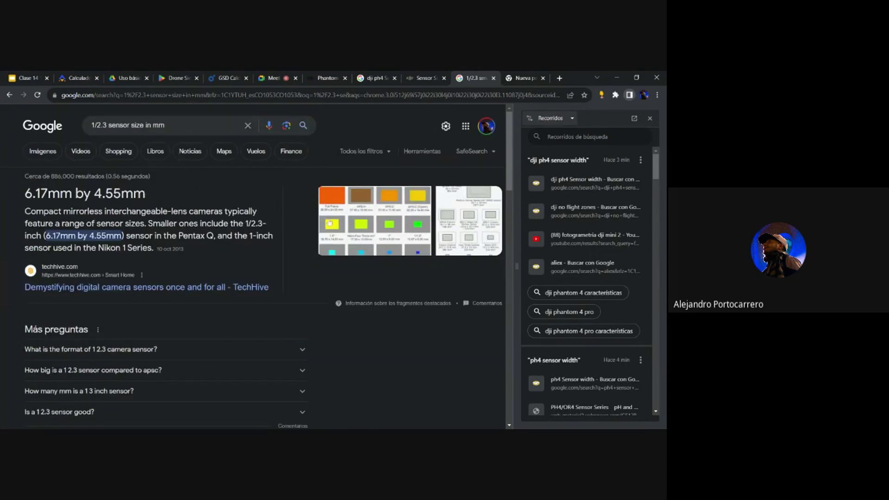
pyautogui.click(352, 224)
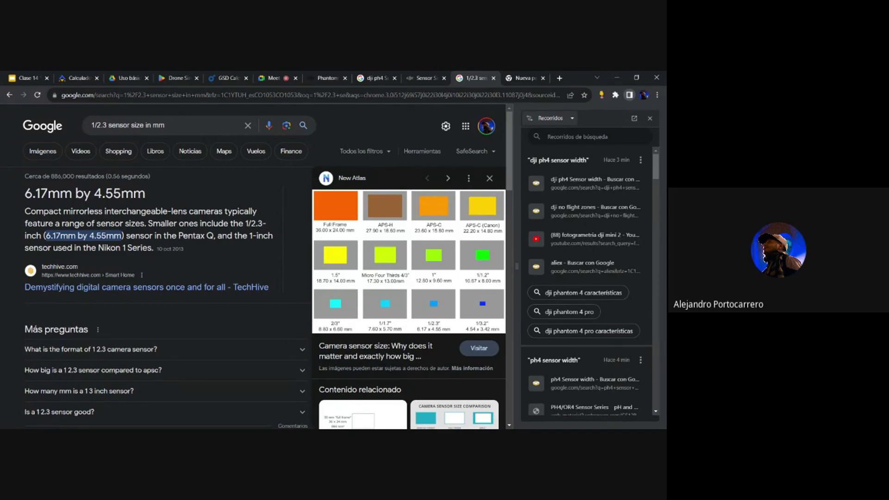
# - Open the handalselaras.com GSD Calculator in the empty tab
pyautogui.click(530, 74)
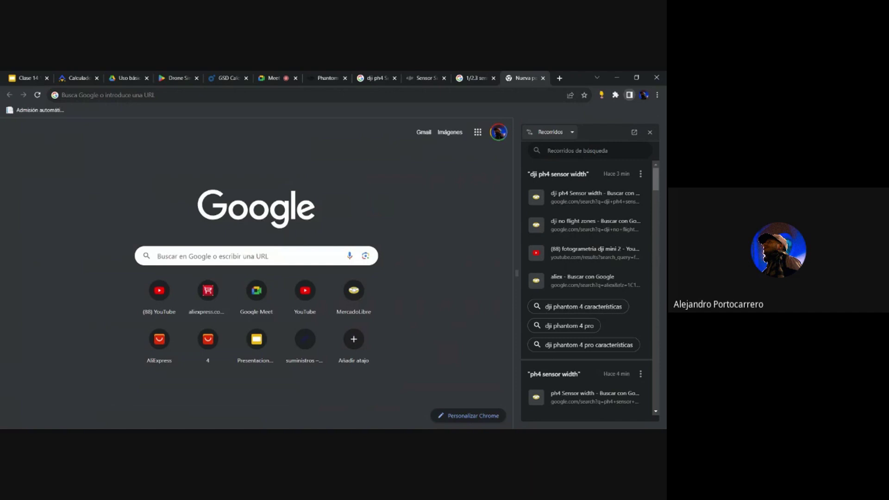
pyautogui.click(139, 95)
pyautogui.write('calculadora')
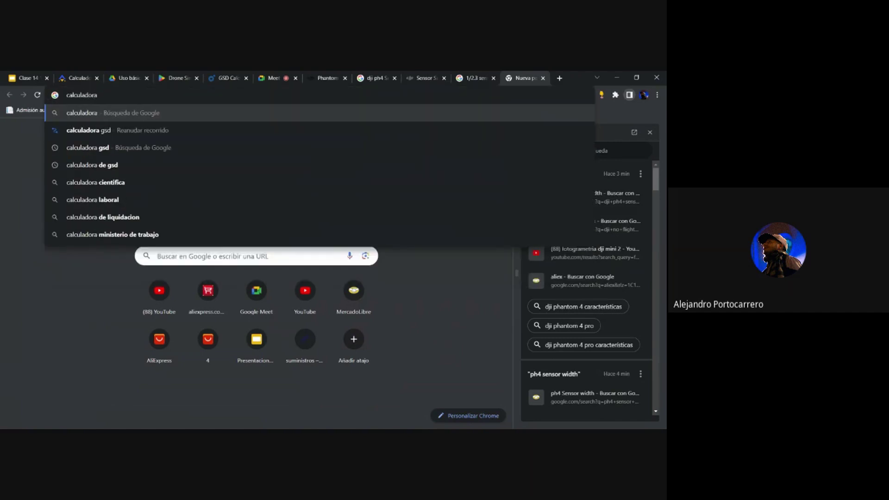
pyautogui.press('BackSpace')
pyautogui.press('BackSpace')
pyautogui.press('BackSpace')
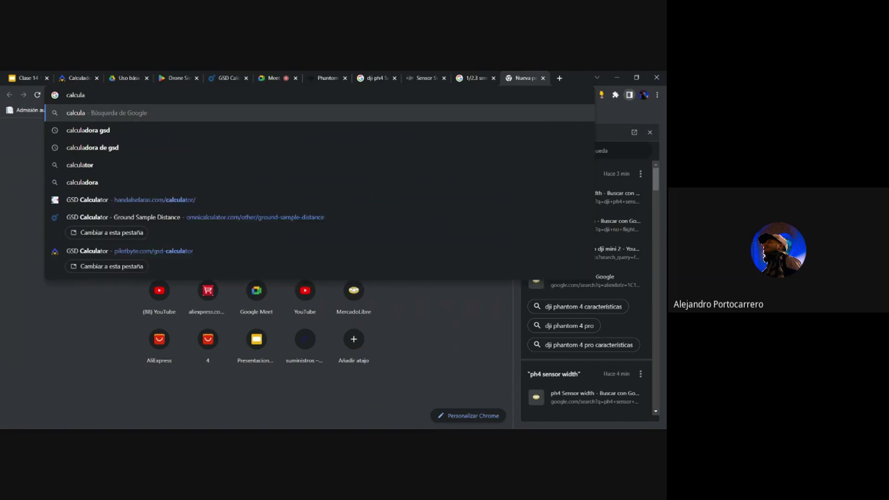
pyautogui.click(93, 200)
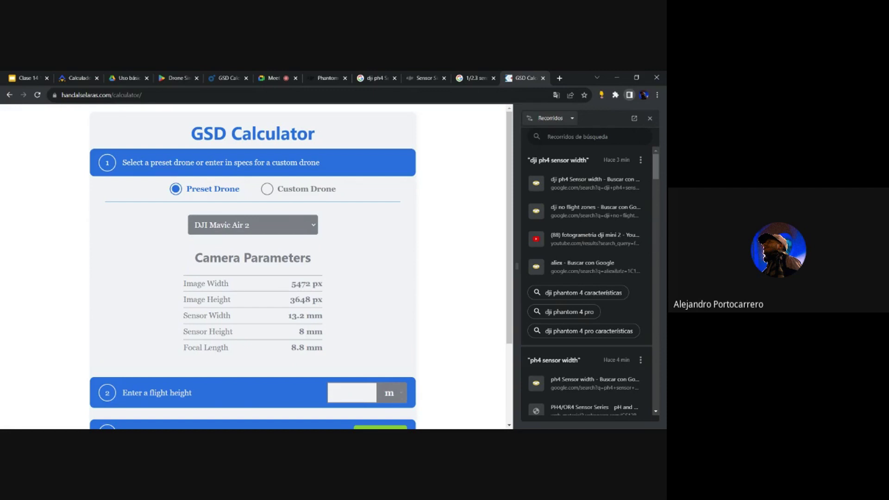
# - Compare the Phantom 3 Pro preset's sensor dimensions with the 1/2.3 search result, and switch the preset to DJI Phantom 4 Advance
pyautogui.click(253, 225)
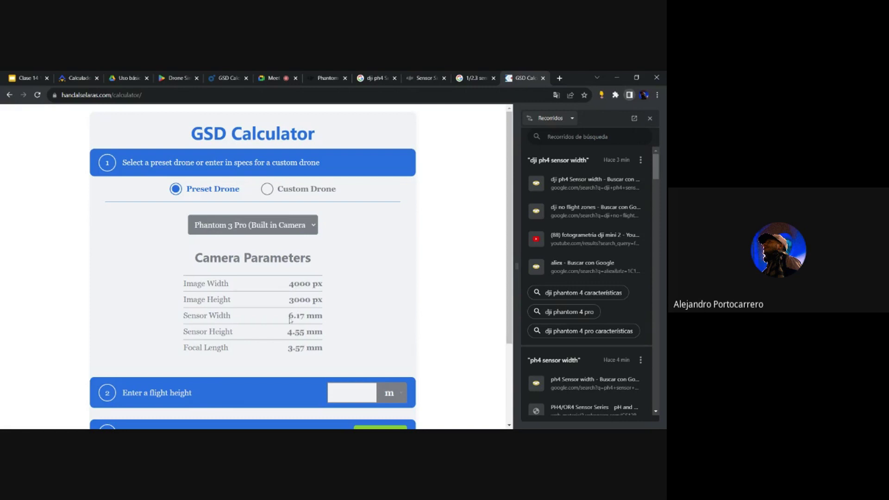
pyautogui.moveTo(287, 316); pyautogui.dragTo(304, 332)
pyautogui.click(480, 76)
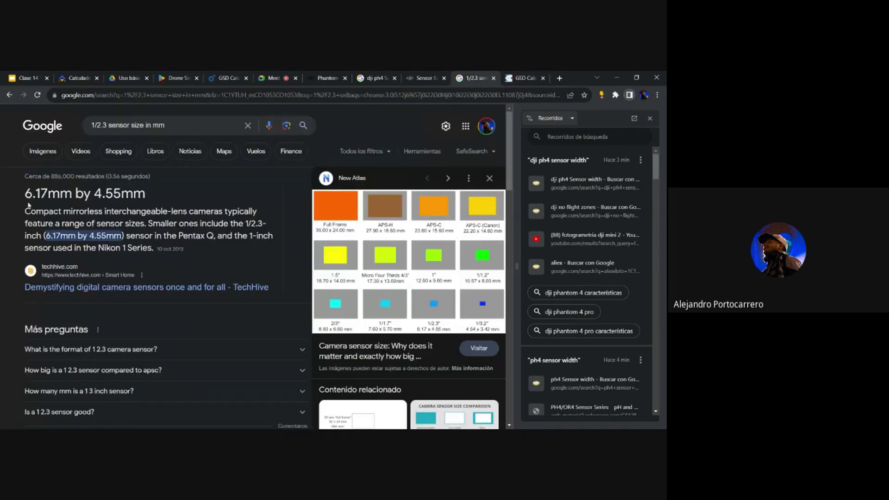
pyautogui.moveTo(25, 193); pyautogui.dragTo(159, 197)
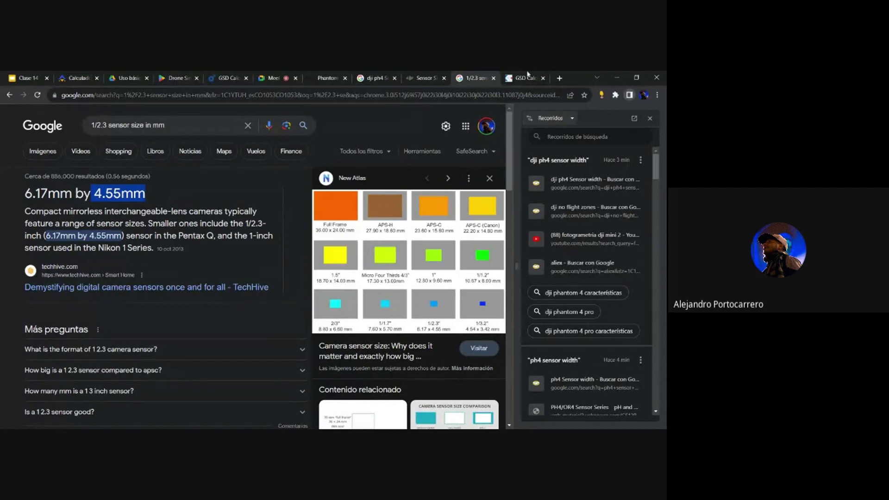
pyautogui.click(527, 75)
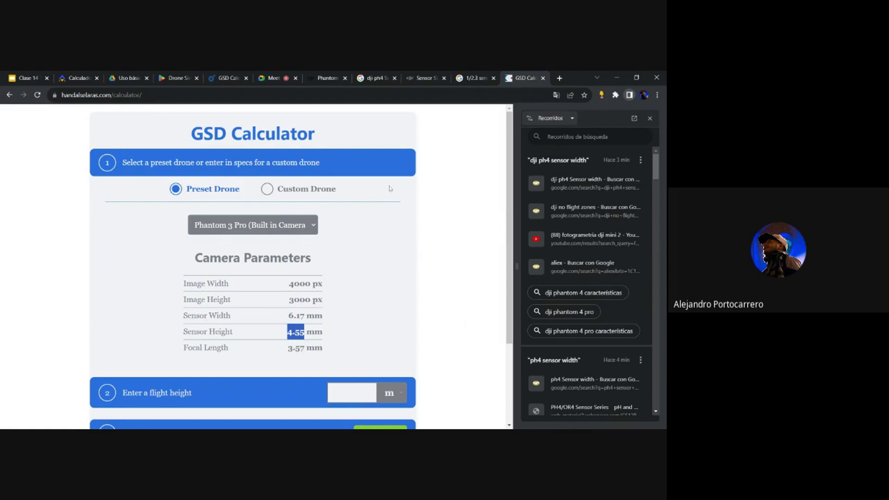
pyautogui.click(311, 238)
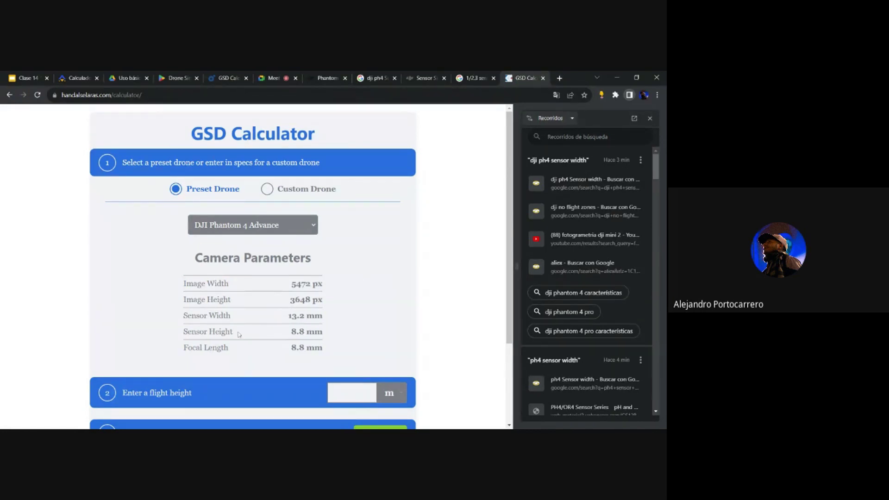
# - Open the New Atlas camera sensor size article from the search results and examine its sensor format comparison image
pyautogui.click(488, 74)
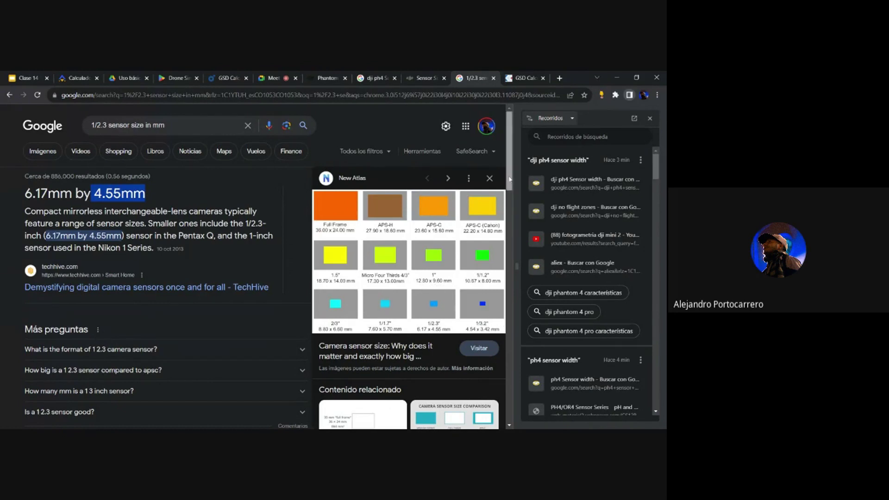
pyautogui.moveTo(509, 179); pyautogui.dragTo(509, 189)
pyautogui.click(425, 248)
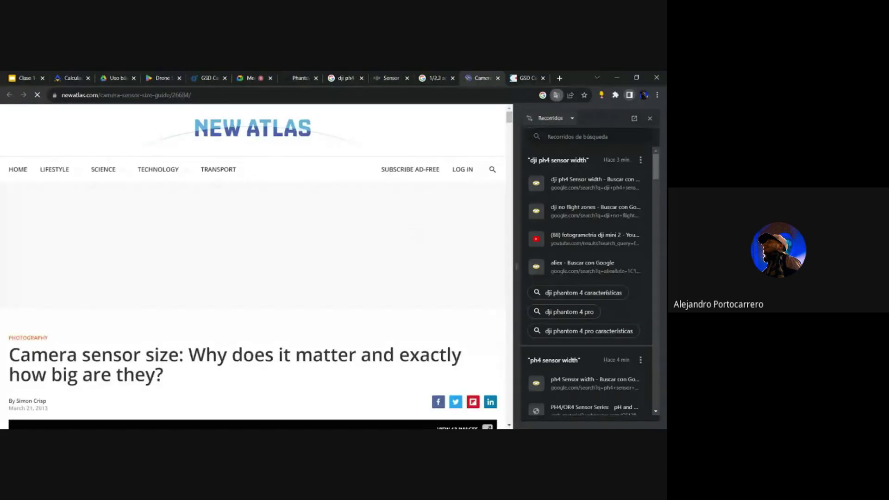
pyautogui.scroll(-5, 332, 258)
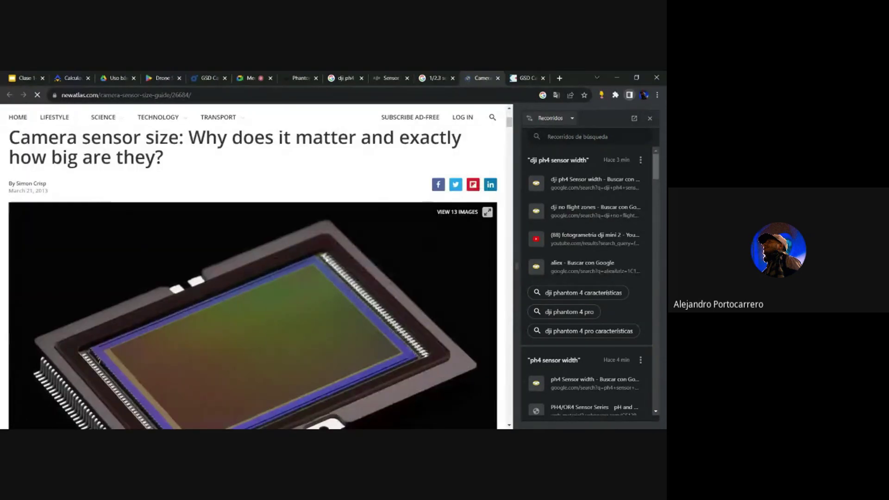
pyautogui.scroll(-15, 408, 245)
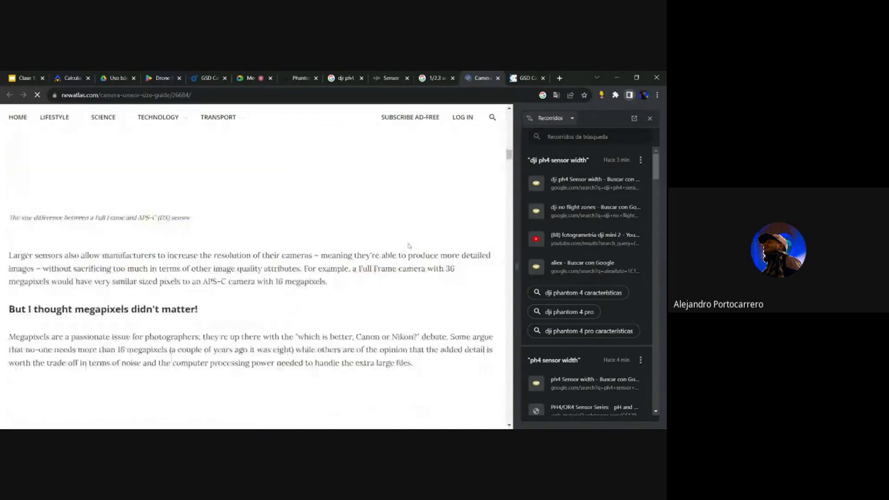
pyautogui.scroll(-15, 409, 245)
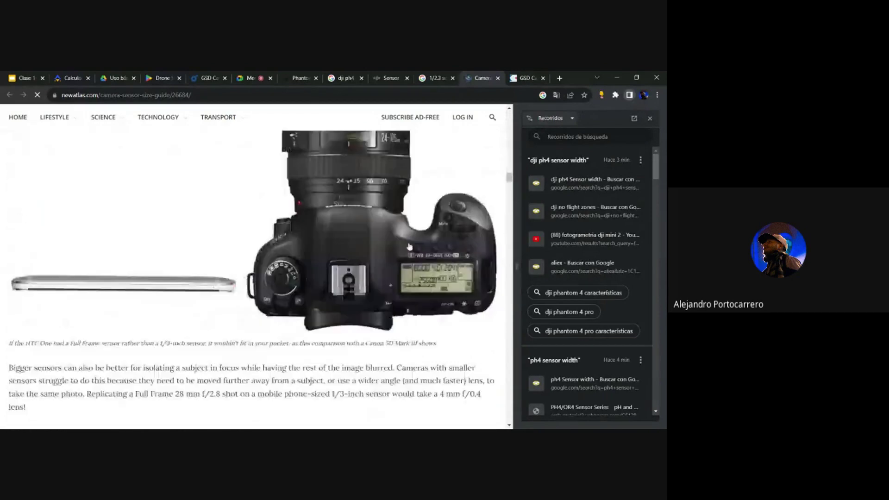
pyautogui.scroll(-8, 140, 172)
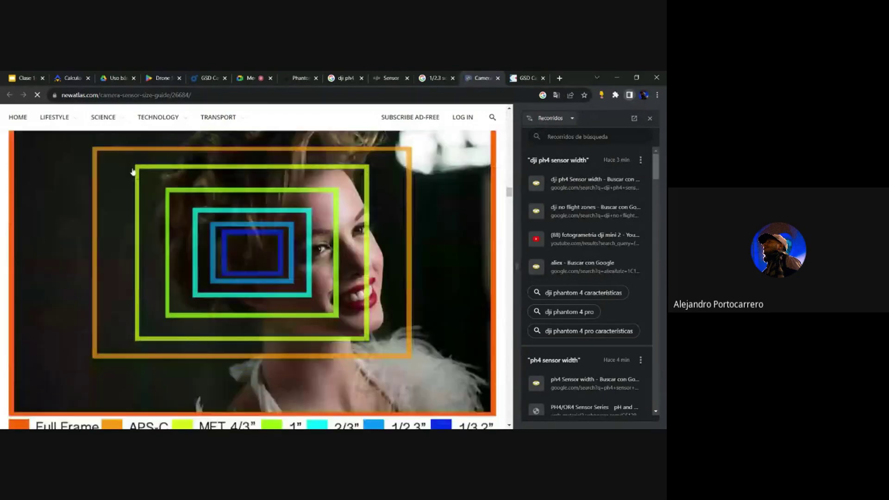
pyautogui.scroll(8, 141, 173)
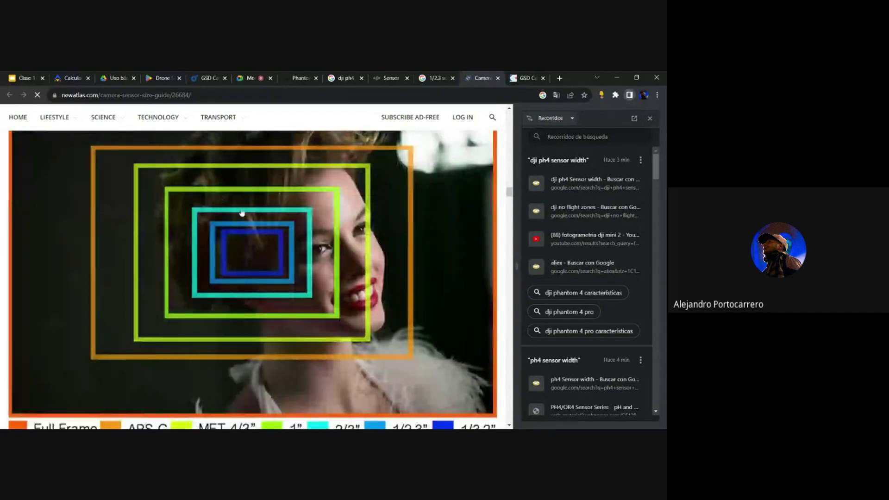
# - Examine the New Atlas article's sensor size charts, including the dimensions given for the 1/2.3-inch format
pyautogui.scroll(-4, 262, 214)
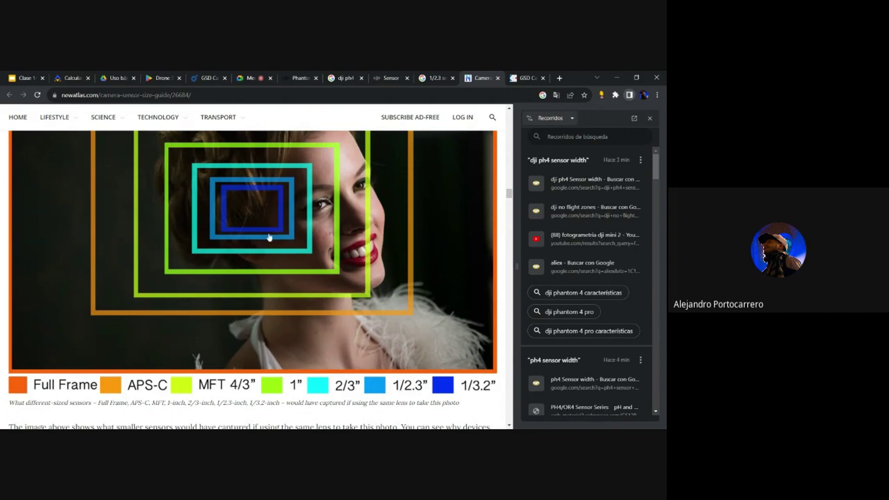
pyautogui.scroll(-5, 289, 247)
pyautogui.scroll(-10, 293, 250)
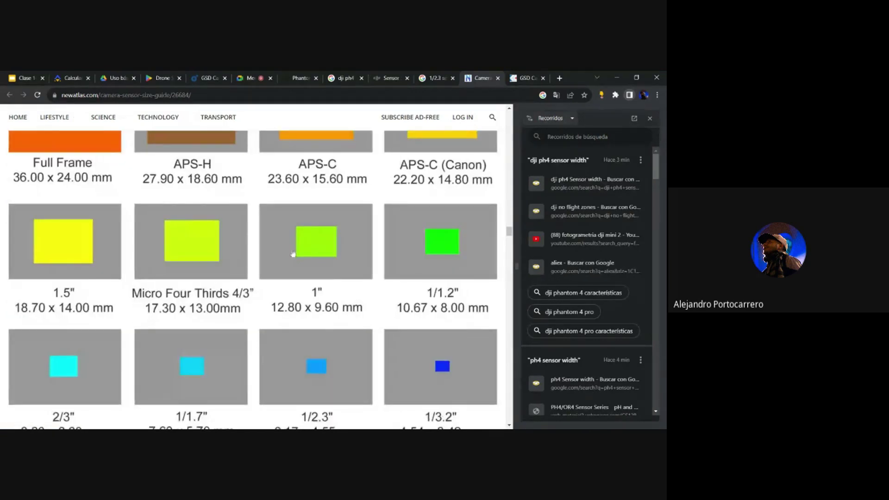
pyautogui.scroll(-2, 288, 323)
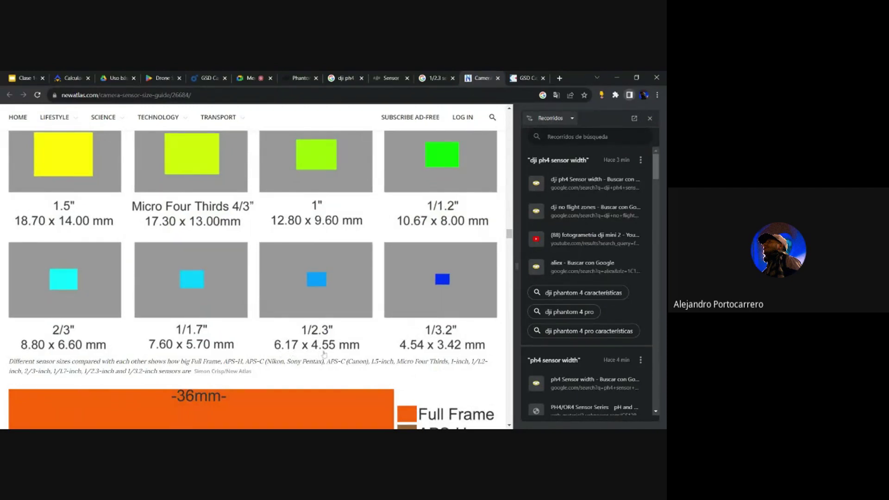
pyautogui.scroll(-5, 374, 315)
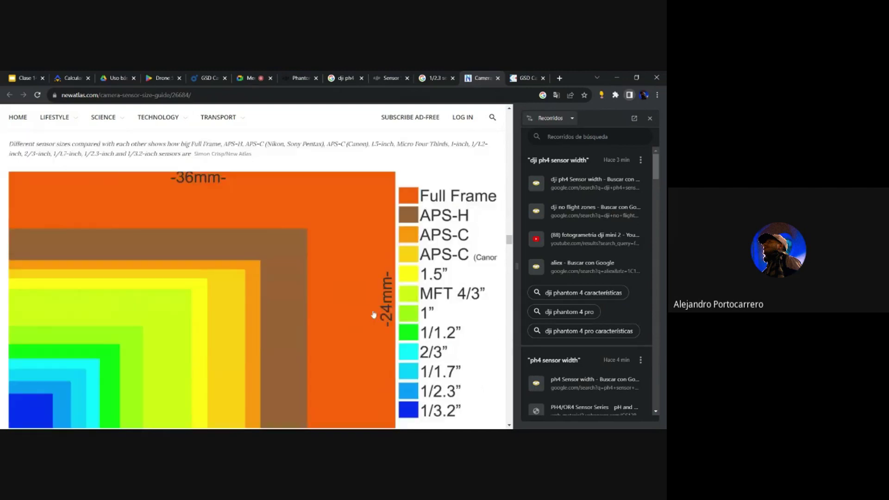
pyautogui.scroll(-7, 374, 315)
pyautogui.scroll(3, 373, 315)
pyautogui.scroll(-6, 373, 317)
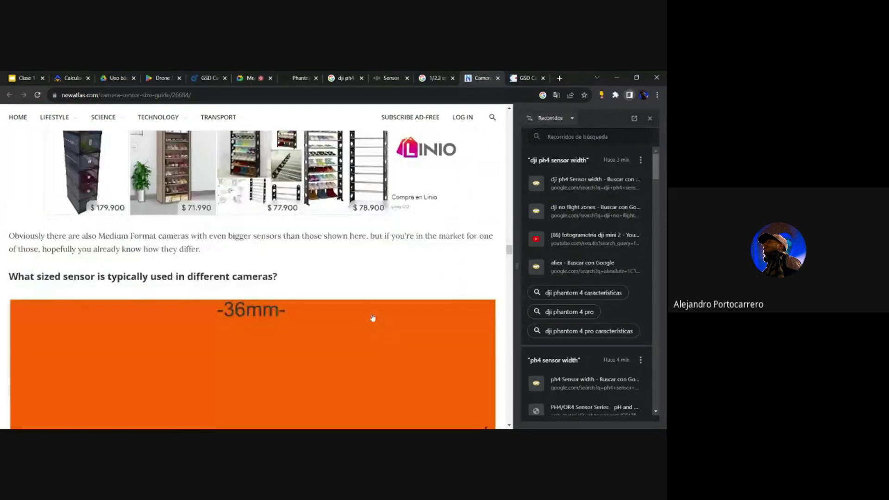
pyautogui.scroll(-3, 373, 318)
pyautogui.scroll(12, 373, 318)
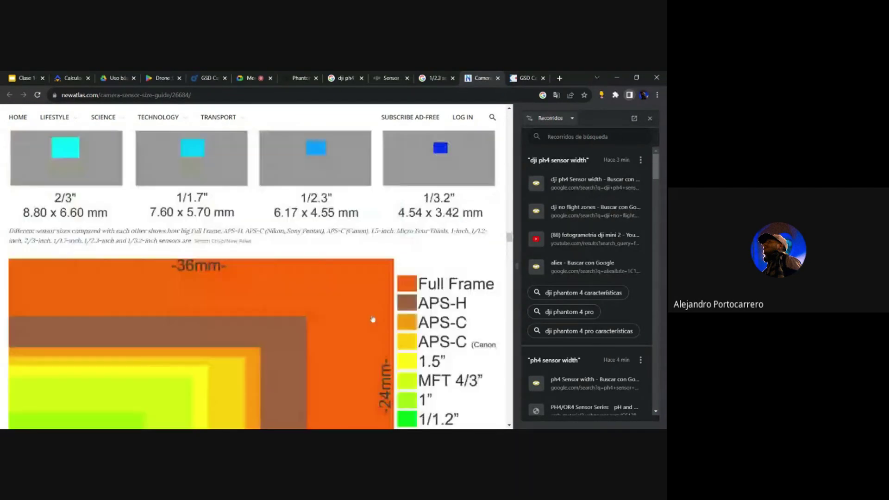
pyautogui.scroll(10, 373, 319)
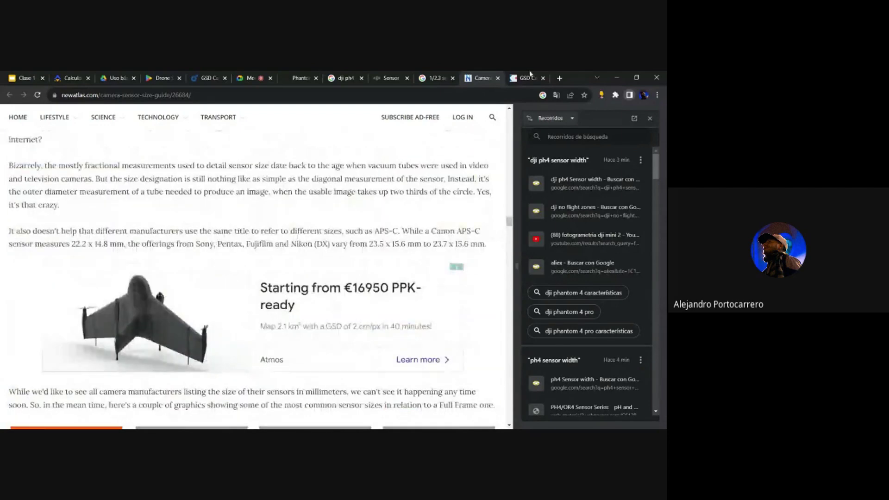
pyautogui.scroll(5, 401, 165)
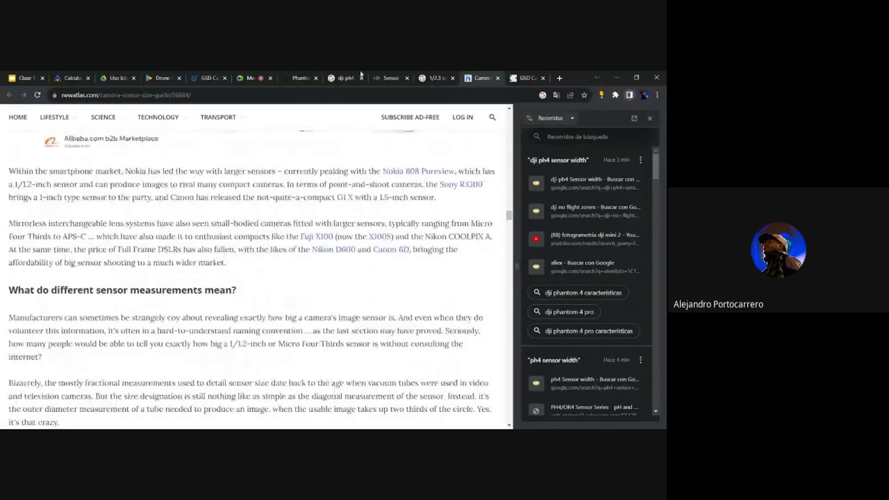
# - Move the 1/2.3 search tab ahead of the DJI Phantom 4 page and examine that page's lens and image size specs
pyautogui.click(431, 77)
pyautogui.moveTo(431, 75); pyautogui.dragTo(296, 76)
pyautogui.click(351, 75)
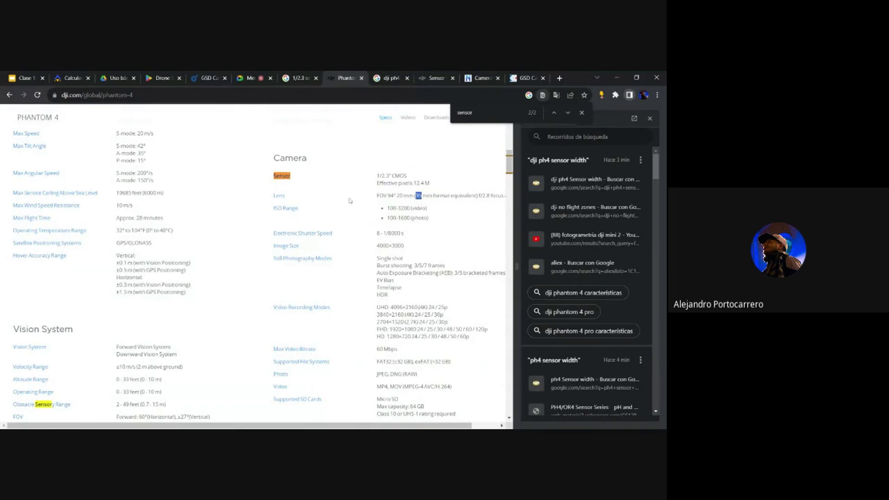
pyautogui.moveTo(396, 196)
pyautogui.mouseDown()
pyautogui.moveTo(414, 195)
pyautogui.moveTo(396, 195)
pyautogui.mouseUp()
pyautogui.click(414, 195)
pyautogui.click(398, 194)
pyautogui.moveTo(476, 195); pyautogui.dragTo(413, 195)
pyautogui.moveTo(376, 245); pyautogui.dragTo(403, 245)
# - Switch the handalselaras.com GSD Calculator preset to Phantom 3 Pro and review its camera parameters, highlighting the sensor width
pyautogui.click(487, 73)
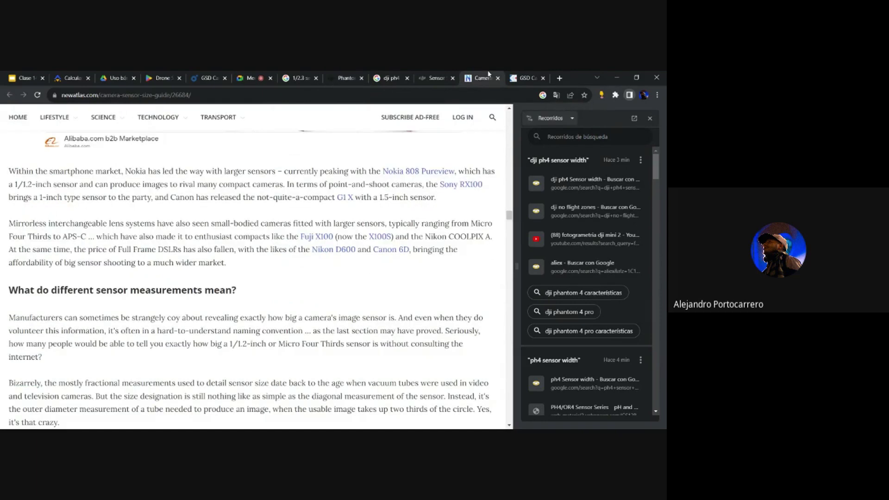
pyautogui.click(525, 78)
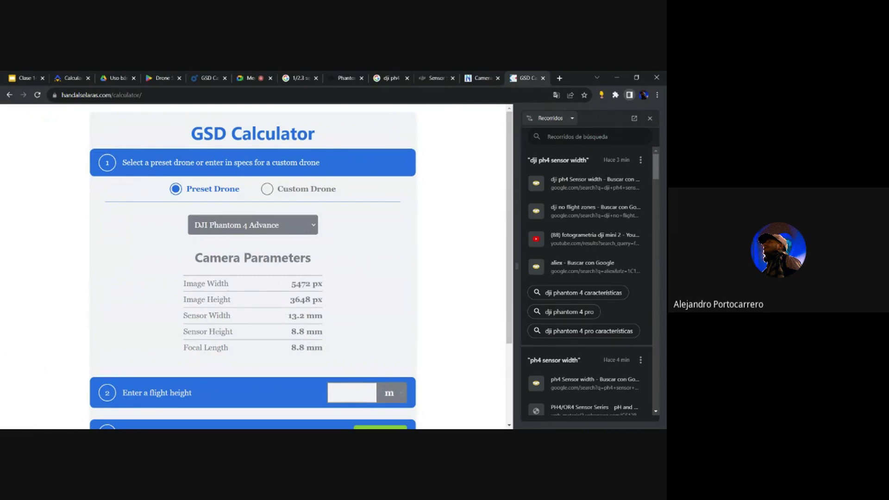
pyautogui.press('Up')
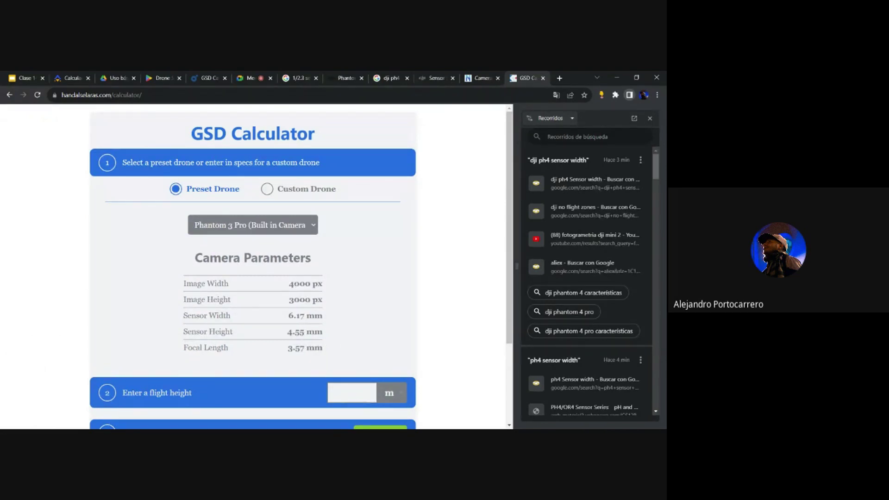
pyautogui.moveTo(287, 284); pyautogui.dragTo(322, 299)
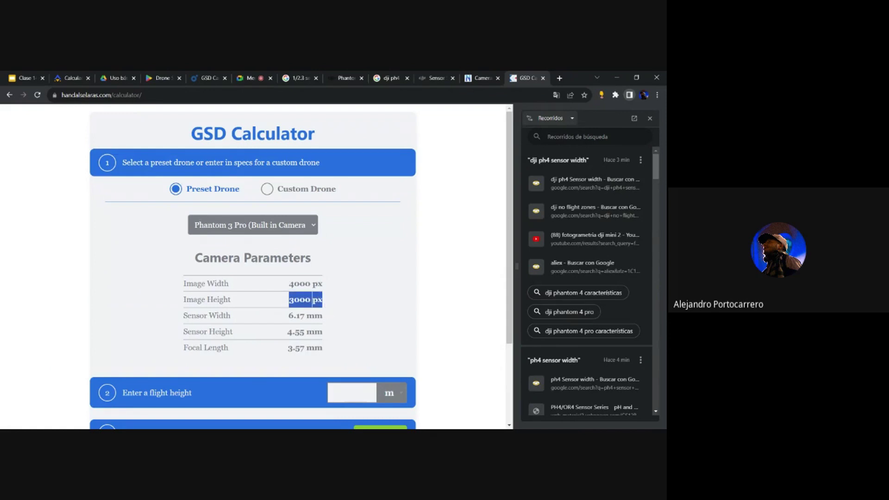
pyautogui.click(326, 351)
pyautogui.moveTo(325, 350); pyautogui.dragTo(184, 283)
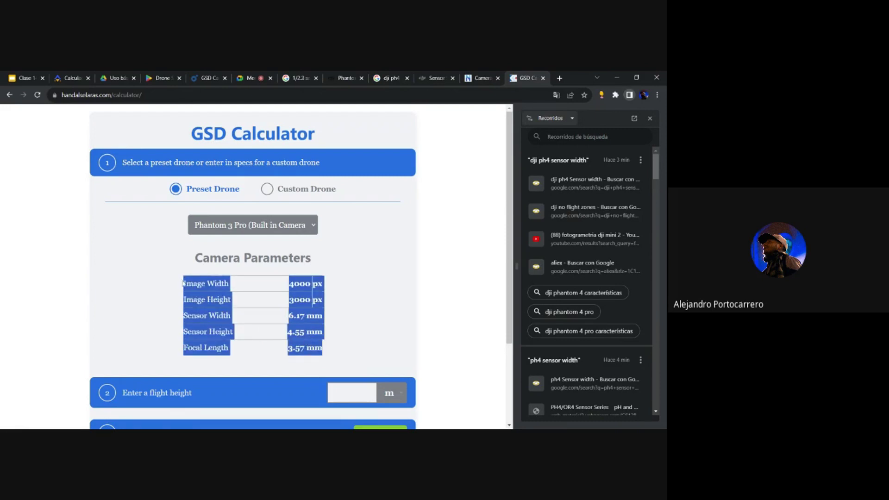
pyautogui.click(184, 283)
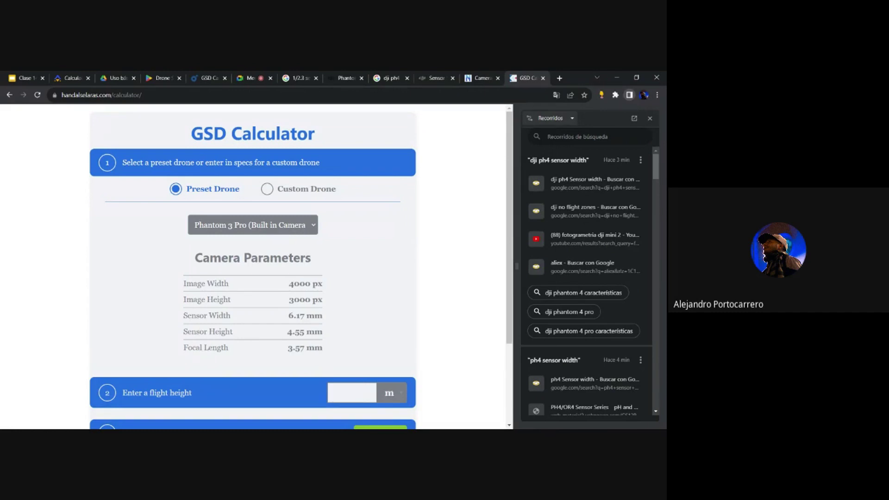
pyautogui.moveTo(183, 279); pyautogui.dragTo(327, 354)
pyautogui.click(323, 353)
pyautogui.moveTo(287, 315); pyautogui.dragTo(328, 316)
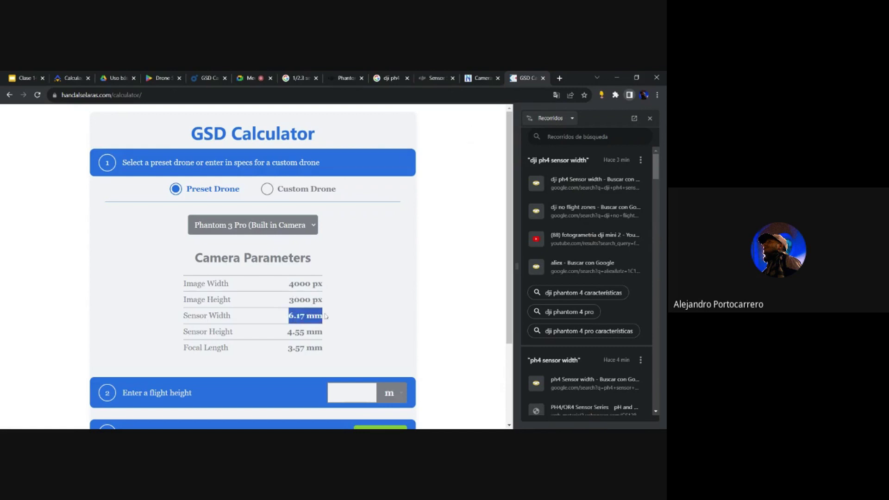
# - Close the New Atlas article and the DJI forum thread, searching the thread for "6." before closing it
pyautogui.click(481, 77)
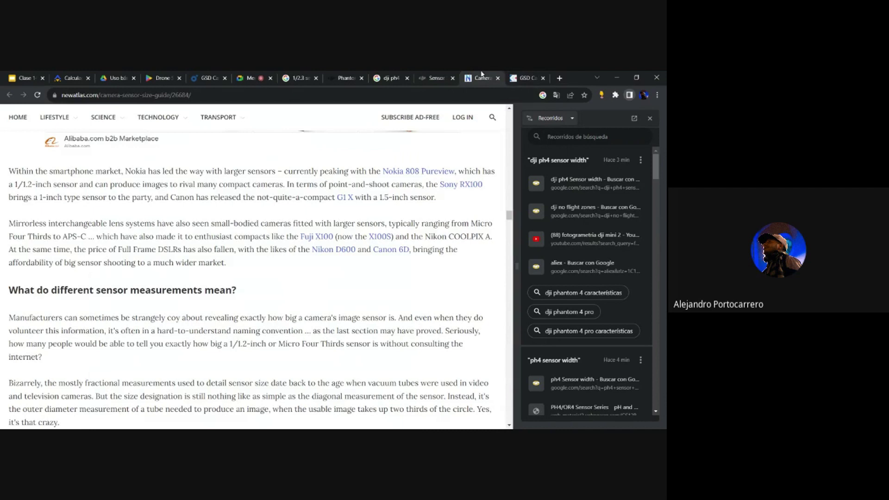
pyautogui.click(497, 77)
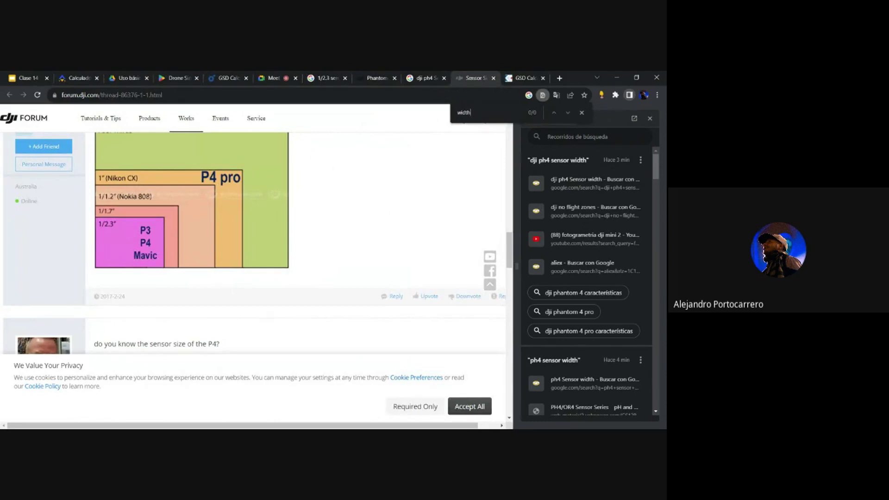
pyautogui.hotkey('ctrl', 'f')
pyautogui.write('6.')
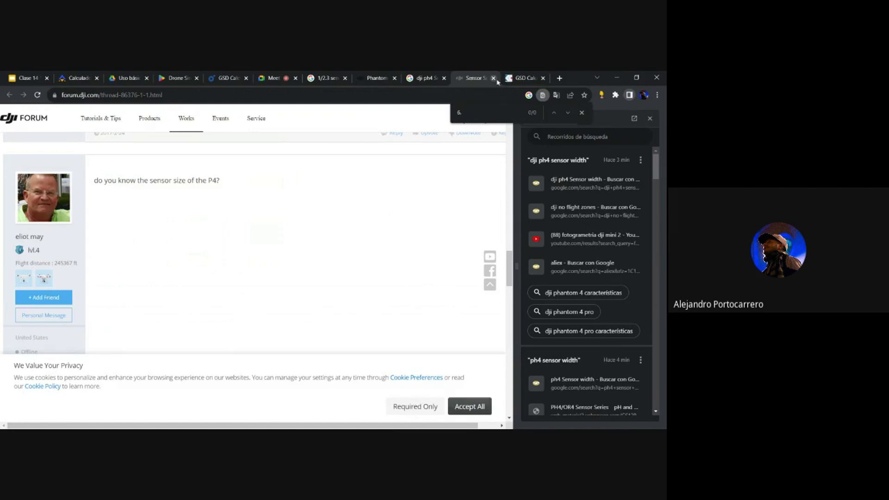
pyautogui.click(493, 78)
# - Review the dji ph4 sensor width results and Phantom 4 camera specs against the inputs required by the Omni GSD calculator
pyautogui.click(432, 77)
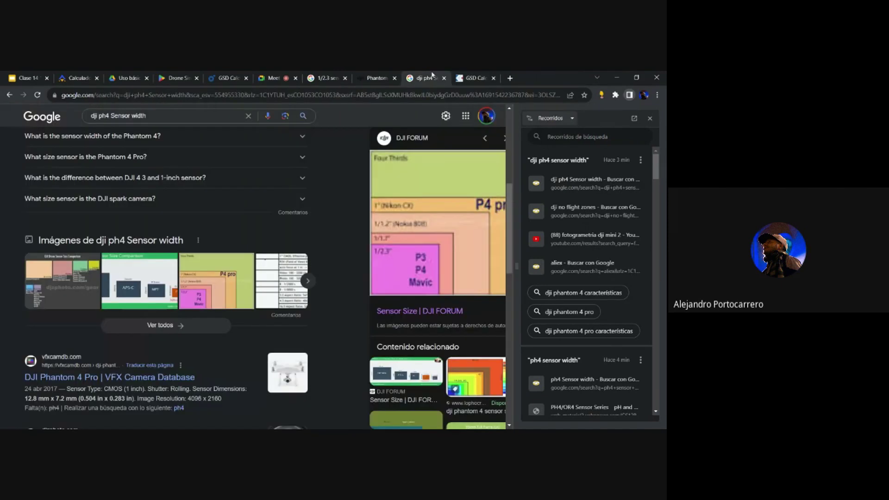
pyautogui.click(145, 116)
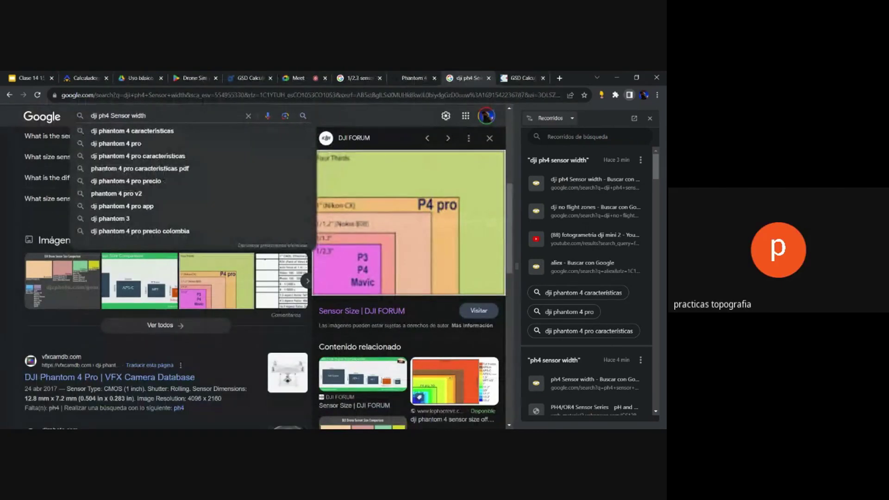
pyautogui.click(336, 114)
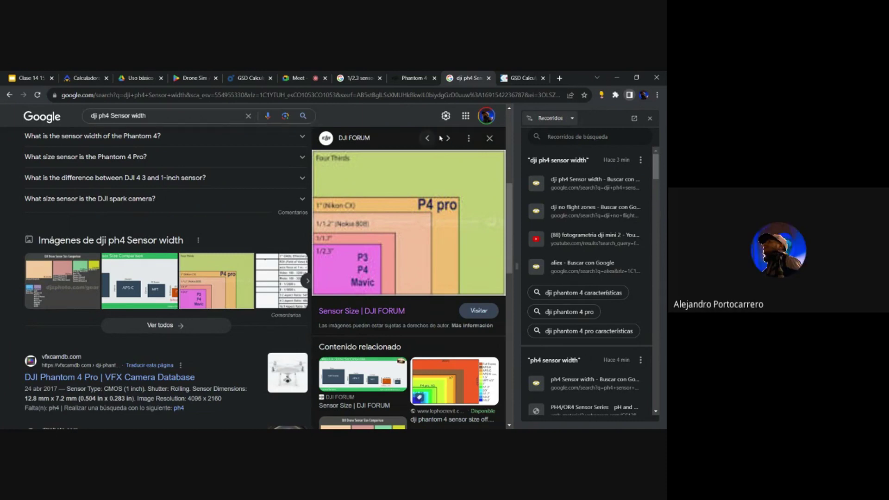
pyautogui.click(413, 77)
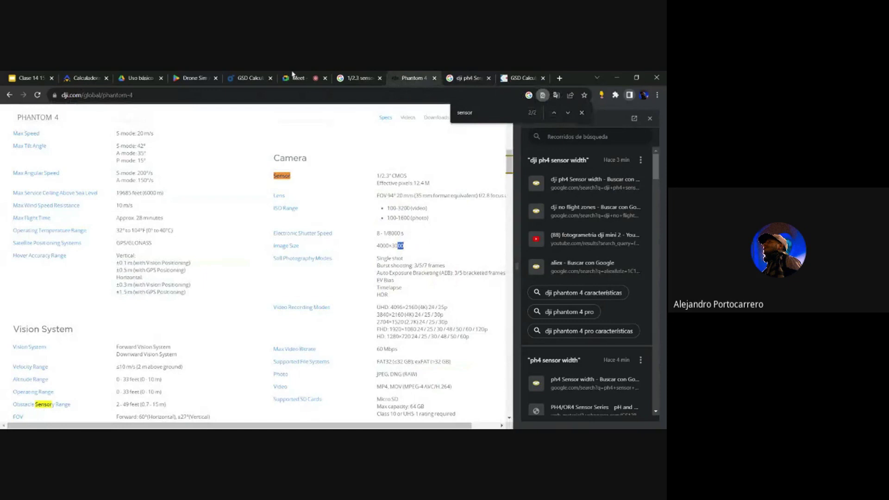
pyautogui.click(242, 79)
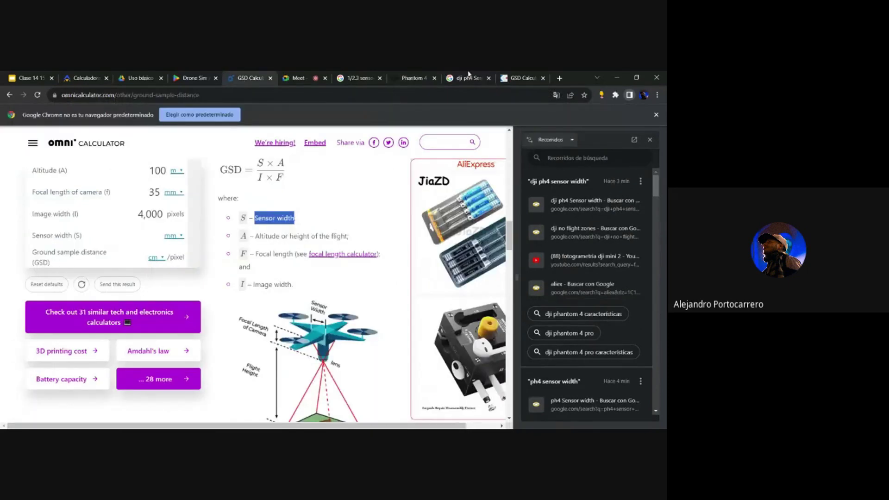
# - Switch the handalselaras.com GSD Calculator preset to DJI Phantom 4 Advance and examine its sensor dimensions
pyautogui.click(517, 78)
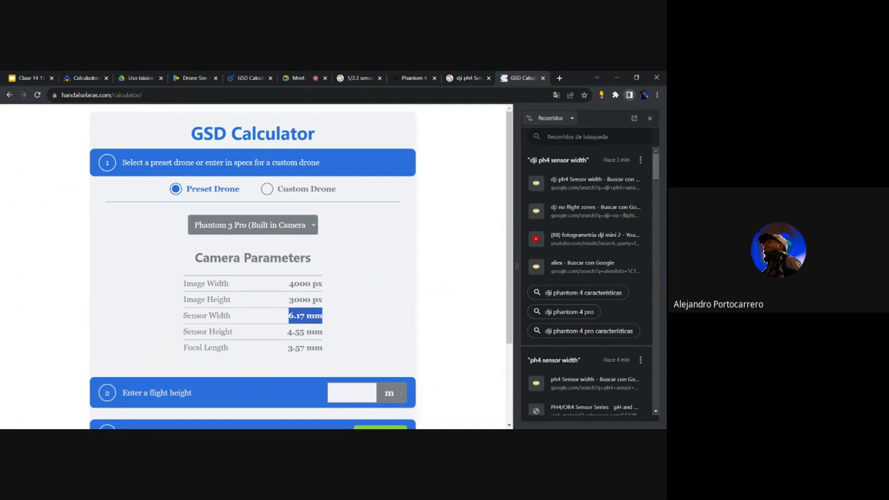
pyautogui.press('Down')
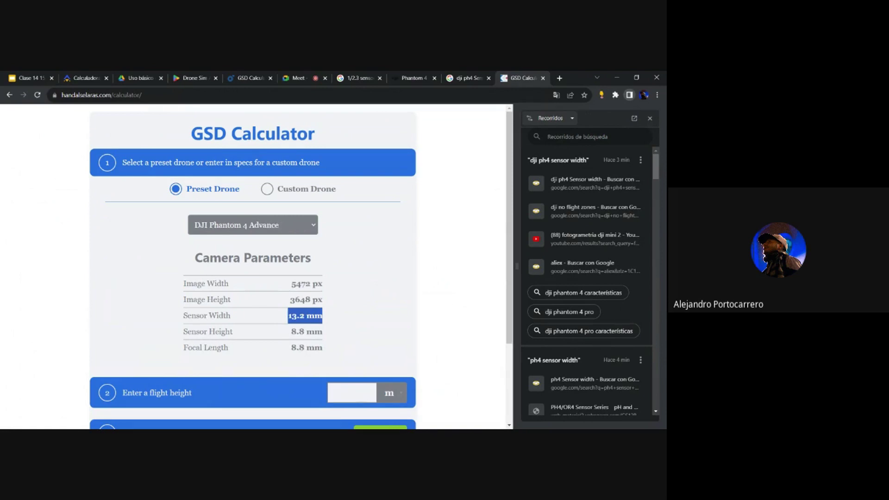
pyautogui.click(333, 307)
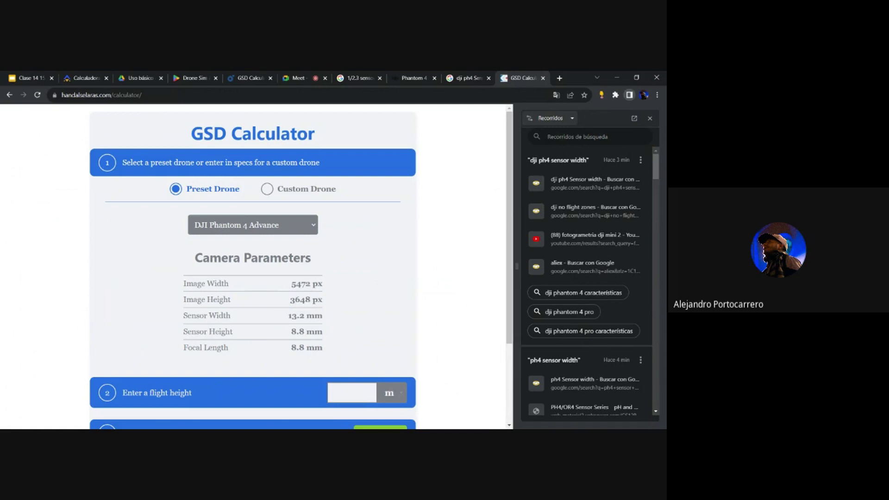
pyautogui.moveTo(289, 315); pyautogui.dragTo(324, 333)
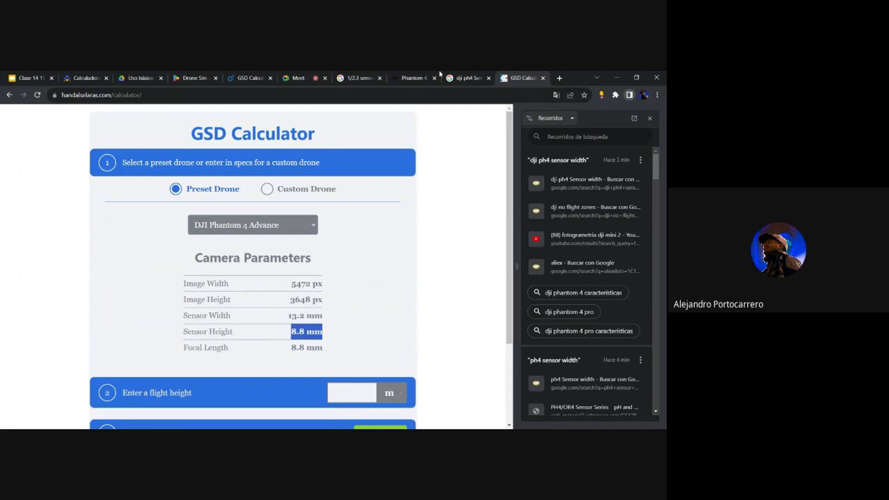
pyautogui.click(426, 76)
pyautogui.click(250, 95)
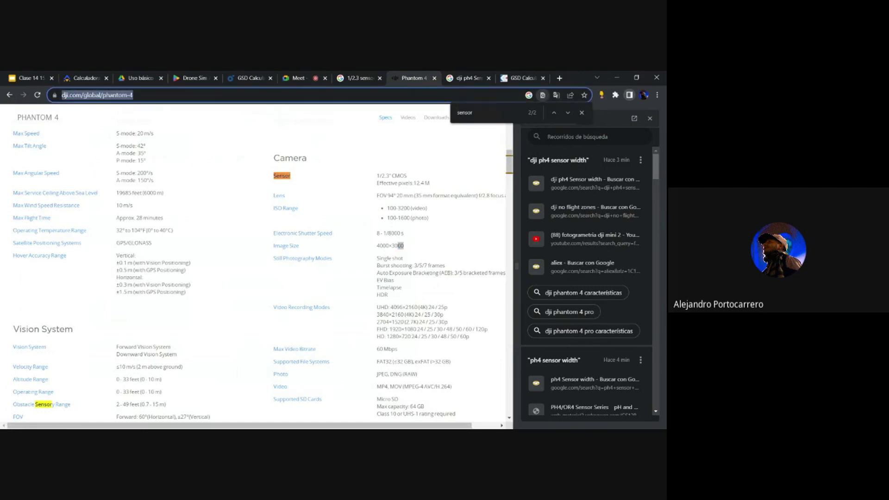
pyautogui.write('phantom')
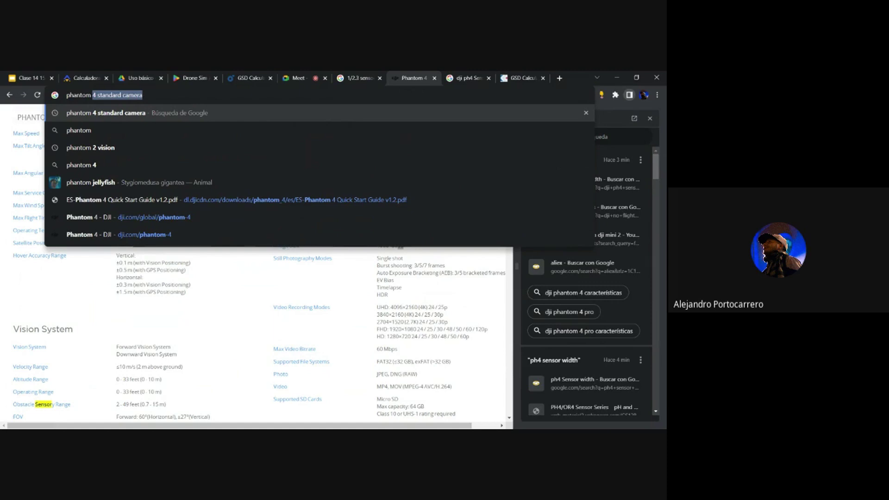
# - Open the Pilotbyte GSD Calculator, look through its drone list, and check the Meet call before returning to the calculator
pyautogui.click(238, 74)
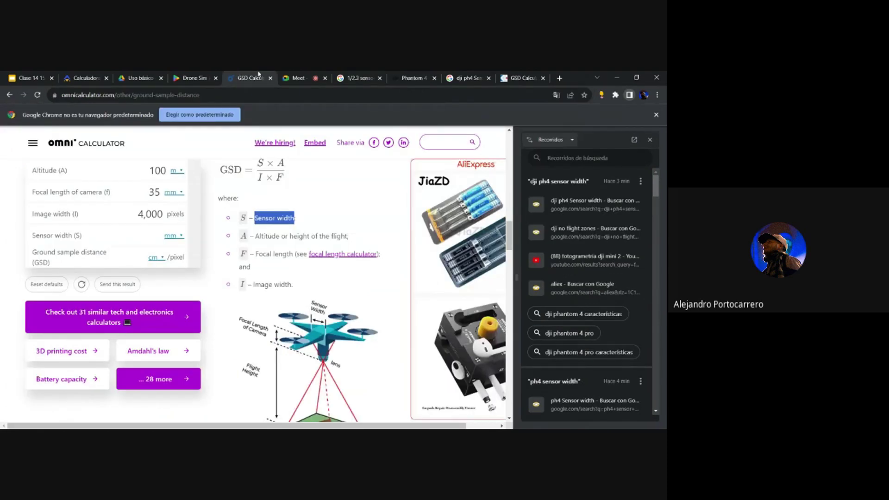
pyautogui.click(87, 78)
pyautogui.click(108, 95)
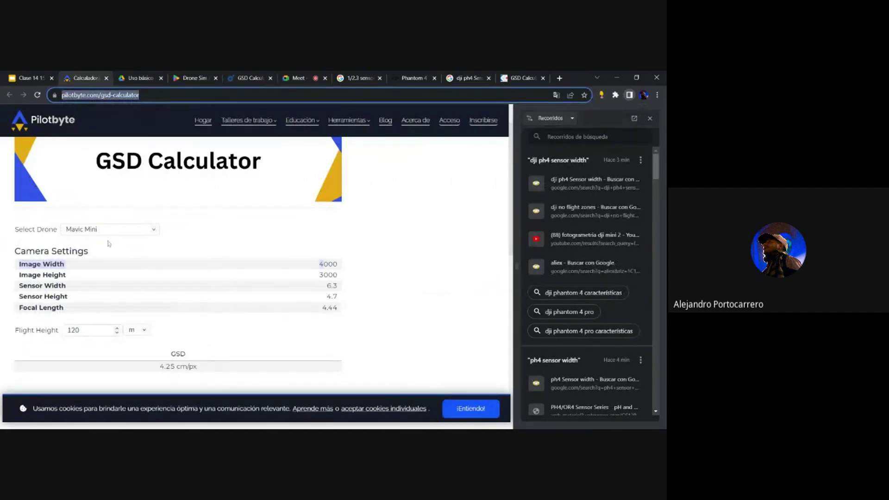
pyautogui.click(131, 229)
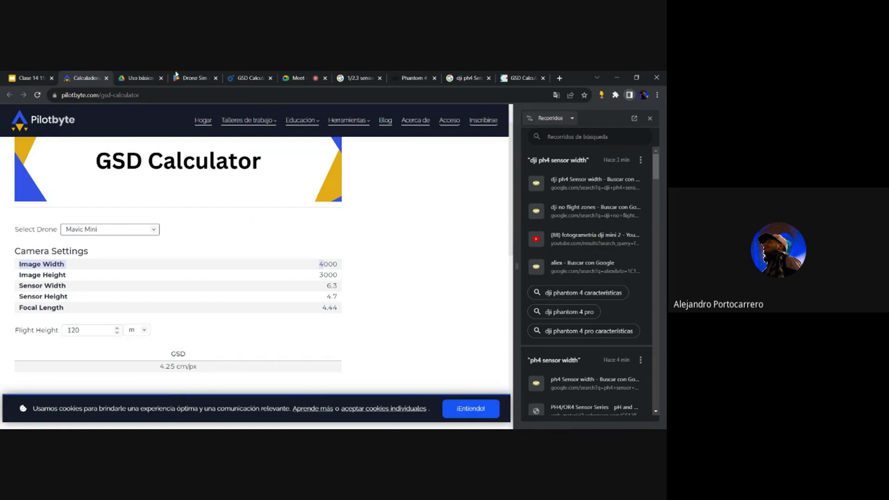
pyautogui.click(298, 78)
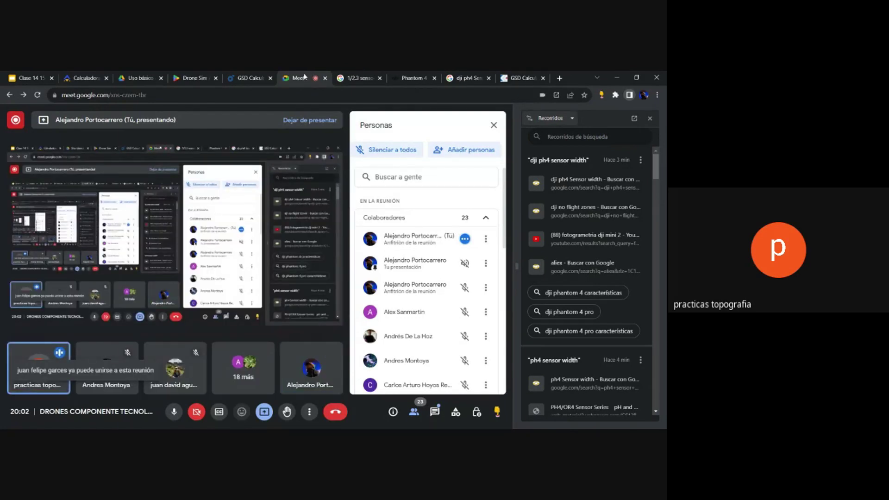
pyautogui.click(78, 78)
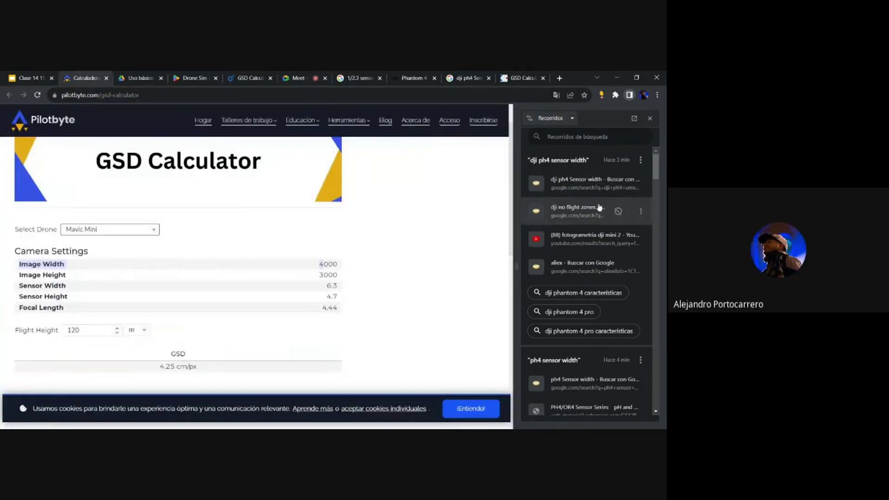
# - Close the browsing history side panel and share the Pilotbyte GSD calculator link in the Meet call chat
pyautogui.click(649, 118)
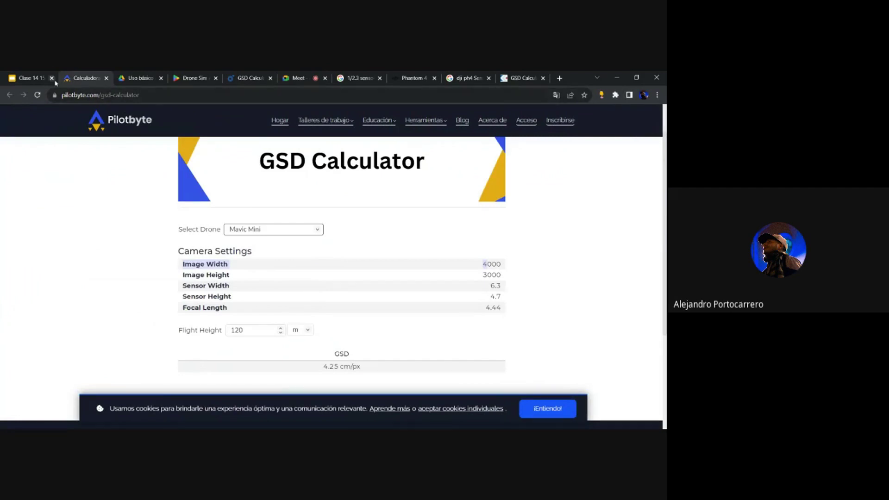
pyautogui.hotkey('ctrl', 'l')
pyautogui.click(30, 77)
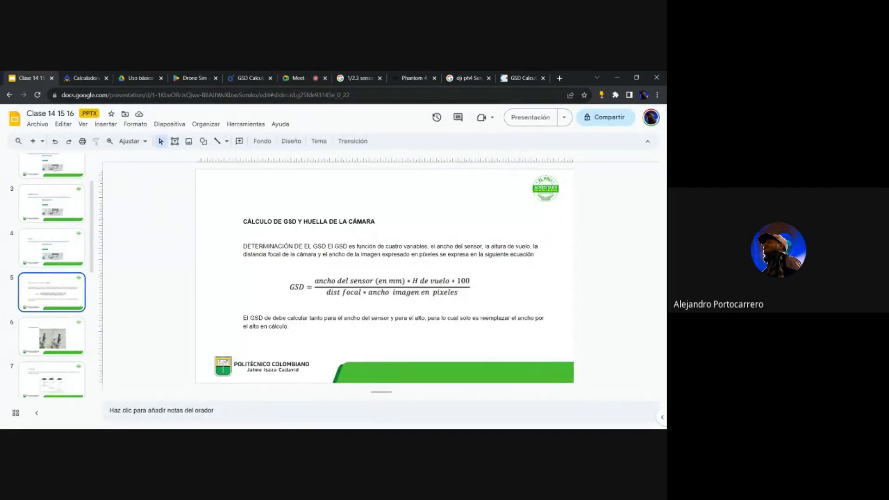
pyautogui.click(295, 78)
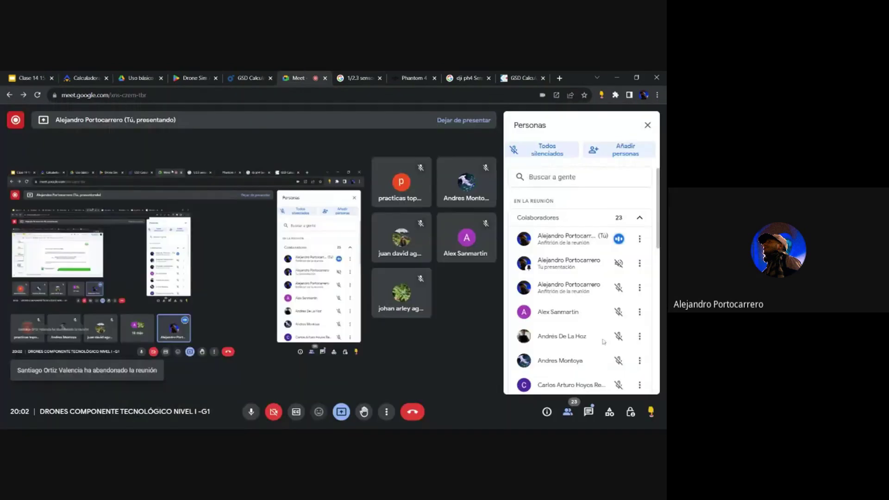
pyautogui.click(590, 411)
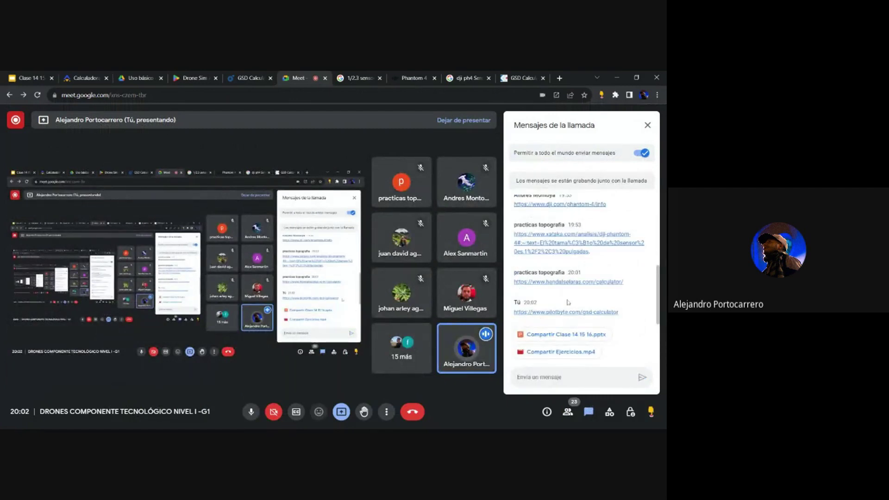
# - Look over the handalselaras.com GSD calculator linked in the call chat, and close that duplicate page
pyautogui.click(561, 283)
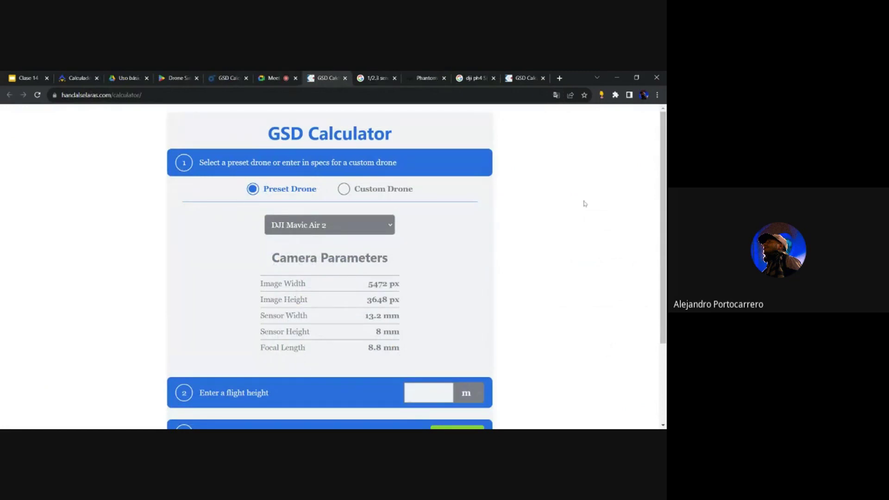
pyautogui.scroll(-2, 461, 238)
pyautogui.scroll(-1, 530, 237)
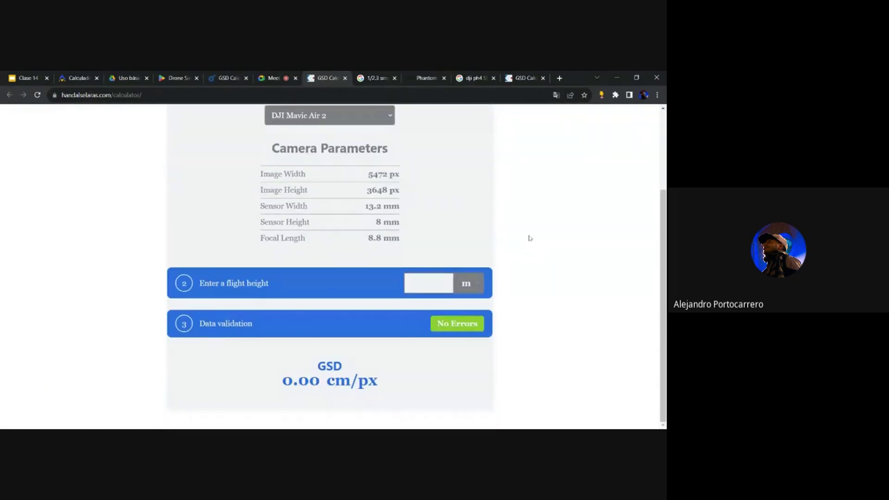
pyautogui.scroll(2, 530, 237)
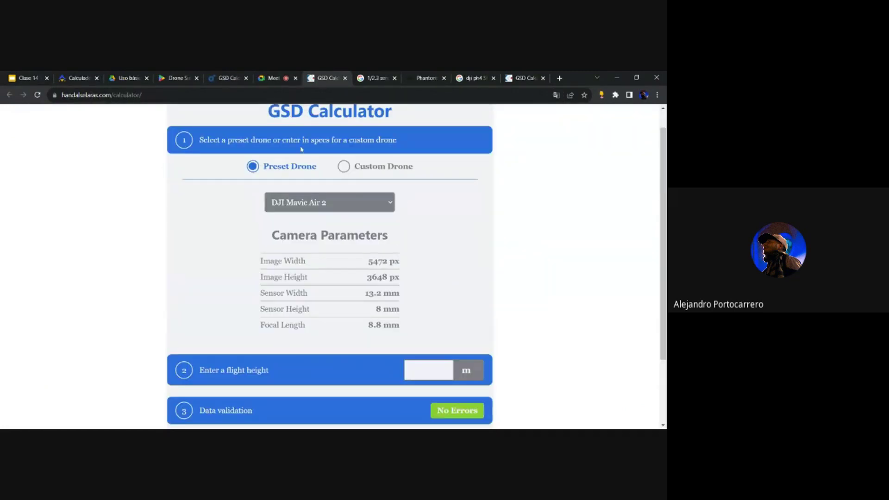
pyautogui.click(344, 78)
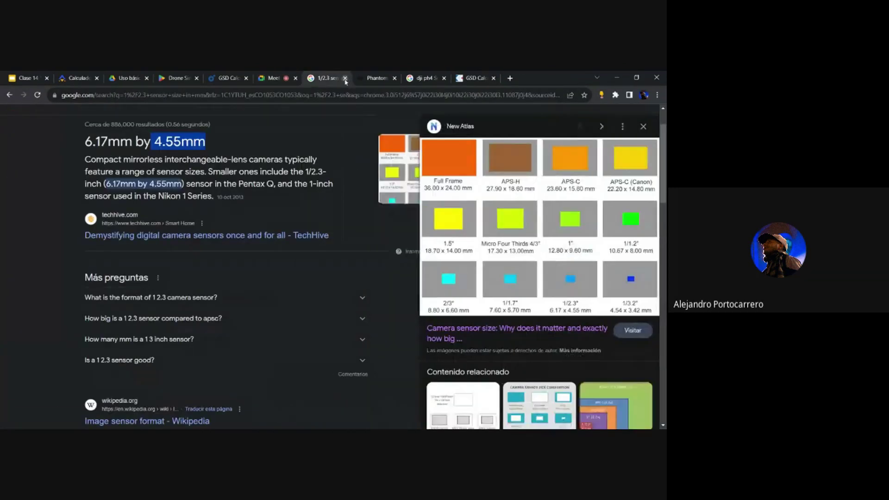
# - Close the Phantom 4 specs page and both sensor size searches, keeping the handalselaras.com calculator open
pyautogui.click(414, 78)
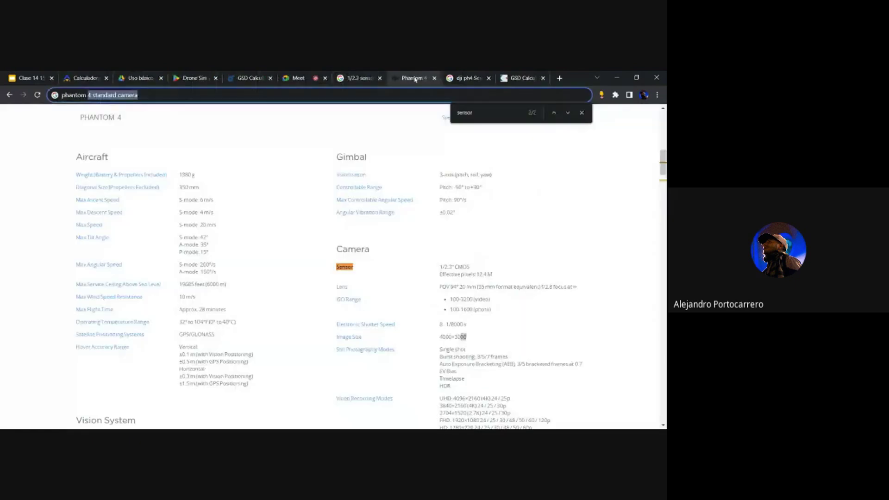
pyautogui.click(434, 78)
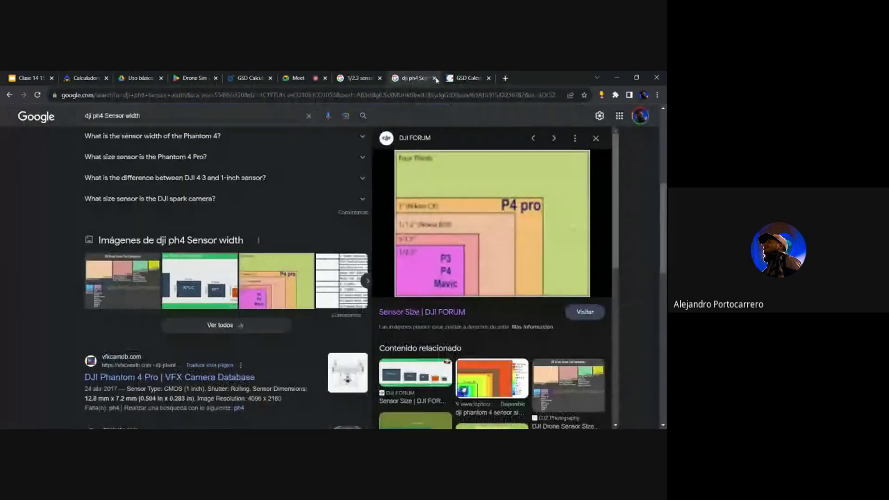
pyautogui.click(434, 78)
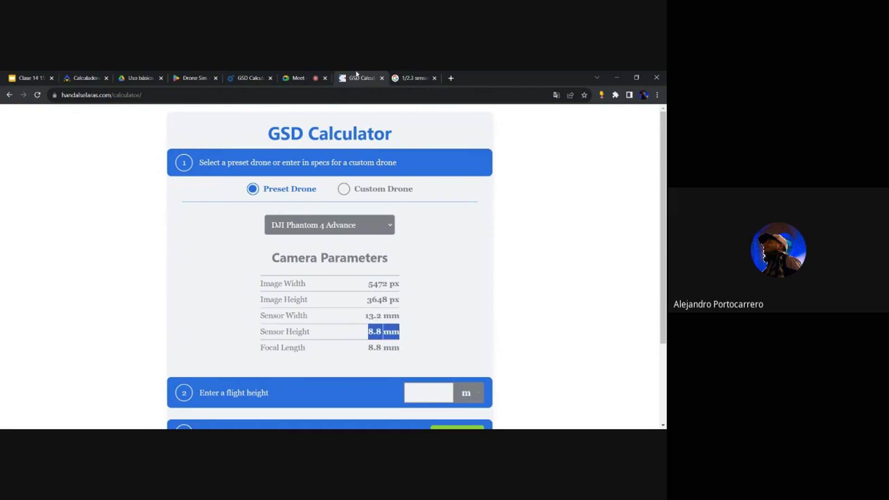
pyautogui.click(380, 78)
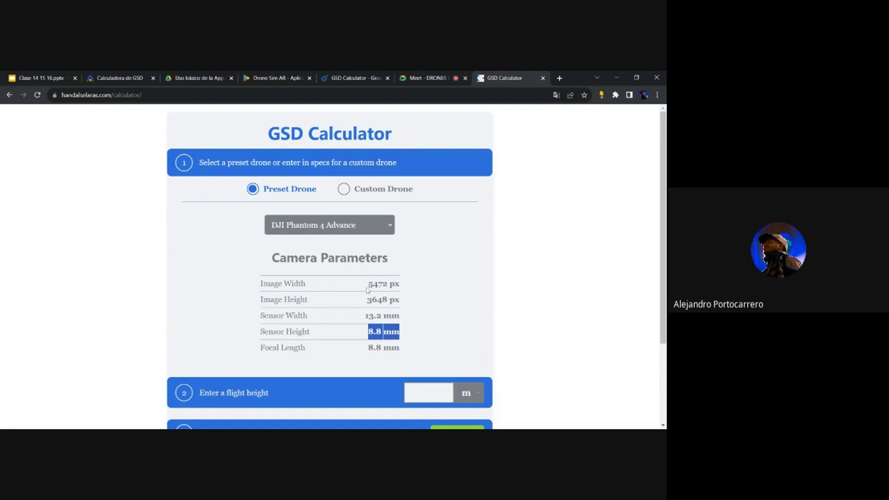
# - Compare the Phantom 4 Advance preset's image width and sensor width with the variables in the Omni and slide GSD formulas
pyautogui.moveTo(368, 284); pyautogui.dragTo(394, 284)
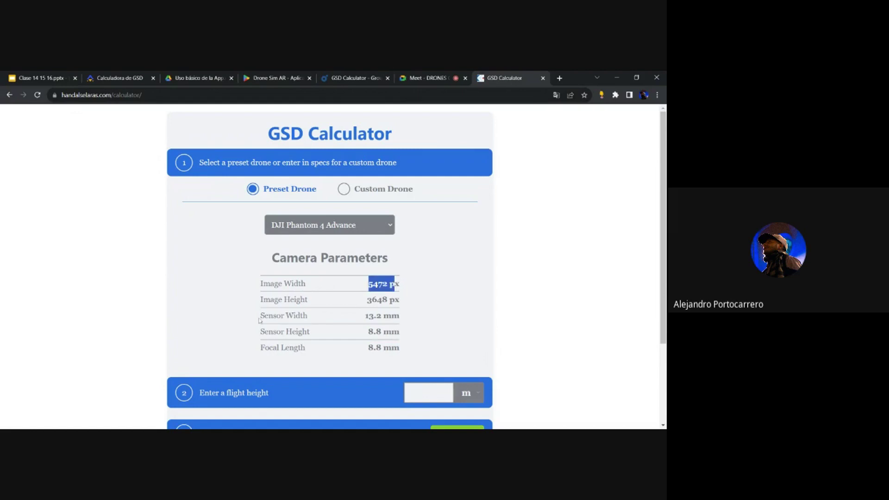
pyautogui.moveTo(259, 320); pyautogui.dragTo(406, 321)
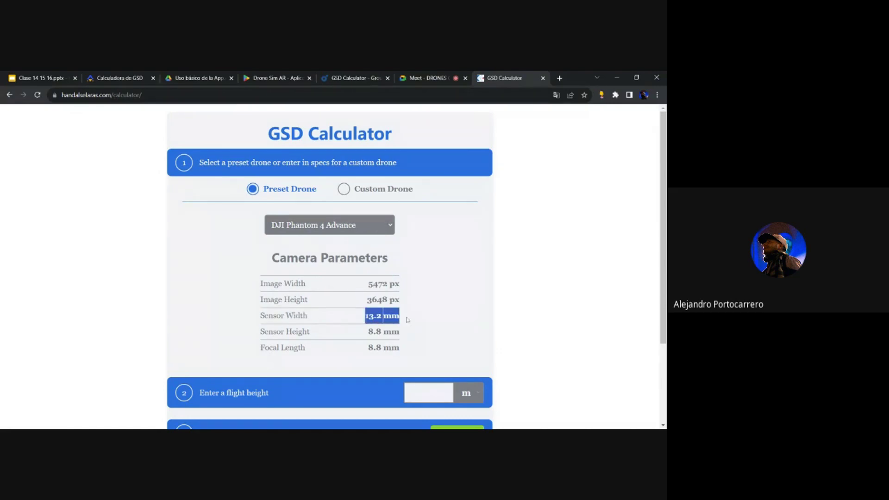
pyautogui.click(375, 76)
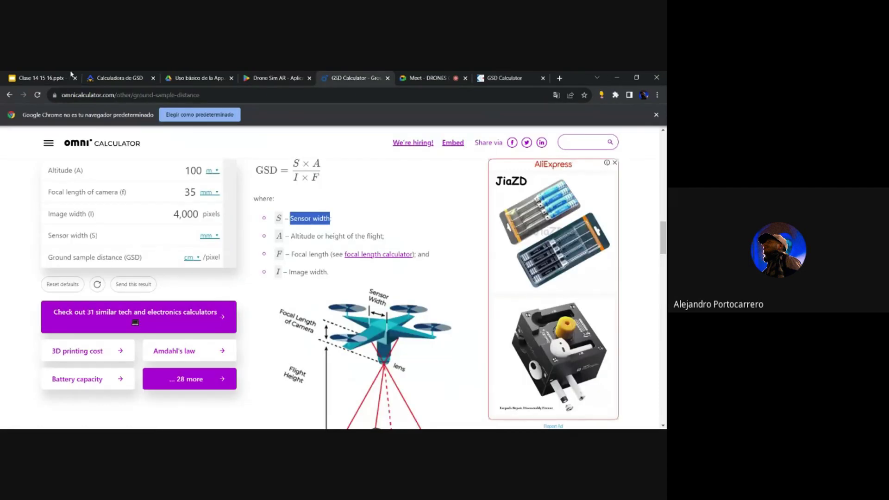
pyautogui.click(52, 77)
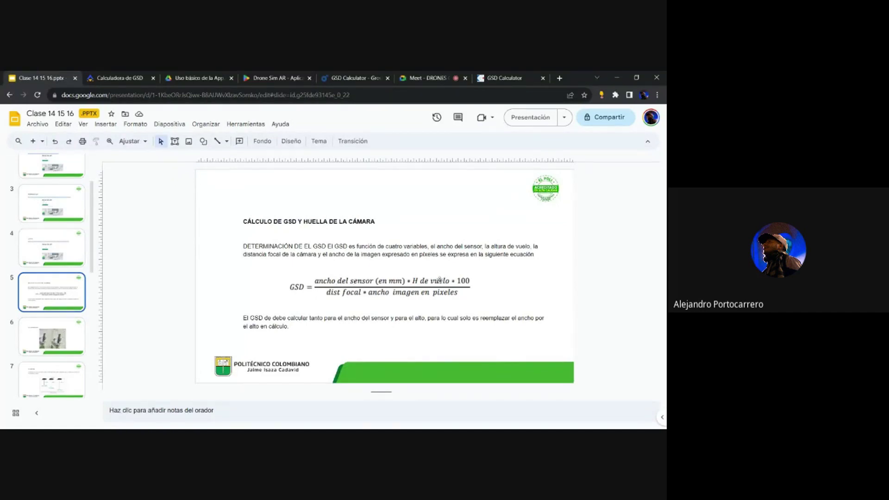
pyautogui.click(500, 79)
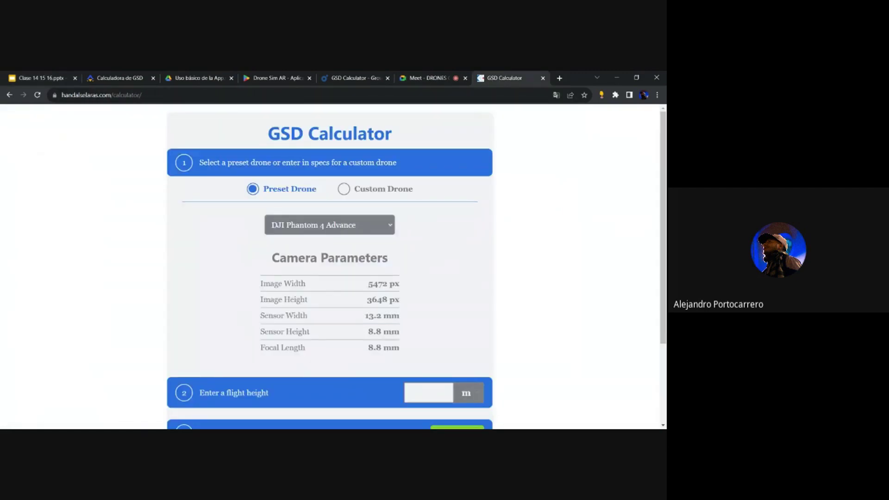
pyautogui.moveTo(369, 284); pyautogui.dragTo(399, 284)
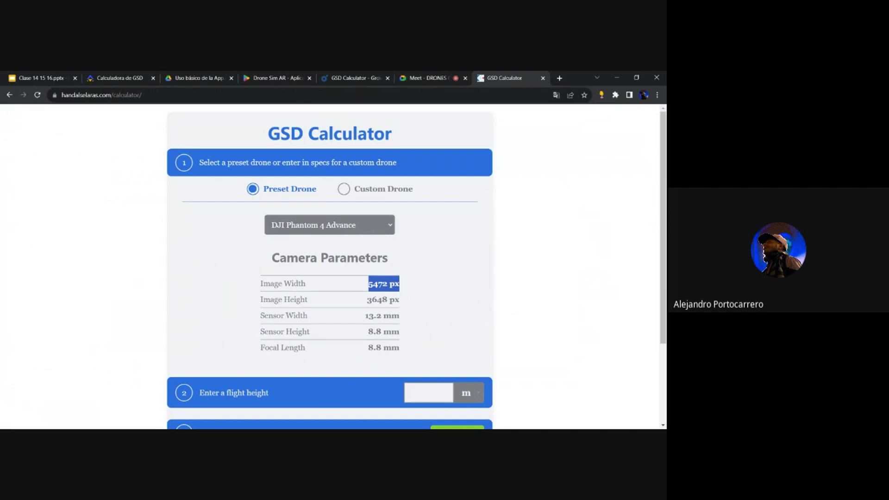
pyautogui.click(407, 284)
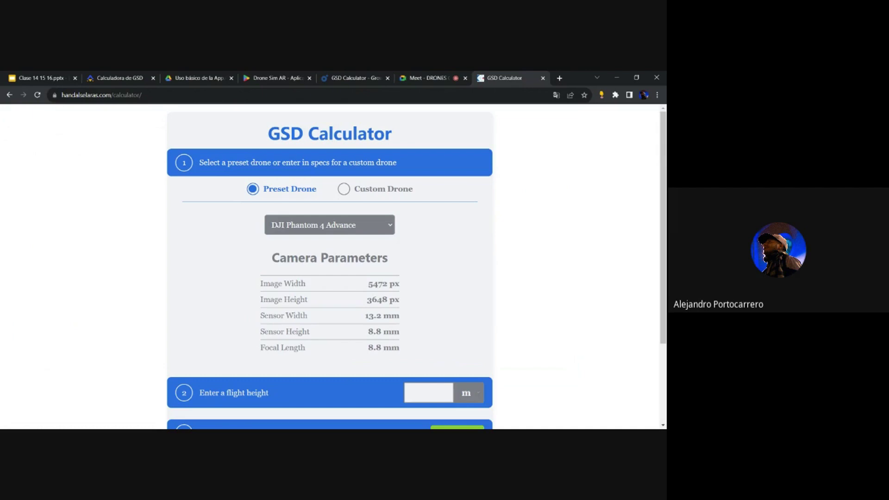
# - Check the Pilotbyte camera settings and match the Phantom 4 Advance preset's focal length to the GSD formula on the slide
pyautogui.click(112, 77)
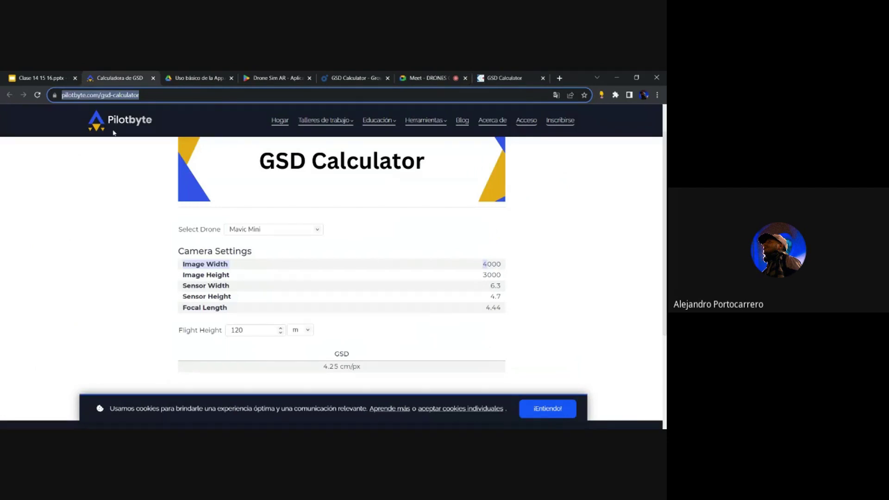
pyautogui.click(37, 76)
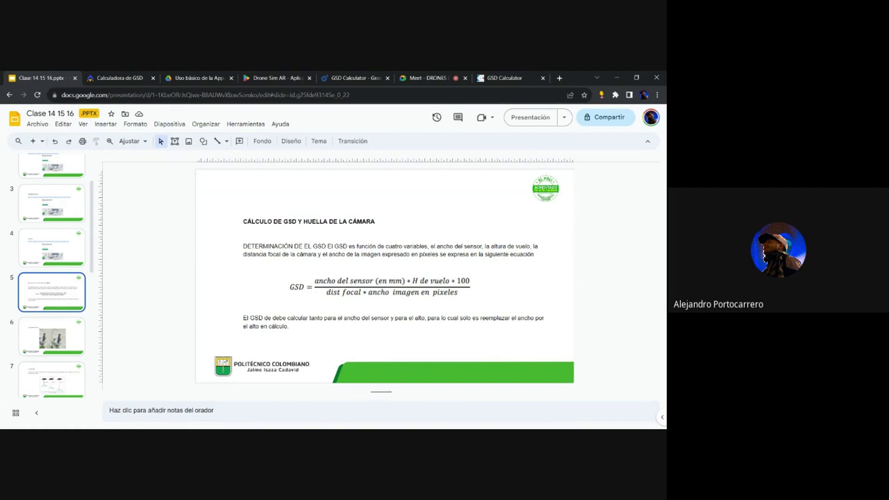
pyautogui.click(504, 78)
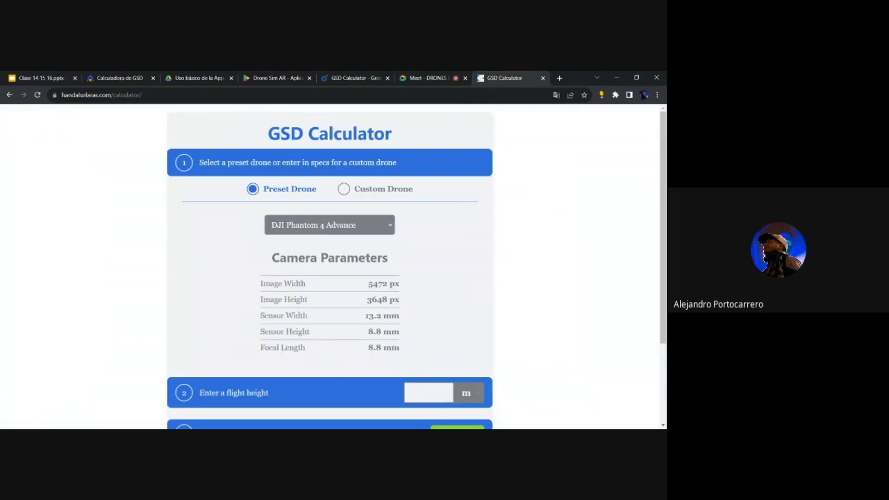
pyautogui.moveTo(260, 347); pyautogui.dragTo(403, 351)
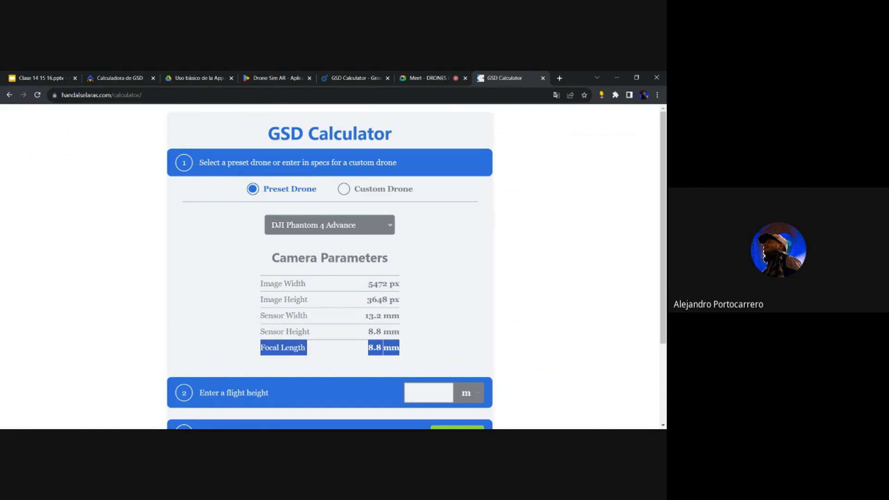
pyautogui.click(42, 78)
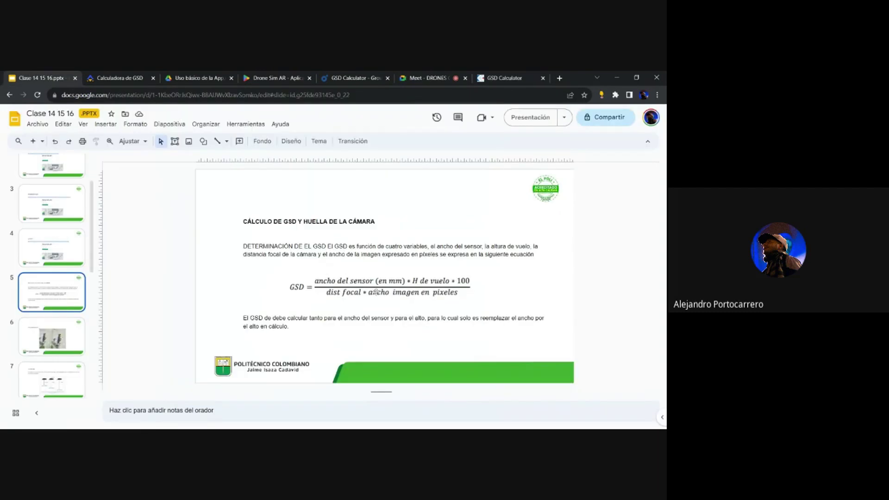
# - Highlight the Phantom 4 Advance preset's sensor width and relate it to the sensor width term in the slide's formula
pyautogui.click(527, 74)
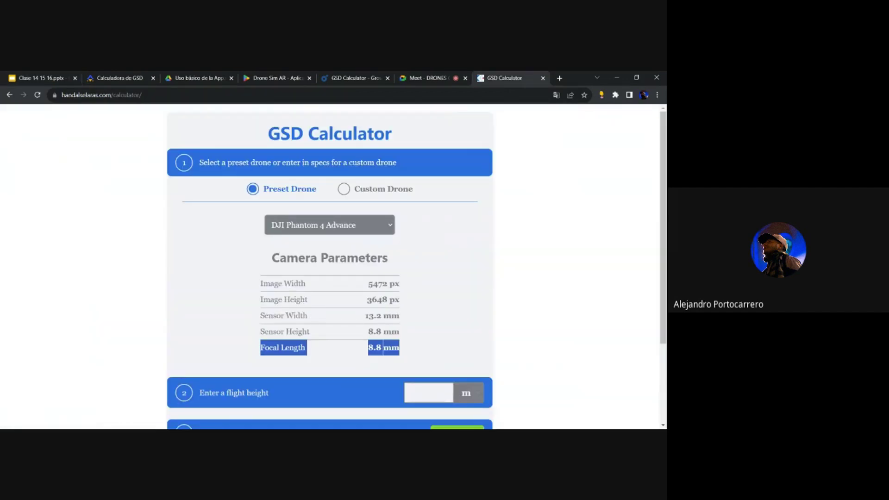
pyautogui.moveTo(261, 316); pyautogui.dragTo(310, 319)
pyautogui.click(365, 319)
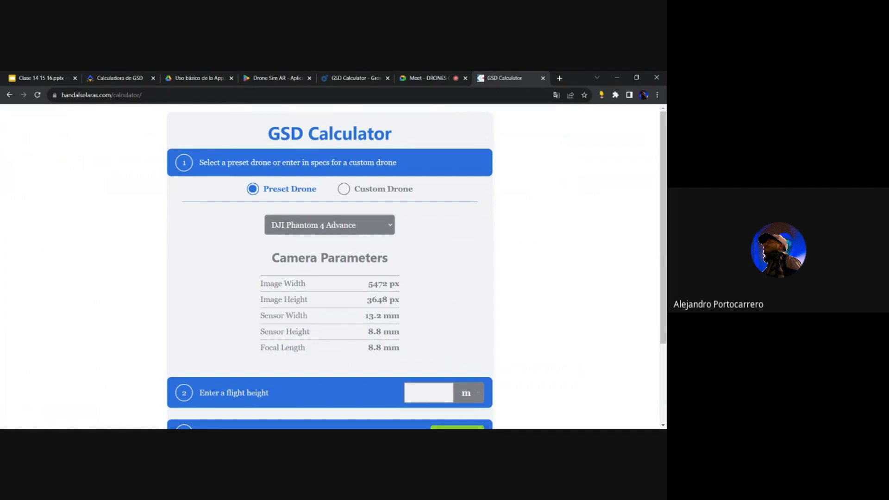
pyautogui.moveTo(365, 316); pyautogui.dragTo(399, 316)
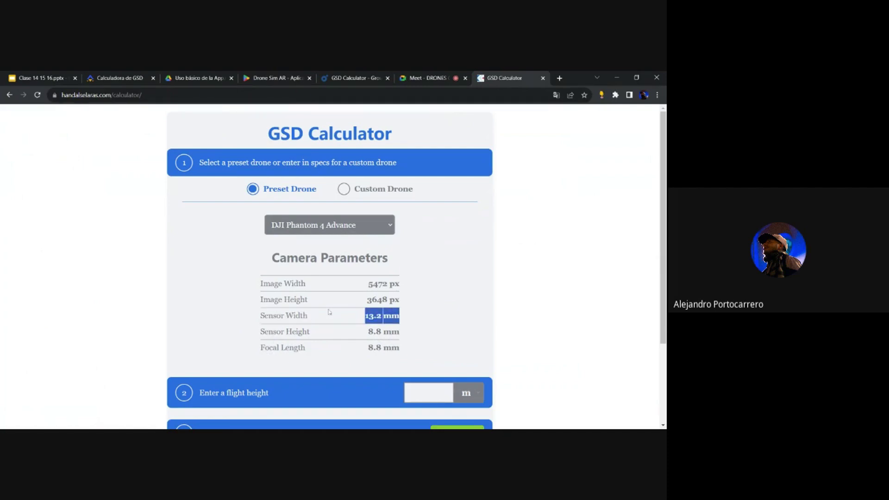
pyautogui.click(56, 76)
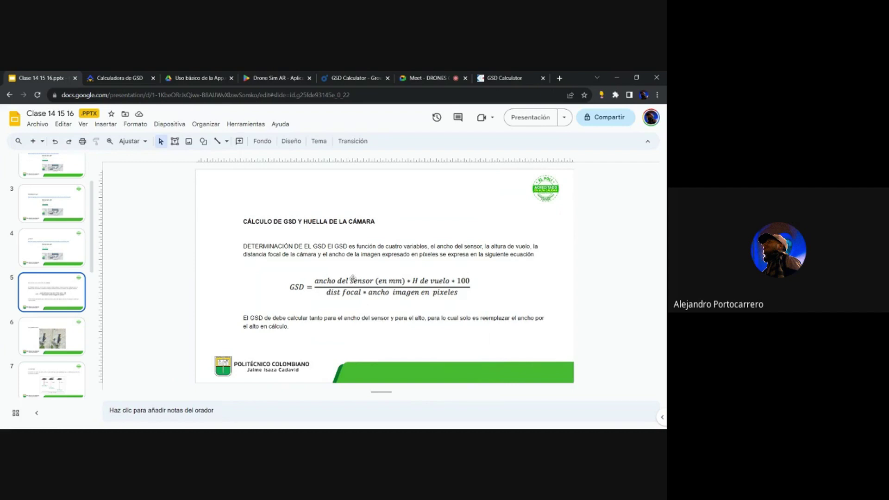
# - Place the handalselaras.com calculator tab next to the Clase 14 15 16 presentation and compare its camera parameters with the GSD formula
pyautogui.click(128, 76)
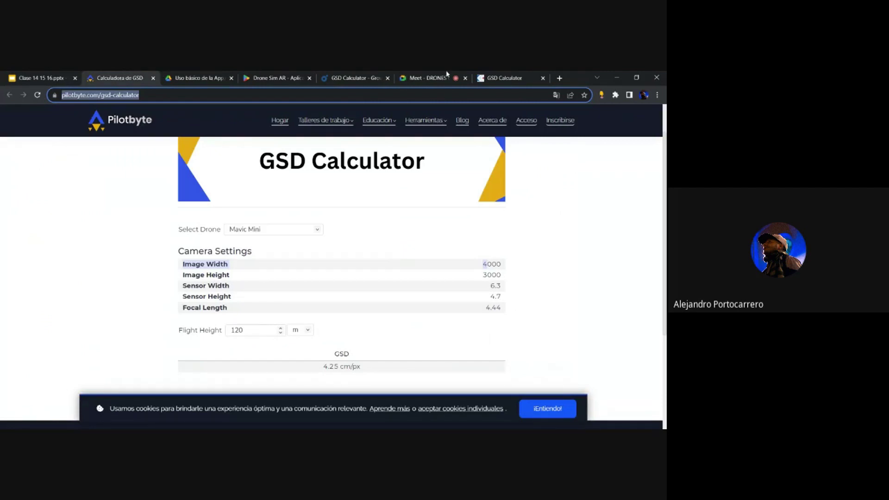
pyautogui.moveTo(489, 74); pyautogui.dragTo(110, 75)
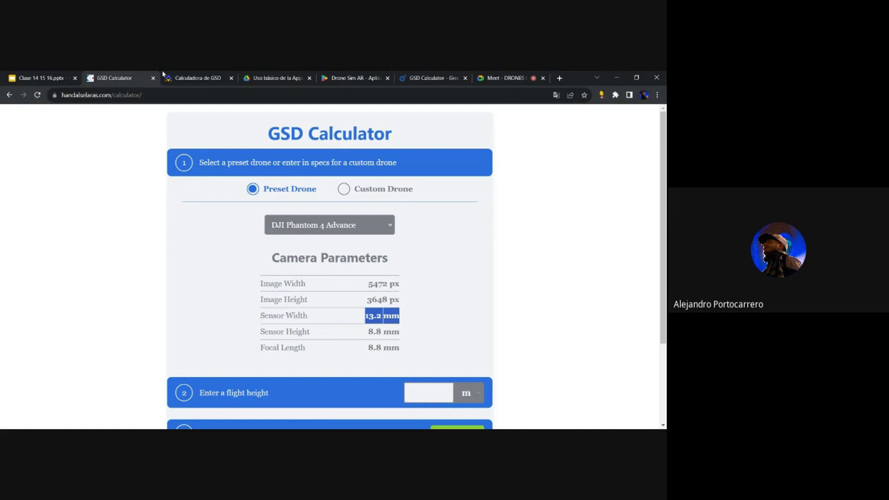
pyautogui.click(48, 77)
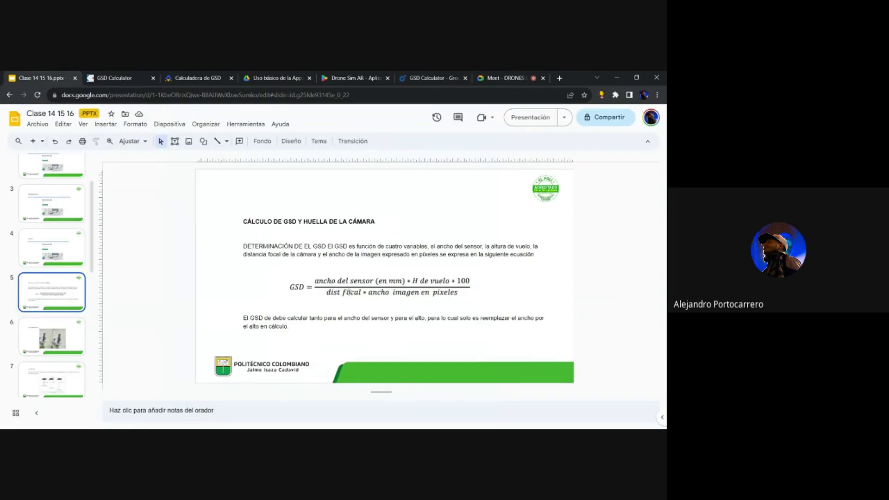
pyautogui.click(111, 76)
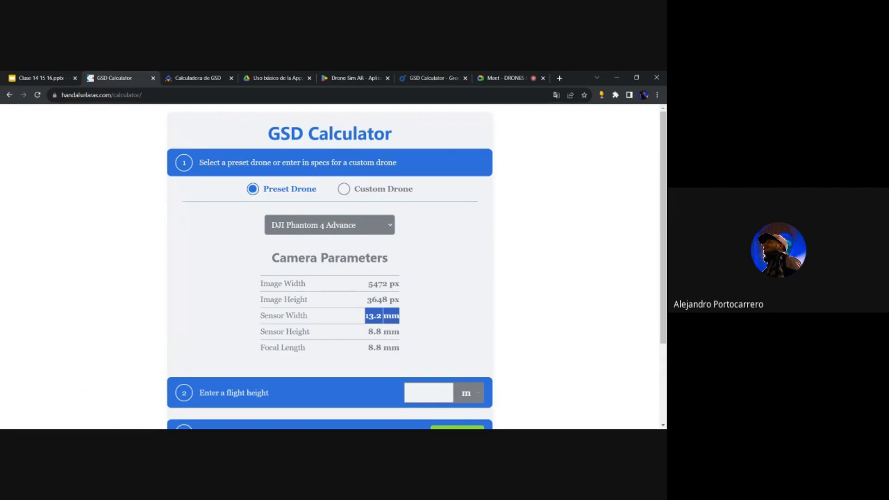
pyautogui.click(42, 77)
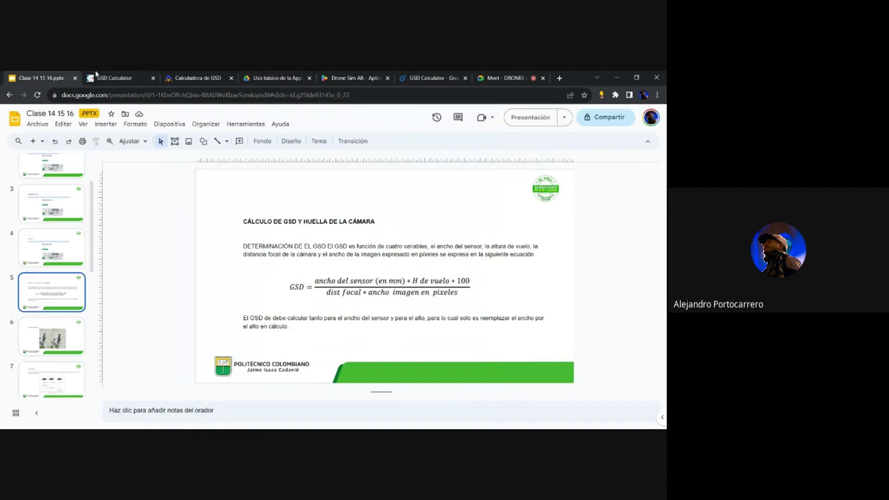
pyautogui.click(113, 75)
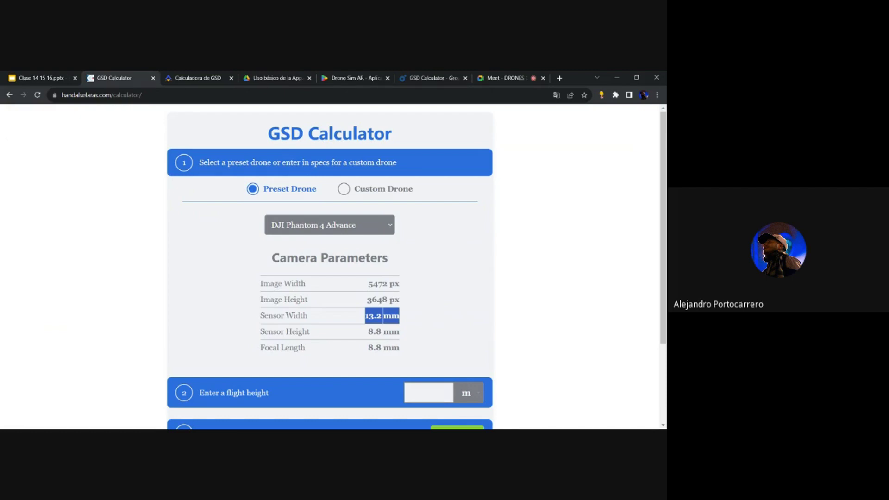
pyautogui.click(31, 74)
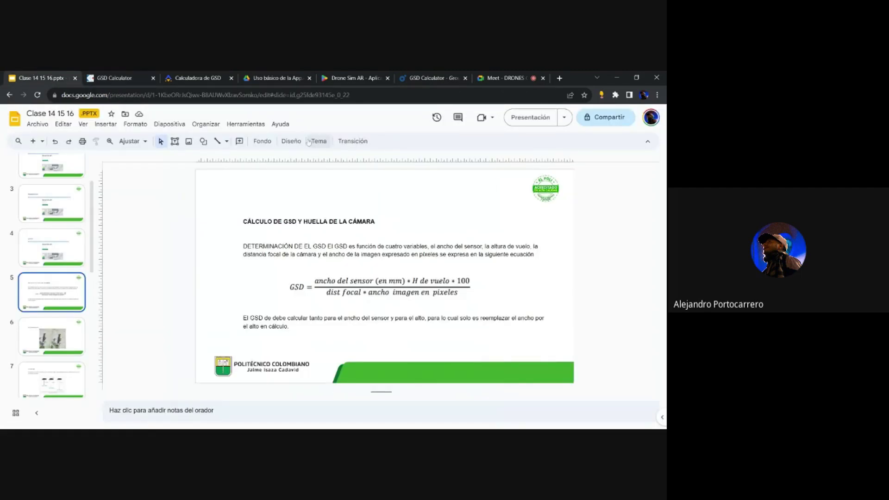
# - Start a new Jamboard whiteboard from the Google Meet call
pyautogui.click(505, 78)
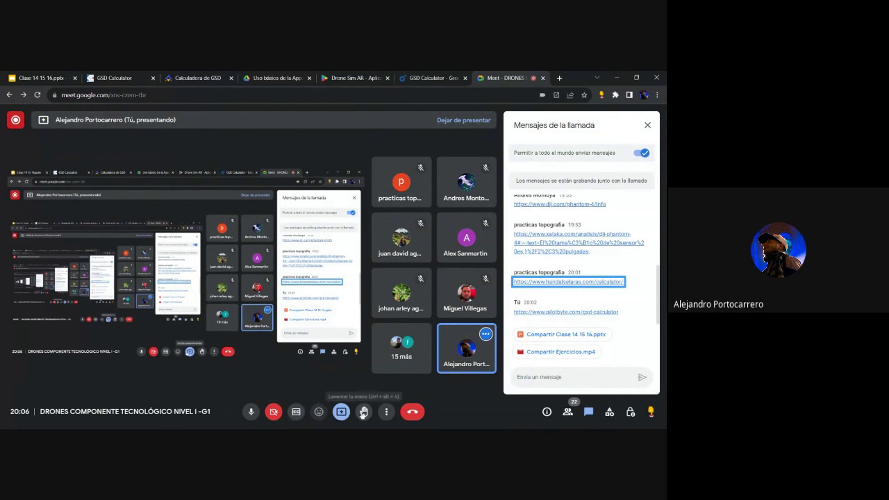
pyautogui.click(387, 413)
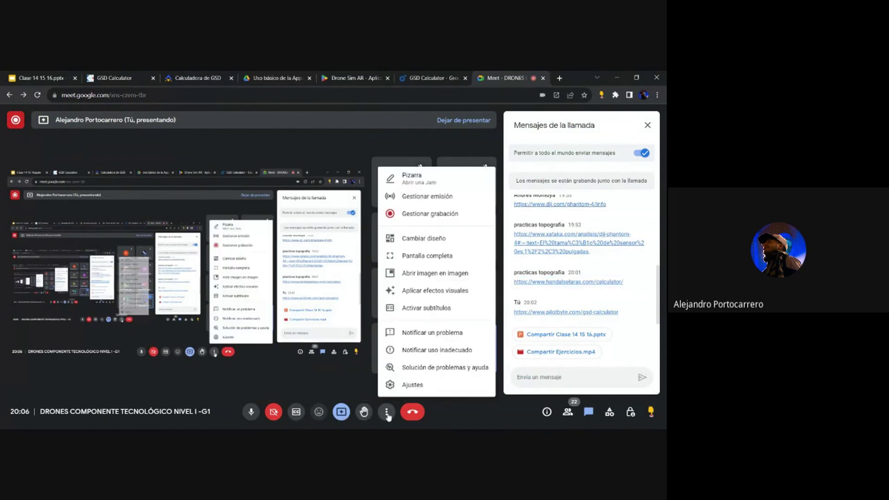
pyautogui.click(415, 180)
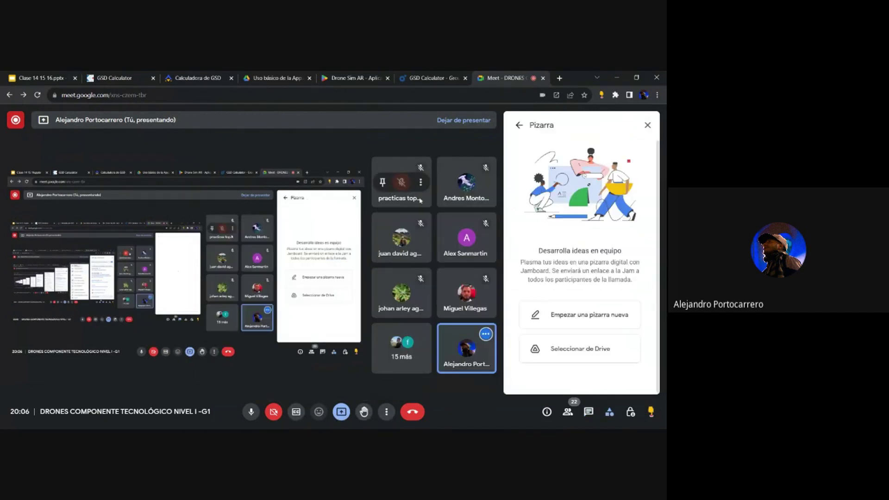
pyautogui.click(584, 316)
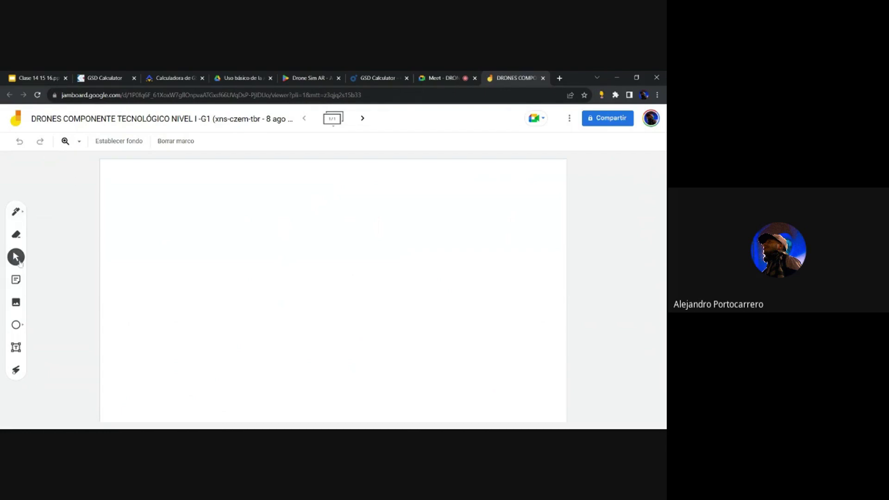
# - Draw a horizontal fraction bar with an opening parenthesis above it, and add a text box beside the parenthesis for the numerator
pyautogui.click(15, 212)
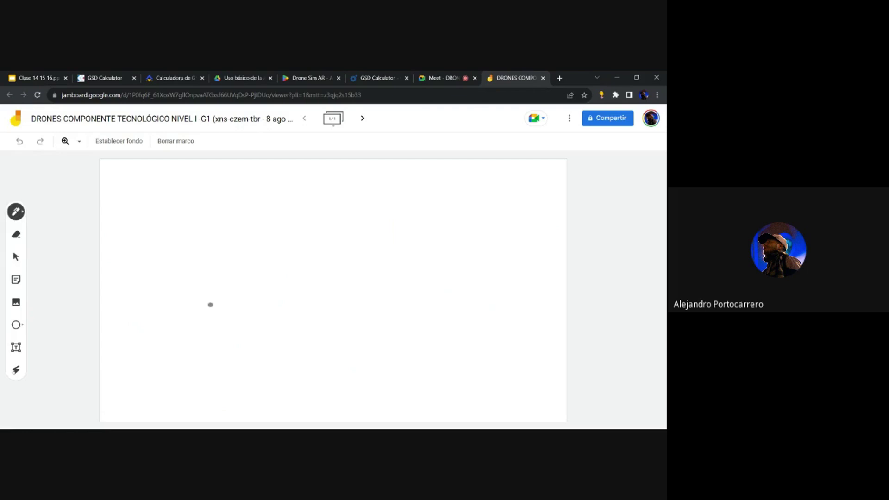
pyautogui.moveTo(208, 305); pyautogui.dragTo(465, 306)
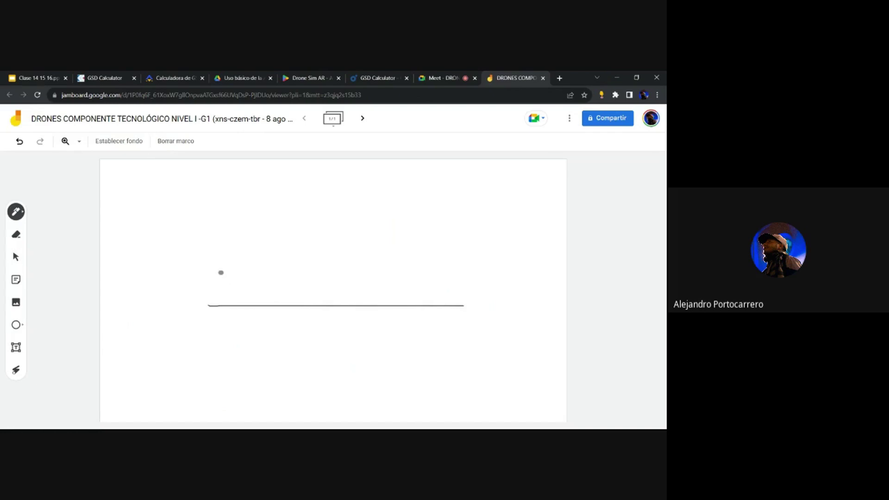
pyautogui.moveTo(226, 270); pyautogui.dragTo(224, 296)
pyautogui.click(15, 348)
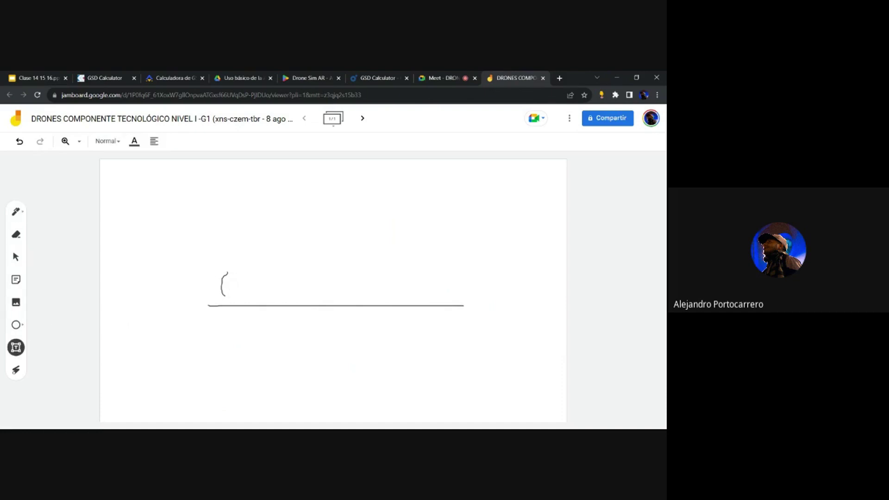
pyautogui.moveTo(230, 268); pyautogui.dragTo(293, 284)
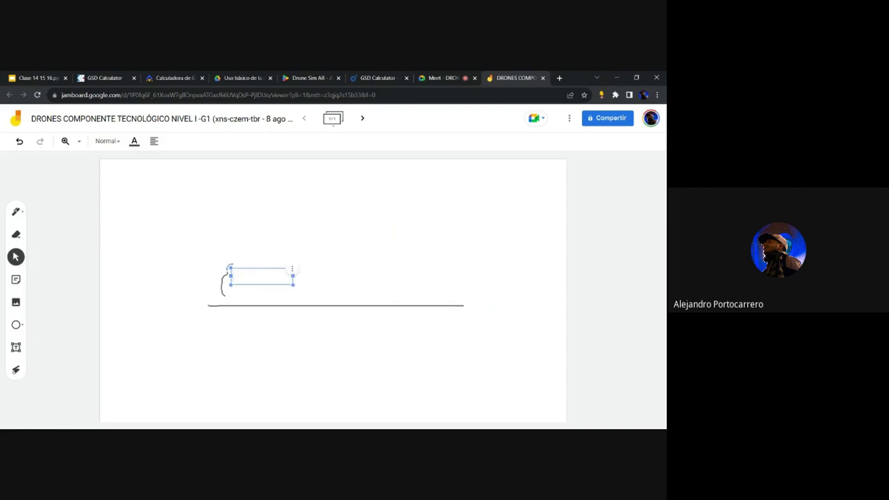
# - Check the slide's GSD formula, translate the handalselaras.com calculator page into Spanish and clear the text selection on the sensor width
pyautogui.click(28, 75)
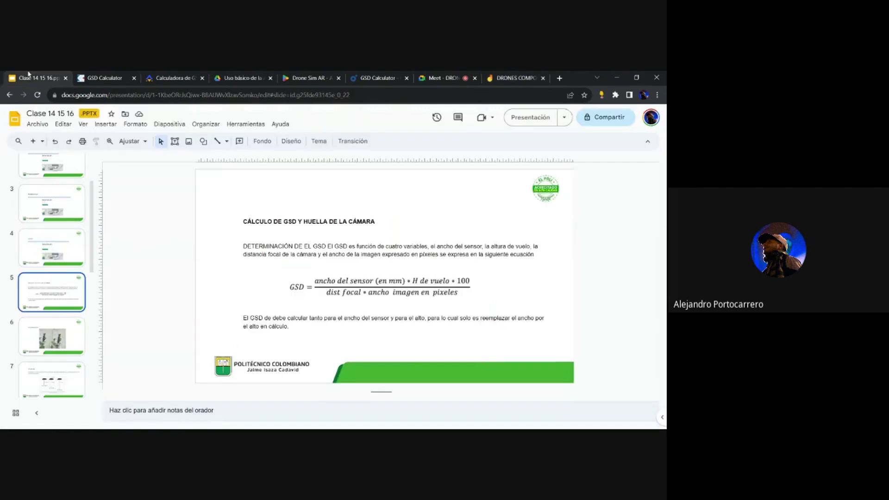
pyautogui.click(103, 75)
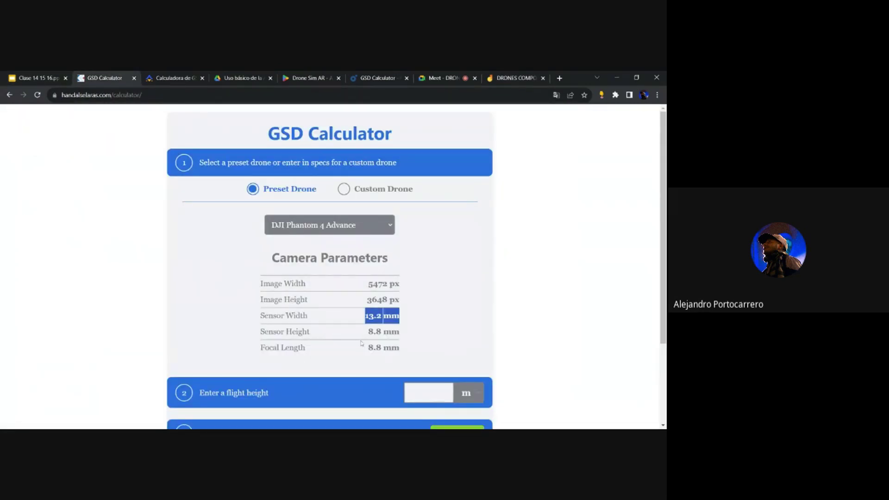
pyautogui.click(556, 96)
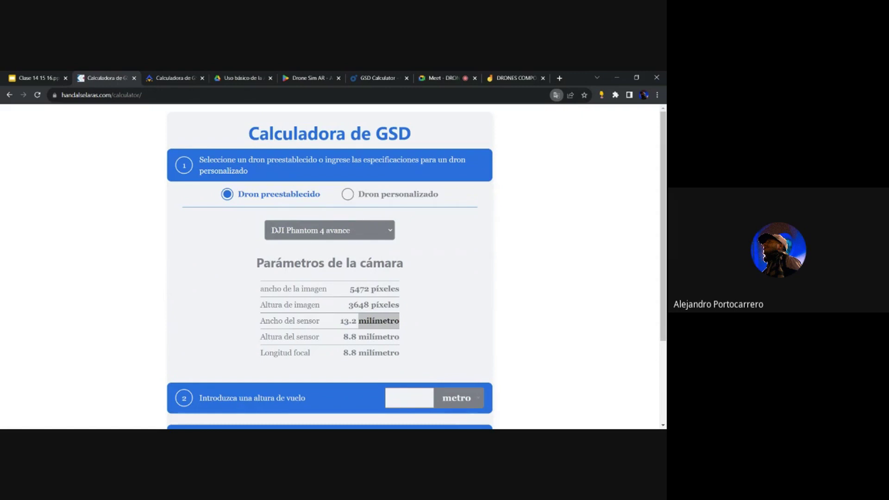
pyautogui.click(357, 323)
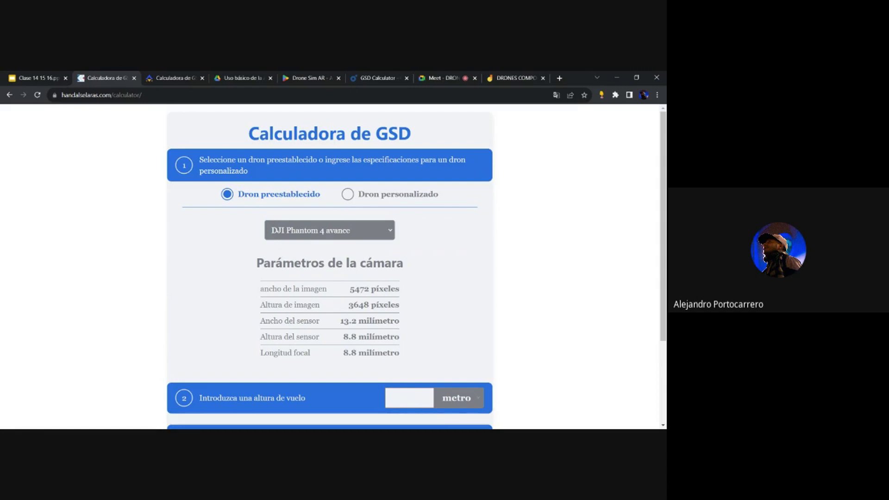
# - Enter the sensor width 13.2 in the Jamboard numerator text box, align it with the parenthesis and narrow the box to fit
pyautogui.click(523, 81)
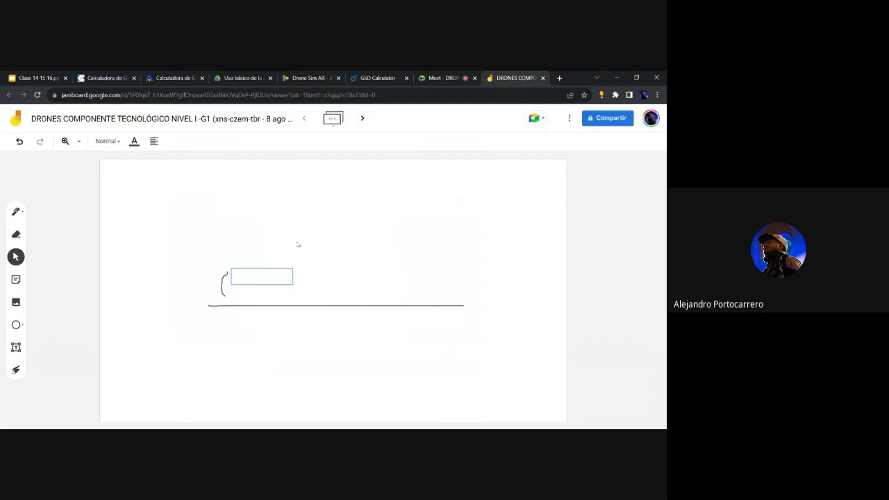
pyautogui.click(103, 75)
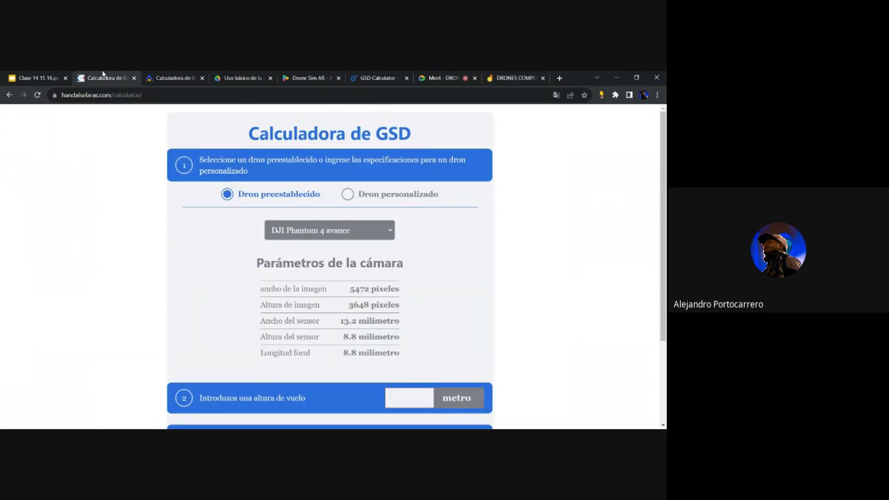
pyautogui.click(514, 76)
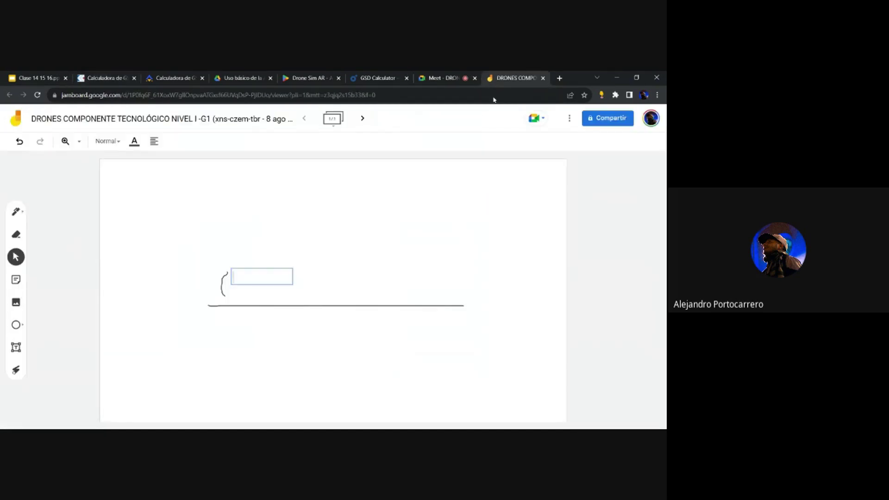
pyautogui.write('13.2')
pyautogui.click(230, 280)
pyautogui.moveTo(275, 269); pyautogui.dragTo(276, 277)
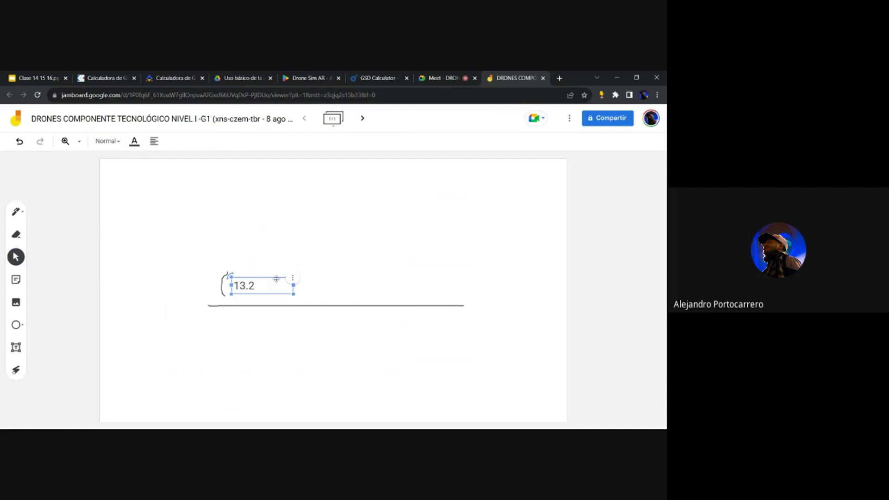
pyautogui.click(310, 289)
pyautogui.click(293, 285)
pyautogui.moveTo(293, 285); pyautogui.dragTo(262, 286)
pyautogui.click(232, 184)
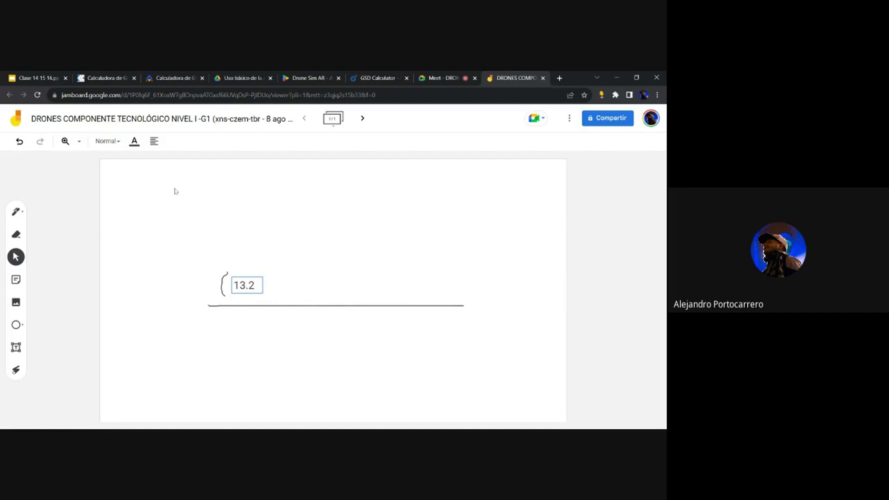
# - Check the Phantom 4 Advance camera parameters and the slide's GSD formula, and return to the Jamboard
pyautogui.click(99, 77)
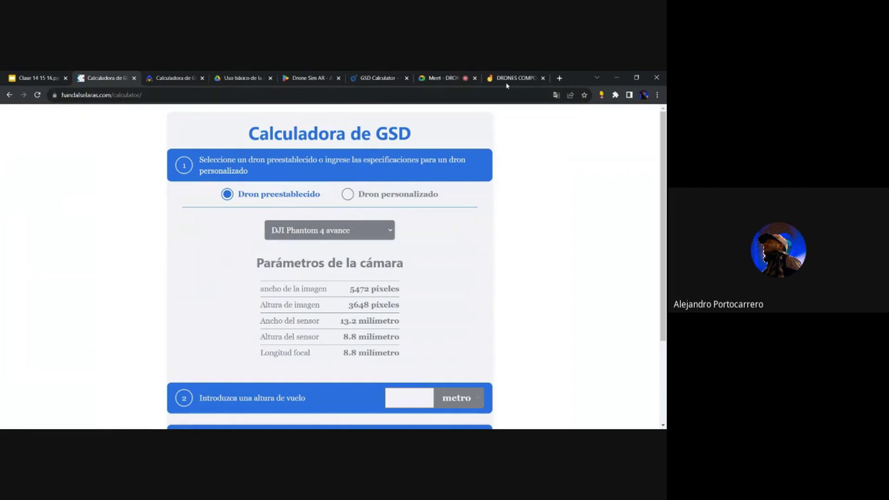
pyautogui.hotkey('ctrl', '1')
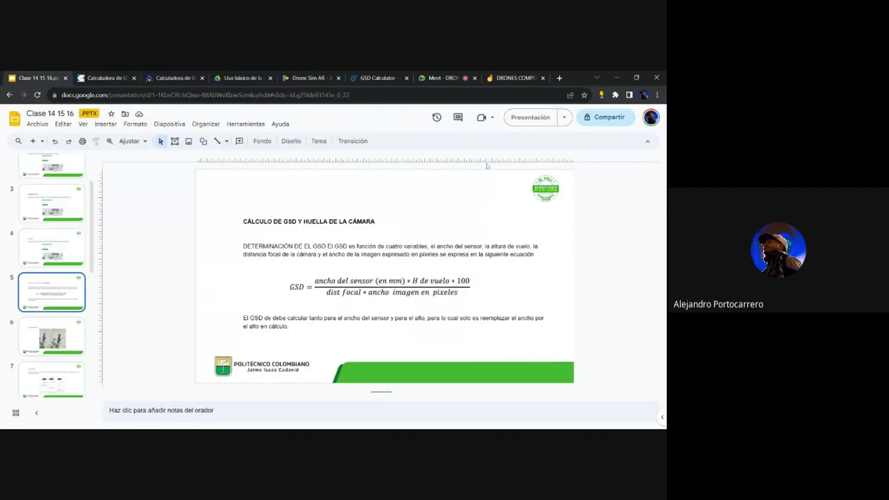
pyautogui.hotkey('ctrl', '9')
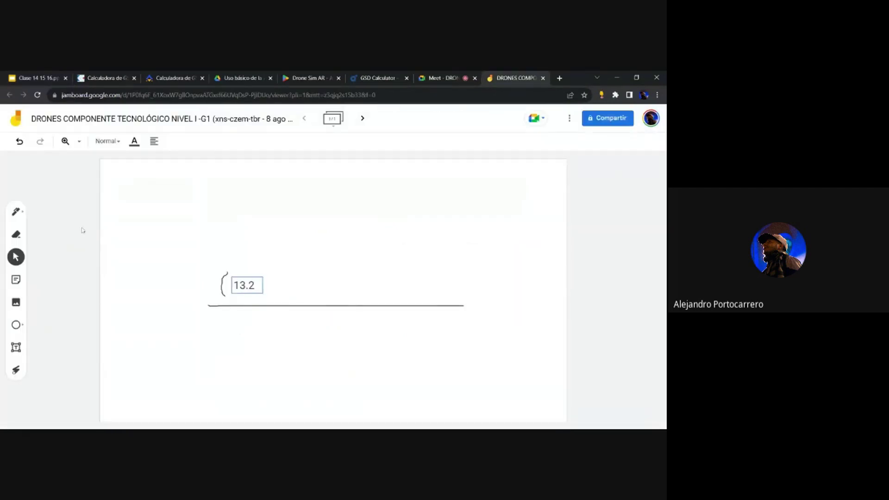
pyautogui.click(250, 284)
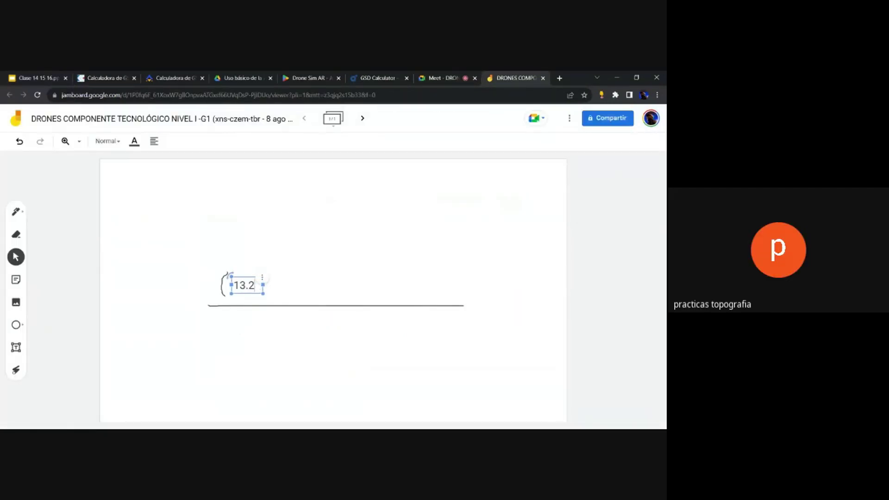
pyautogui.press('Return')
pyautogui.write('*')
pyautogui.press('BackSpace')
pyautogui.press('BackSpace')
pyautogui.press('Return')
pyautogui.write('x')
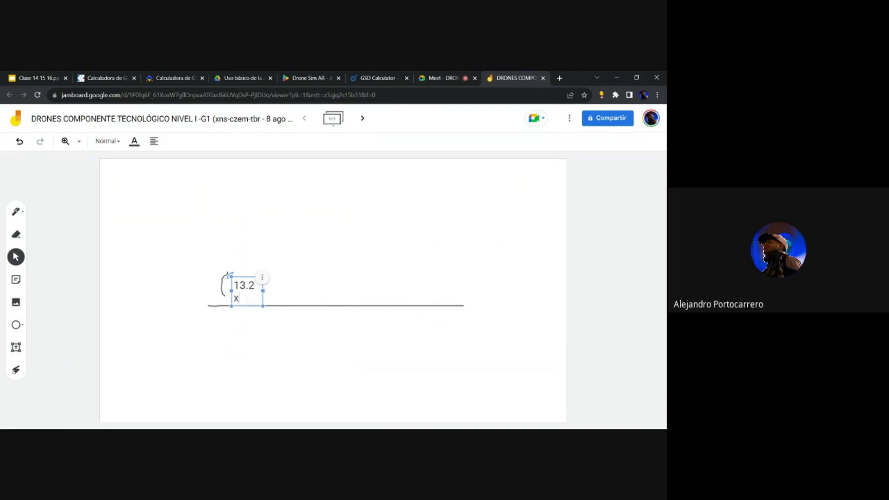
pyautogui.press('BackSpace')
pyautogui.press('BackSpace')
# - Widen the numerator text box slightly and append the multiplication sign x after 13.2 on the same line
pyautogui.moveTo(263, 286); pyautogui.dragTo(274, 288)
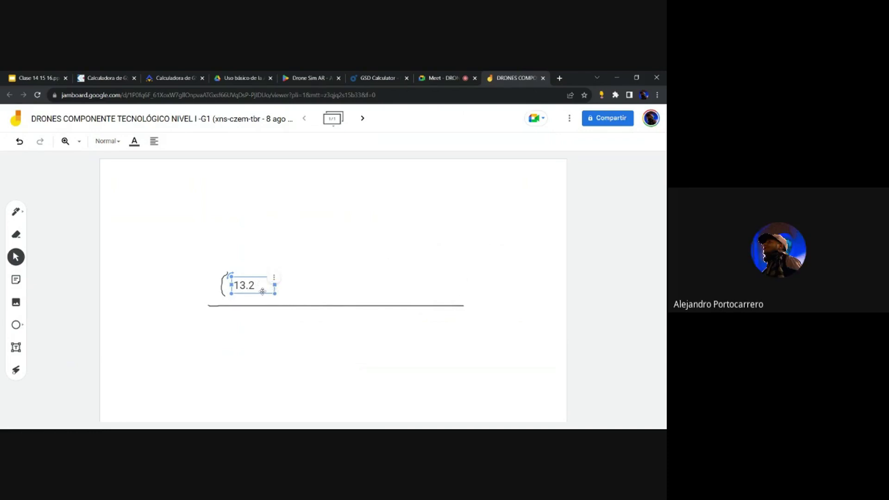
pyautogui.hotkey('ctrl', 'a')
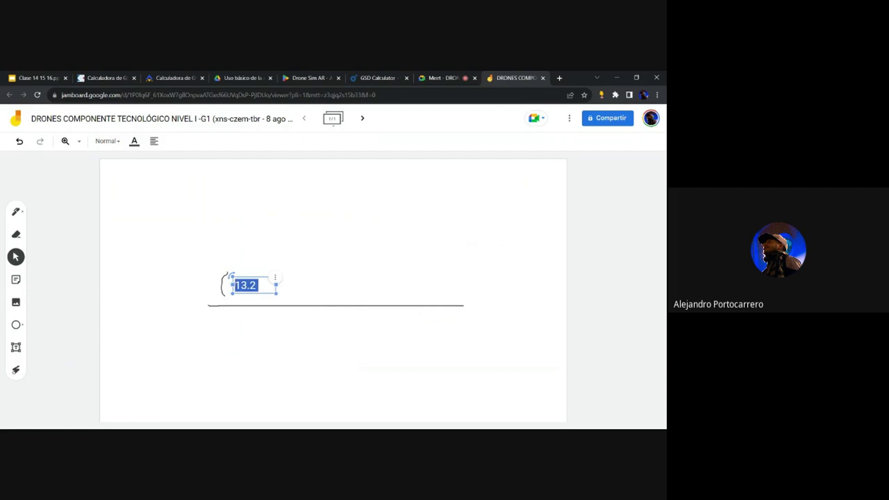
pyautogui.press('Right')
pyautogui.write('x')
pyautogui.click(300, 283)
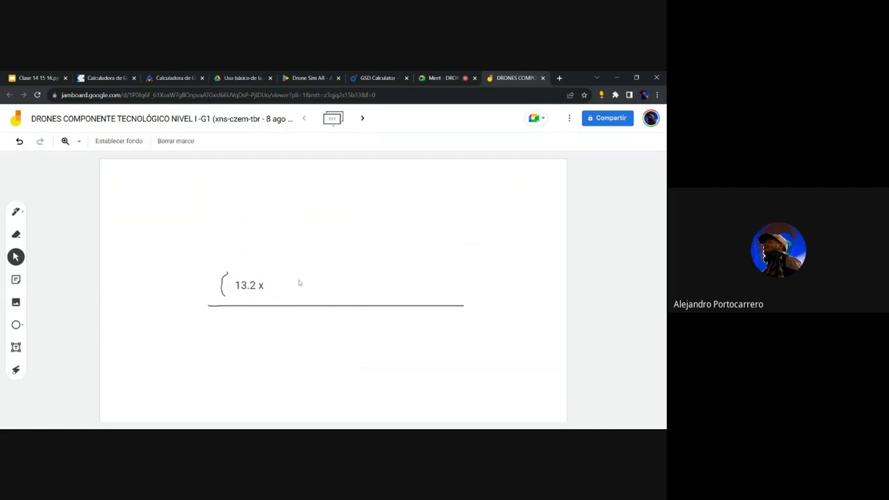
pyautogui.click(267, 287)
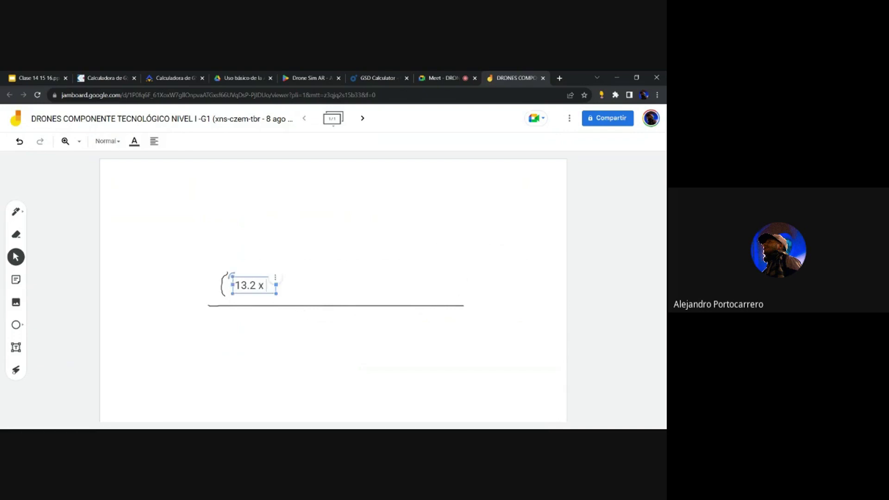
# - Consult the slide's formula, complete the Jamboard numerator as 13.2 x 80 x 100 and resize its text box to hold one line
pyautogui.click(49, 77)
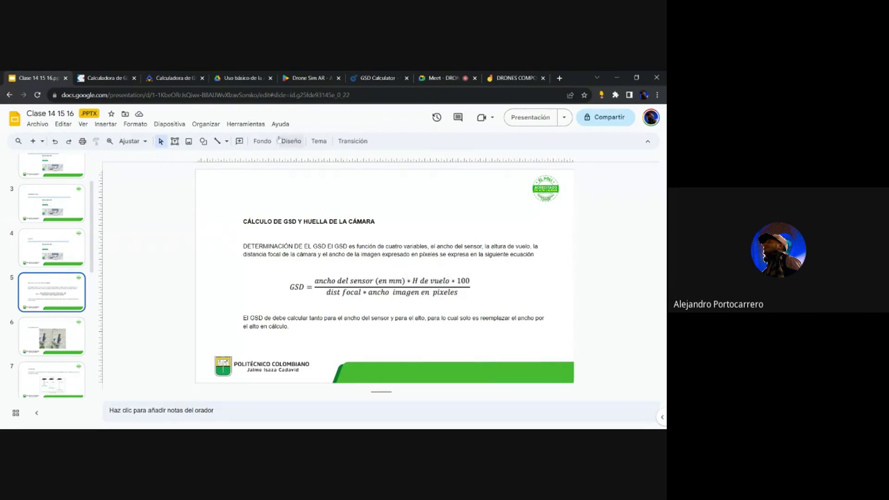
pyautogui.click(511, 77)
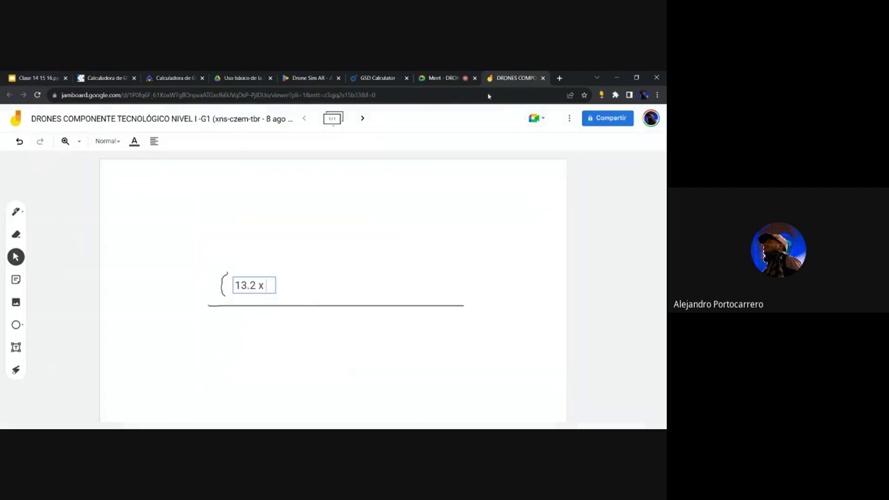
pyautogui.write('80')
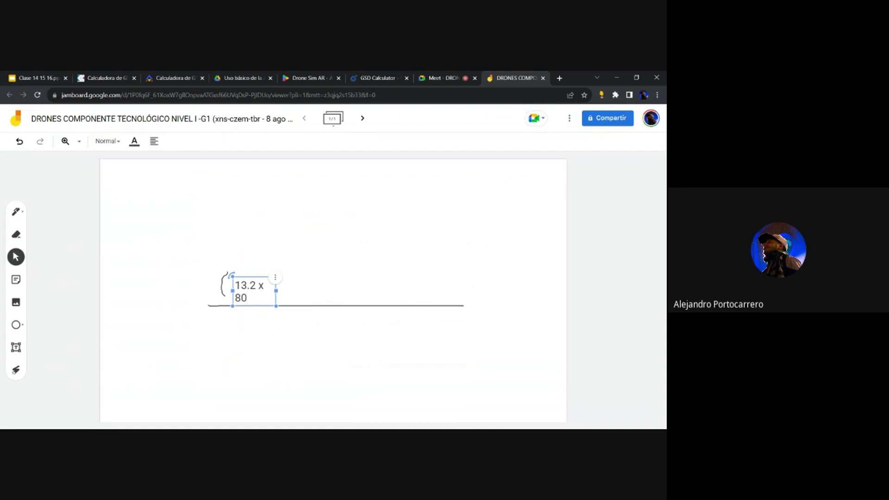
pyautogui.moveTo(276, 290); pyautogui.dragTo(343, 287)
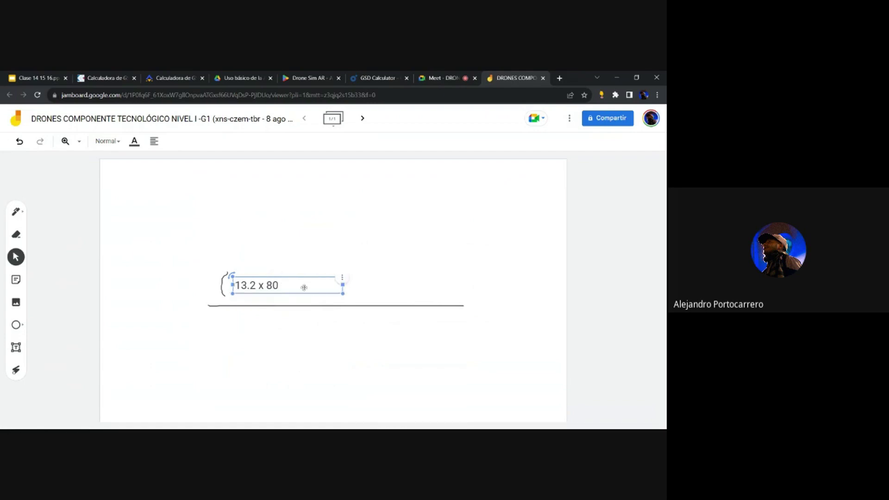
pyautogui.click(300, 286)
pyautogui.write('x 100')
pyautogui.moveTo(343, 285); pyautogui.dragTo(328, 285)
pyautogui.click(334, 290)
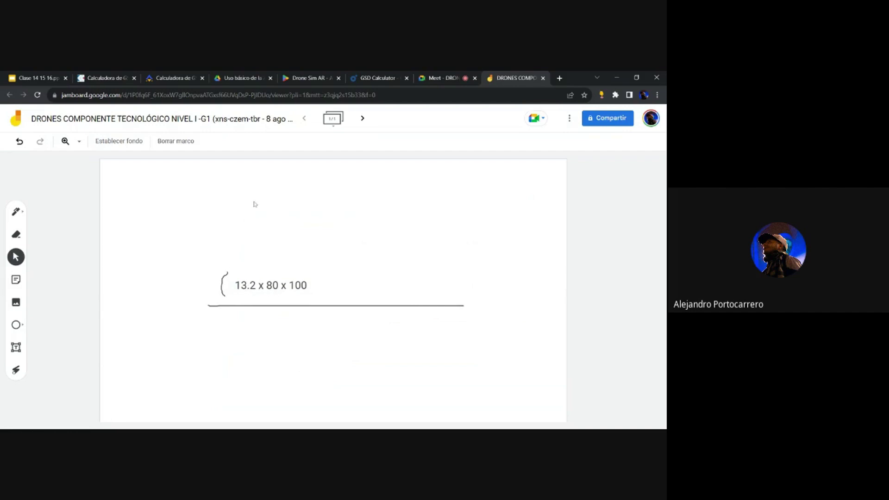
# - Draw the numerator's closing parenthesis and an opening parenthesis for the denominator below the fraction bar
pyautogui.click(17, 213)
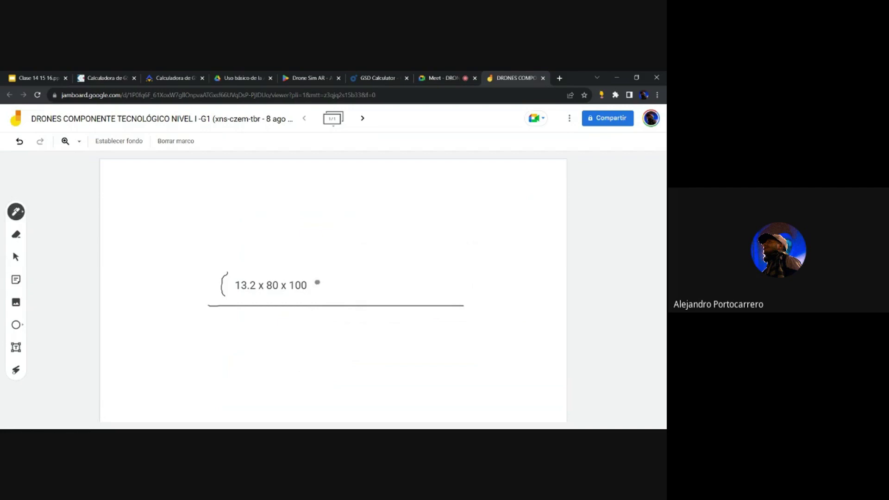
pyautogui.moveTo(310, 271); pyautogui.dragTo(312, 295)
pyautogui.moveTo(229, 314); pyautogui.dragTo(229, 338)
# - Add a text box inside the denominator's parenthesis, check the formula and camera parameters, and enter the focal length as 8.8 x
pyautogui.click(16, 347)
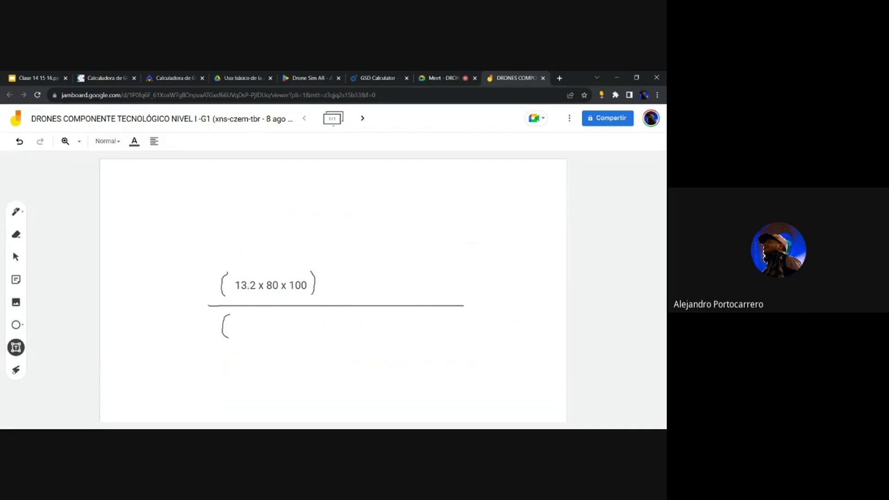
pyautogui.moveTo(235, 319); pyautogui.dragTo(297, 336)
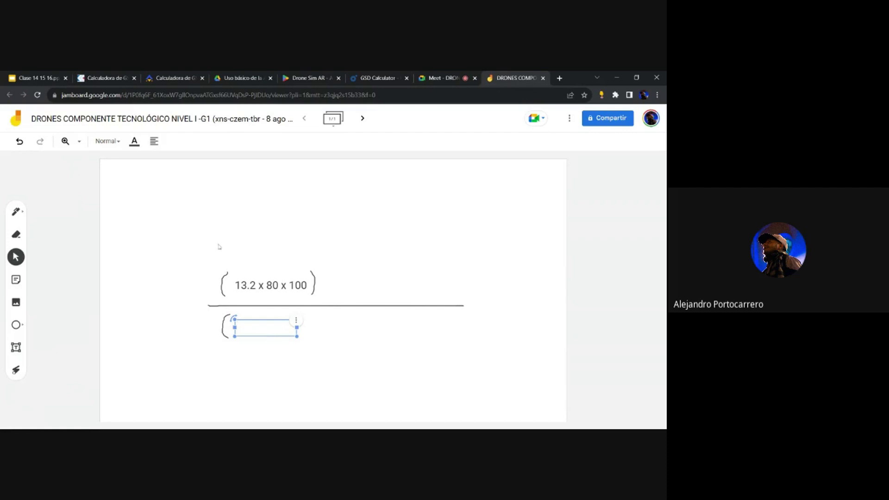
pyautogui.click(27, 77)
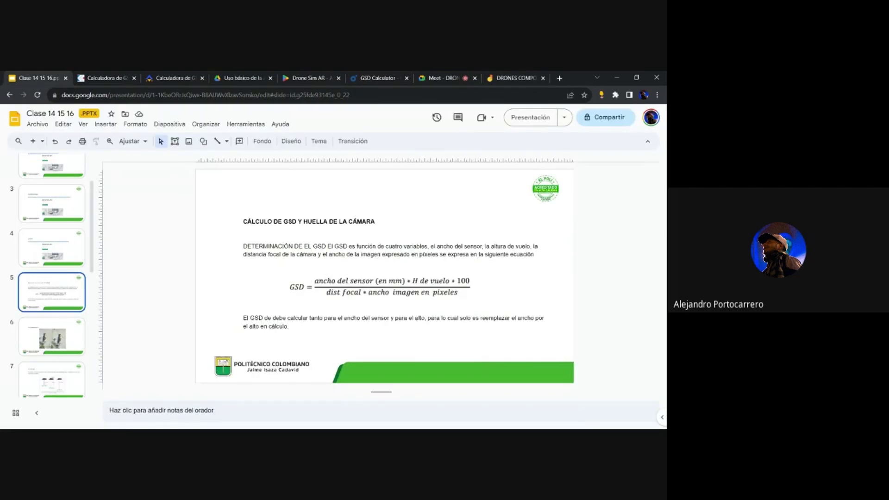
pyautogui.click(106, 77)
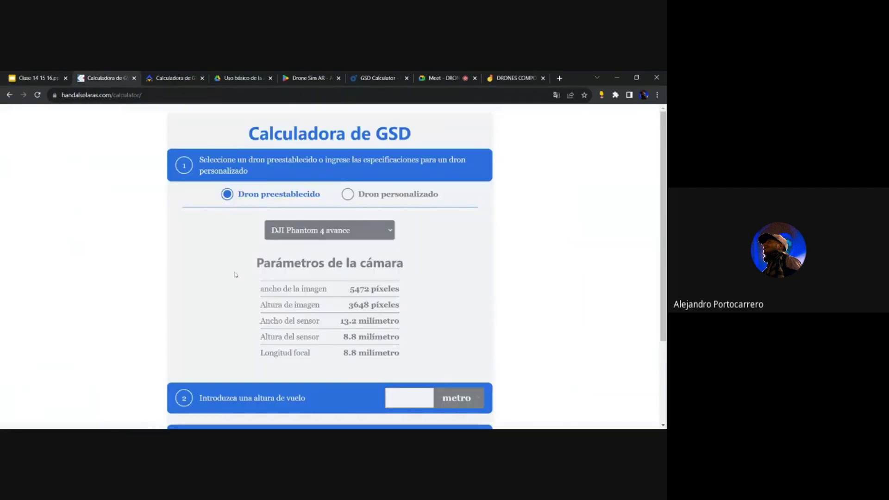
pyautogui.click(503, 77)
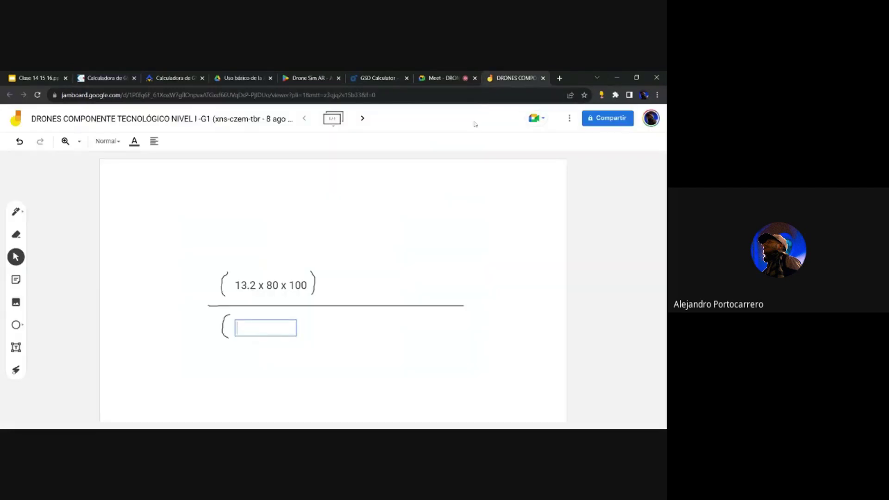
pyautogui.write('8.8 x')
# - Check the formula and image width, complete the Jamboard denominator as 8.8 x 5472, and draw its closing parenthesis
pyautogui.click(55, 74)
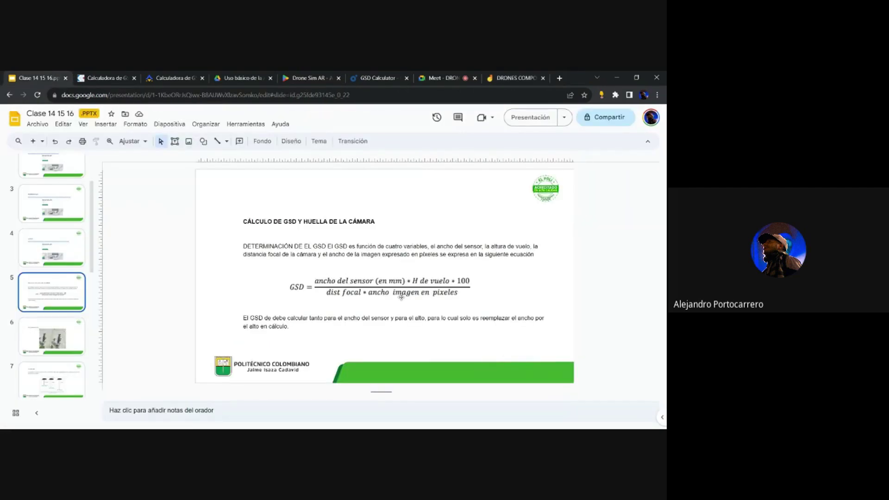
pyautogui.click(102, 76)
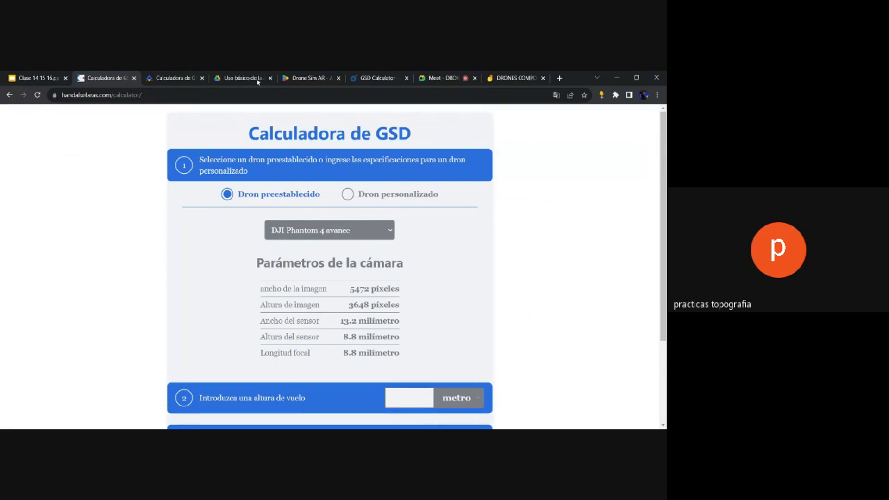
pyautogui.click(516, 76)
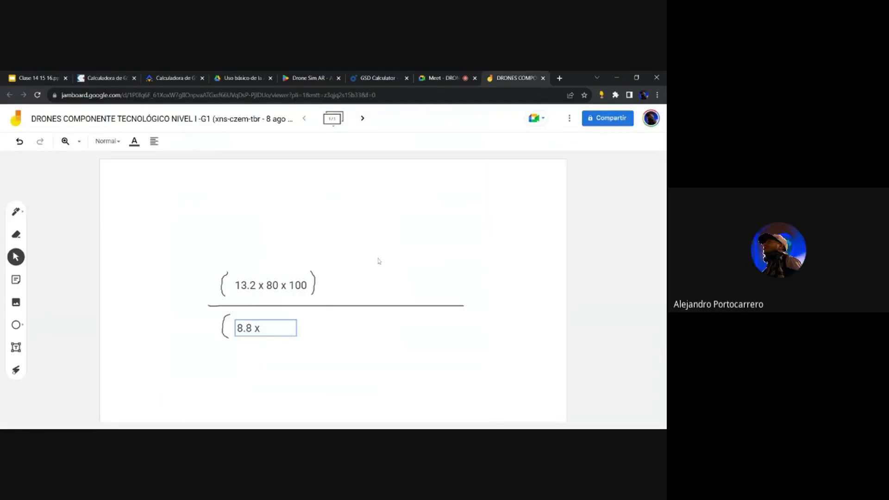
pyautogui.write('5472')
pyautogui.click(292, 373)
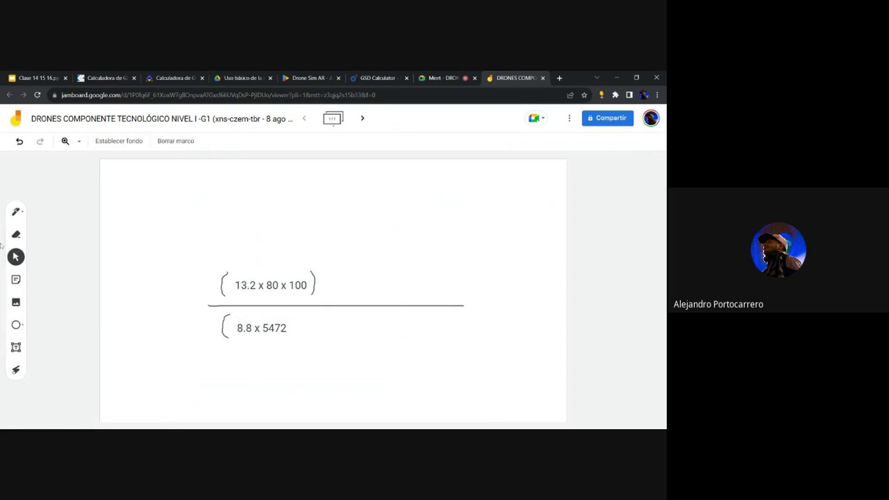
pyautogui.click(16, 212)
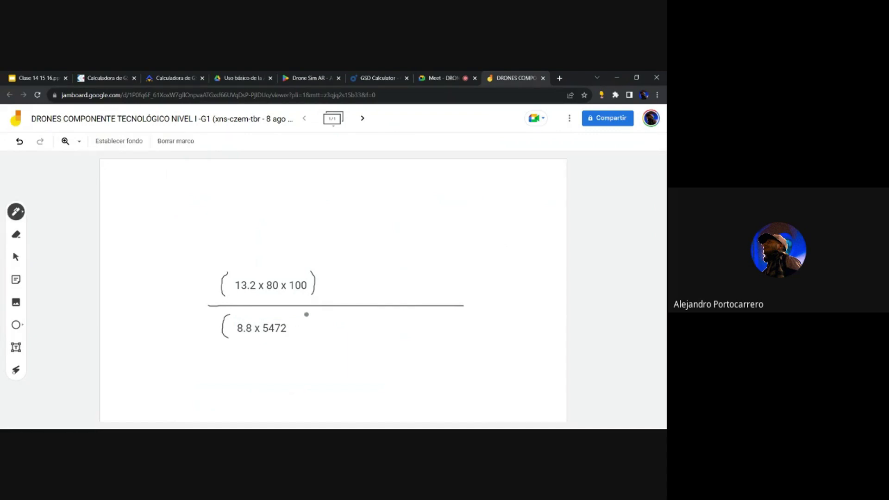
pyautogui.moveTo(301, 315); pyautogui.dragTo(303, 338)
# - Review the slide's GSD formula, return the Meet call's whiteboard panel to the activities list, and go back to the Jamboard
pyautogui.click(37, 77)
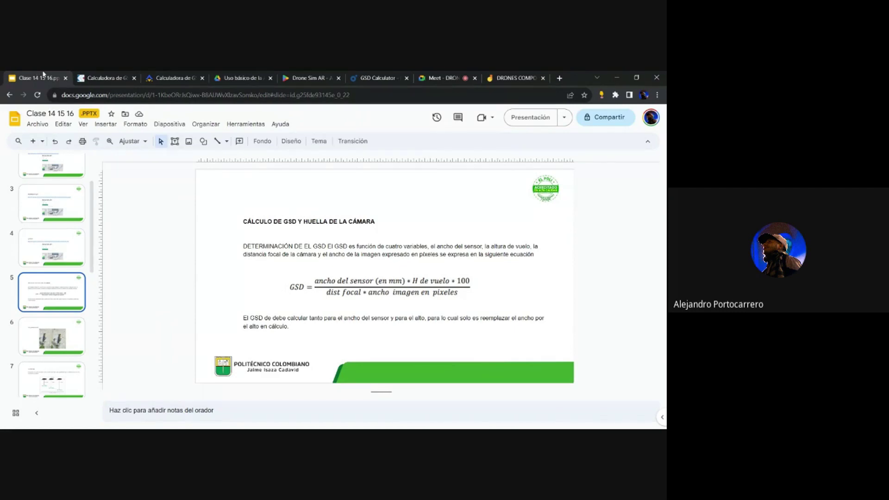
pyautogui.click(509, 77)
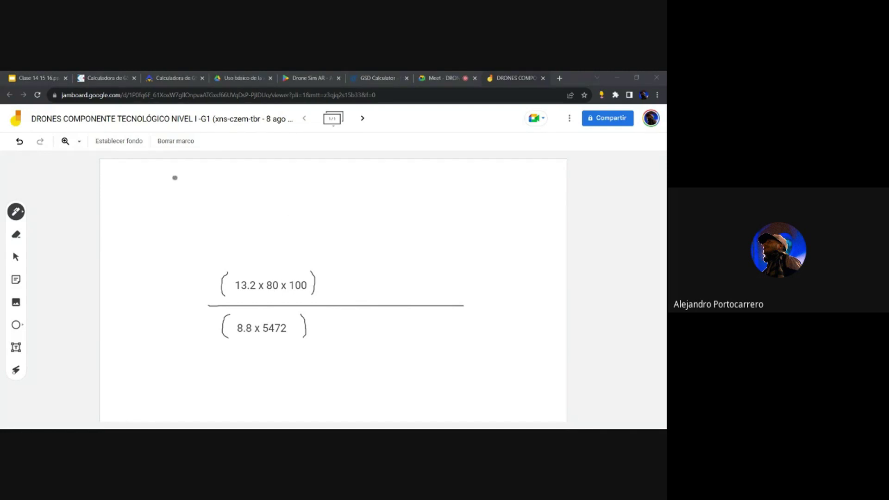
pyautogui.click(443, 78)
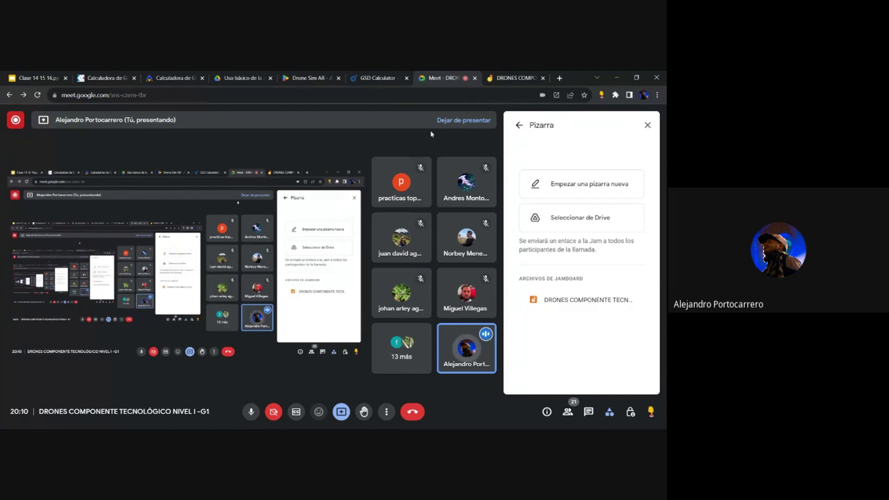
pyautogui.click(519, 125)
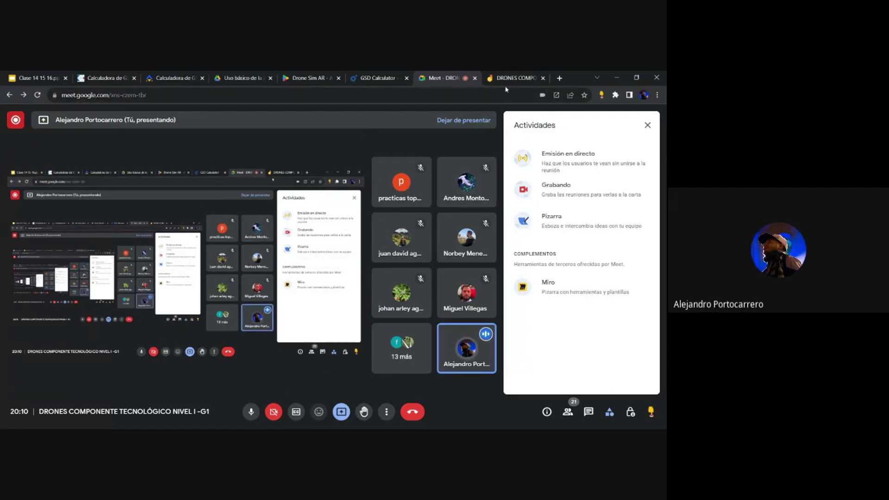
pyautogui.click(517, 78)
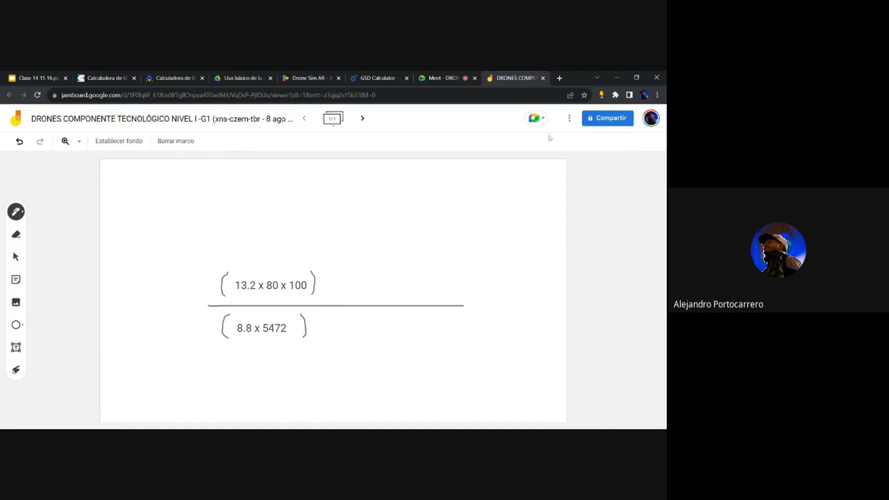
# - Look through the Meet call's participant list to its end and return to the Jamboard
pyautogui.click(446, 79)
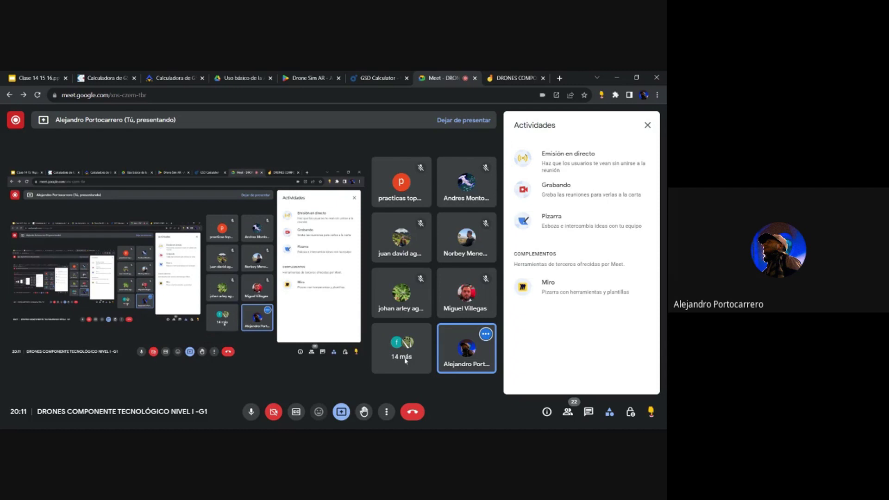
pyautogui.click(567, 411)
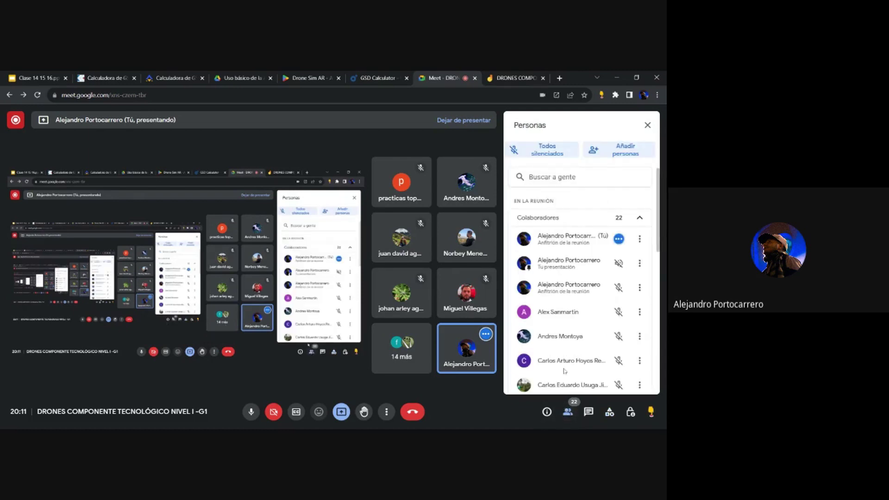
pyautogui.scroll(-10, 565, 371)
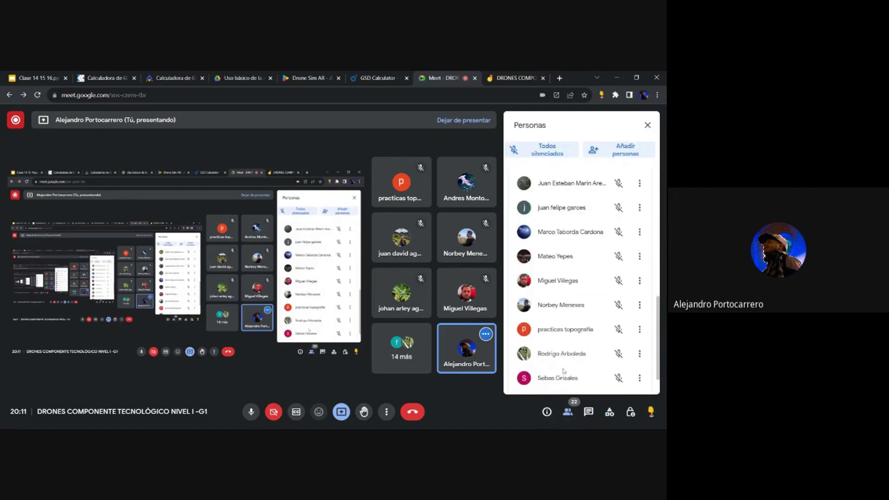
pyautogui.scroll(-2, 563, 371)
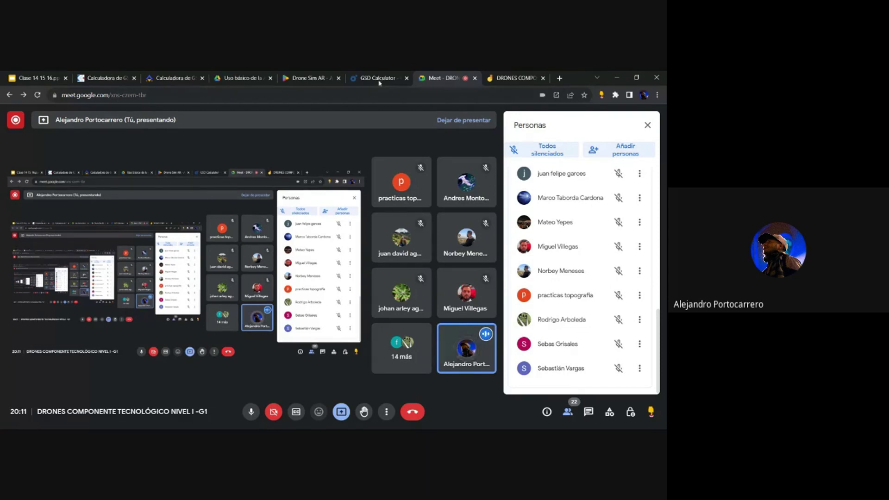
pyautogui.click(507, 77)
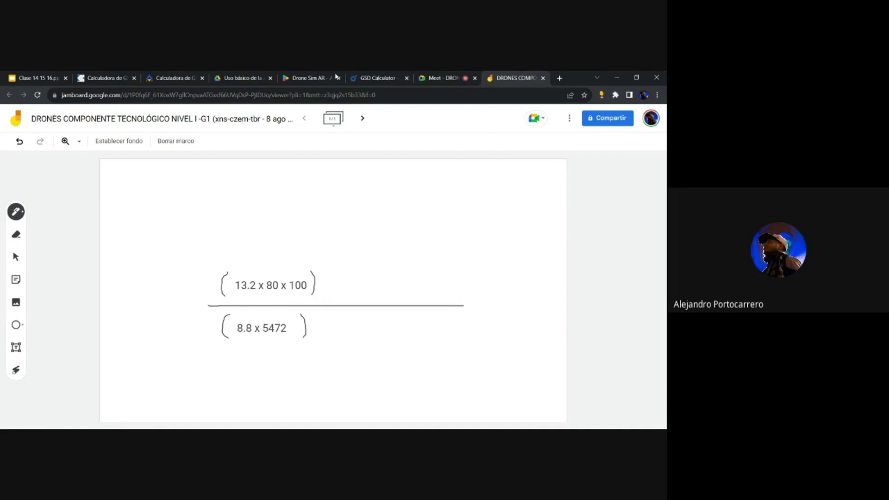
# - Circle the whole fraction on the Jamboard, write an underlined 1 beside the numerator, and advance to a new frame
pyautogui.click(560, 78)
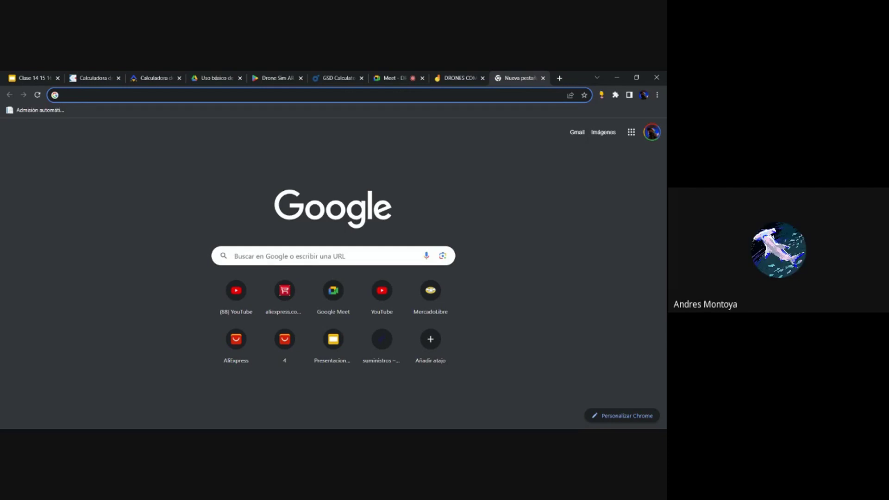
pyautogui.click(463, 77)
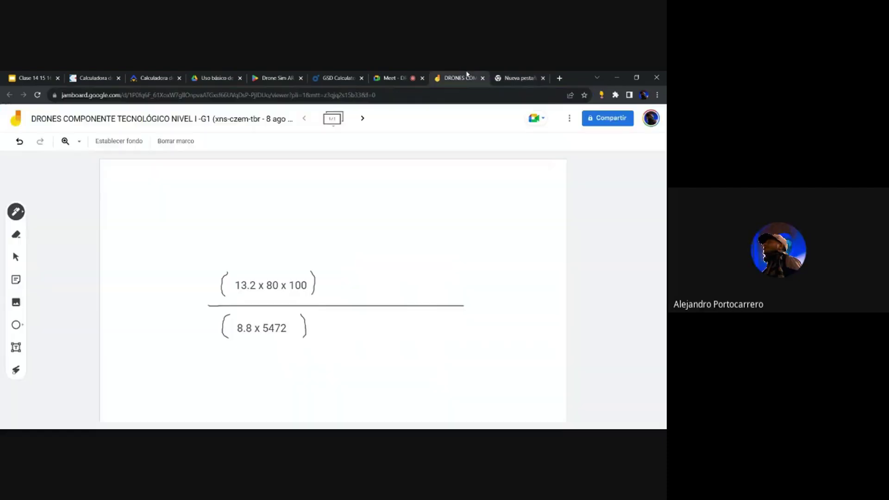
pyautogui.moveTo(204, 236)
pyautogui.mouseDown()
pyautogui.moveTo(204, 332)
pyautogui.moveTo(486, 338)
pyautogui.moveTo(397, 236)
pyautogui.moveTo(208, 240)
pyautogui.moveTo(195, 257)
pyautogui.mouseUp()
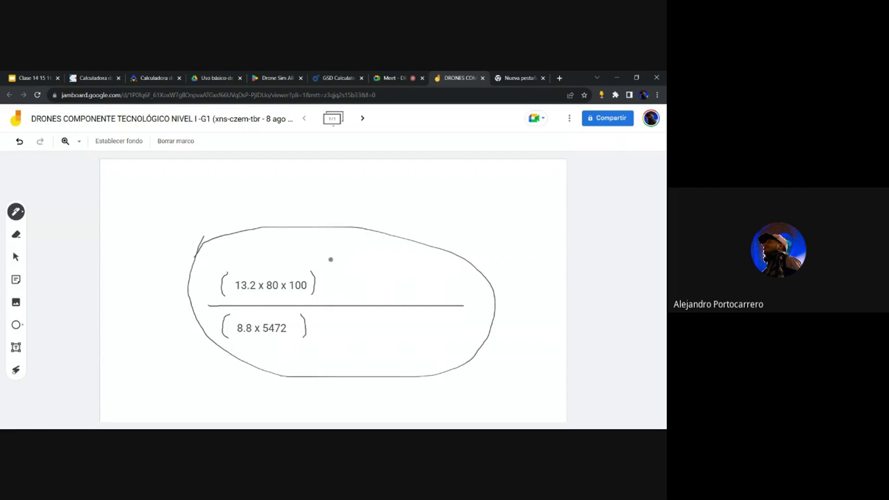
pyautogui.moveTo(357, 272); pyautogui.dragTo(402, 284)
pyautogui.click(363, 118)
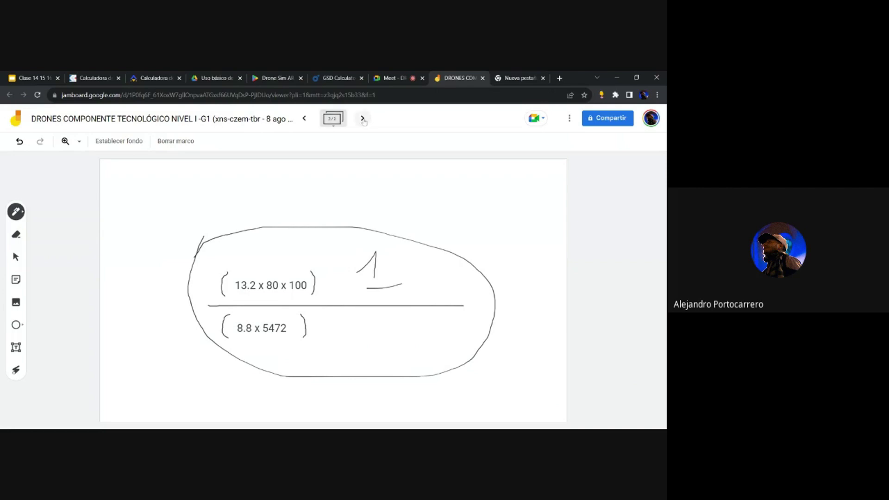
# - Search Google for "sensores y tamaños" in the blank browser tab and open the KBN Next Media article on sensor sizes
pyautogui.click(514, 79)
pyautogui.click(66, 94)
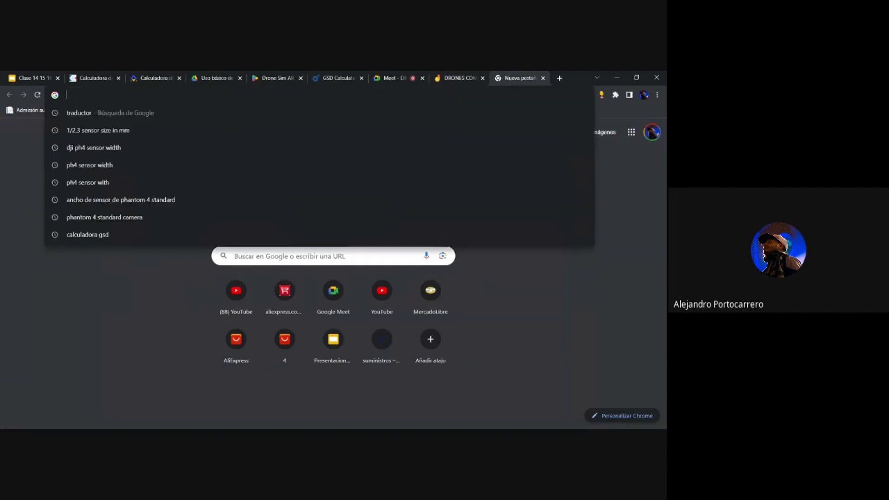
pyautogui.write('sensores')
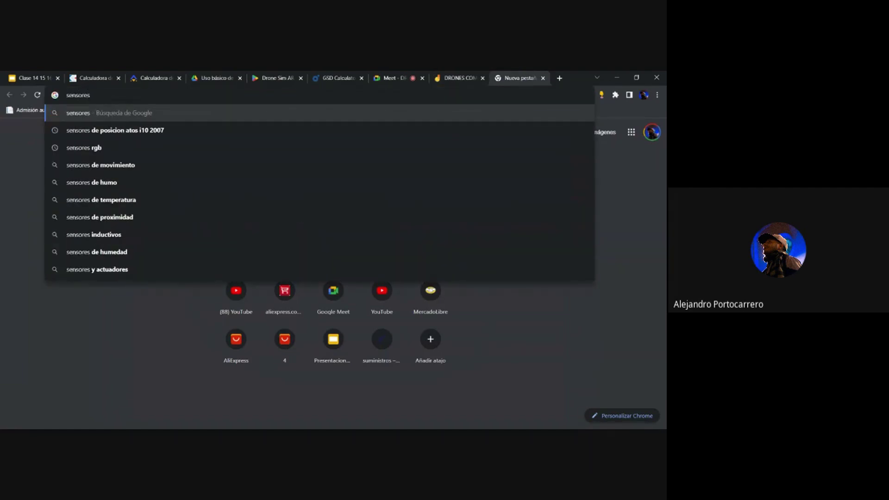
pyautogui.write(' y tamaños')
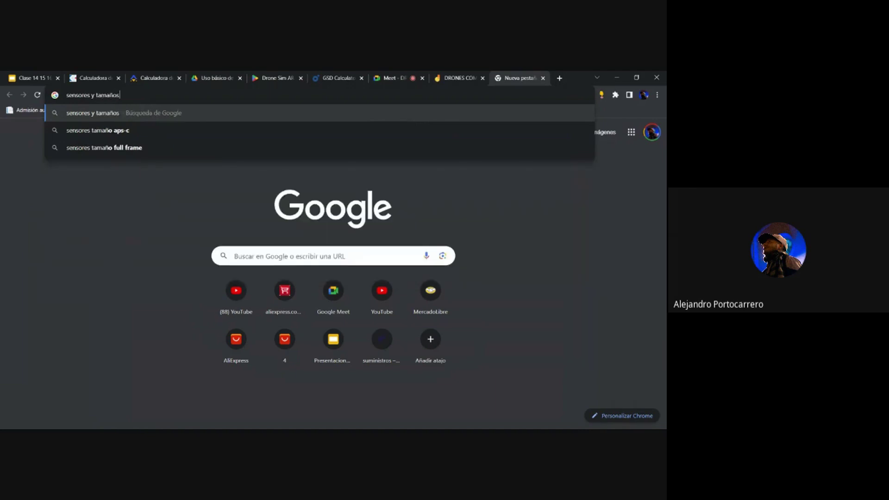
pyautogui.press('Return')
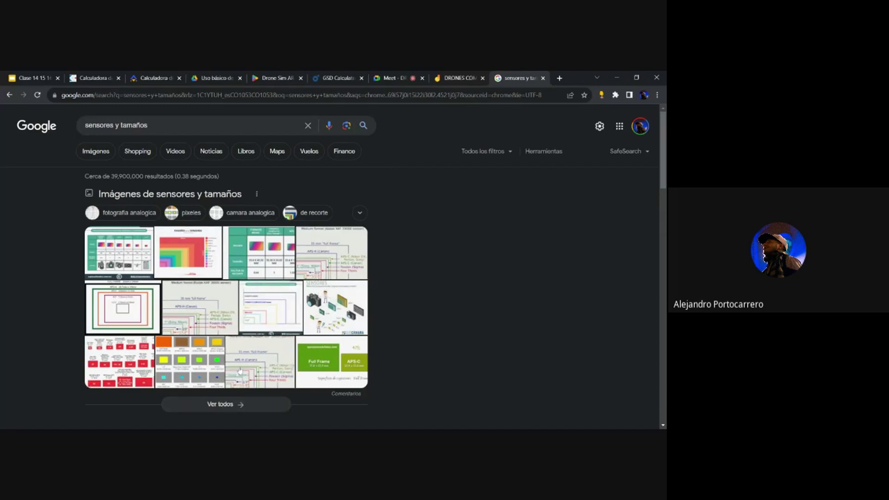
pyautogui.click(128, 359)
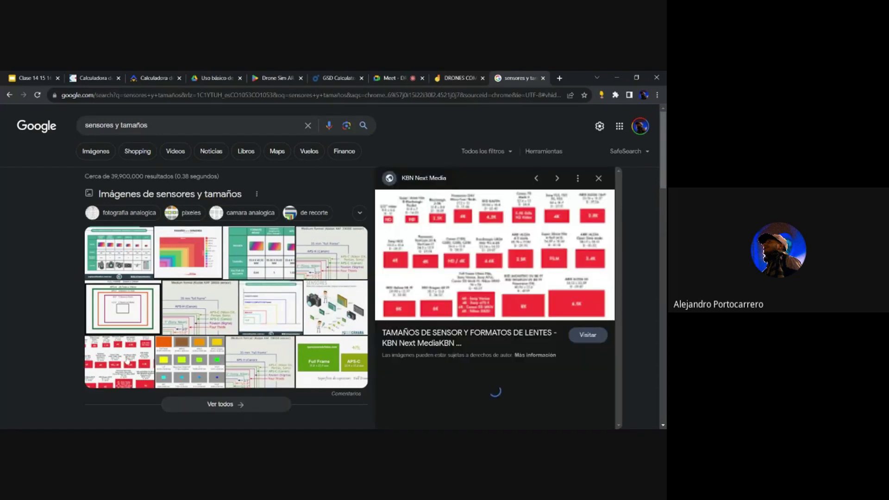
pyautogui.click(519, 276)
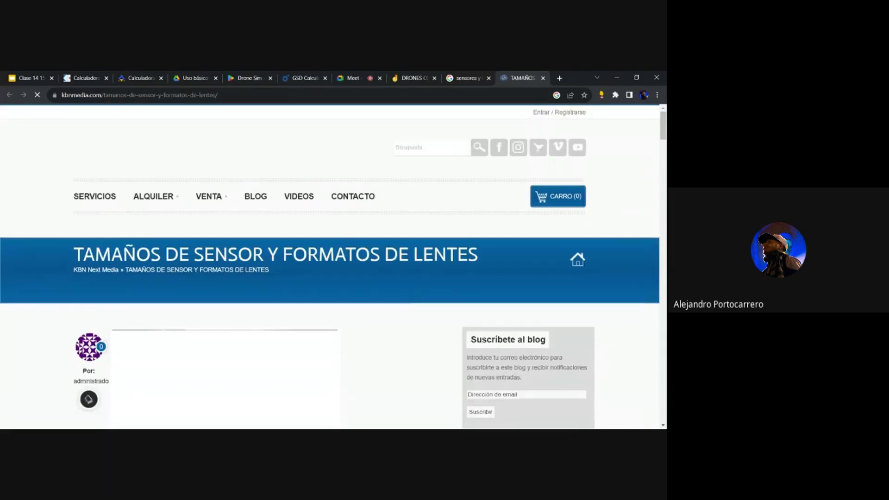
# - Examine the article's sensor size chart and its sections on resolution, field of view and crop factor
pyautogui.scroll(-1, 347, 259)
pyautogui.scroll(-12, 346, 259)
pyautogui.scroll(1, 345, 261)
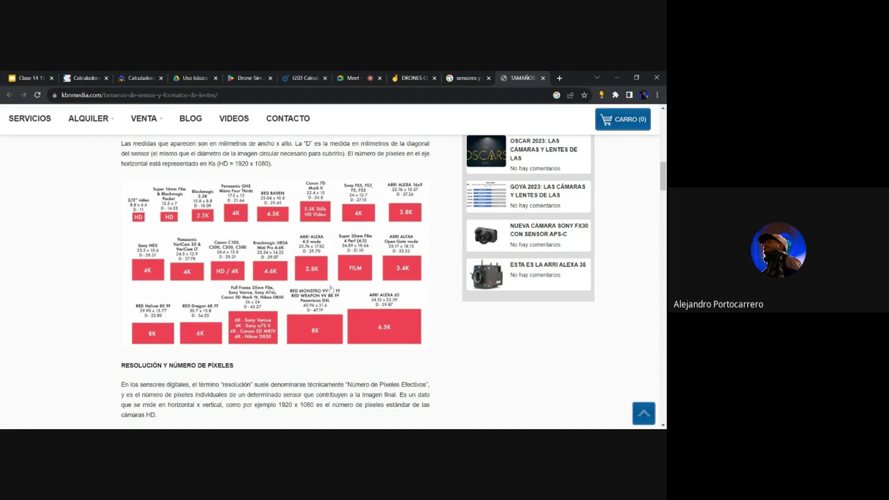
pyautogui.scroll(-4, 331, 289)
pyautogui.scroll(-5, 362, 299)
pyautogui.scroll(3, 362, 298)
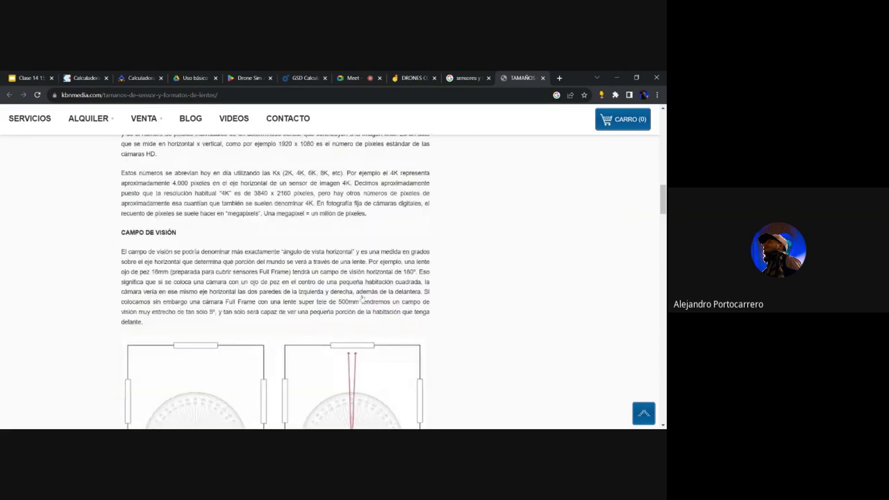
pyautogui.scroll(-3, 362, 299)
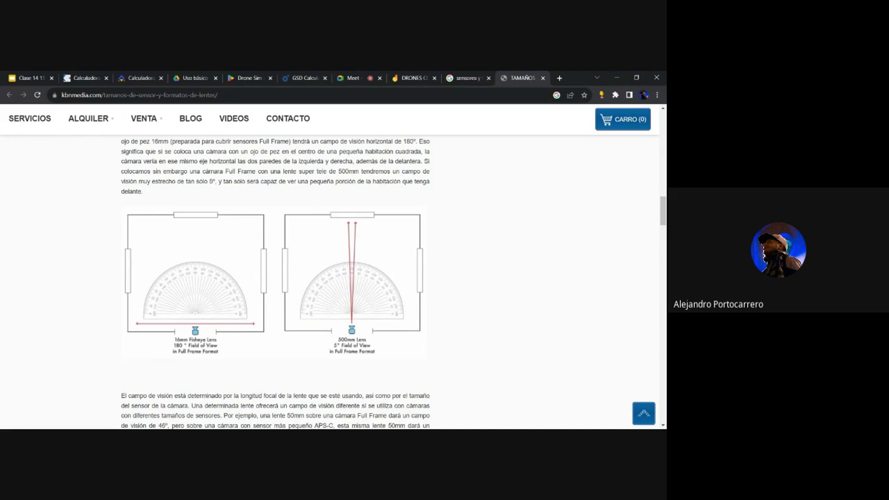
pyautogui.scroll(-3, 269, 278)
pyautogui.scroll(-9, 269, 277)
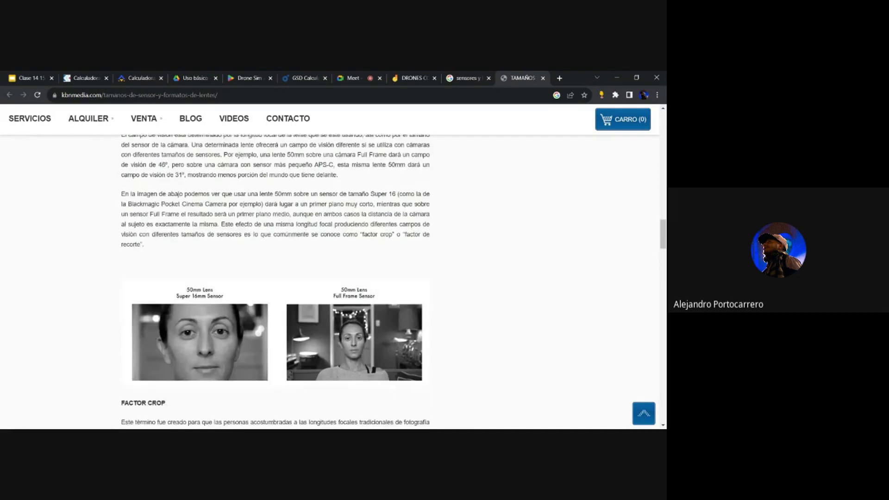
pyautogui.scroll(6, 268, 278)
pyautogui.scroll(-6, 268, 278)
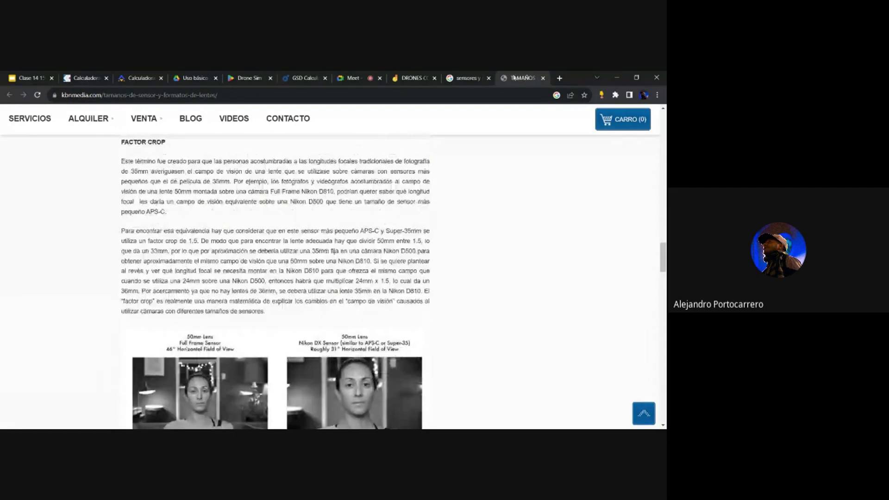
# - Close the KBN Next Media article and open Capture the Atlas's camera sensor size article from the related image results
pyautogui.click(543, 78)
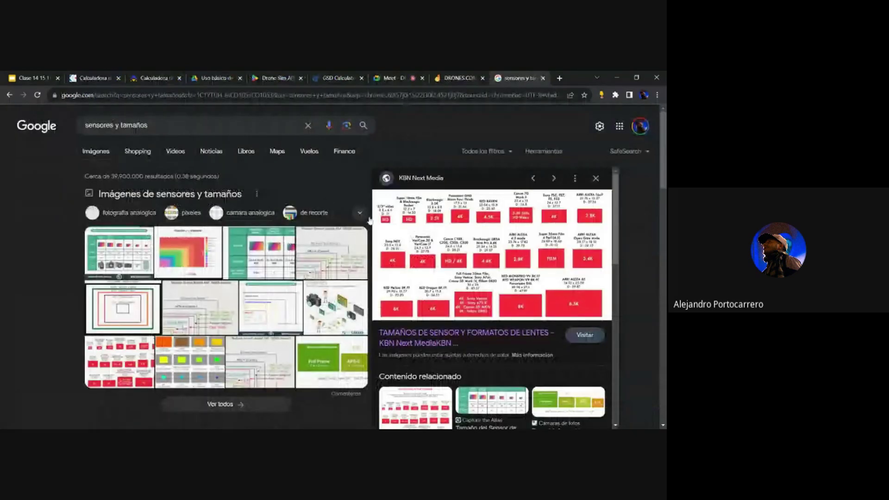
pyautogui.scroll(-4, 492, 297)
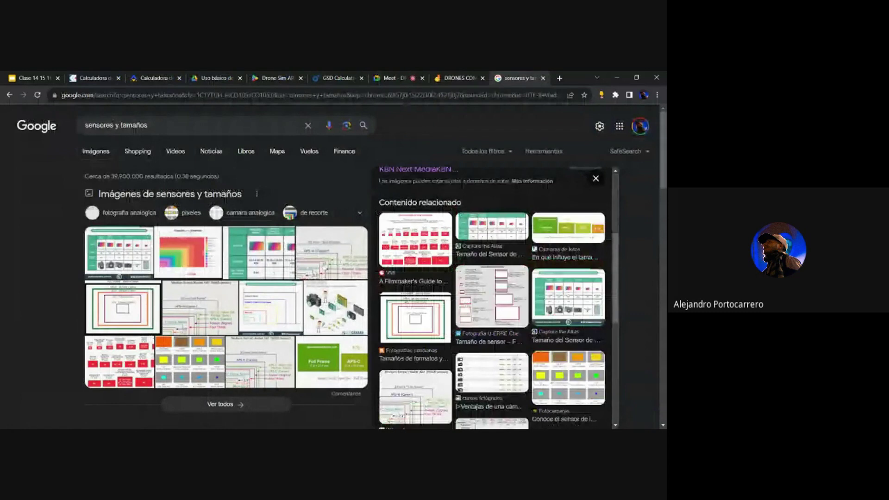
pyautogui.click(577, 297)
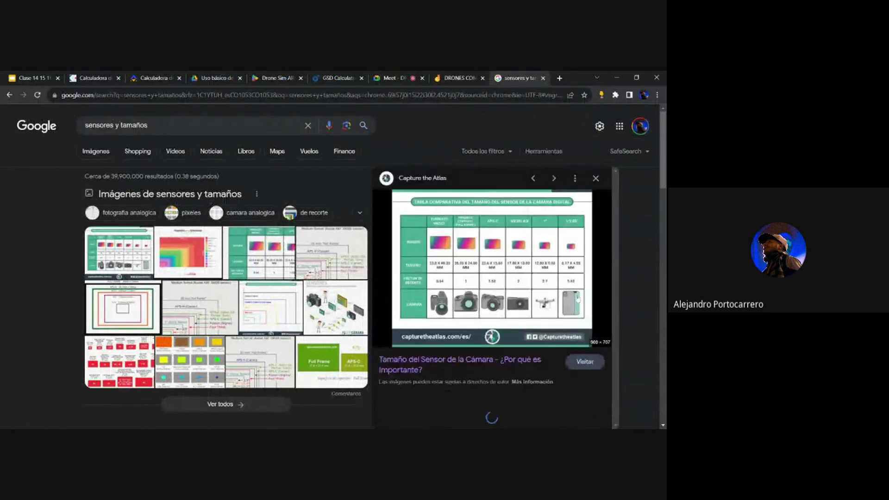
pyautogui.click(495, 283)
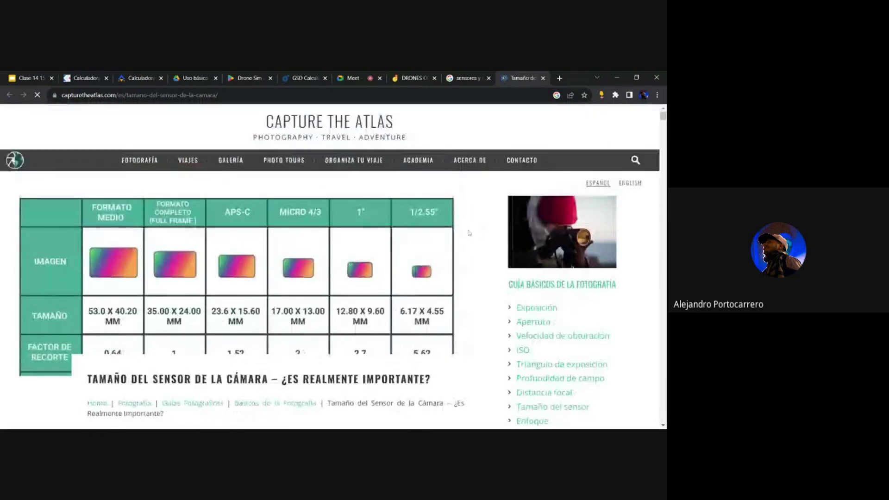
# - Examine the article's comparison table of sensor sizes, its descriptions of each sensor type, and the diagram comparing their dimensions
pyautogui.scroll(-2, 199, 247)
pyautogui.scroll(-15, 199, 247)
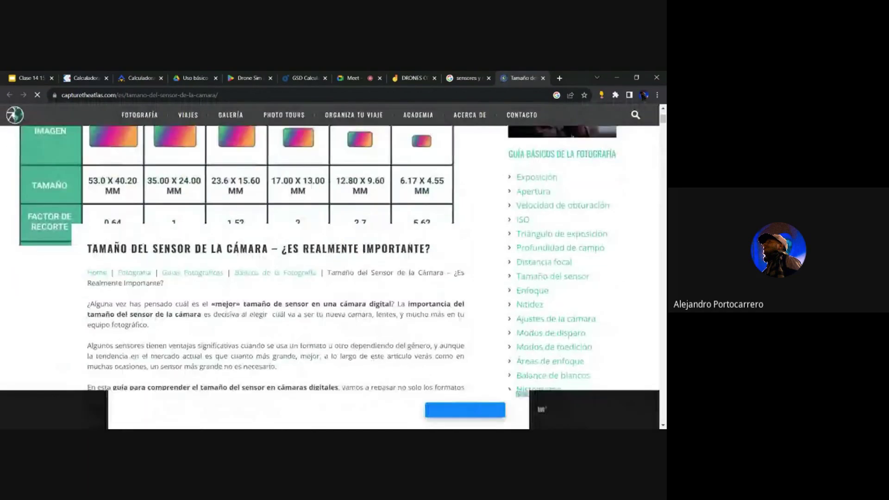
pyautogui.scroll(-9, 363, 252)
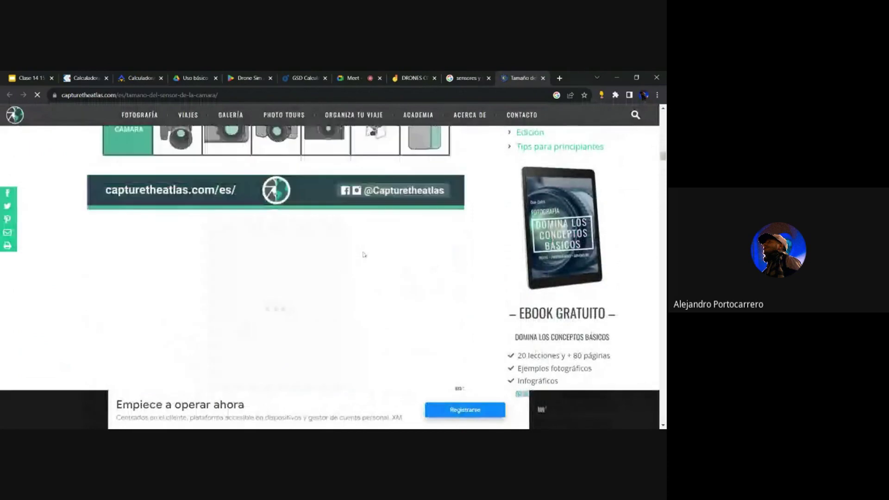
pyautogui.scroll(4, 364, 252)
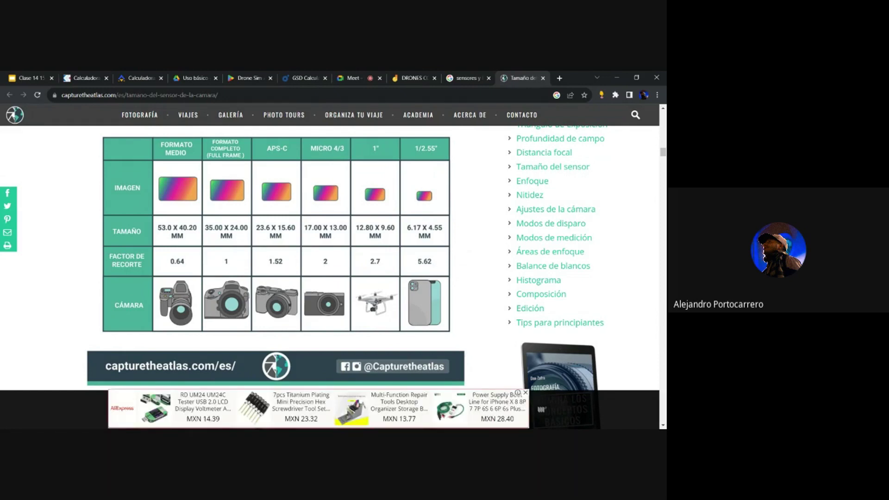
pyautogui.scroll(-4, 435, 246)
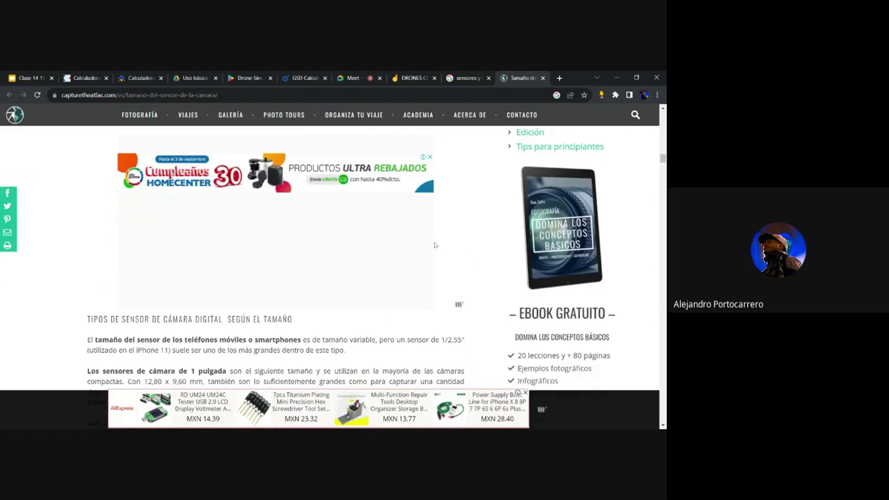
pyautogui.scroll(-5, 435, 245)
pyautogui.scroll(1, 490, 252)
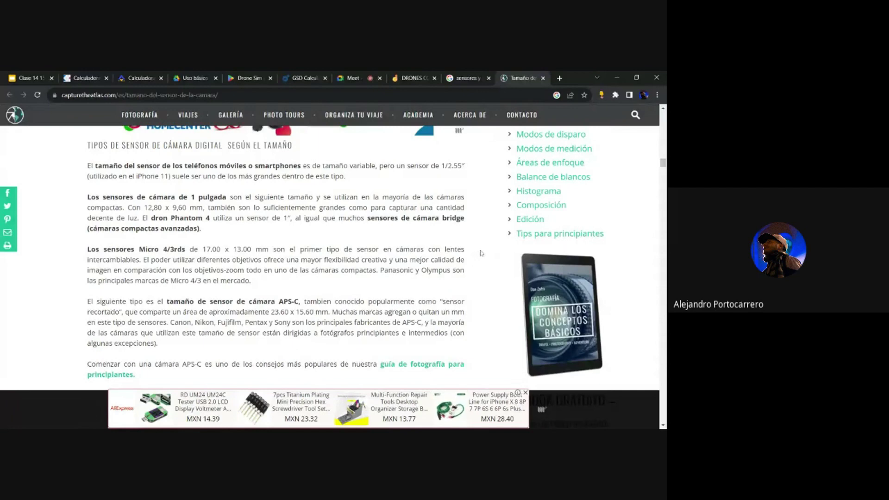
pyautogui.scroll(-4, 481, 253)
pyautogui.scroll(-6, 481, 254)
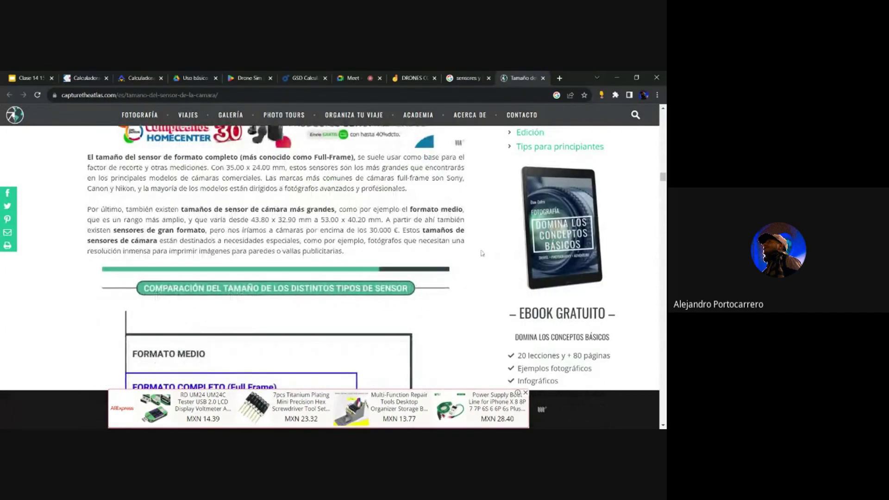
pyautogui.scroll(-4, 482, 253)
pyautogui.scroll(-1, 482, 247)
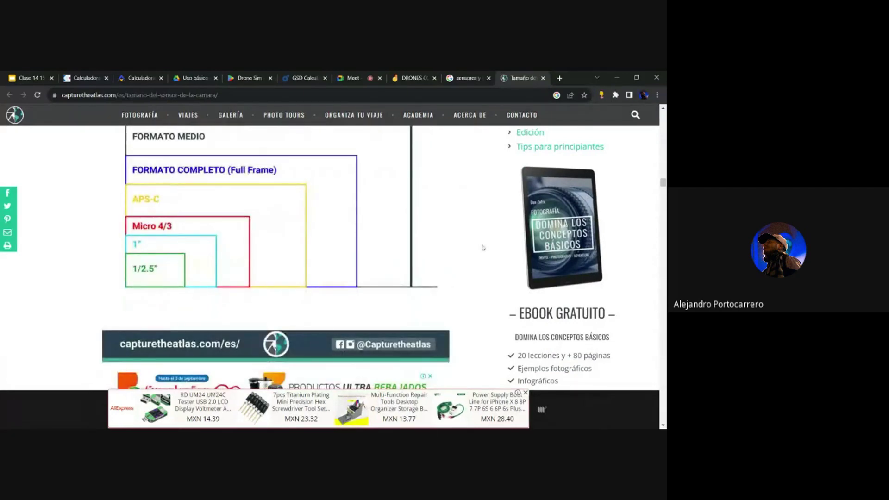
# - Examine the article's sections on sensor size versus image quality, megapixels and focal length, including the crop factor infographic
pyautogui.scroll(-10, 483, 247)
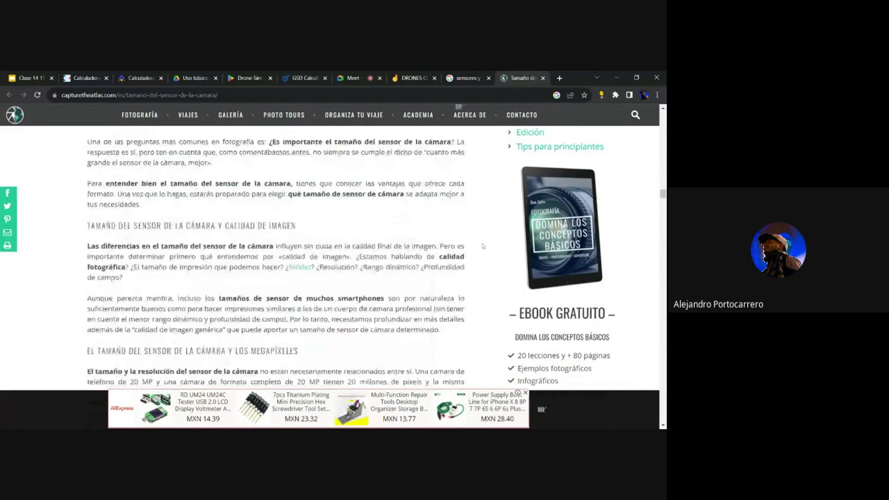
pyautogui.scroll(-2, 483, 246)
pyautogui.scroll(-4, 483, 246)
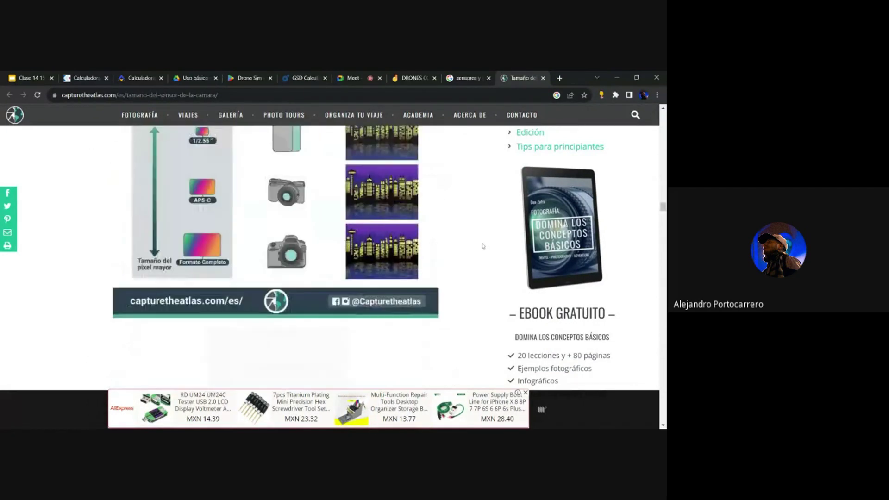
pyautogui.scroll(2, 483, 246)
pyautogui.scroll(-3, 483, 246)
pyautogui.scroll(5, 483, 246)
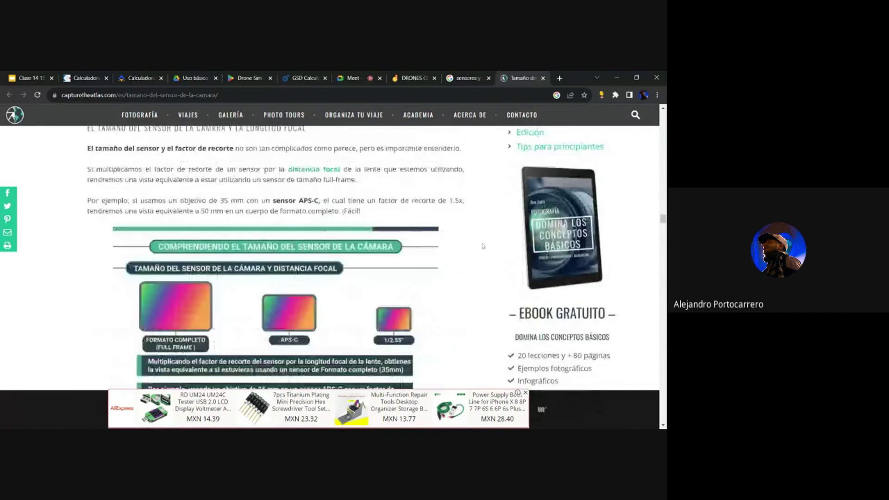
pyautogui.scroll(-4, 483, 246)
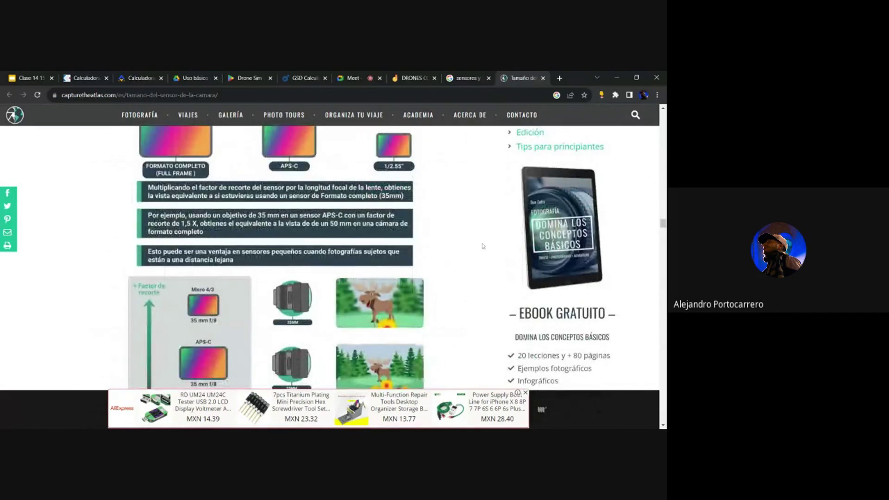
pyautogui.scroll(-3, 478, 255)
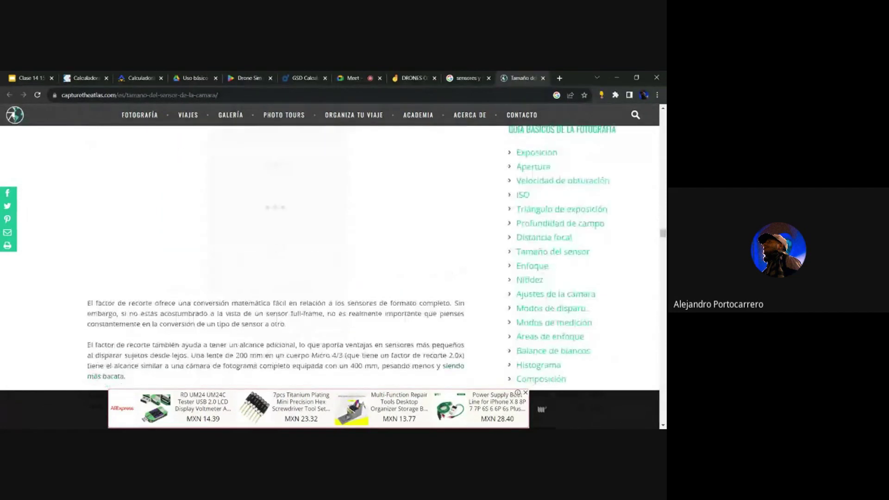
pyautogui.scroll(1, 463, 262)
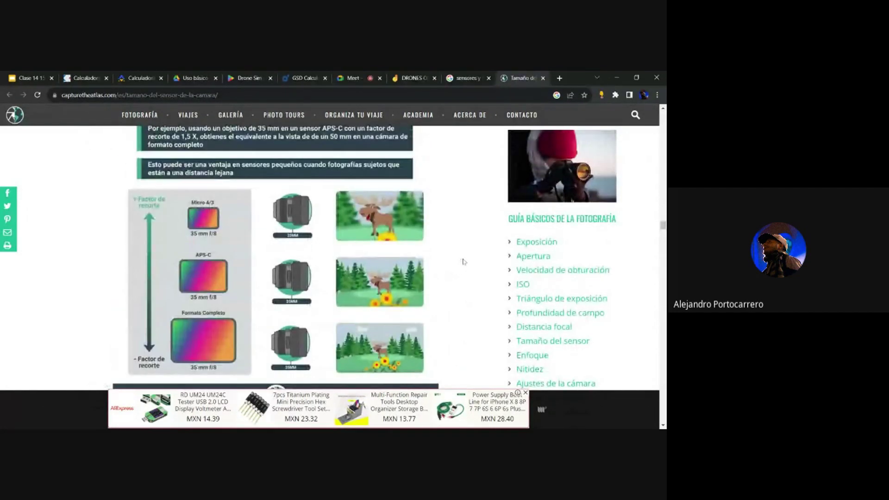
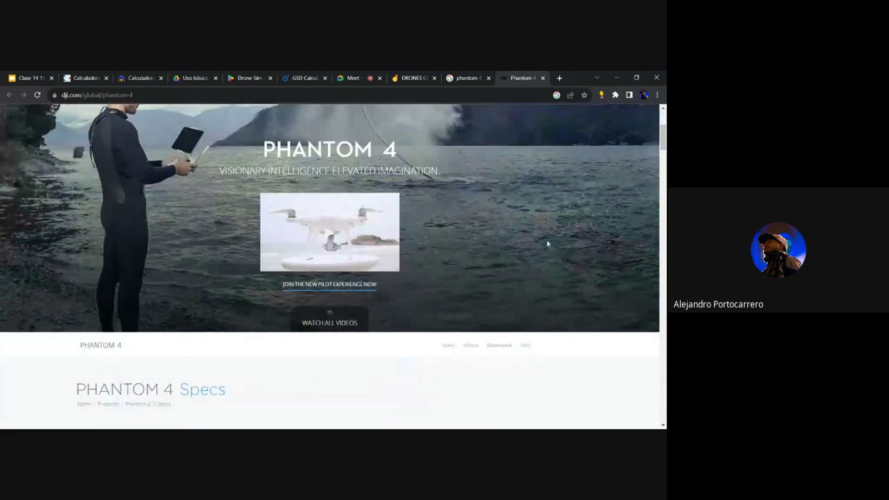
# - Examine the specs on DJI's Phantom 4 page, highlighting the lens's 35 mm format equivalent and the camera's image size
pyautogui.scroll(-5, 547, 244)
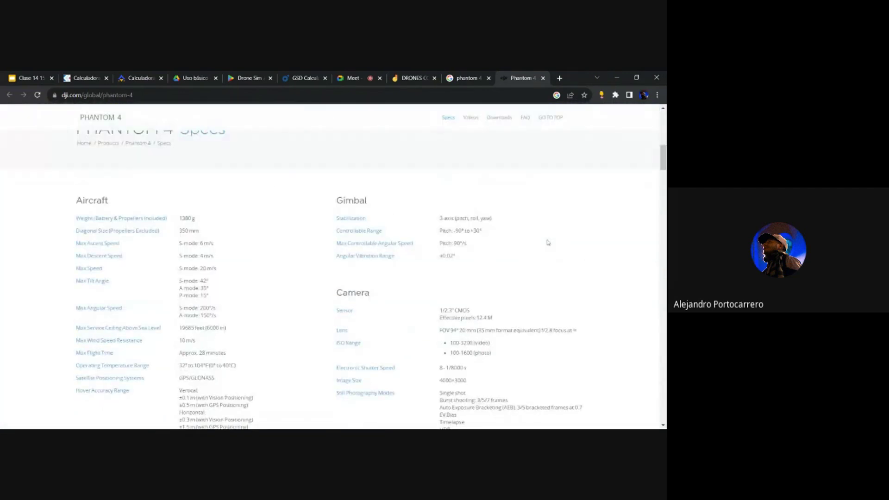
pyautogui.scroll(-2, 548, 240)
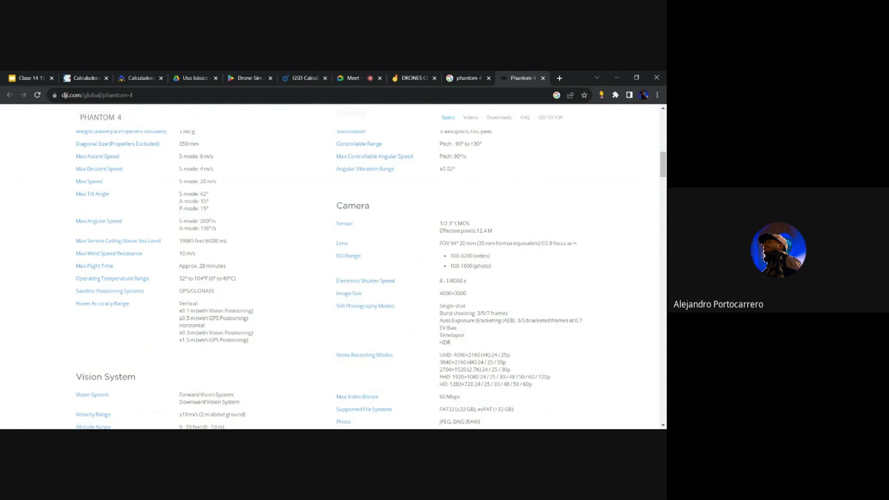
pyautogui.moveTo(478, 243); pyautogui.dragTo(539, 243)
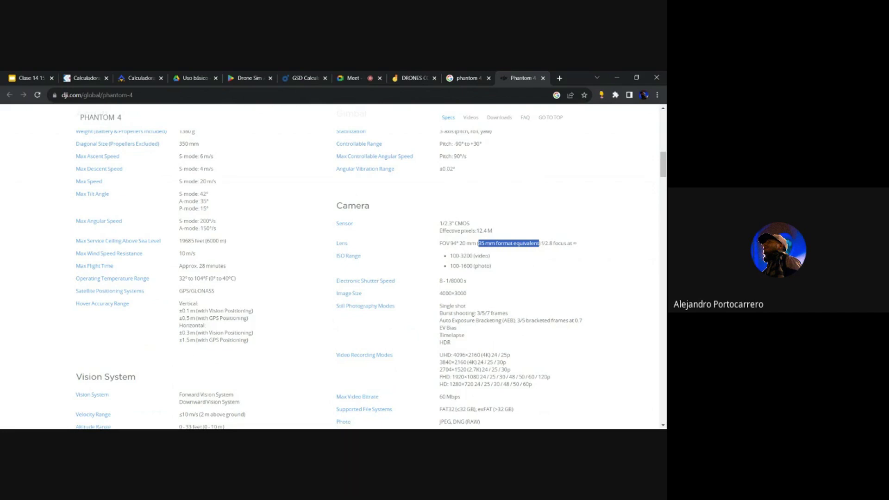
pyautogui.moveTo(439, 293)
pyautogui.mouseDown()
pyautogui.moveTo(466, 293)
pyautogui.moveTo(442, 293)
pyautogui.mouseUp()
pyautogui.click(467, 293)
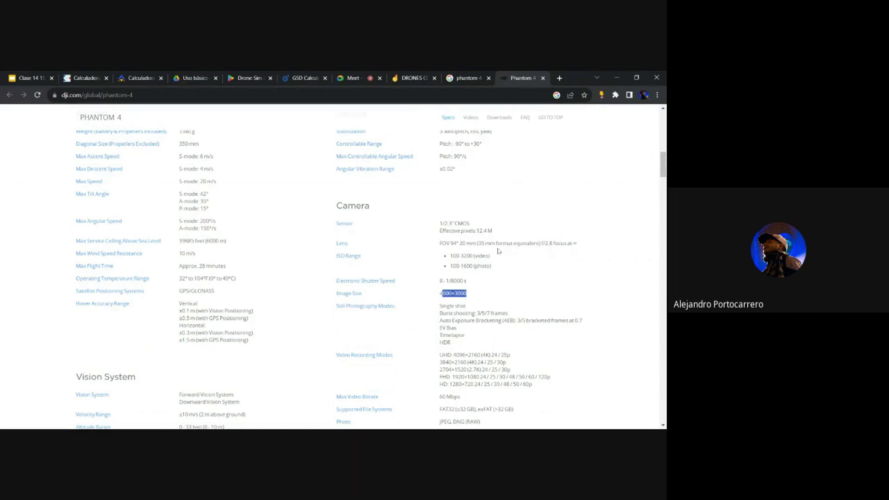
pyautogui.scroll(-5, 499, 250)
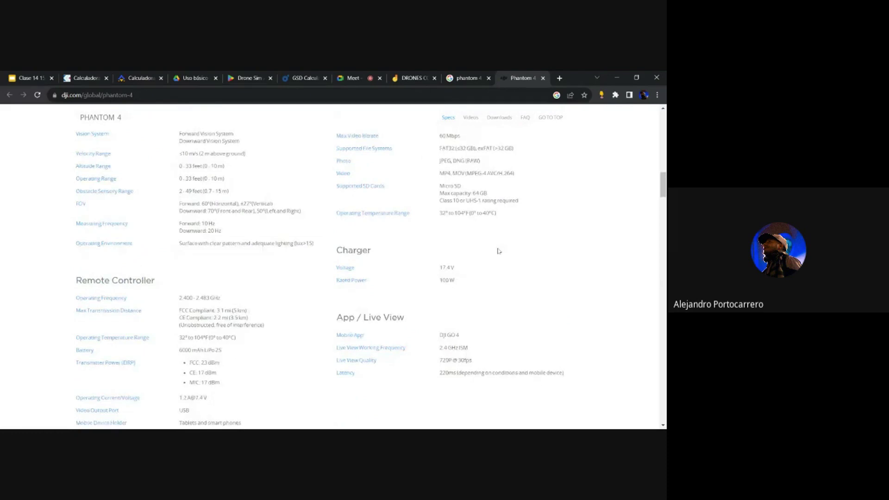
pyautogui.scroll(-4, 498, 251)
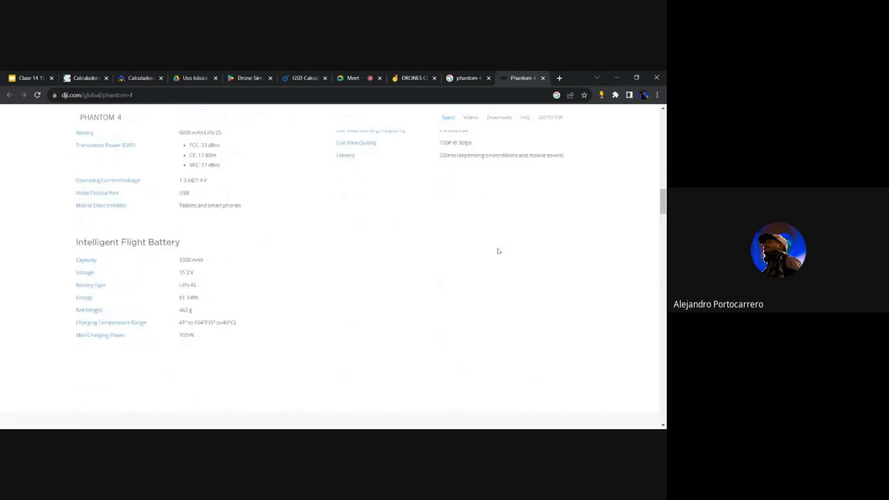
pyautogui.scroll(4, 498, 251)
pyautogui.scroll(6, 499, 250)
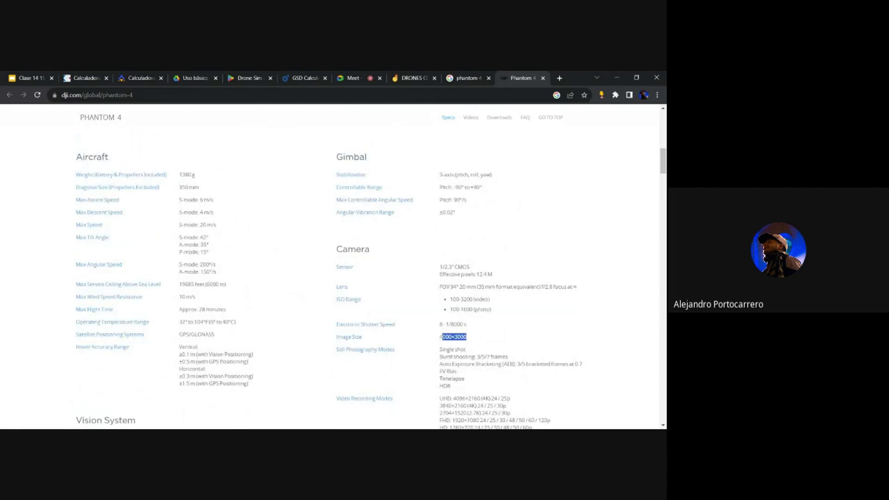
# - Copy the sensor type 1/2.3" CMOS from the Phantom 4 camera specs and search Google for it in the existing search tab
pyautogui.moveTo(439, 267); pyautogui.dragTo(469, 268)
pyautogui.hotkey('ctrl', 'c')
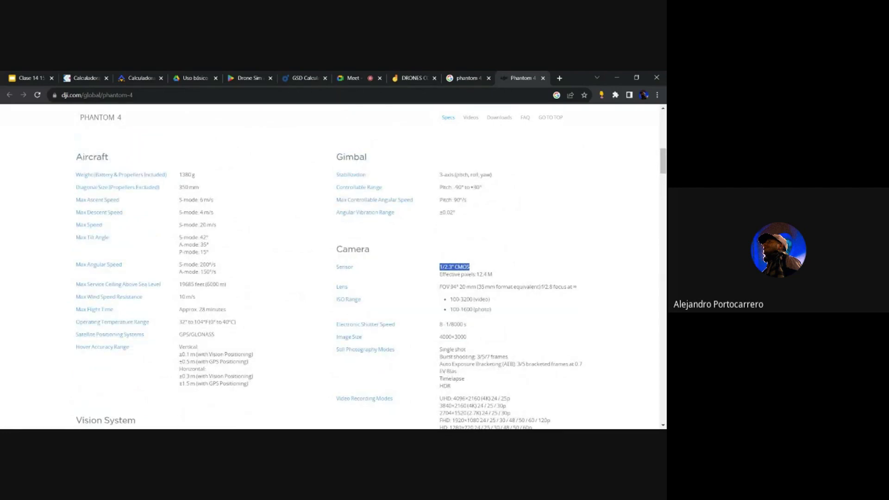
pyautogui.click(471, 75)
pyautogui.click(411, 96)
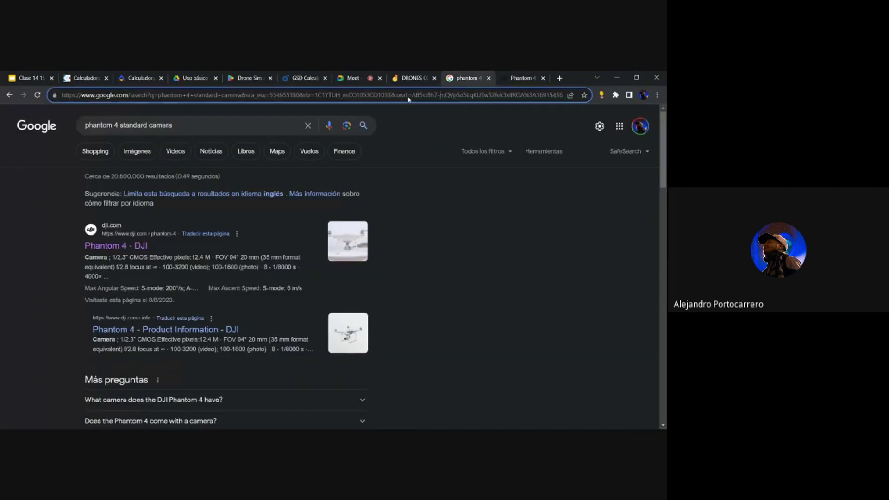
pyautogui.hotkey('ctrl', 'v')
pyautogui.press('Return')
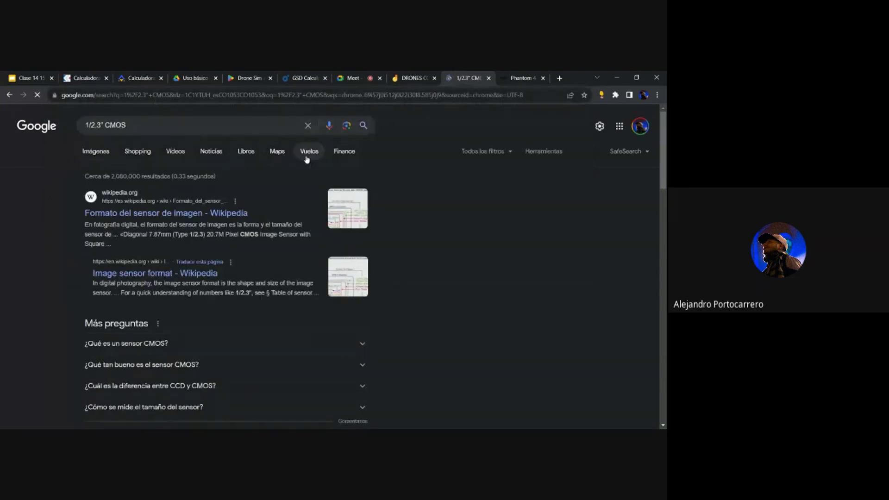
# - Open the Wikipedia article "Formato del sensor de imagen" from the results and find its table of sensor sizes
pyautogui.scroll(-5, 195, 227)
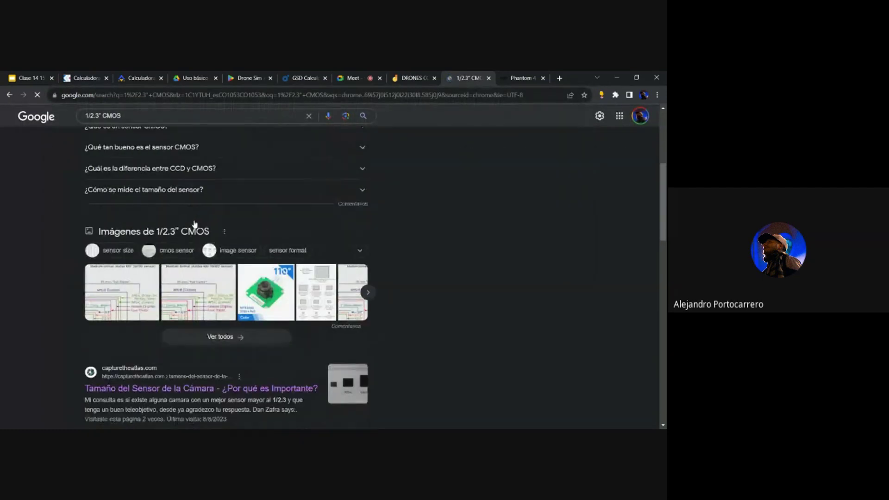
pyautogui.scroll(-3, 195, 224)
pyautogui.scroll(8, 195, 224)
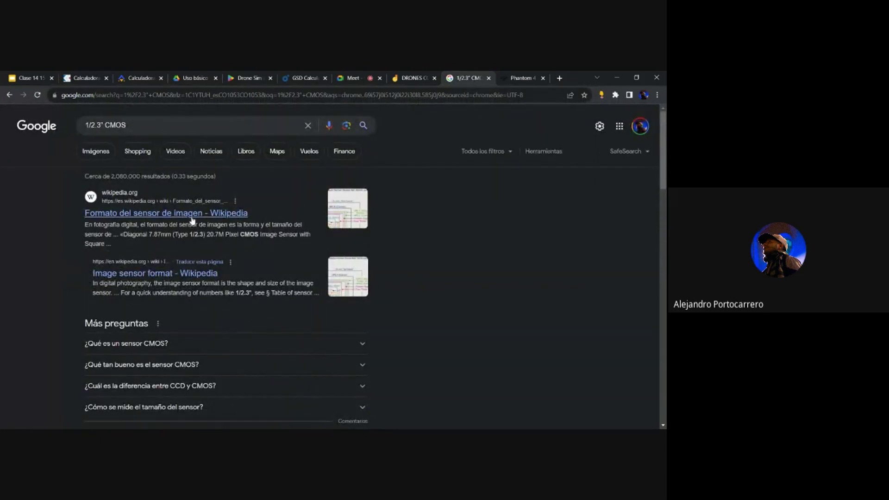
pyautogui.click(191, 218)
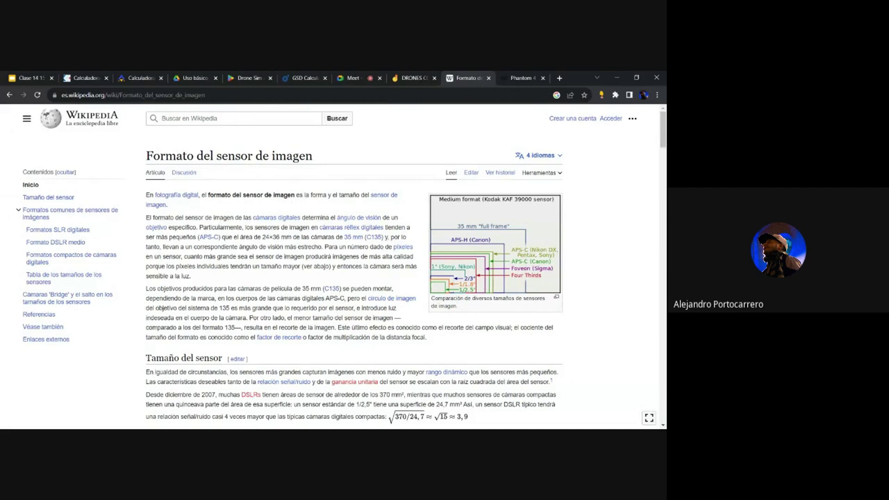
pyautogui.scroll(-3, 354, 266)
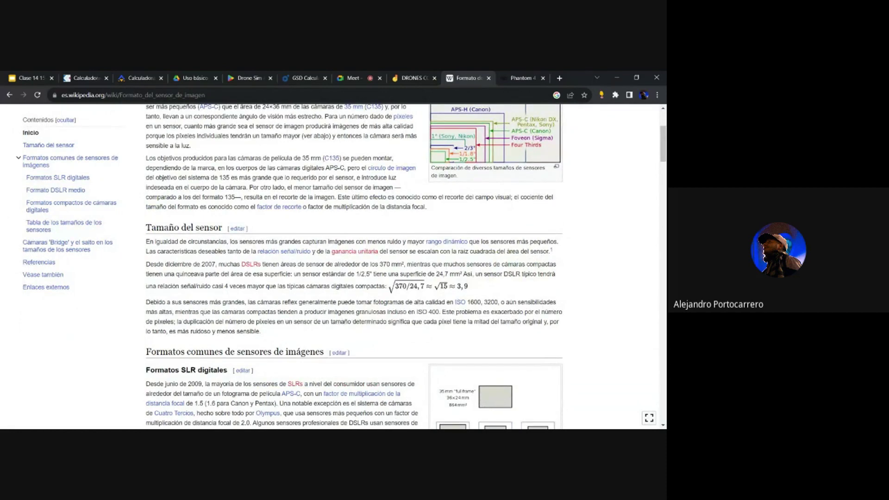
pyautogui.scroll(-4, 354, 266)
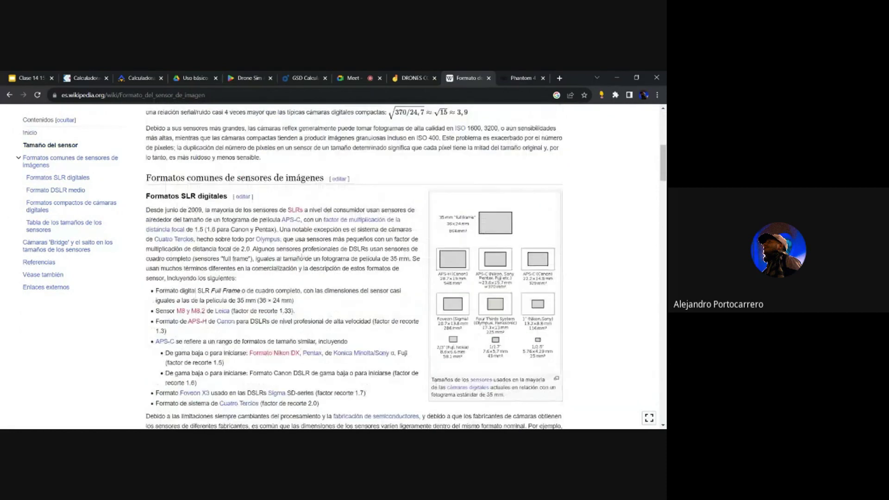
pyautogui.scroll(-4, 346, 251)
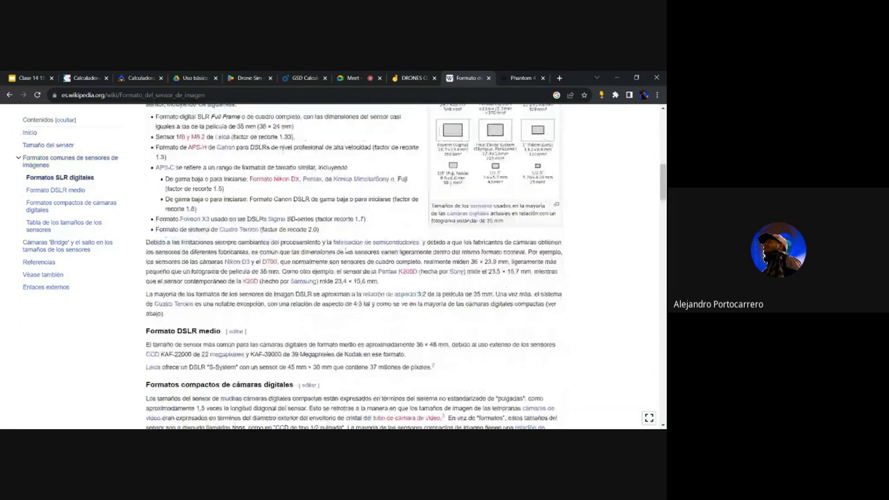
pyautogui.scroll(-8, 347, 250)
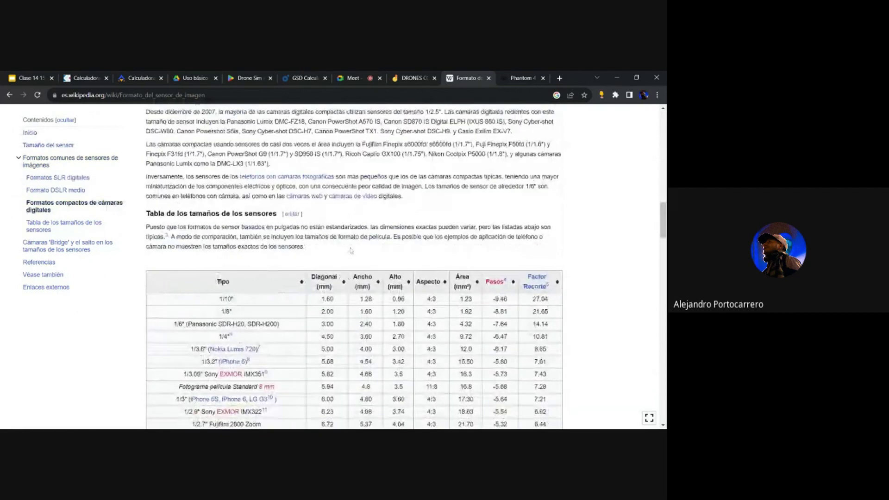
# - Search the Wikipedia sensor size table for "1/2.3" to locate the rows for that sensor type
pyautogui.scroll(-3, 349, 250)
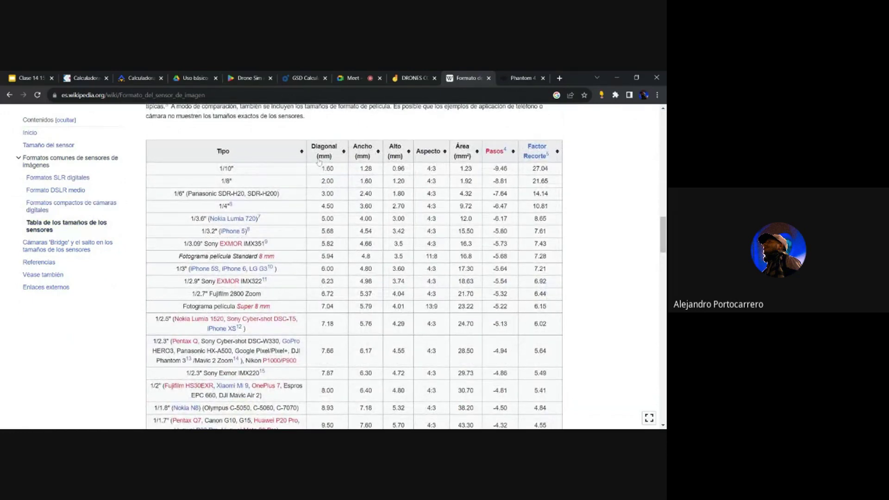
pyautogui.scroll(-1, 318, 162)
pyautogui.scroll(-2, 318, 162)
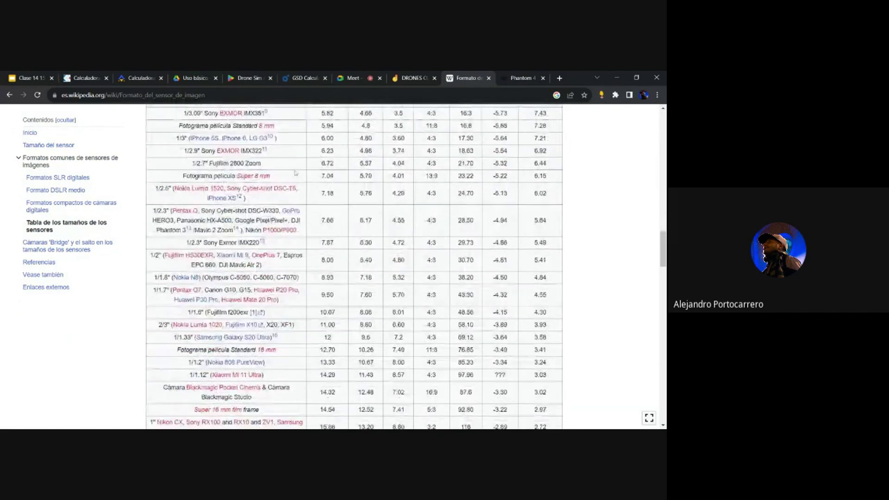
pyautogui.hotkey('ctrl', 'f')
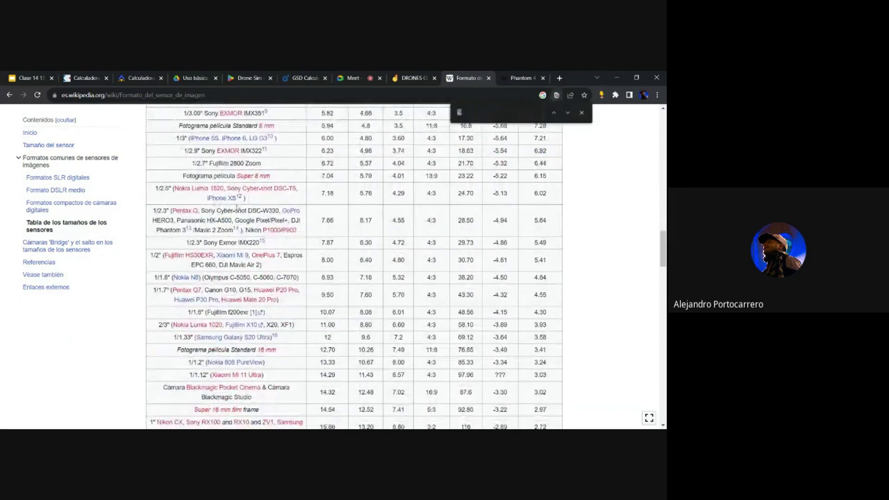
pyautogui.write('1/2.3" CMO')
pyautogui.press('BackSpace')
pyautogui.press('BackSpace')
pyautogui.press('BackSpace')
pyautogui.press('BackSpace')
pyautogui.press('BackSpace')
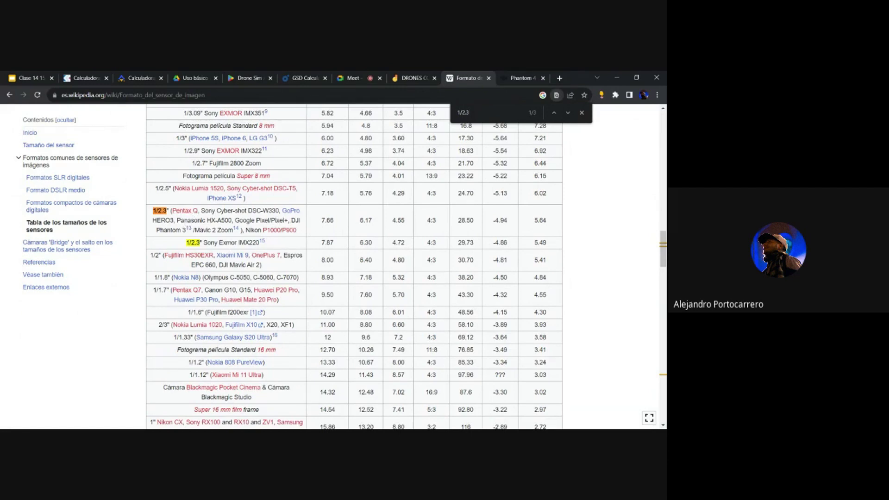
# - Highlight the DJI Phantom 3 mention and the diagonal and width in the first 1/2.3" row, checking the column headings
pyautogui.moveTo(290, 220); pyautogui.dragTo(188, 236)
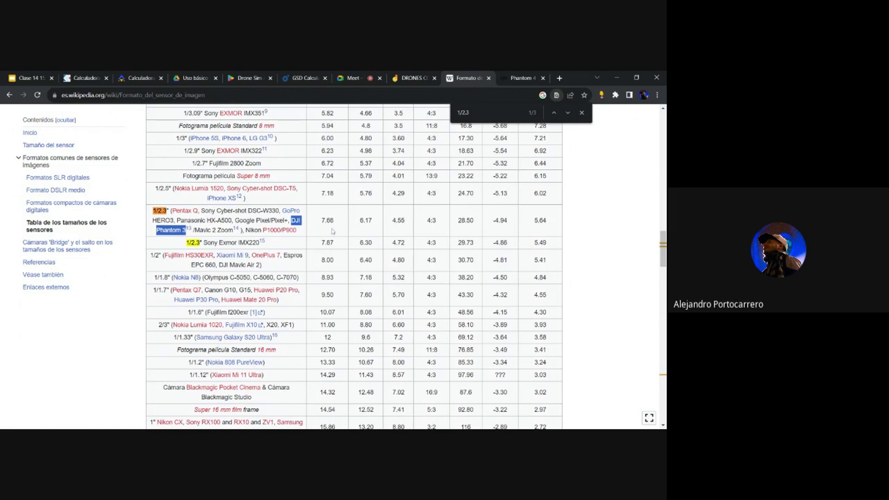
pyautogui.moveTo(320, 225); pyautogui.dragTo(378, 225)
pyautogui.scroll(4, 376, 226)
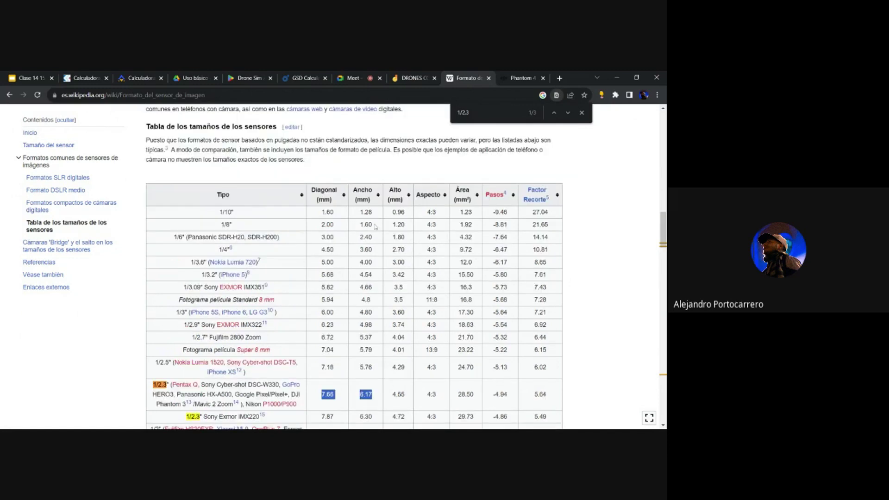
pyautogui.scroll(-1, 375, 226)
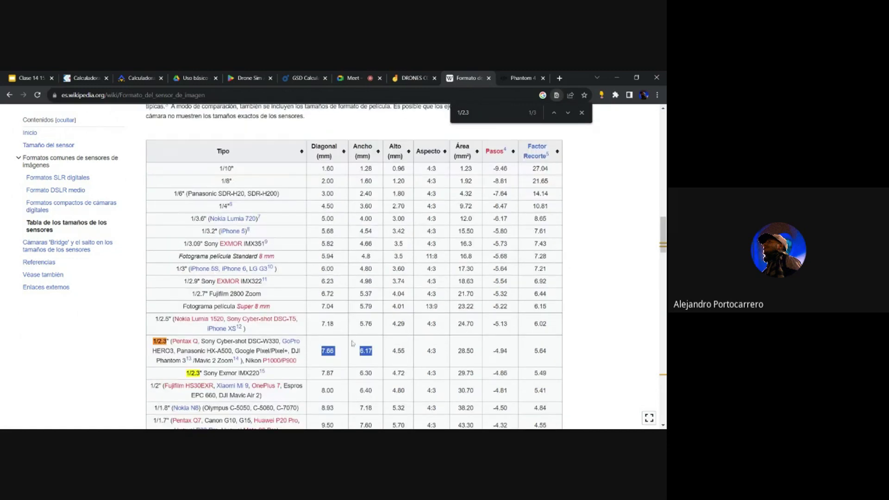
# - Copy the width and height values from the first 1/2.3" sensor row and paste them into a new tab's address bar
pyautogui.moveTo(357, 353); pyautogui.dragTo(407, 354)
pyautogui.hotkey('ctrl', 'c')
pyautogui.click(524, 81)
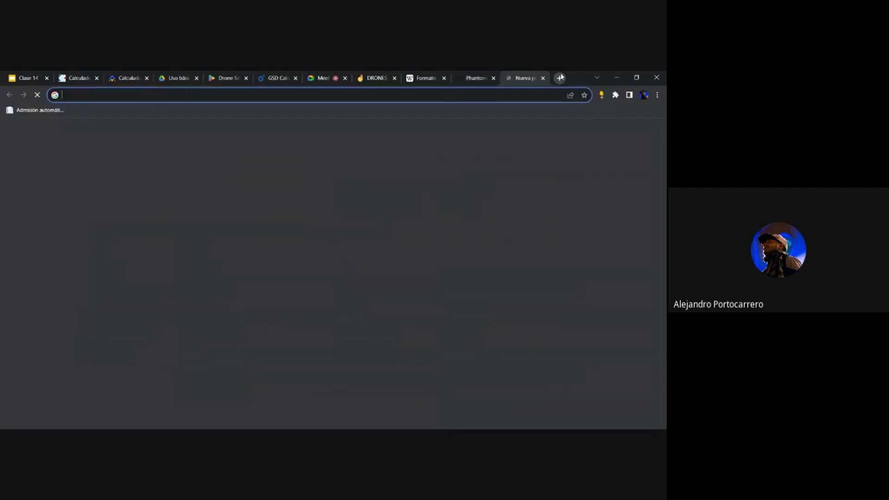
pyautogui.click(559, 78)
pyautogui.hotkey('ctrl', 'v')
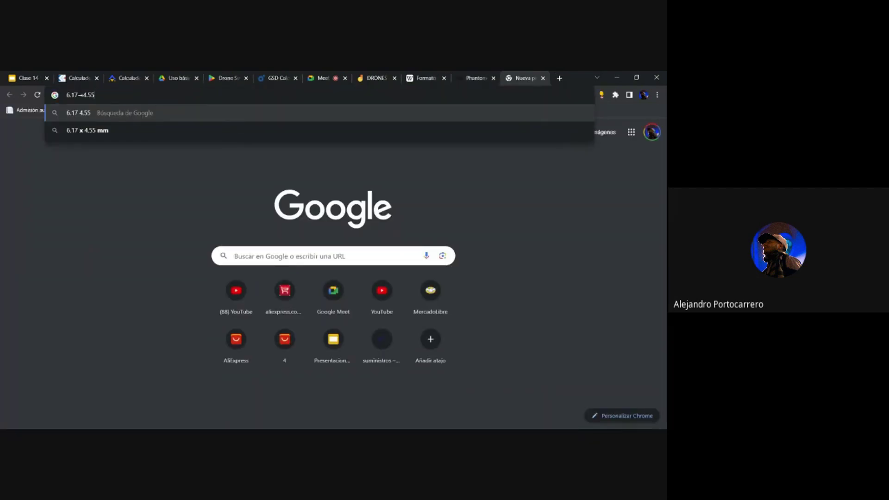
# - Replace the pasted values with a Google search for "6.17 ancho de sensor phantom 4 standard"
pyautogui.hotkey('ctrl', 'a')
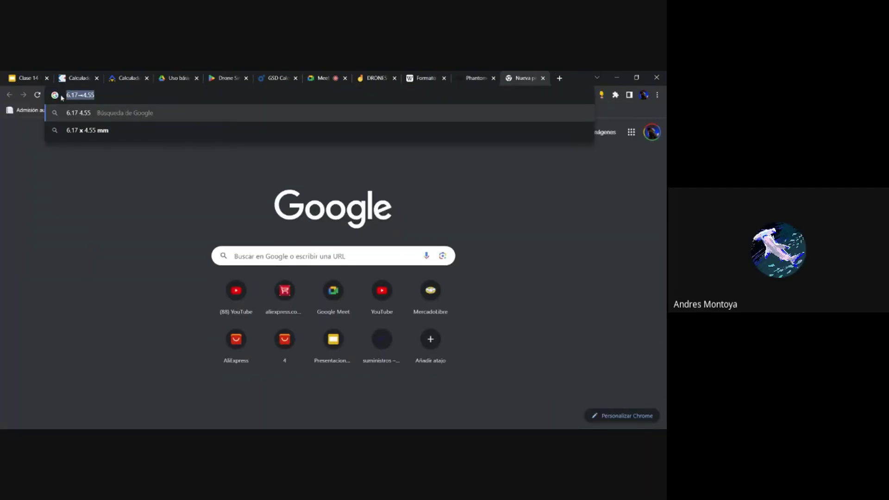
pyautogui.press('BackSpace')
pyautogui.write('6.17')
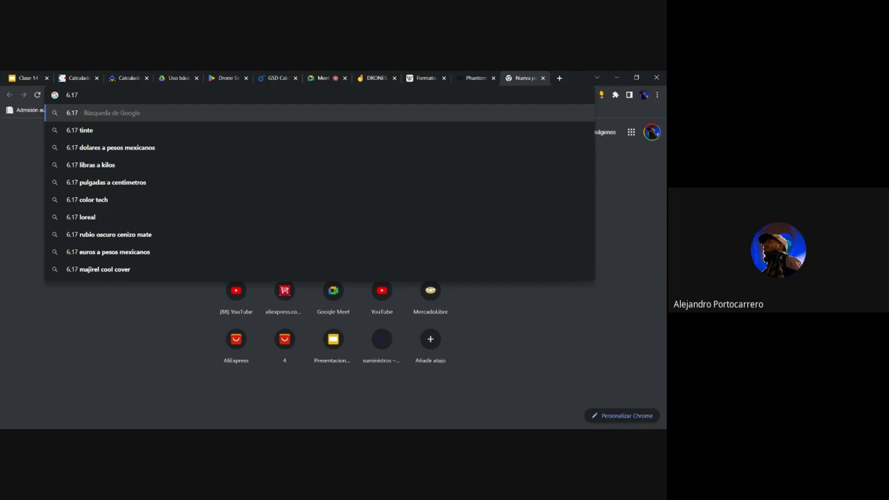
pyautogui.write('ancho de se')
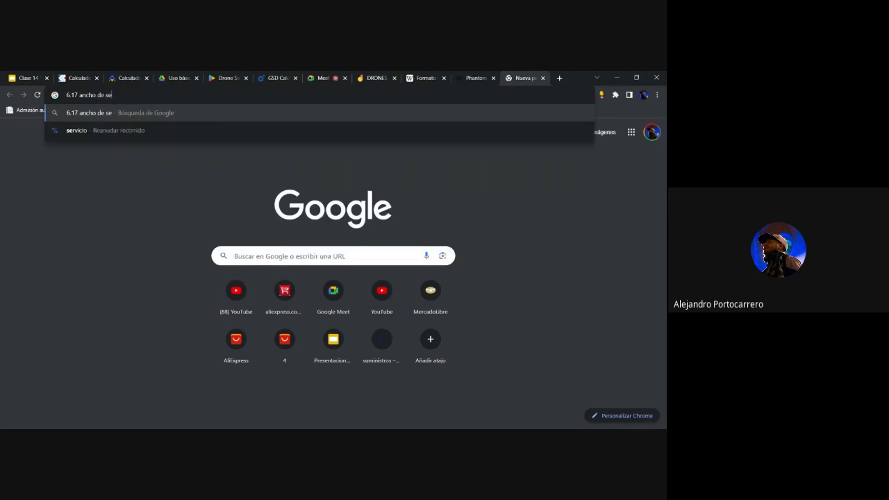
pyautogui.write('on')
pyautogui.press('BackSpace')
pyautogui.press('BackSpace')
pyautogui.write('ns')
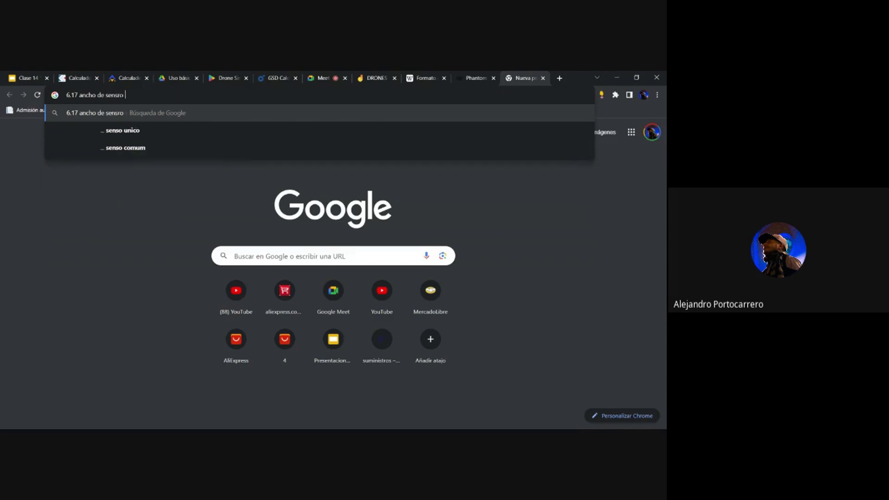
pyautogui.write('or ')
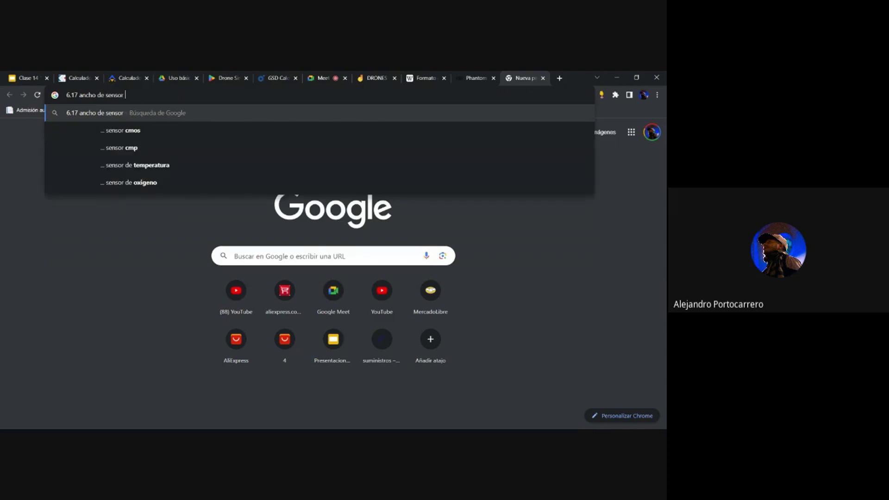
pyautogui.write('phanton')
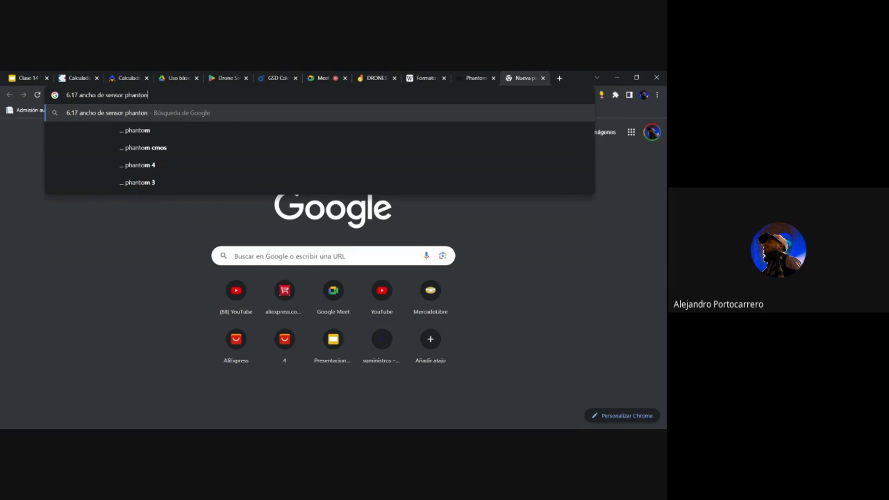
pyautogui.write(' 4 sta')
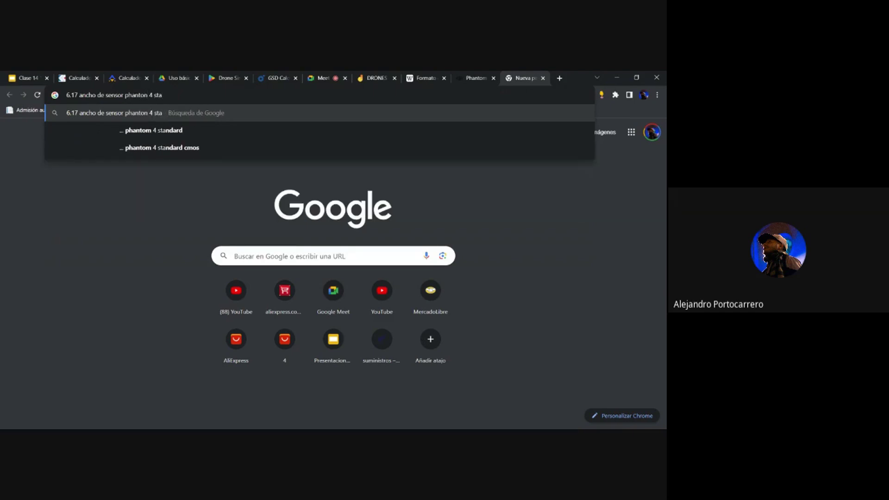
pyautogui.press('Down')
pyautogui.press('Return')
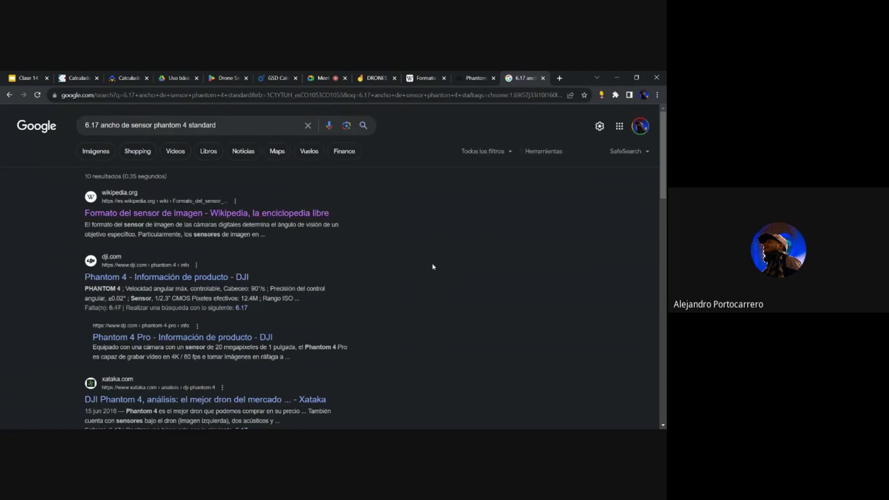
# - Look through the results and open the Versus comparison "DJI Mavic Mini vs DJI Phantom 3 SE" in a separate tab
pyautogui.scroll(-2, 437, 256)
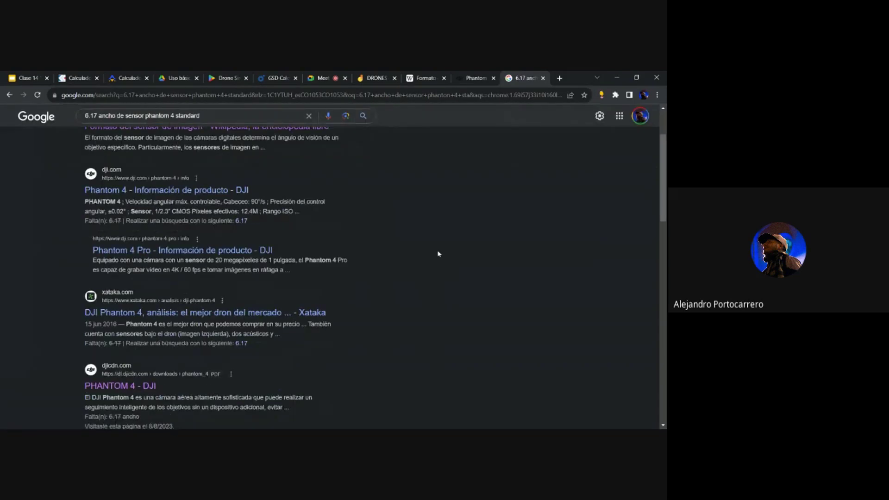
pyautogui.scroll(-7, 414, 280)
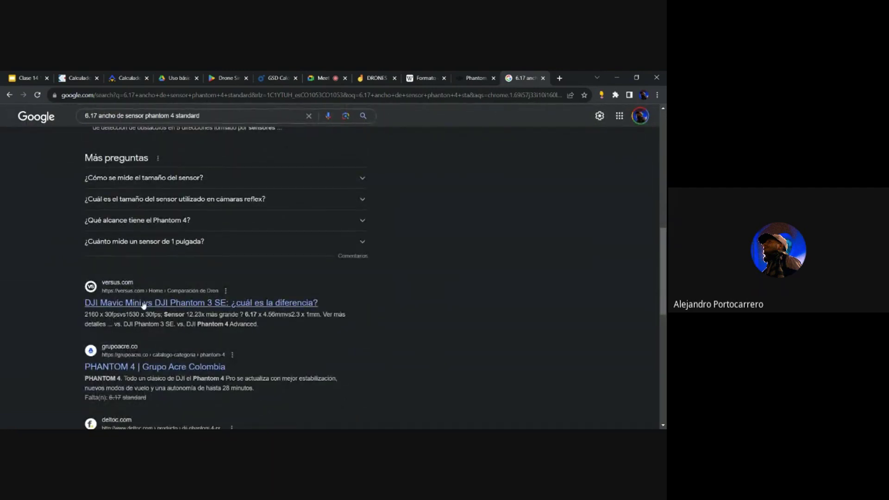
pyautogui.moveTo(139, 315); pyautogui.dragTo(164, 324)
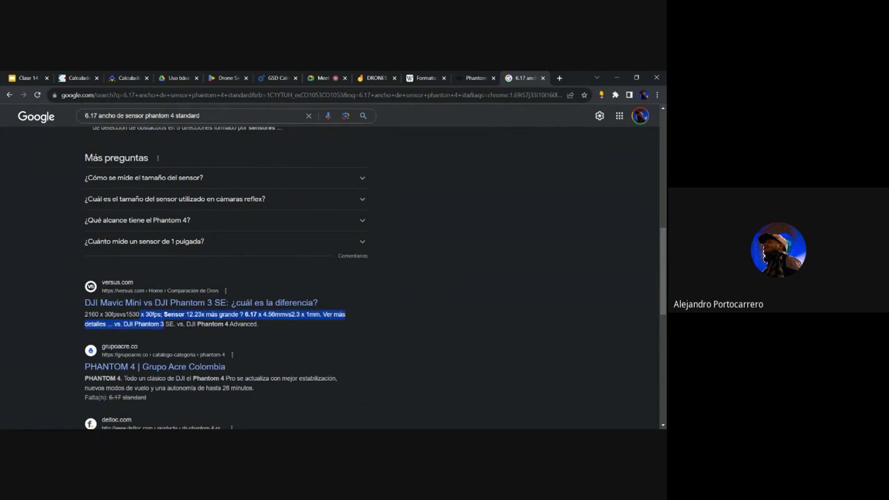
pyautogui.middleClick(119, 306)
pyautogui.scroll(-3, 148, 317)
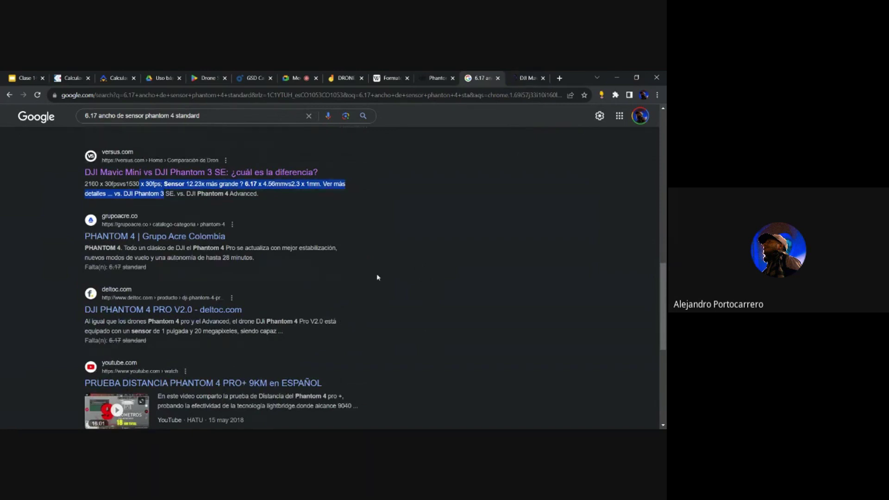
pyautogui.scroll(-2, 377, 278)
pyautogui.scroll(-1, 384, 278)
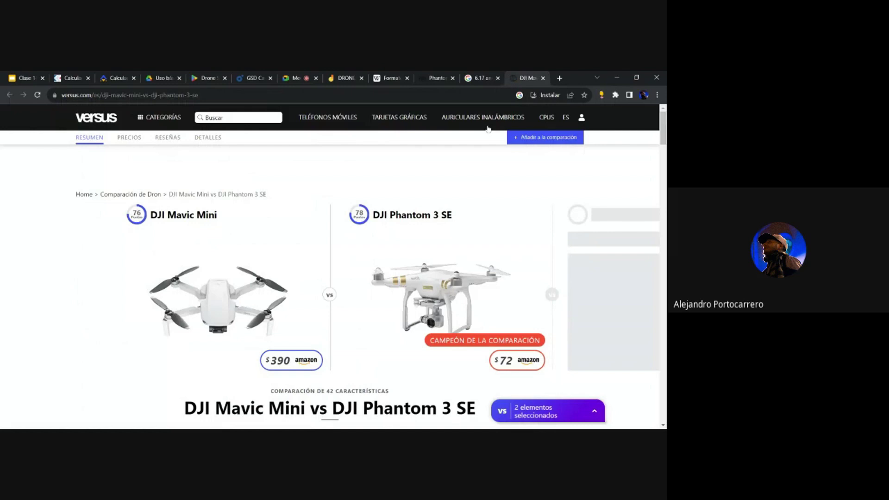
# - Switch to the Versus comparison and highlight the sensor size entry among the DJI Phantom 3 SE's advantages
pyautogui.click(528, 77)
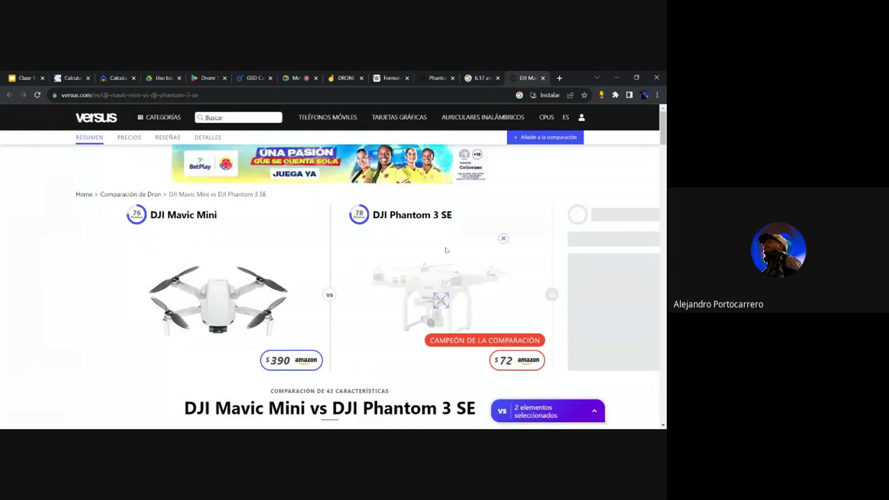
pyautogui.scroll(-3, 461, 251)
pyautogui.scroll(-4, 460, 251)
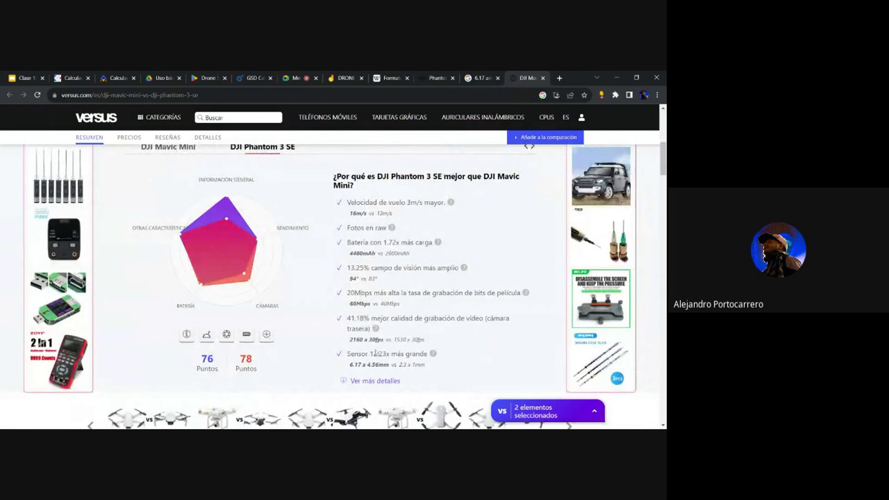
pyautogui.moveTo(345, 359); pyautogui.dragTo(422, 368)
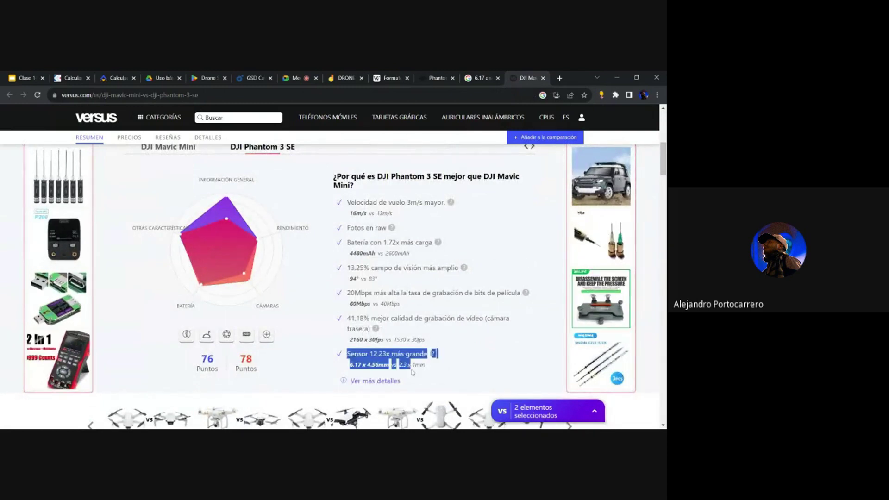
pyautogui.click(422, 368)
pyautogui.scroll(5, 482, 266)
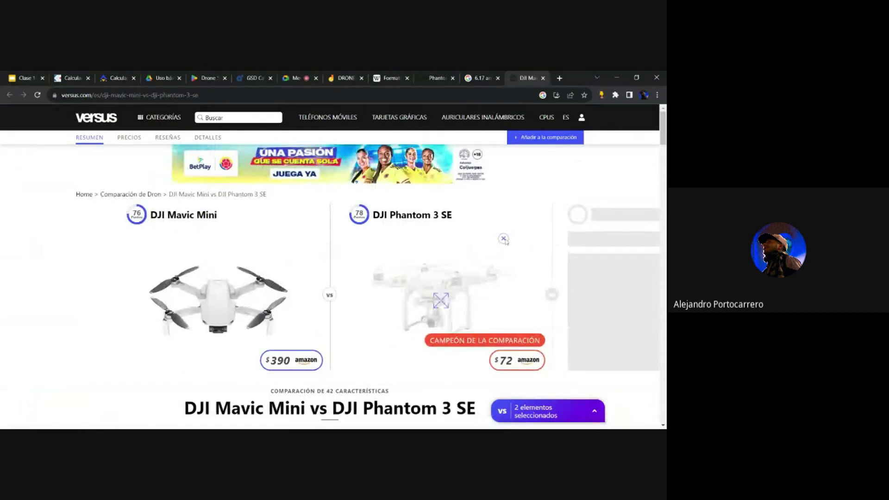
# - Remove the DJI Phantom 3 SE from the comparison and start adding another drone to compare with the DJI Mavic Mini
pyautogui.click(500, 241)
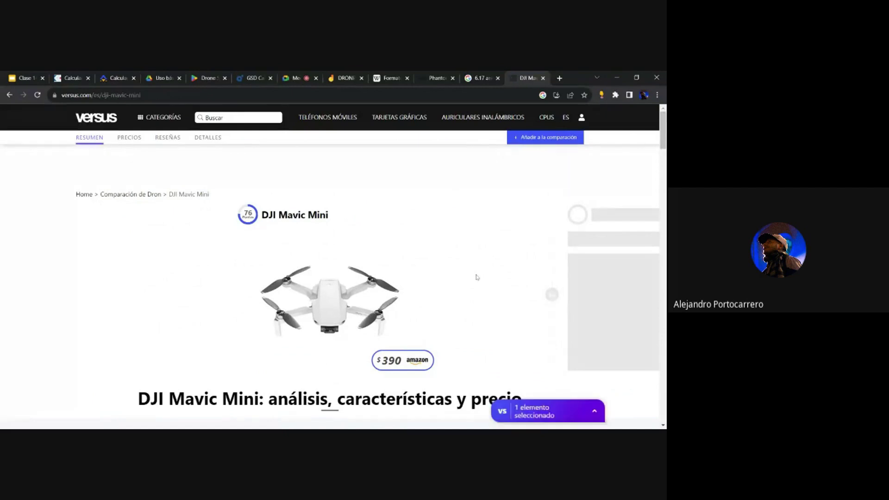
pyautogui.click(551, 295)
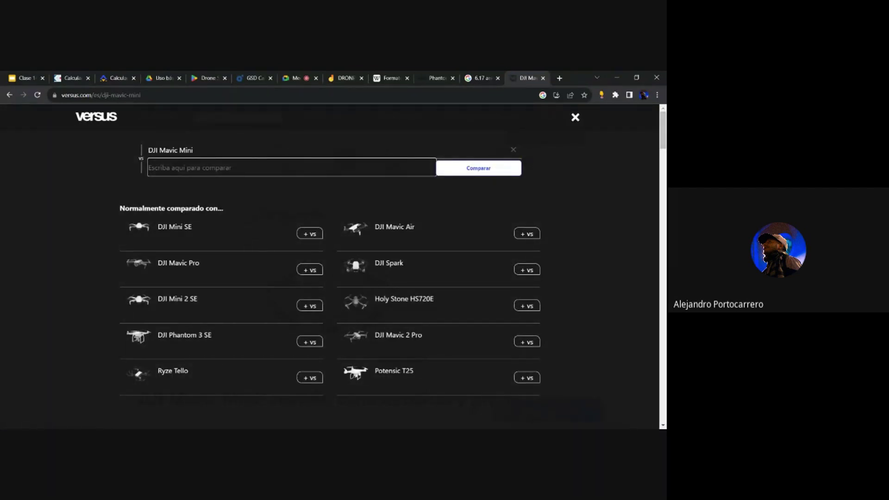
pyautogui.scroll(-2, 356, 331)
pyautogui.write('s')
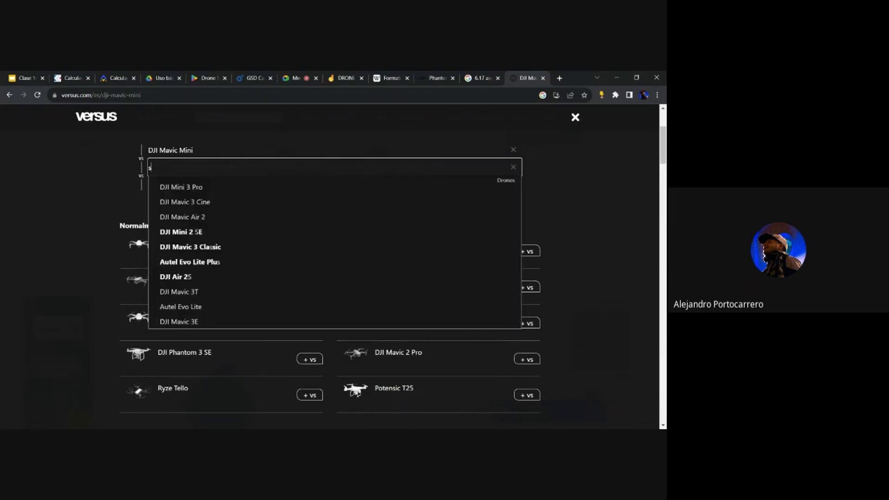
pyautogui.press('BackSpace')
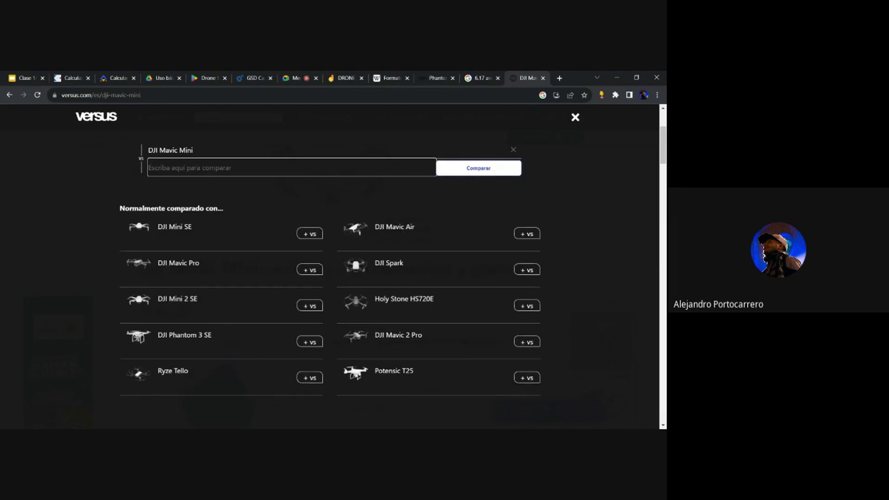
# - Search the drones for "dji phantom 4 s" and add the DJI Phantom 3 SE suggestion to the comparison
pyautogui.write('dji p')
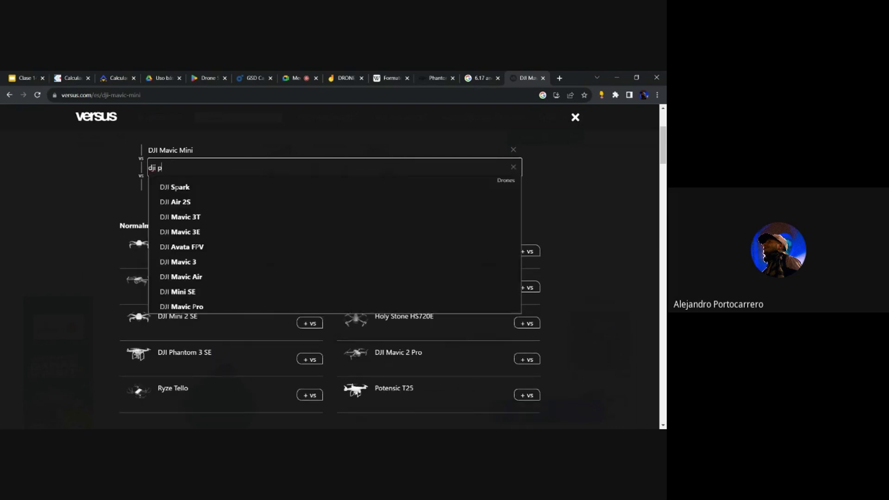
pyautogui.write('han')
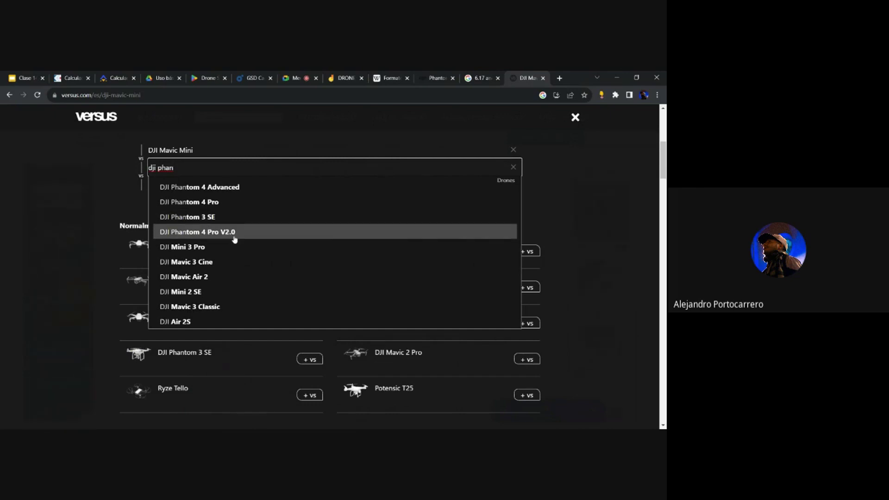
pyautogui.write('to')
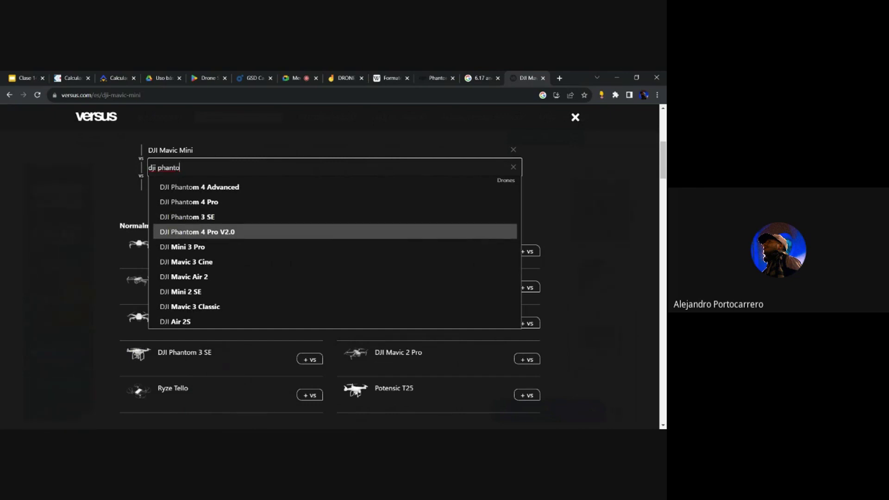
pyautogui.write('m 4 s')
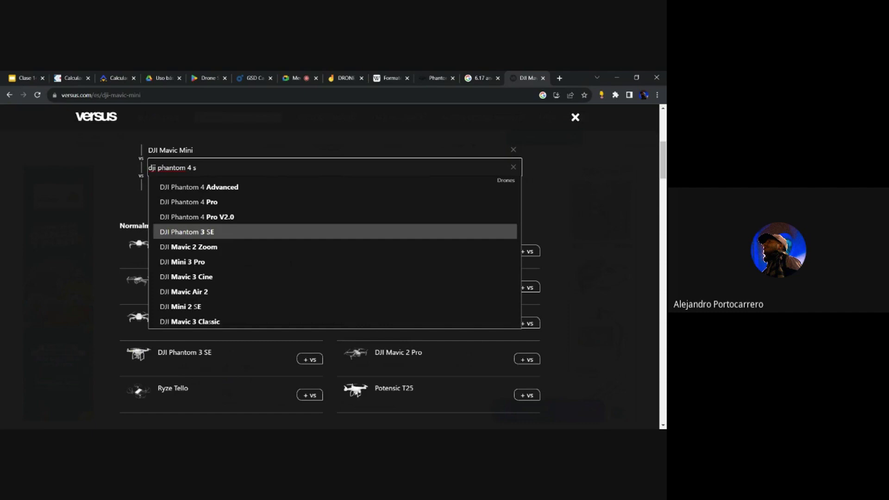
pyautogui.click(233, 232)
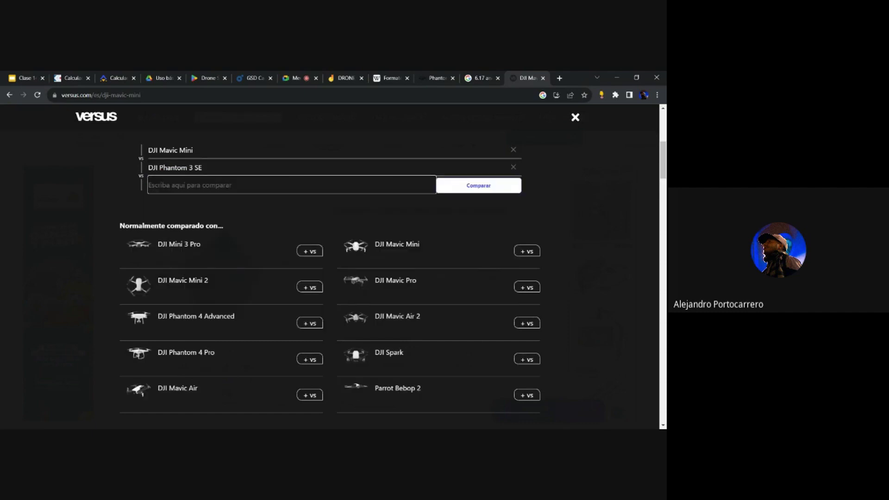
# - Compare the DJI Mavic Mini with the DJI Phantom 3 SE and highlight the Phantom's sensor dimensions among its advantages
pyautogui.click(478, 187)
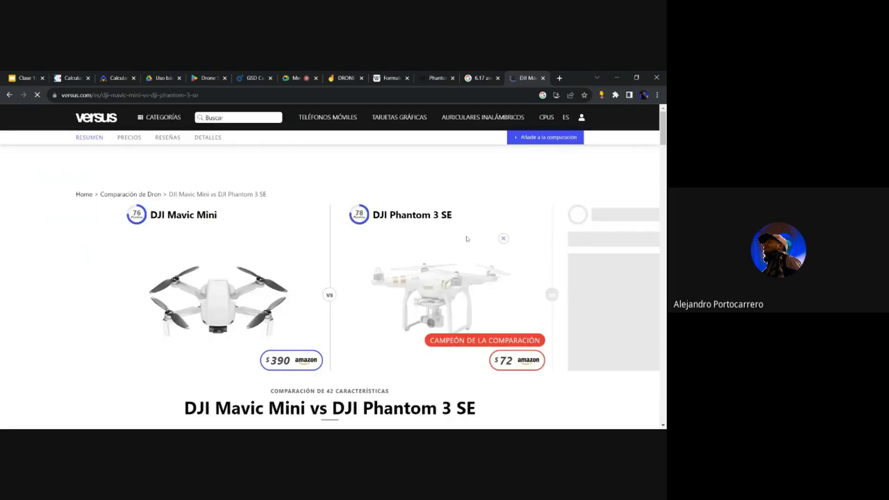
pyautogui.scroll(-6, 467, 239)
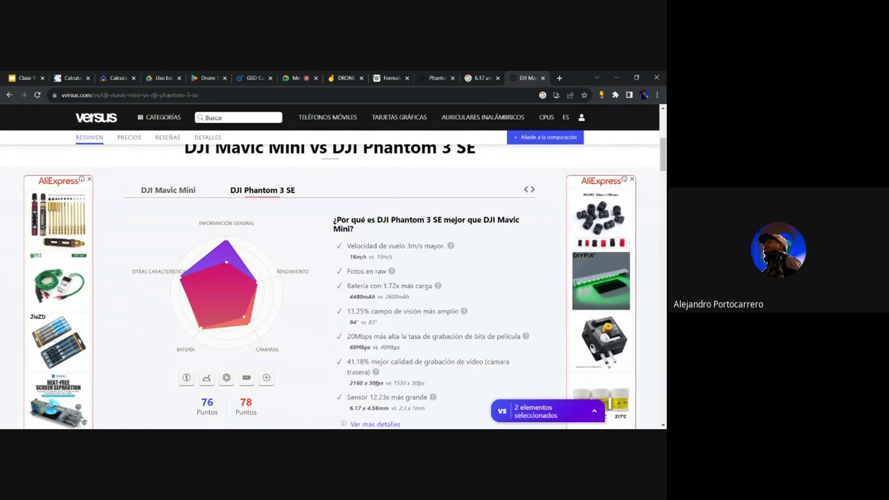
pyautogui.scroll(-1, 329, 287)
pyautogui.doubleClick(355, 364)
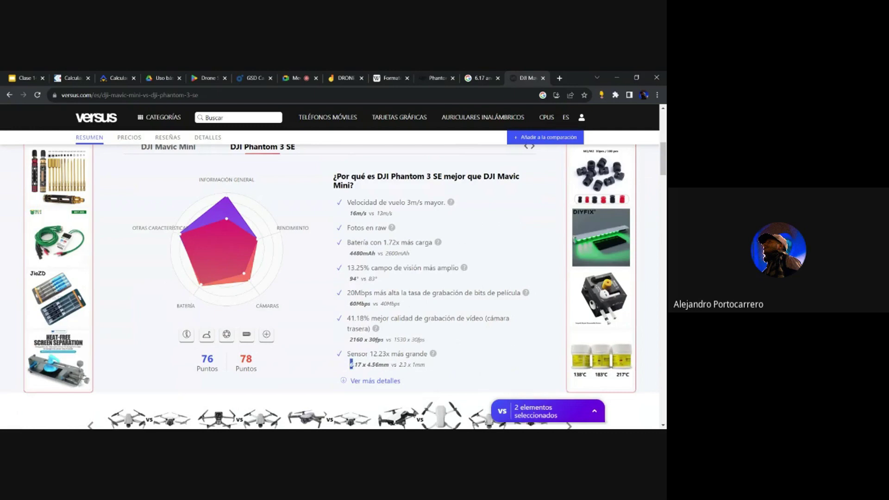
pyautogui.moveTo(350, 364); pyautogui.dragTo(383, 364)
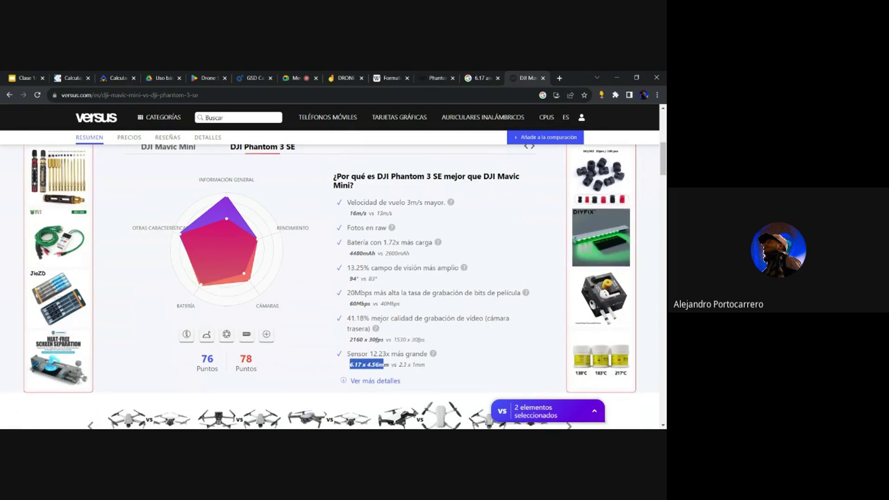
pyautogui.click(394, 354)
# - Check the sensor dimensions against DJI's Phantom 4 specs and the Wikipedia sensor format table, ending back on the Versus comparison
pyautogui.click(479, 78)
pyautogui.click(435, 78)
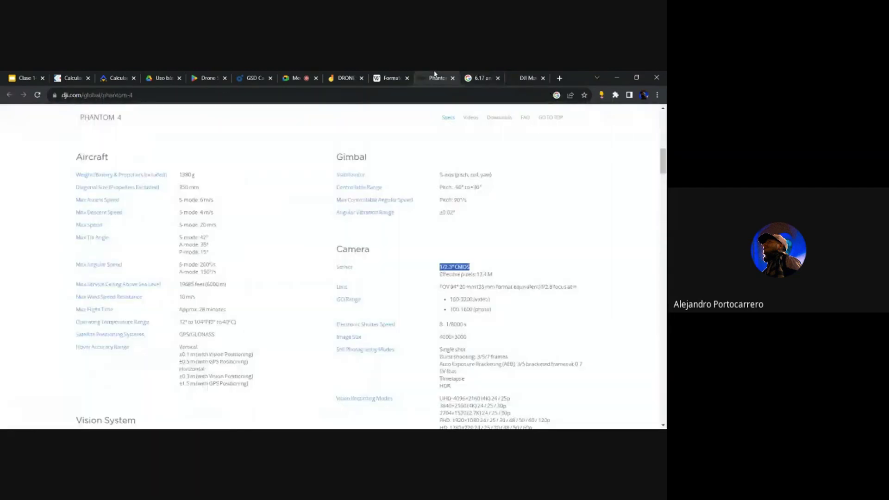
pyautogui.click(479, 77)
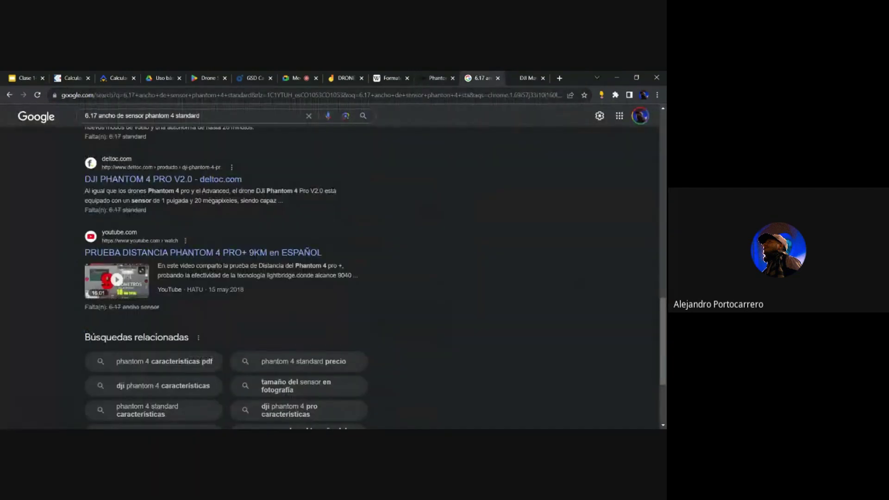
pyautogui.click(380, 75)
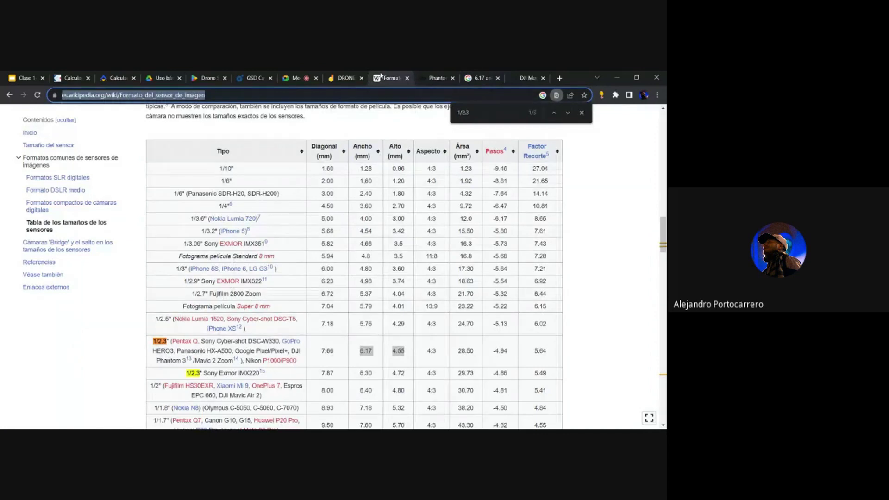
pyautogui.click(536, 79)
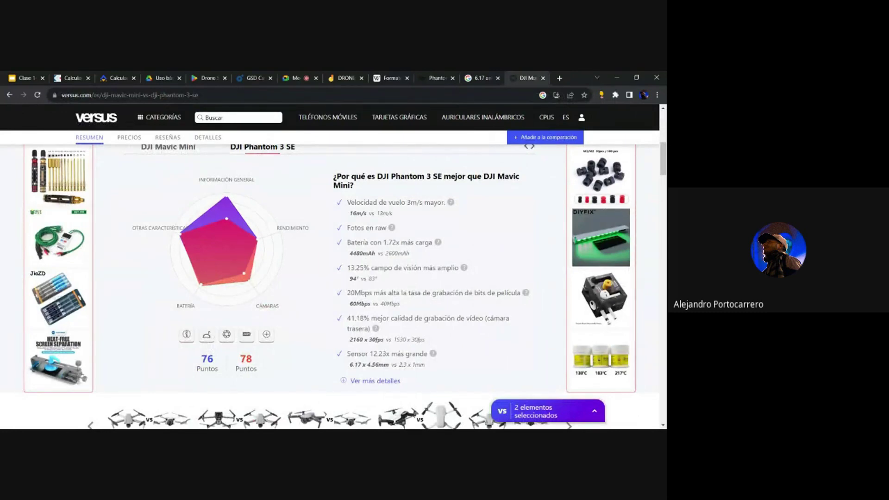
# - Review the comparison's price section and the DJI Phantom 3 SE's advantages, highlighting battery, field of view, bit rate and video quality
pyautogui.scroll(-4, 388, 288)
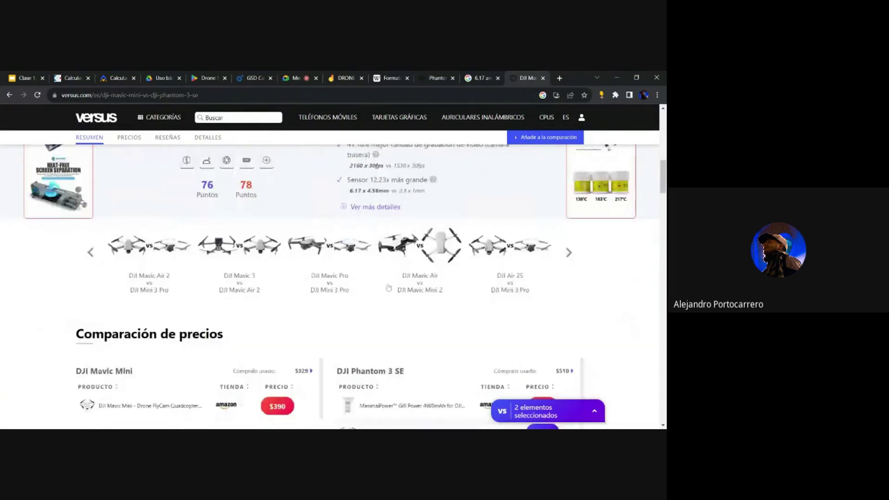
pyautogui.scroll(-3, 389, 288)
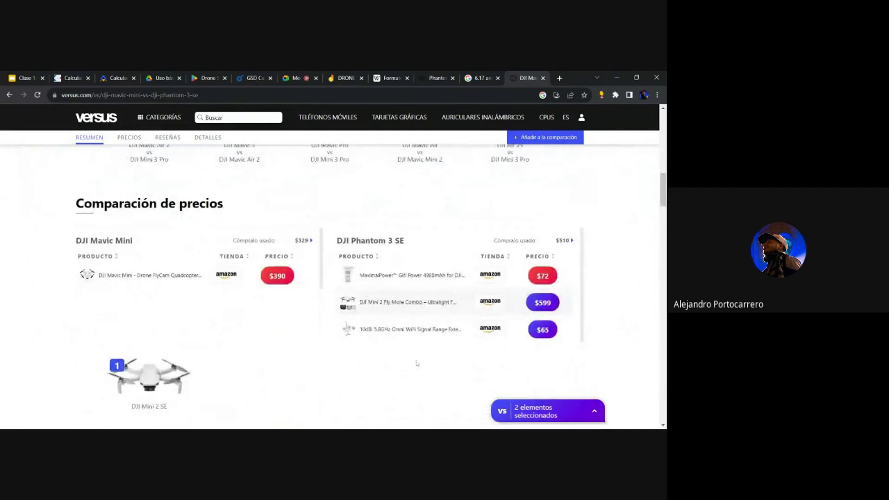
pyautogui.scroll(6, 416, 365)
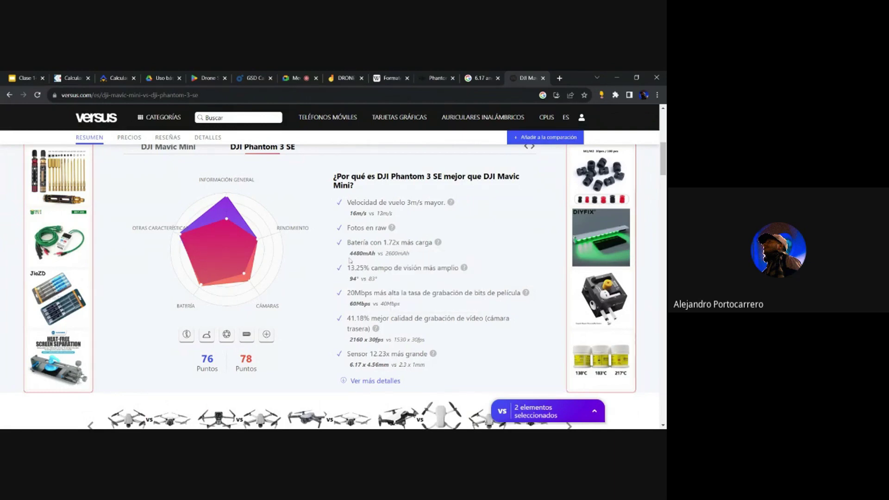
pyautogui.moveTo(353, 253); pyautogui.dragTo(394, 253)
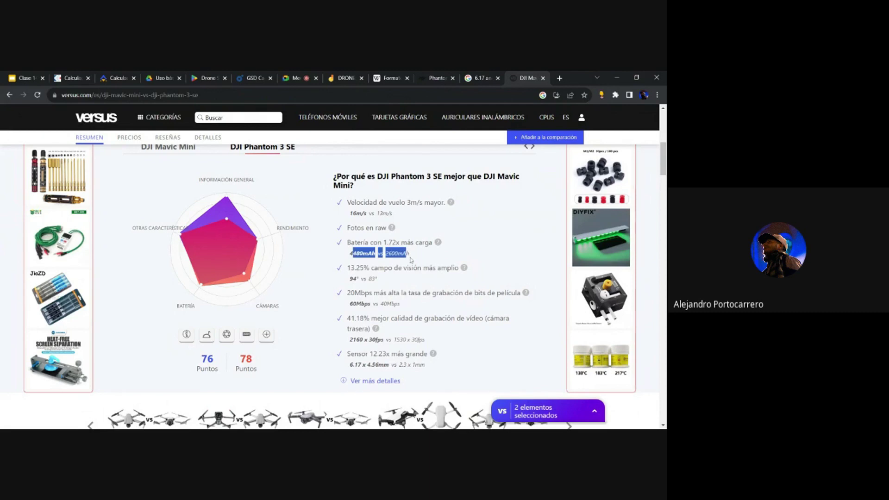
pyautogui.click(410, 262)
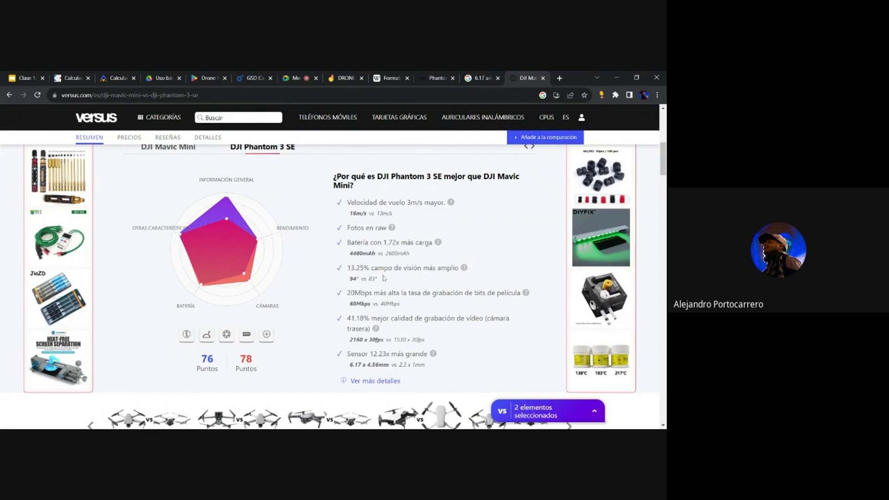
pyautogui.moveTo(383, 284); pyautogui.dragTo(348, 274)
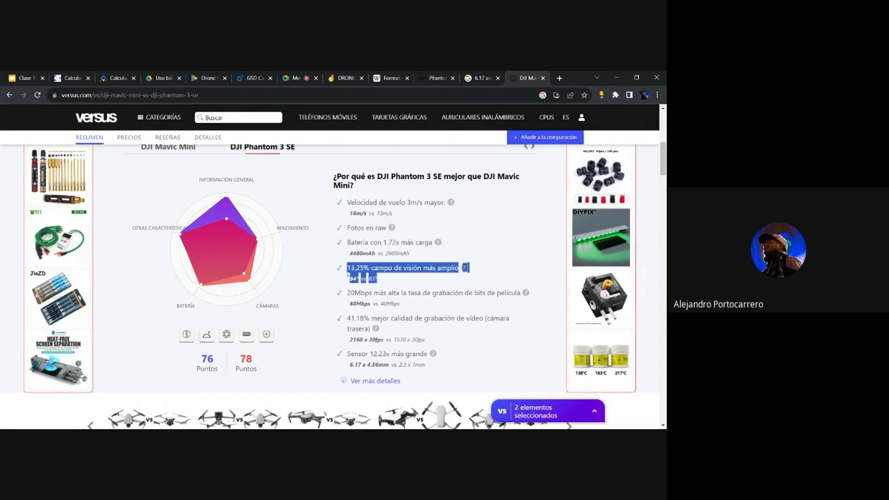
pyautogui.click(380, 282)
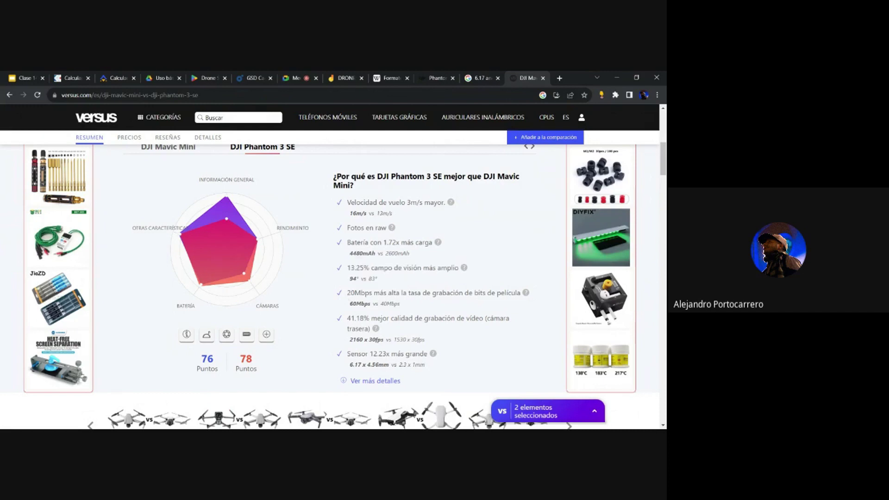
pyautogui.moveTo(347, 292); pyautogui.dragTo(515, 293)
pyautogui.click(516, 293)
pyautogui.moveTo(345, 318); pyautogui.dragTo(365, 318)
pyautogui.click(365, 318)
pyautogui.scroll(6, 486, 303)
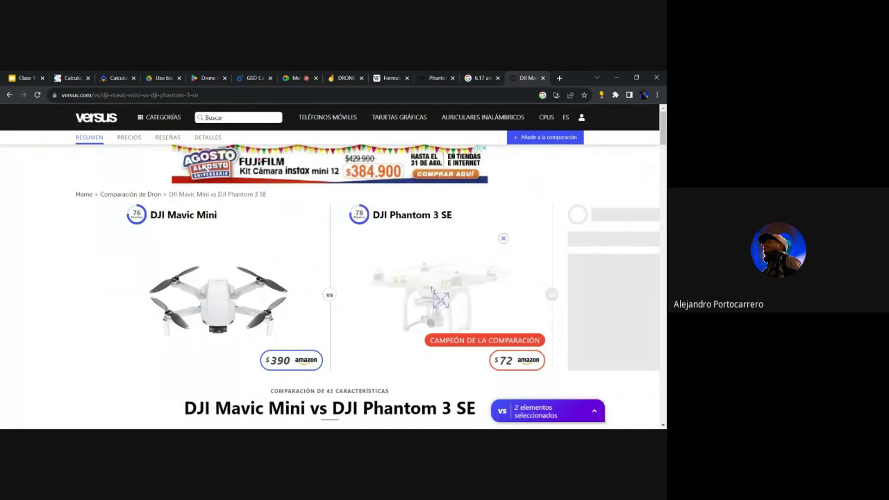
pyautogui.scroll(-1, 431, 289)
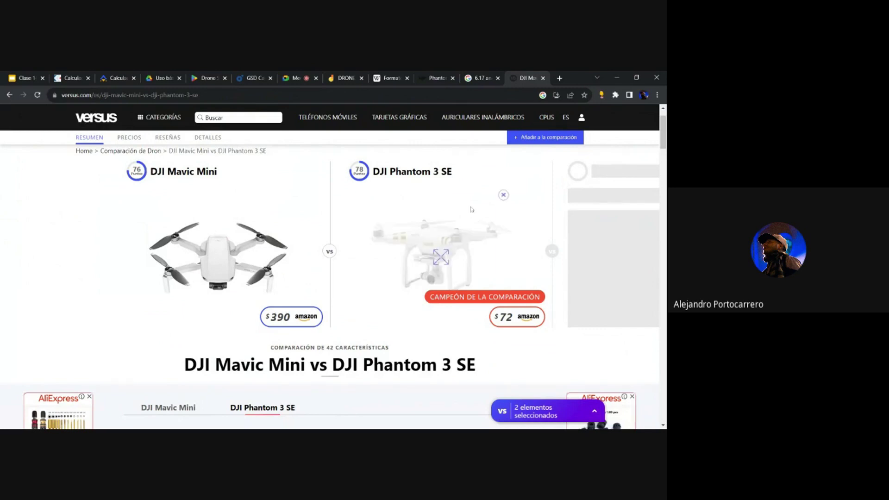
pyautogui.scroll(1, 539, 338)
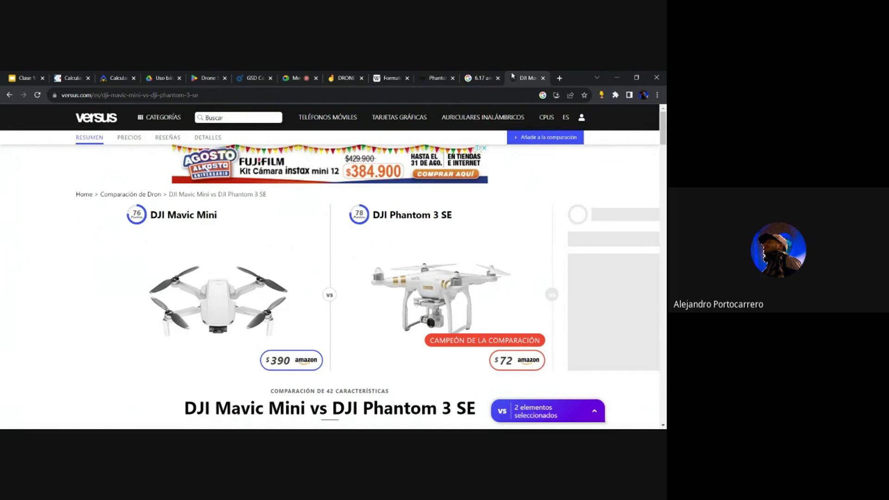
# - Close the Versus comparison and open the "PHANTOM 4 - DJI" PDF from the Google search results
pyautogui.click(542, 78)
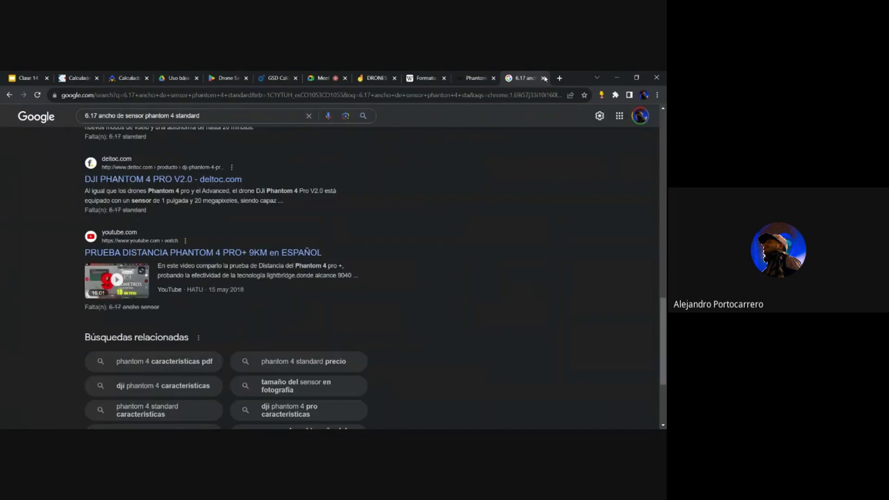
pyautogui.scroll(15, 415, 204)
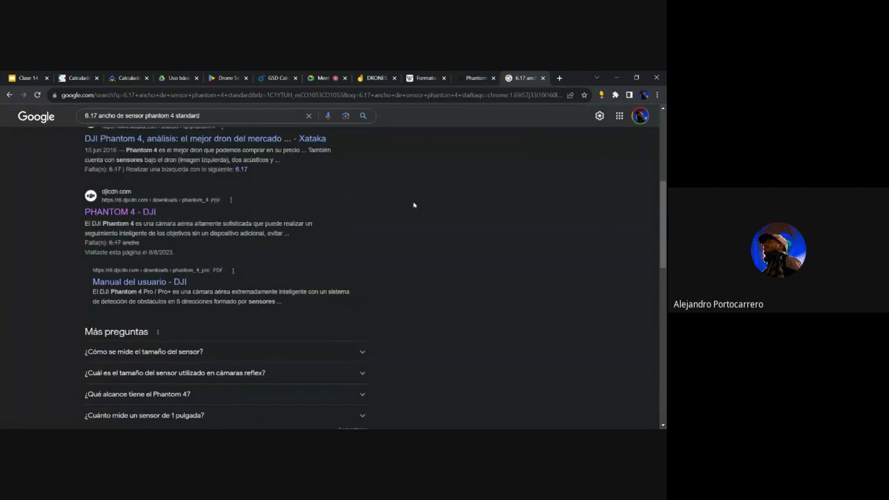
pyautogui.scroll(-4, 353, 208)
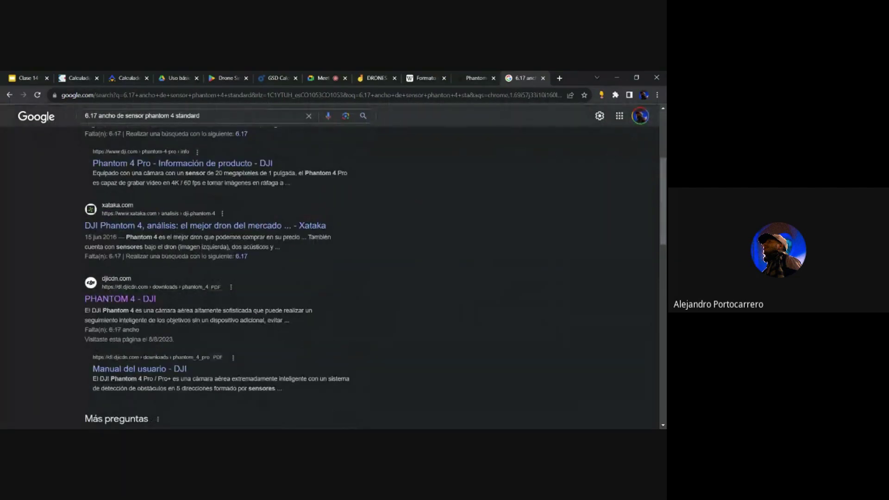
pyautogui.click(95, 301)
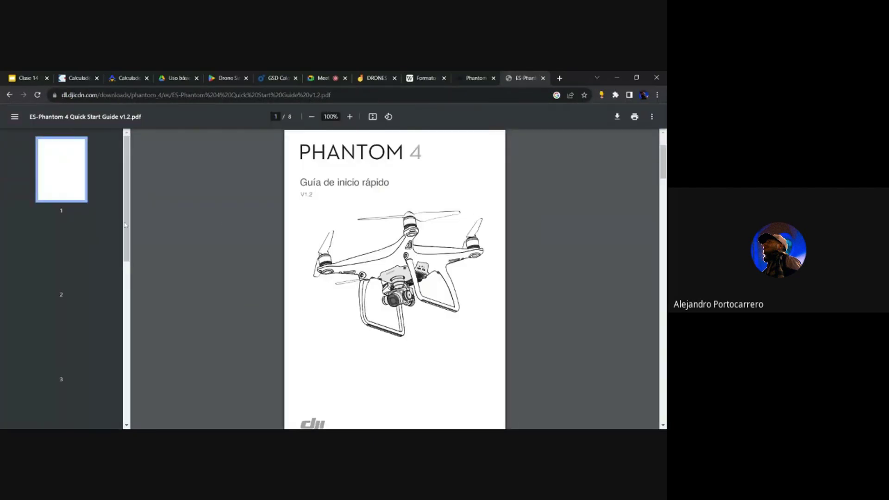
# - Go through the Phantom 4 quick start guide to the Especificaciones section on page 7
pyautogui.moveTo(126, 252); pyautogui.dragTo(126, 412)
pyautogui.scroll(10, 126, 412)
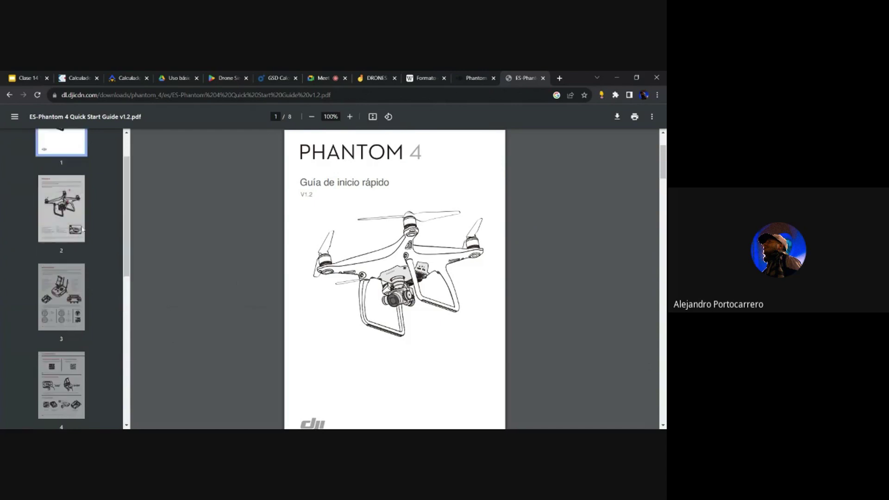
pyautogui.click(61, 208)
pyautogui.click(62, 296)
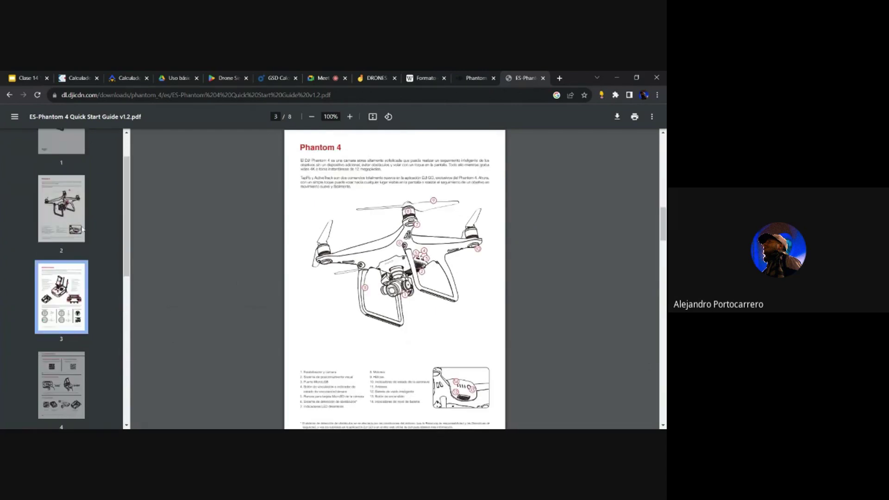
pyautogui.click(61, 385)
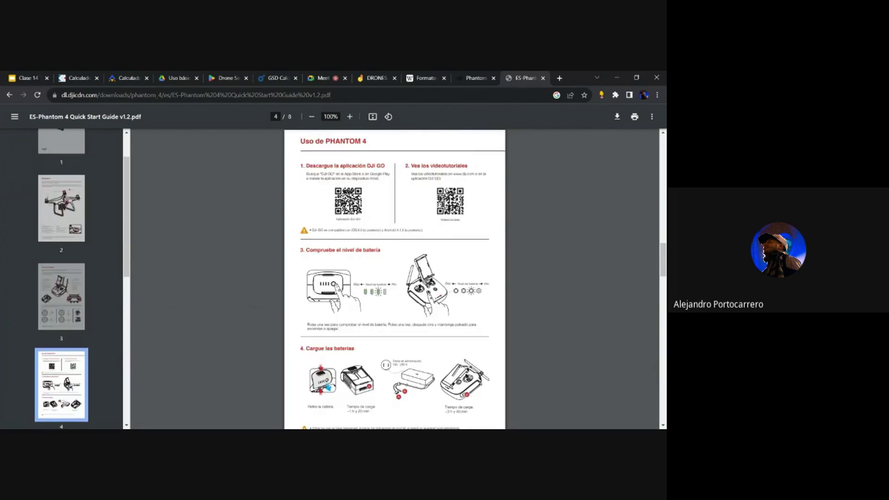
pyautogui.press('Down')
pyautogui.scroll(-15, 393, 277)
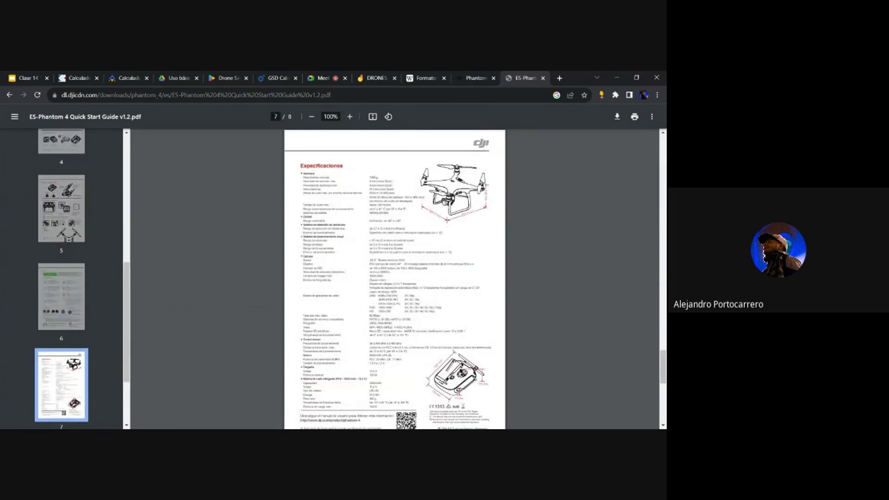
# - Highlight the Sensor entry in the guide's camera specifications and check it against the Wikipedia sensor format table
pyautogui.hotkey('ctrl', '+')
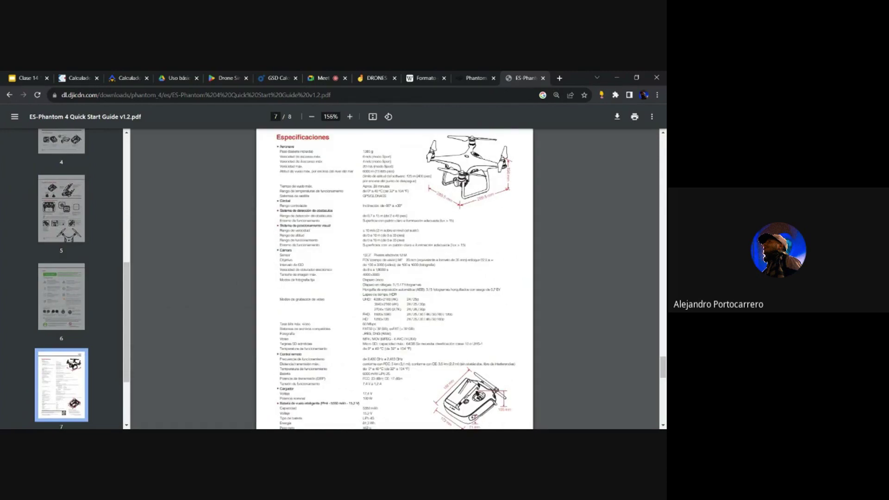
pyautogui.hotkey('ctrl', '+')
pyautogui.hotkey('ctrl', '+')
pyautogui.hotkey('ctrl', '+')
pyautogui.hotkey('ctrl', '+')
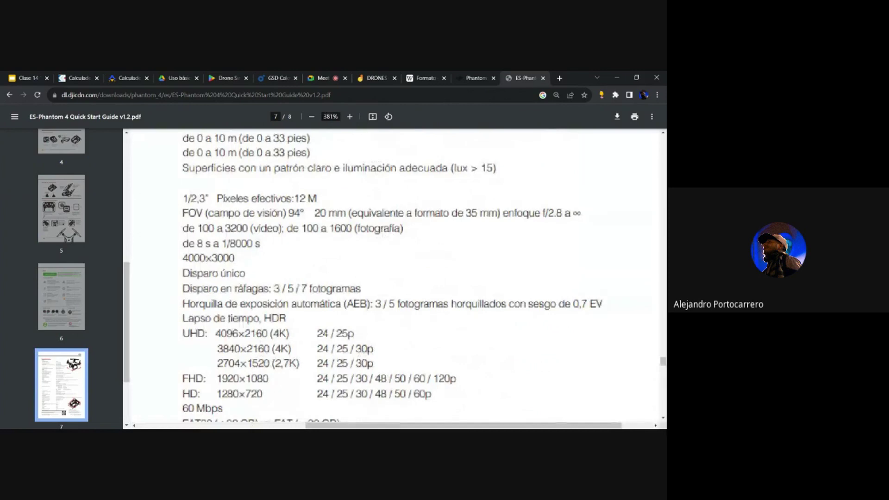
pyautogui.hotkey('ctrl', '-')
pyautogui.hotkey('ctrl', '-')
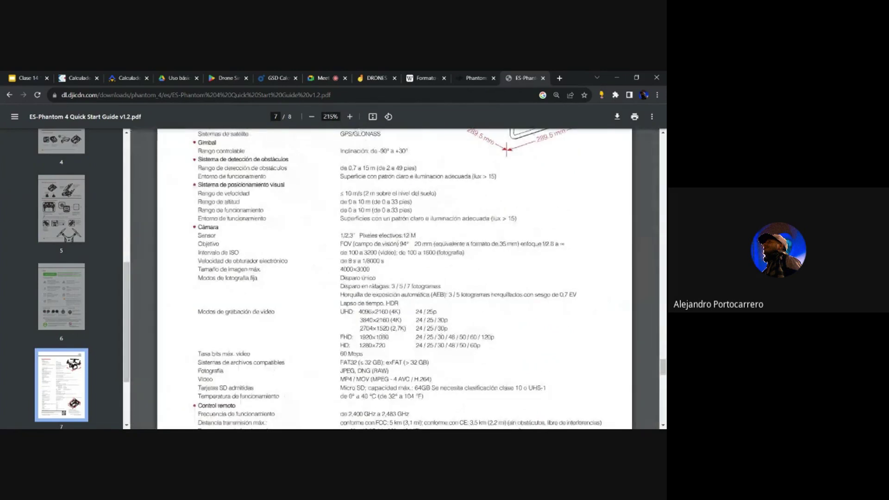
pyautogui.moveTo(340, 236); pyautogui.dragTo(415, 235)
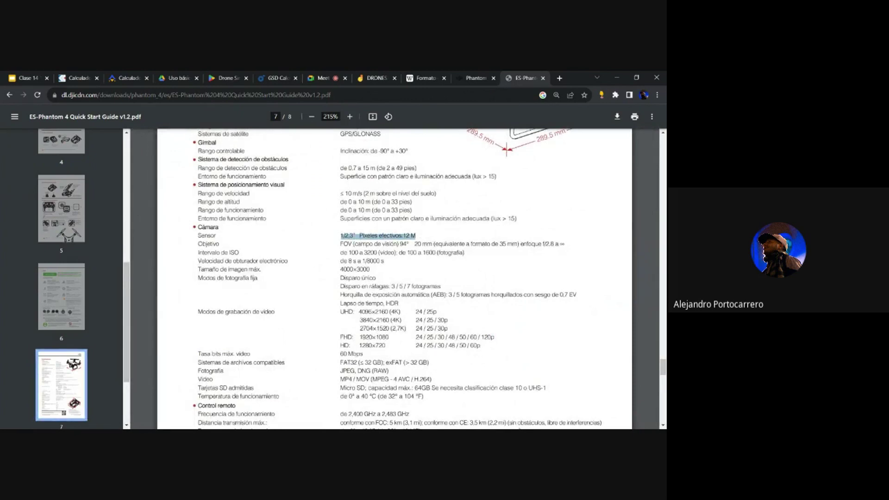
pyautogui.press('Escape')
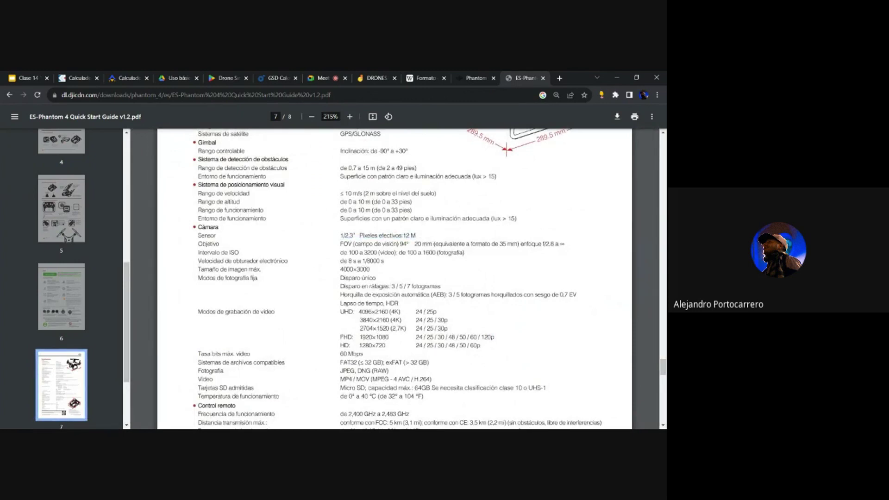
pyautogui.moveTo(340, 235); pyautogui.dragTo(352, 236)
pyautogui.press('Escape')
pyautogui.click(472, 77)
pyautogui.click(440, 77)
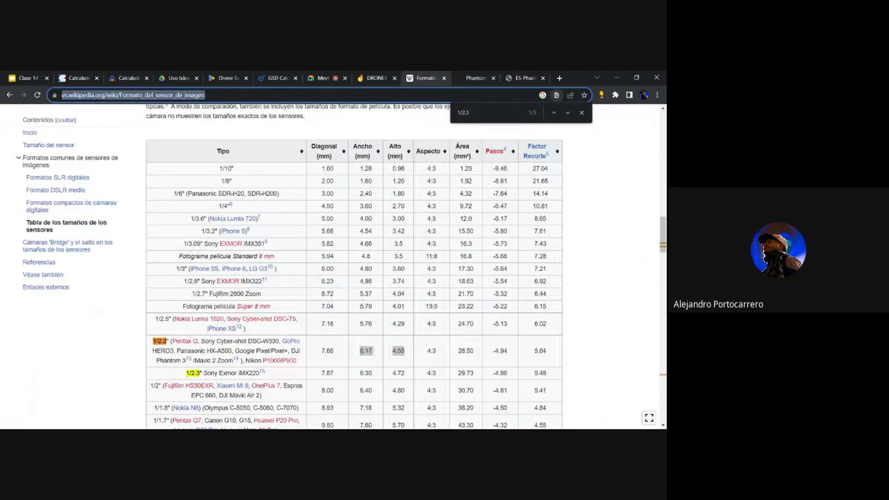
# - Move the DRONES Jamboard tab beside the class presentation's tab and switch to the Clase 14 15 16 presentation
pyautogui.click(367, 76)
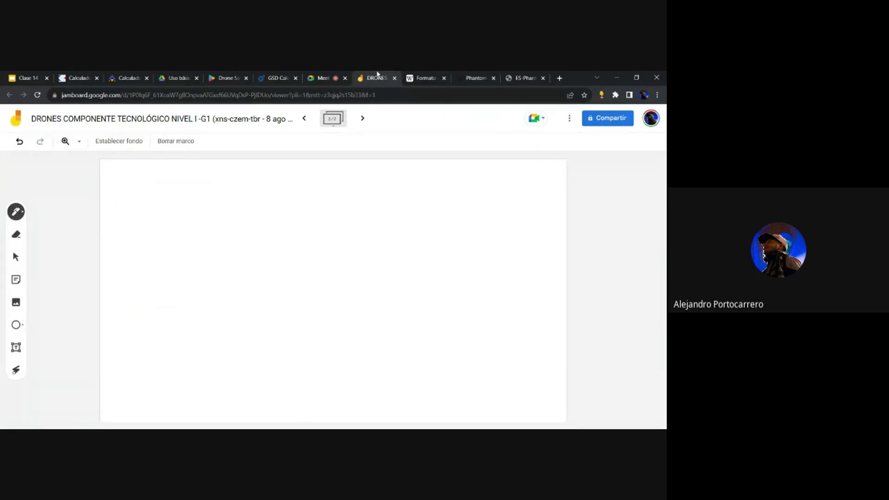
pyautogui.moveTo(369, 75); pyautogui.dragTo(90, 75)
pyautogui.click(36, 76)
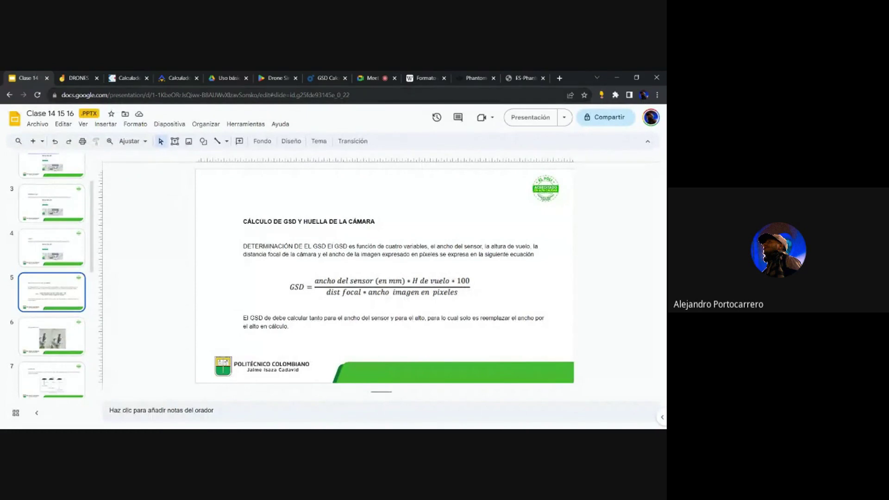
# - Check the Phantom 4 sensor specification and the Wikipedia sensor size table, returning to the GSD formula slide
pyautogui.click(478, 75)
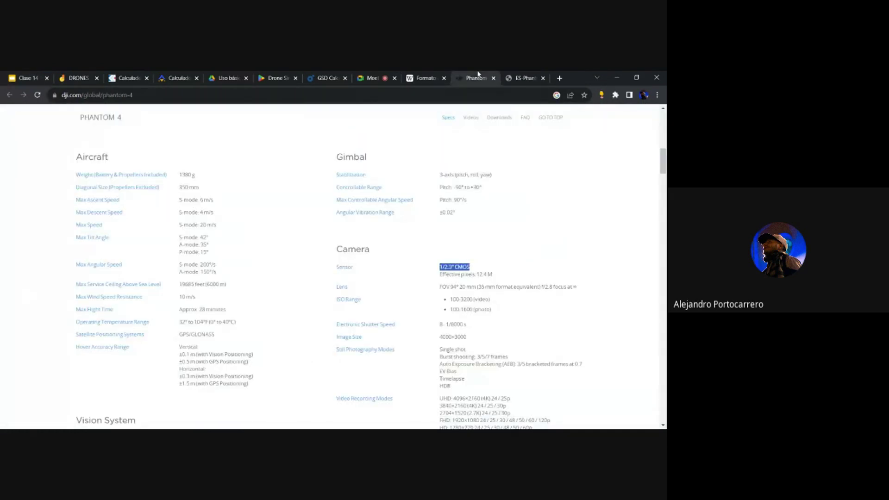
pyautogui.click(423, 76)
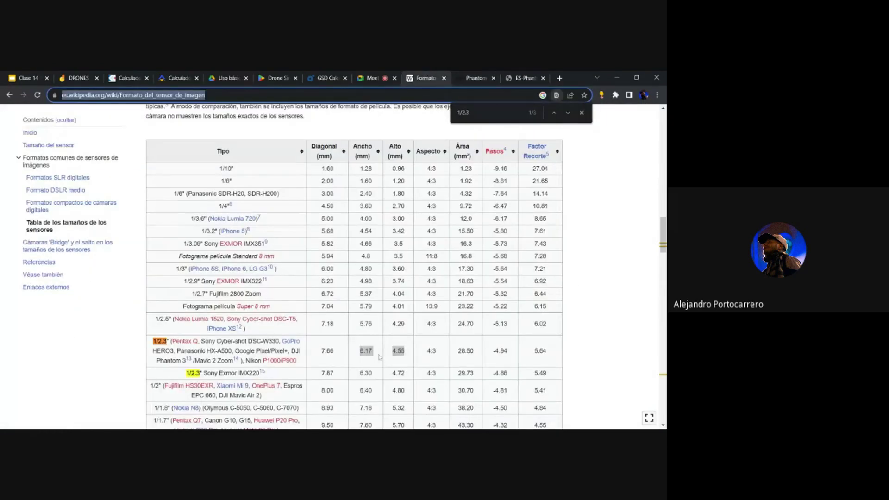
pyautogui.click(26, 77)
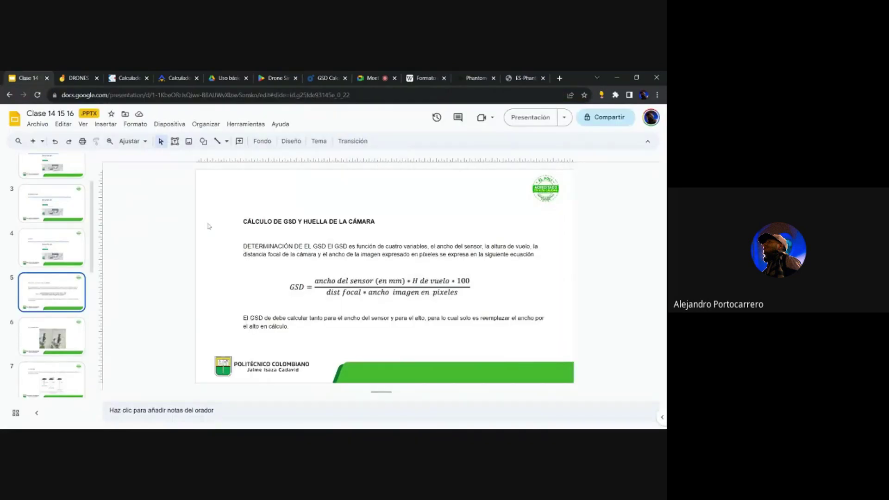
# - On the Jamboard, draw an opening parenthesis and add a widened text box beside it reading "6.17 x"
pyautogui.click(89, 76)
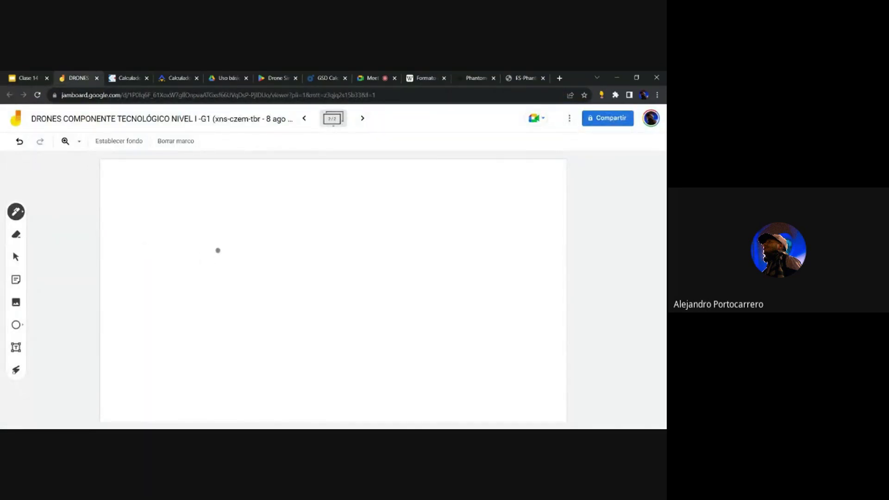
pyautogui.moveTo(218, 251); pyautogui.dragTo(217, 274)
pyautogui.click(15, 347)
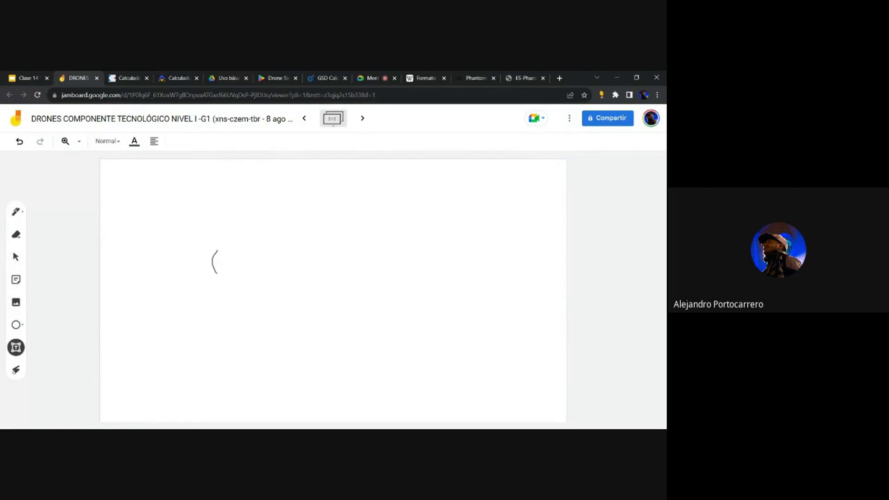
pyautogui.moveTo(223, 249); pyautogui.dragTo(284, 266)
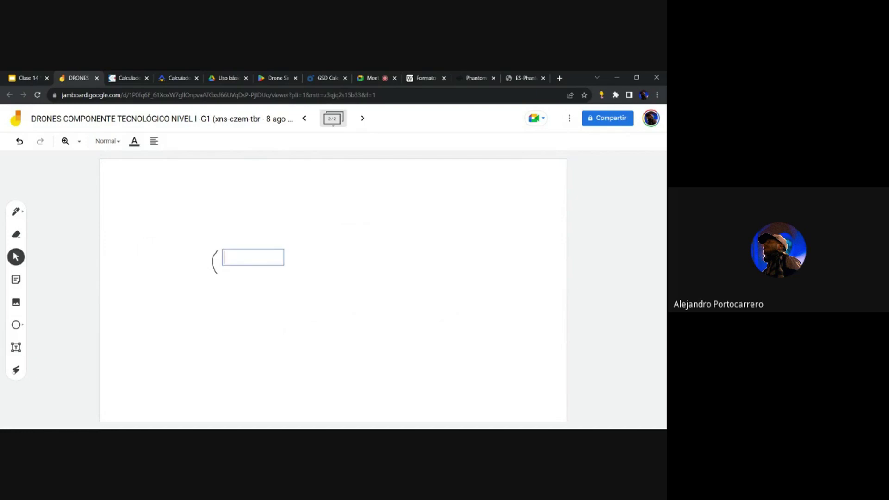
pyautogui.write('6.17 x')
pyautogui.moveTo(285, 258); pyautogui.dragTo(375, 260)
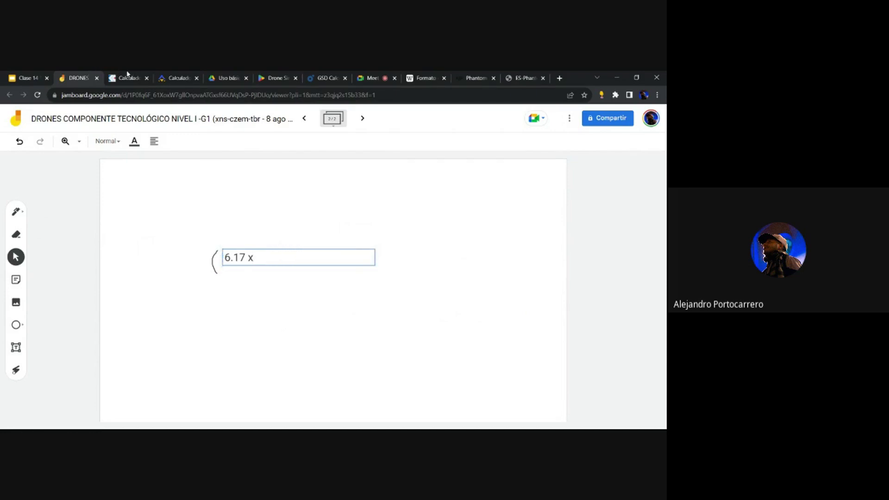
# - Check the numerator of the GSD formula on the slide and complete the Jamboard expression as "6.17 x 80 x 100"
pyautogui.click(33, 74)
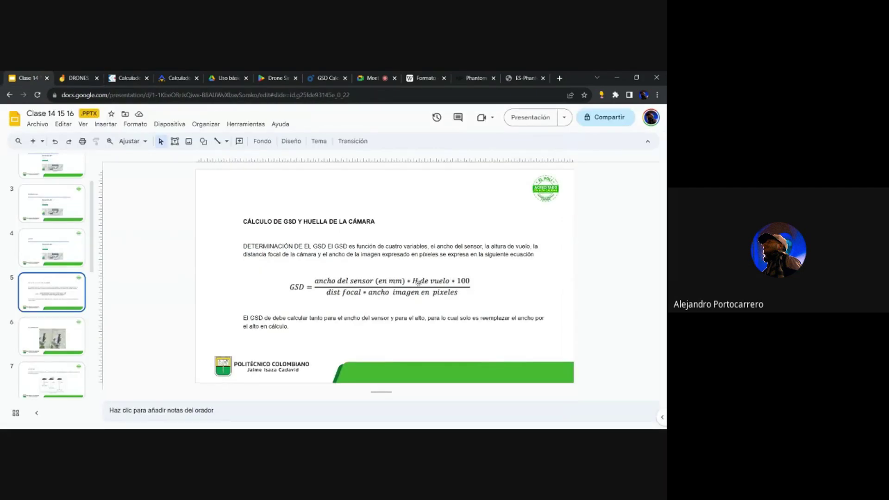
pyautogui.click(74, 77)
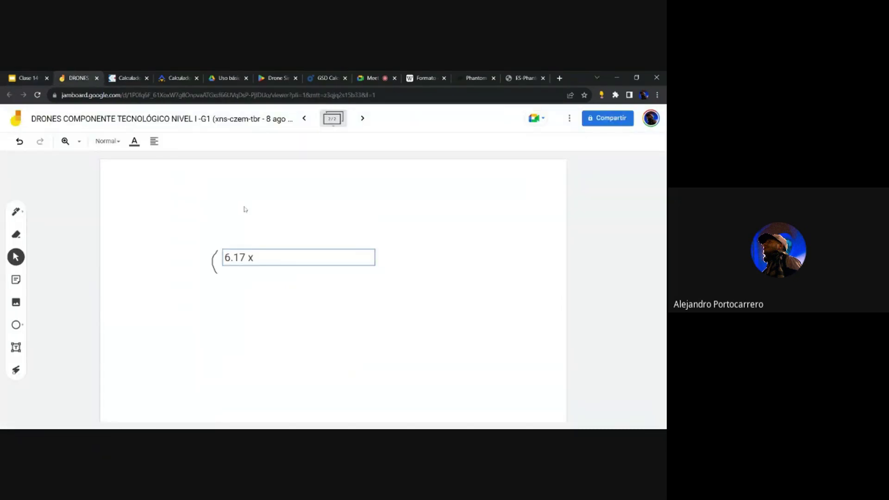
pyautogui.click(261, 258)
pyautogui.write('80 x 100')
pyautogui.click(398, 262)
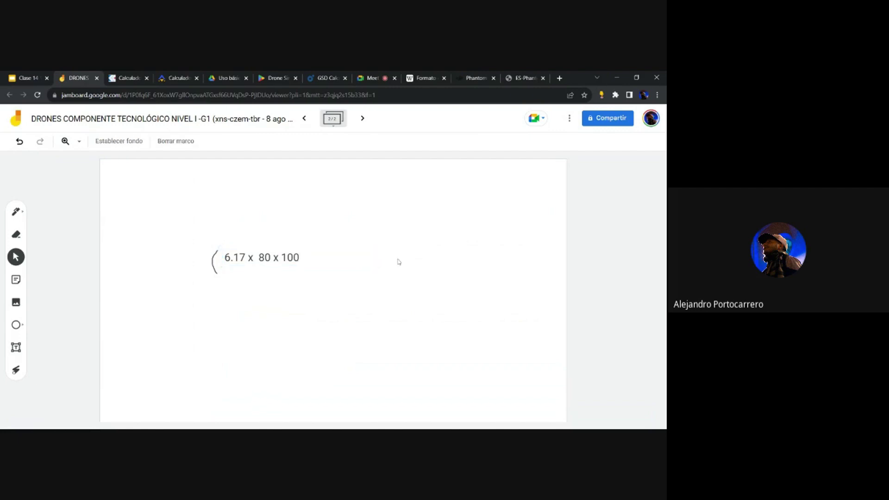
# - Draw a closing parenthesis, a division sign and a second opening parenthesis after the expression, and add an empty text box
pyautogui.click(15, 211)
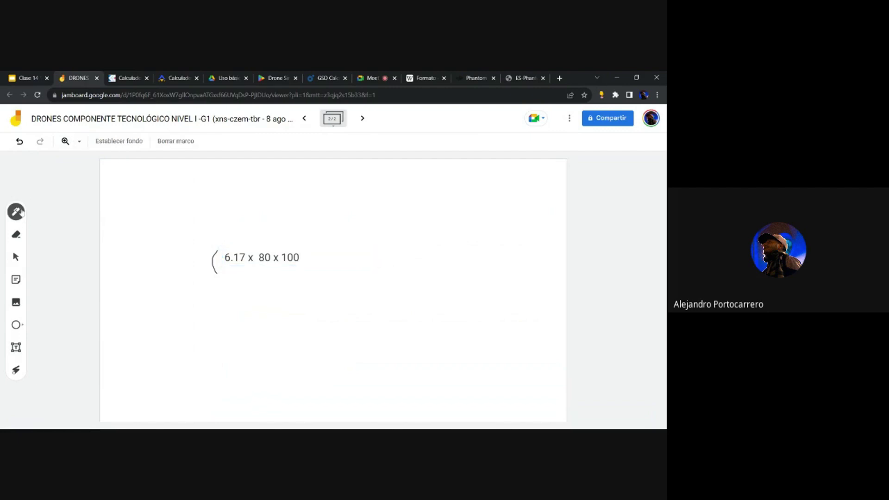
pyautogui.moveTo(306, 245)
pyautogui.mouseDown()
pyautogui.moveTo(305, 266)
pyautogui.moveTo(332, 256)
pyautogui.mouseUp()
pyautogui.click(325, 249)
pyautogui.click(325, 265)
pyautogui.moveTo(324, 264)
pyautogui.mouseDown()
pyautogui.moveTo(341, 254)
pyautogui.moveTo(346, 266)
pyautogui.mouseUp()
pyautogui.click(16, 348)
pyautogui.click(350, 250)
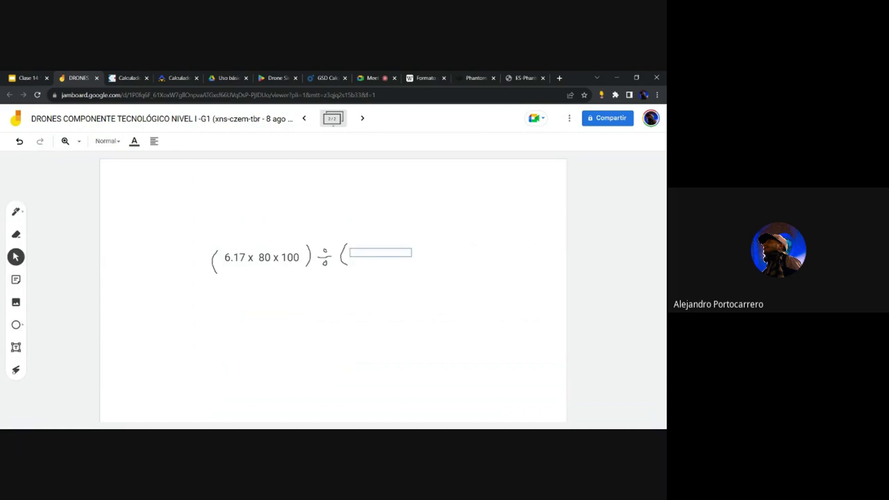
# - Check the GSD formula's denominator and highlight the 35 mm format equivalent note in the Phantom 4 lens specification
pyautogui.click(38, 76)
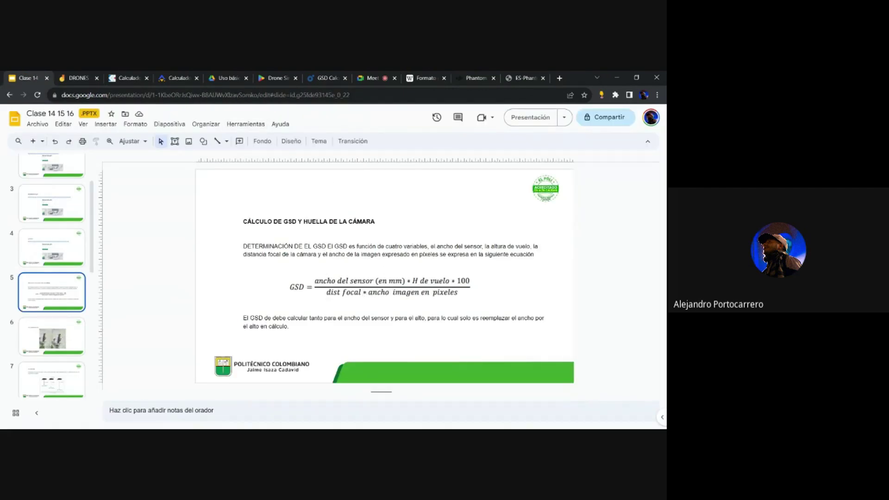
pyautogui.click(461, 77)
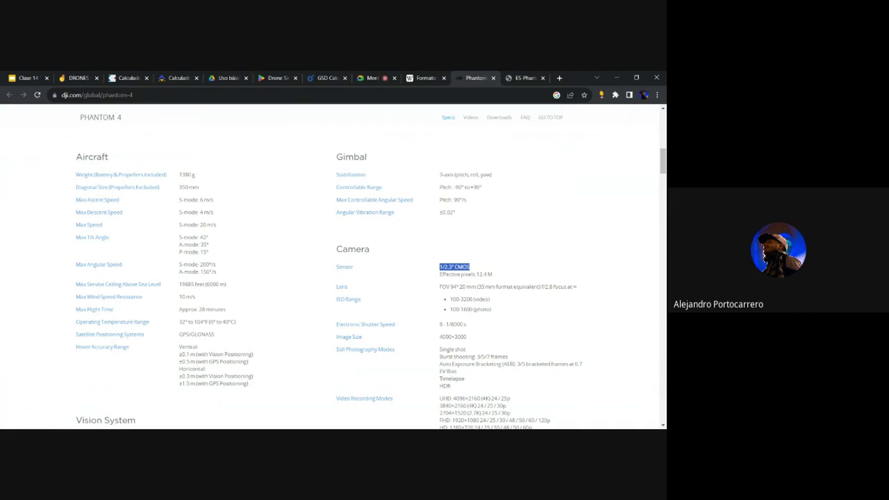
pyautogui.moveTo(478, 287); pyautogui.dragTo(540, 287)
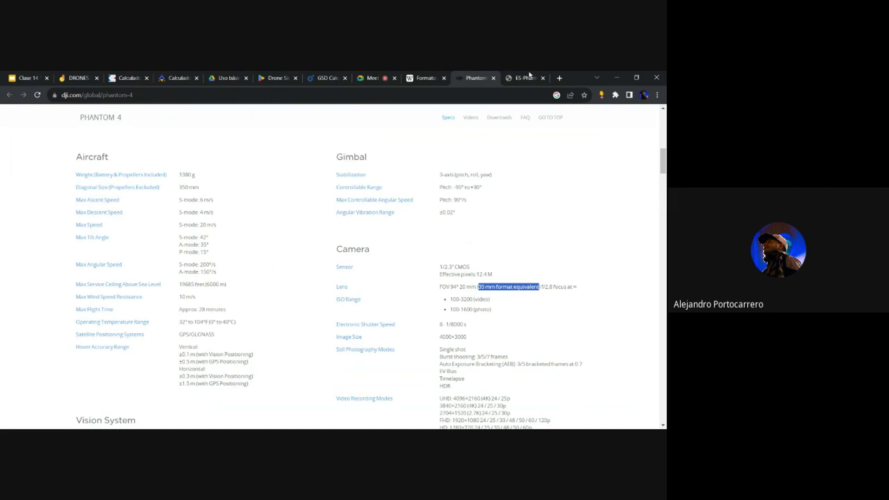
# - Select the Phantom 3 Pro in the Pilotbyte GSD Calculator and highlight its focal length
pyautogui.click(176, 78)
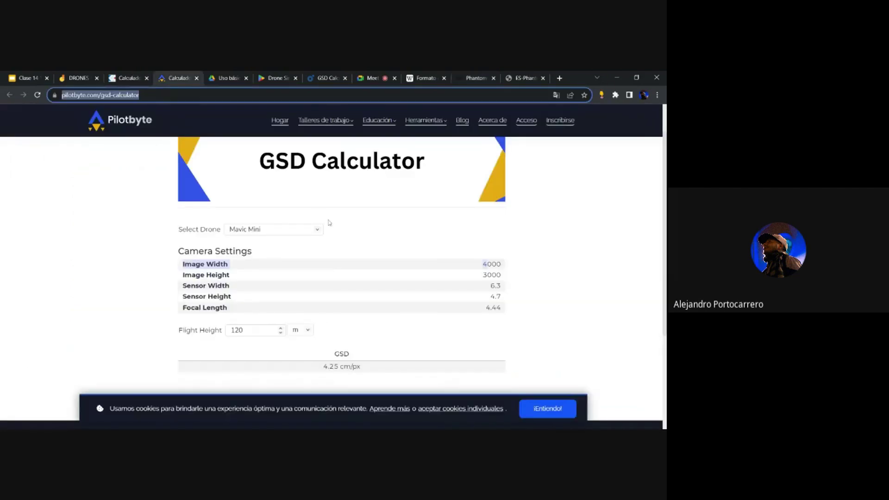
pyautogui.click(317, 233)
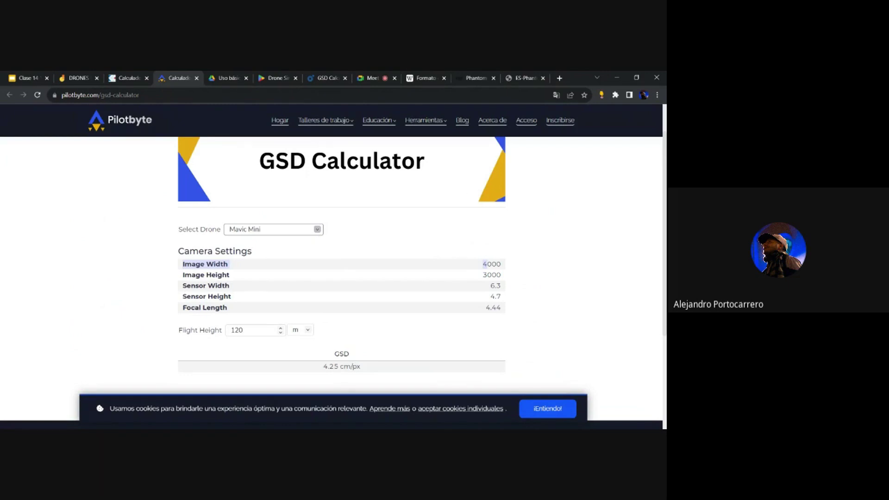
pyautogui.click(239, 279)
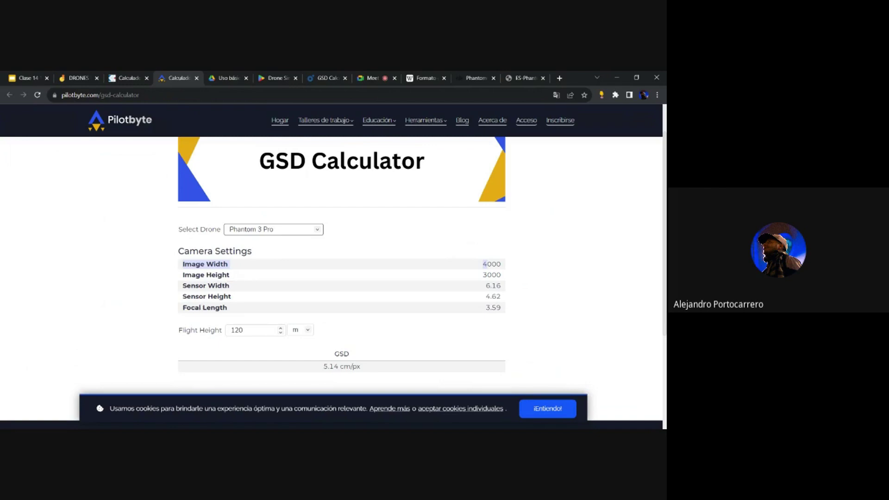
pyautogui.moveTo(183, 310); pyautogui.dragTo(488, 307)
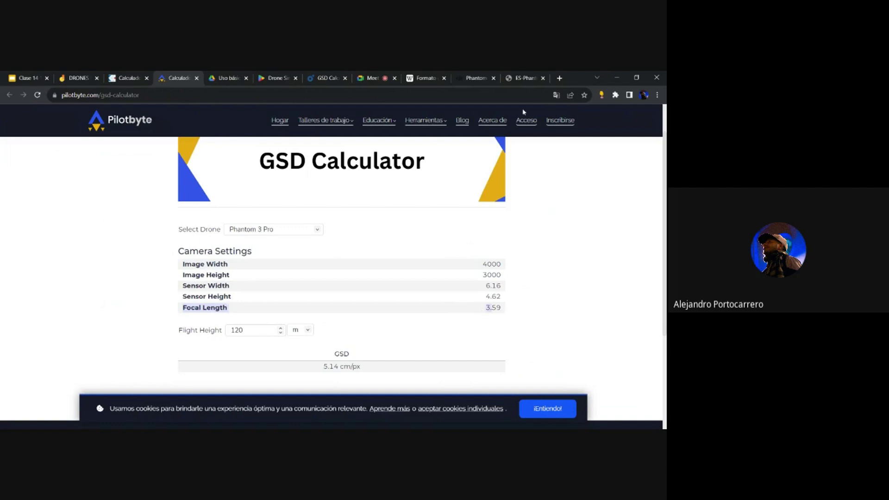
# - Check the Phantom 4 guide's camera data, and select the Phantom 3 Pro in the Calculadora de GSD to highlight its focal length
pyautogui.click(523, 74)
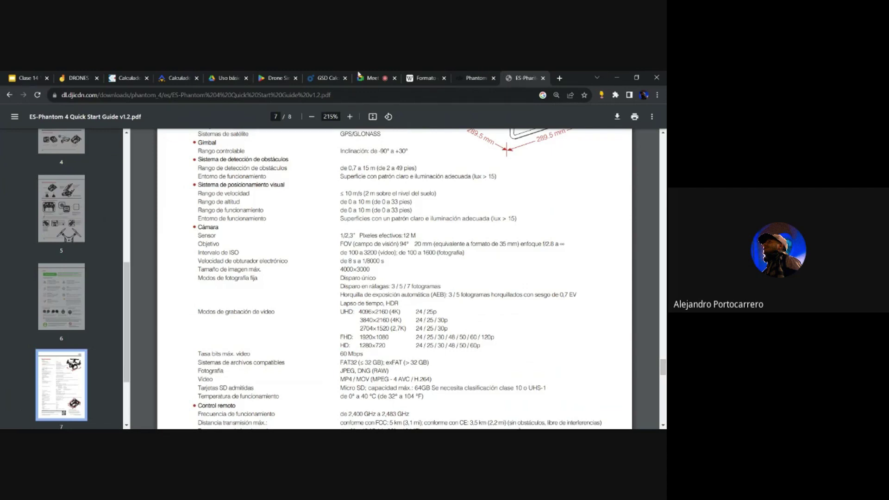
pyautogui.click(111, 75)
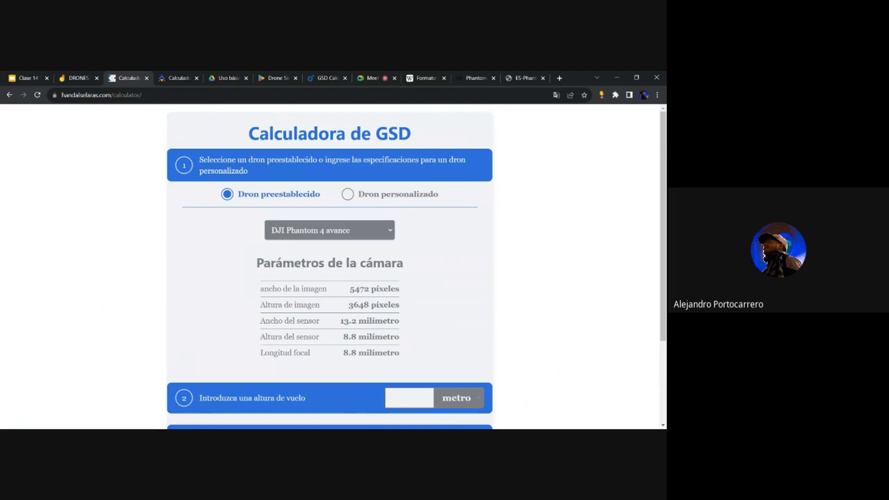
pyautogui.click(329, 230)
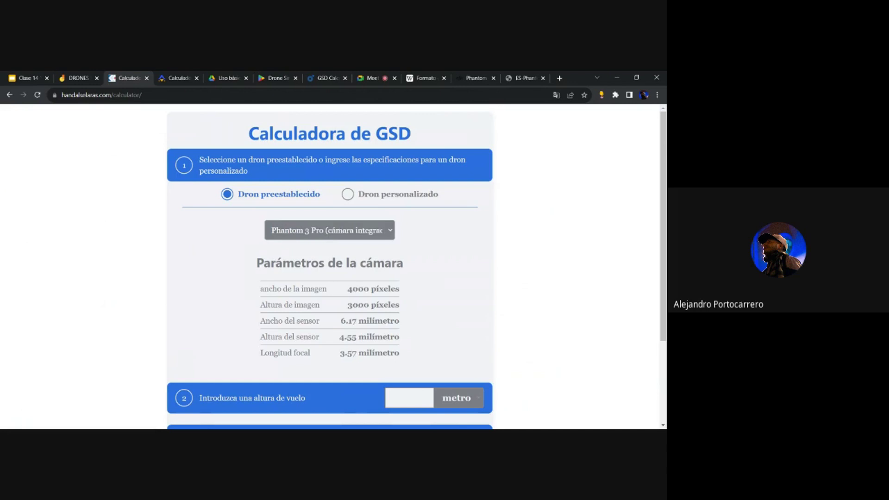
pyautogui.doubleClick(348, 353)
# - Compare the Phantom 3 Pro focal length in the Pilotbyte calculator with the specifications in the Phantom 4 Quick Start Guide
pyautogui.click(185, 75)
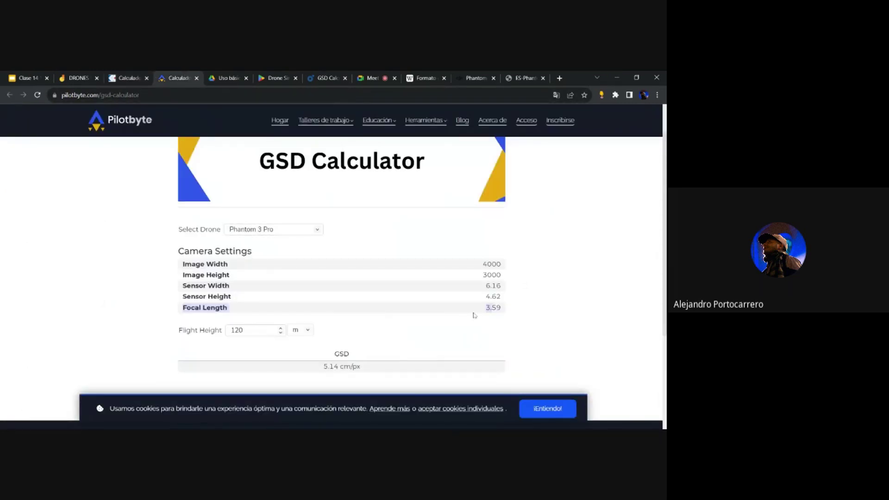
pyautogui.moveTo(501, 308); pyautogui.dragTo(483, 312)
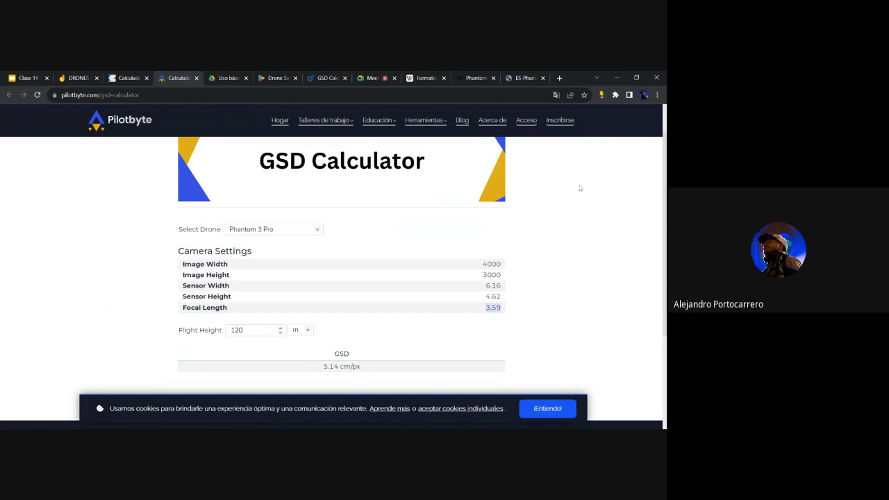
pyautogui.click(516, 75)
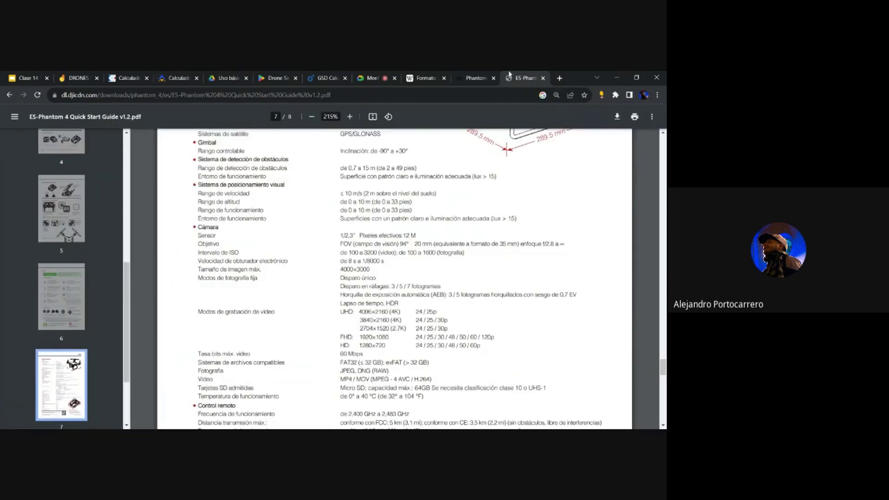
pyautogui.scroll(1, 395, 277)
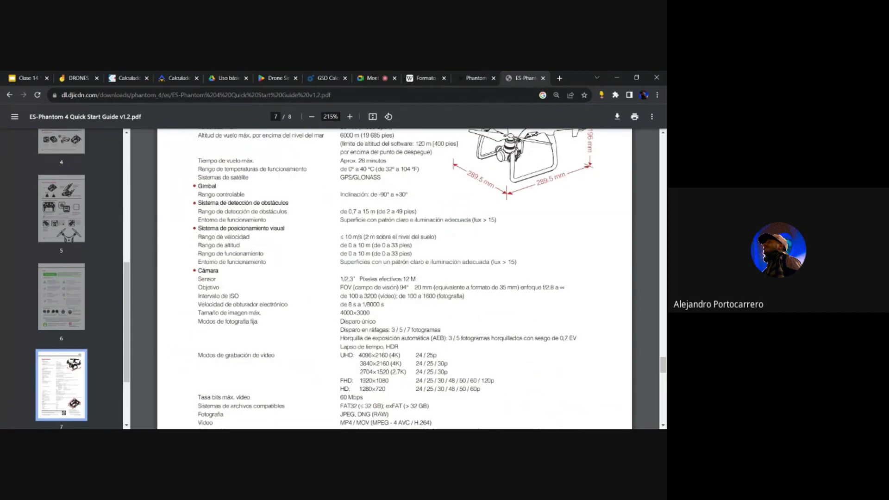
pyautogui.scroll(1, 394, 278)
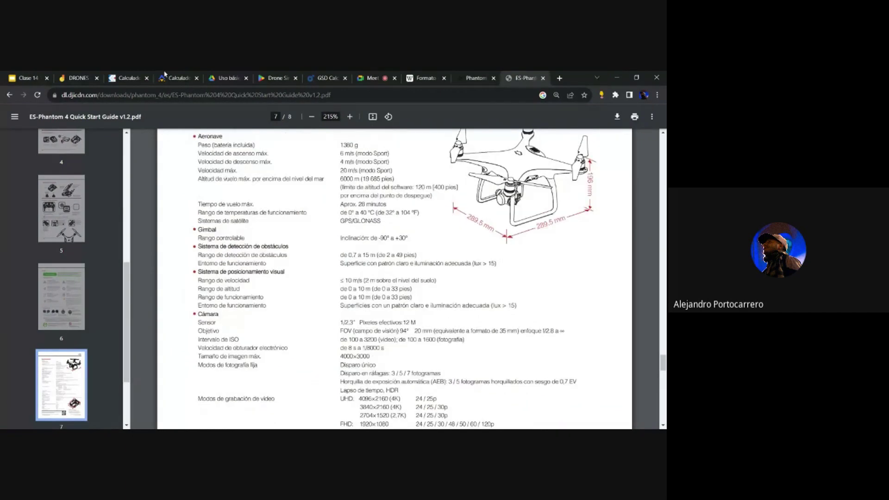
# - Review the unfinished Jamboard expression, the formula slide and the Phantom 3 Pro parameters in the Calculadora de GSD
pyautogui.click(90, 75)
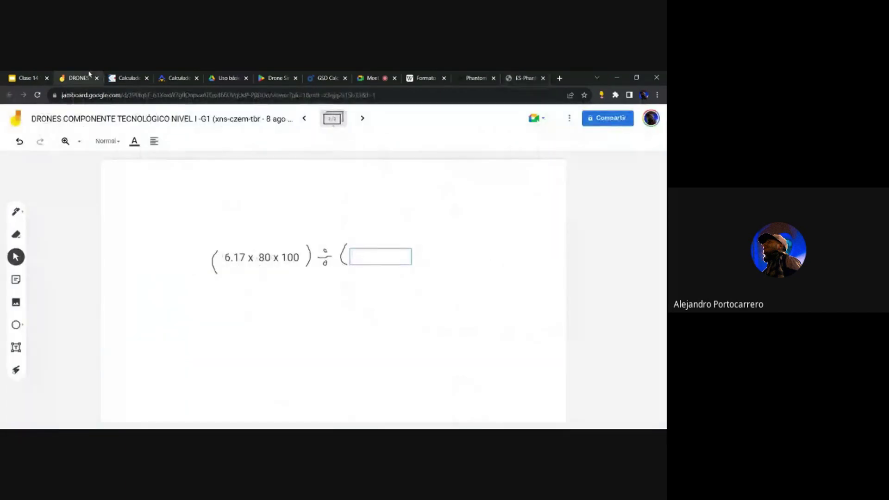
pyautogui.click(37, 75)
pyautogui.click(120, 75)
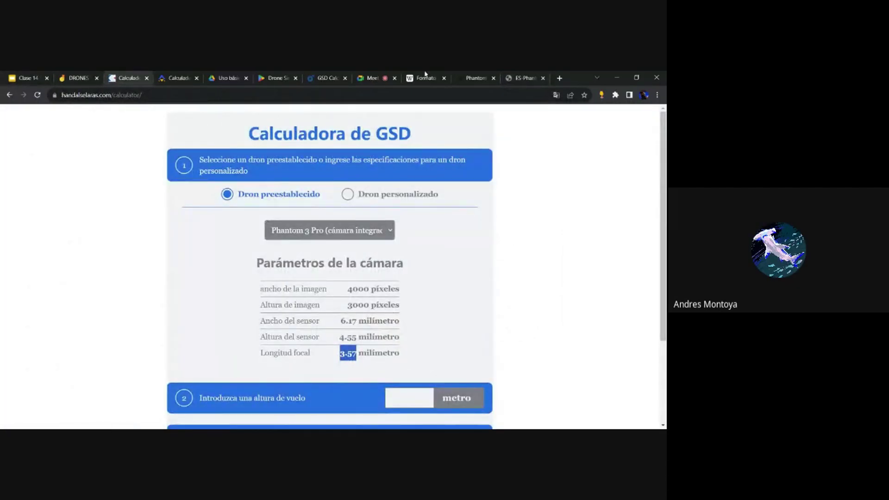
# - Examine the Phantom 4 specifications page for the camera's focal length, from the lens entry down to the Videos section
pyautogui.click(481, 75)
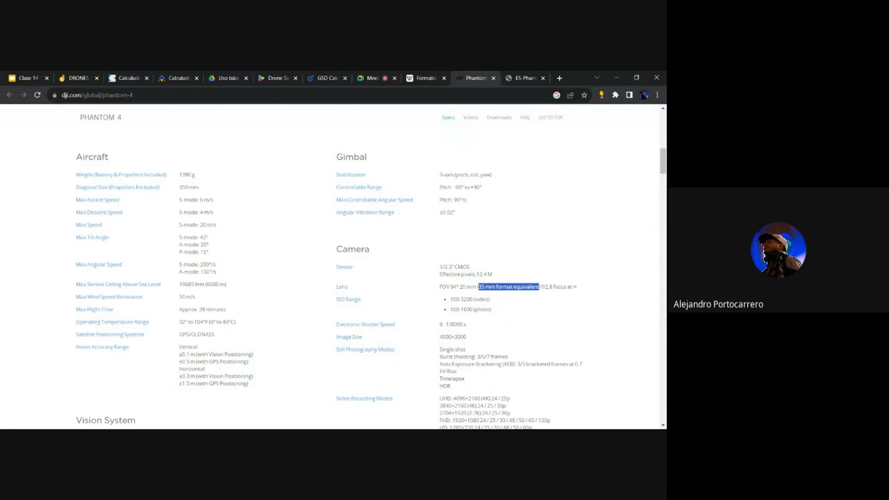
pyautogui.moveTo(459, 287); pyautogui.dragTo(503, 287)
pyautogui.click(497, 287)
pyautogui.scroll(-2, 525, 326)
pyautogui.scroll(-1, 529, 327)
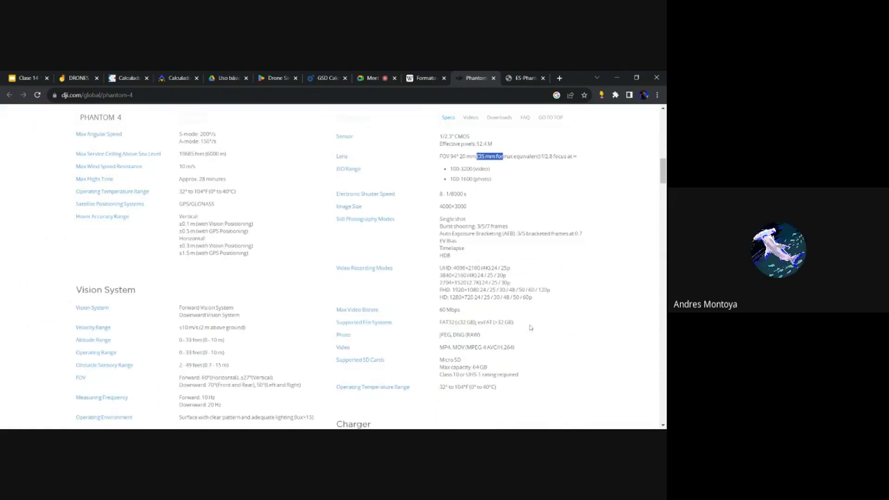
pyautogui.scroll(-3, 530, 328)
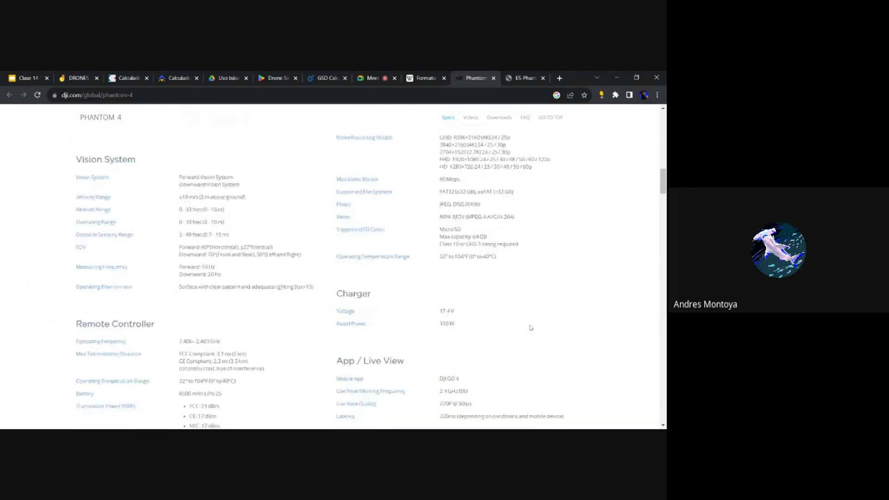
pyautogui.scroll(2, 531, 328)
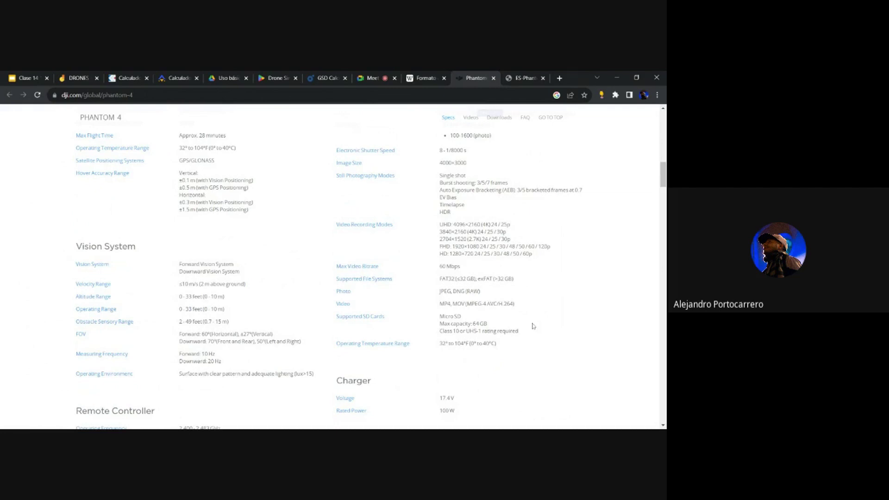
pyautogui.scroll(-2, 532, 326)
pyautogui.scroll(-5, 533, 324)
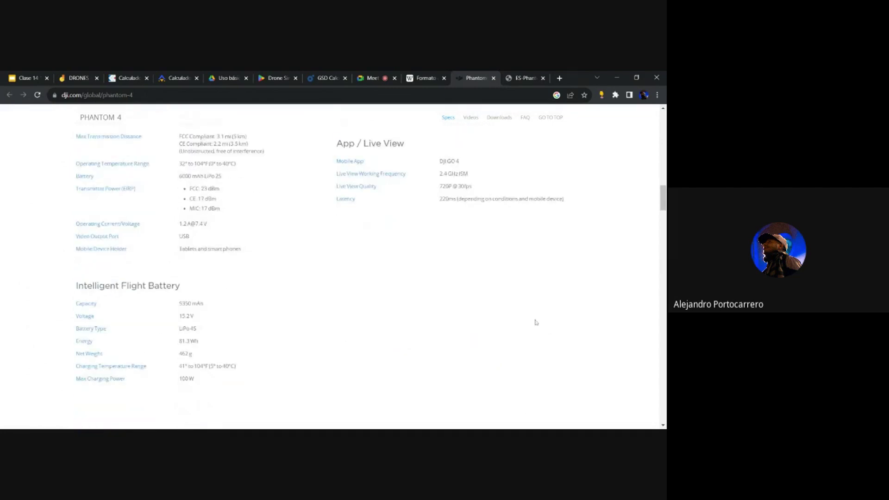
pyautogui.scroll(-2, 535, 322)
pyautogui.scroll(-3, 536, 322)
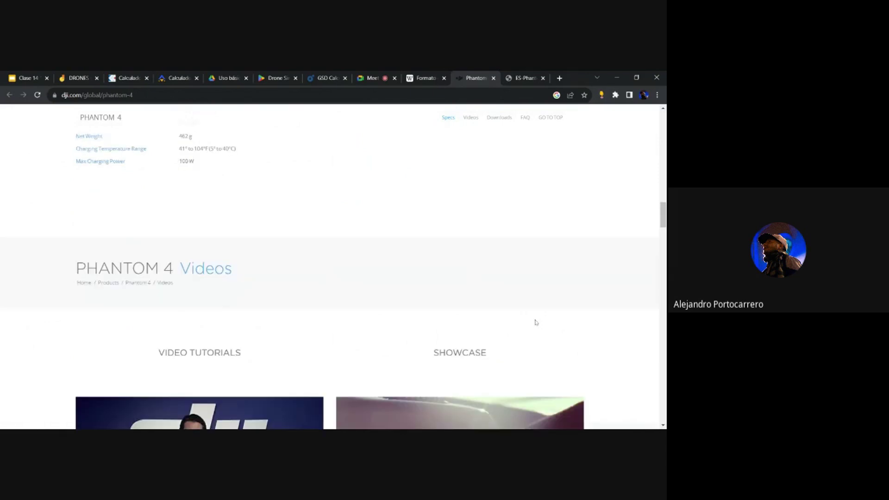
# - Return to the Camera section of the Phantom 4 specifications page and highlight the lens entry's focal length text
pyautogui.scroll(15, 535, 322)
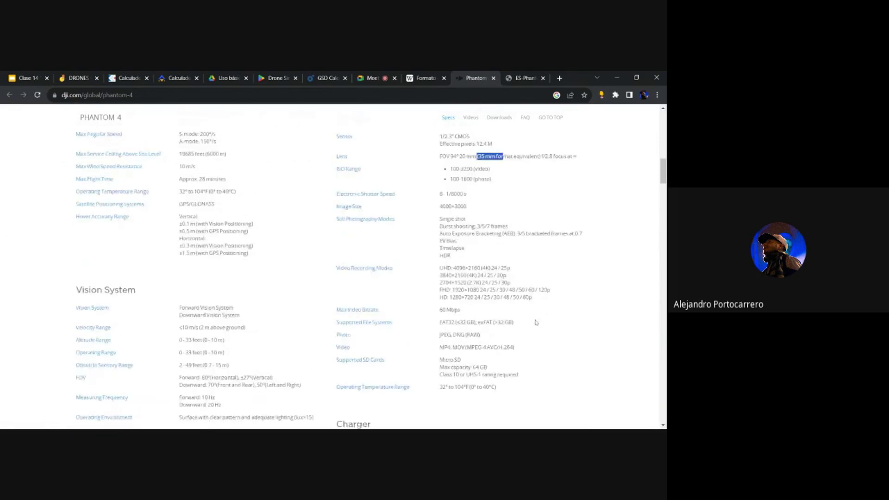
pyautogui.scroll(2, 535, 322)
pyautogui.scroll(2, 536, 322)
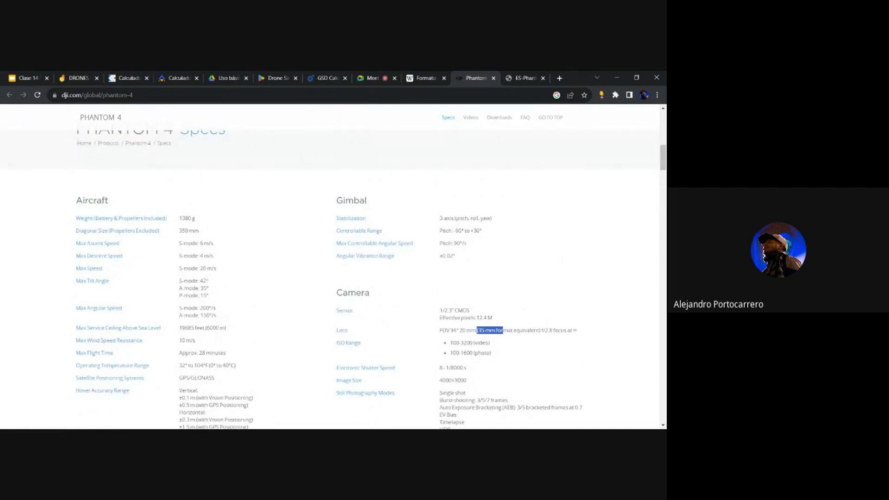
pyautogui.moveTo(440, 330); pyautogui.dragTo(496, 330)
pyautogui.click(481, 330)
pyautogui.click(496, 330)
# - Examine the Cámara data in the Phantom 4 Quick Start Guide, highlighting the image size and the Objetivo line's 35 mm equivalence
pyautogui.click(519, 76)
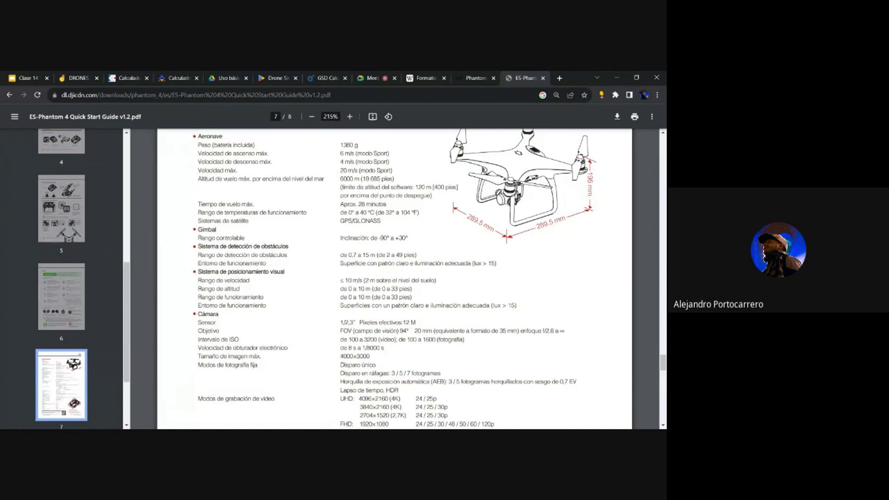
pyautogui.scroll(1, 394, 277)
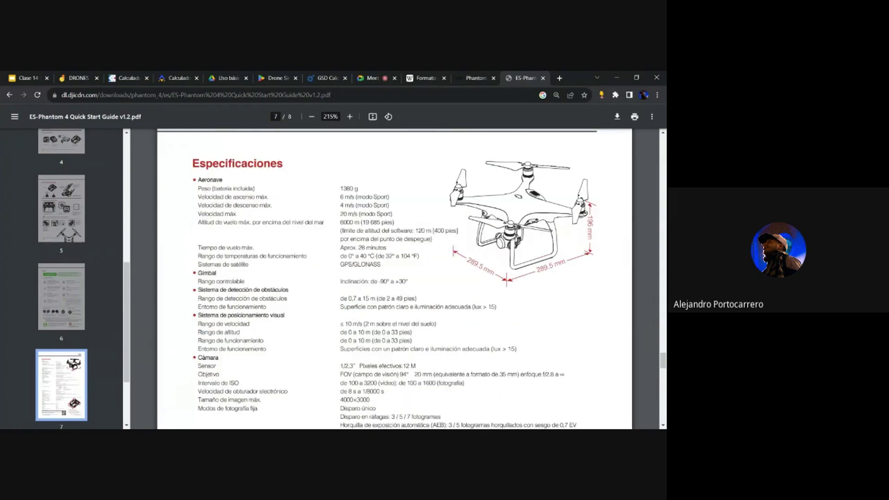
pyautogui.scroll(-2, 395, 278)
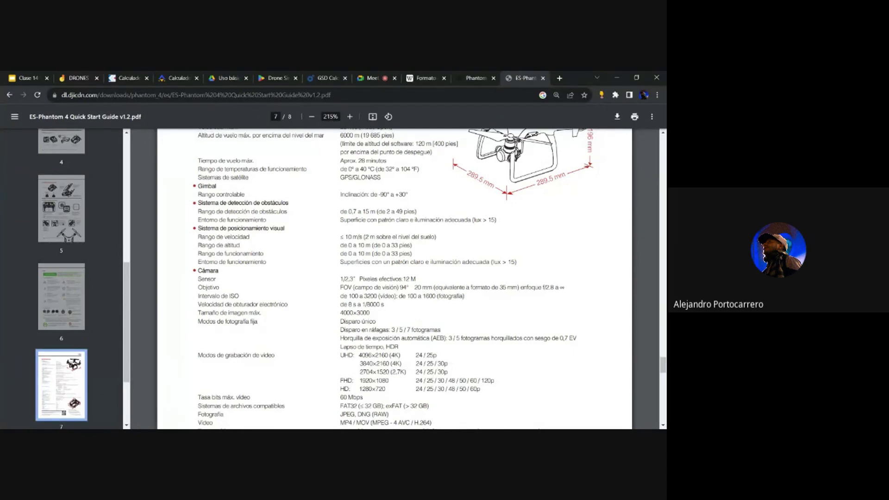
pyautogui.moveTo(369, 313); pyautogui.dragTo(341, 314)
pyautogui.moveTo(384, 304); pyautogui.dragTo(416, 279)
pyautogui.moveTo(414, 287); pyautogui.dragTo(558, 287)
pyautogui.moveTo(340, 287); pyautogui.dragTo(432, 288)
pyautogui.moveTo(494, 287); pyautogui.dragTo(524, 288)
# - Highlight the Phantom 3 Pro's focal length label and value in the Pilotbyte GSD Calculator
pyautogui.click(142, 74)
pyautogui.click(172, 75)
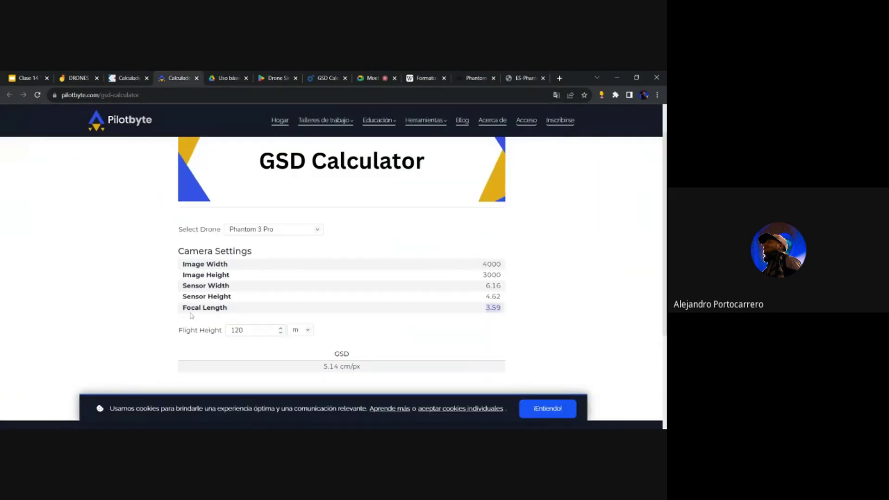
pyautogui.moveTo(184, 308); pyautogui.dragTo(253, 311)
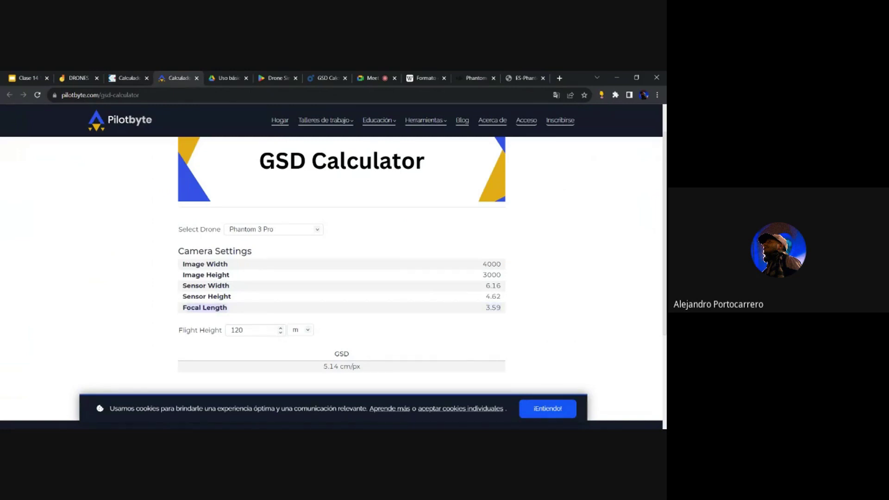
pyautogui.doubleClick(502, 309)
# - Move the Omni GSD Calculator tab beside the Pilotbyte tab, and review its formula, variable definitions and worked example
pyautogui.moveTo(302, 75); pyautogui.dragTo(234, 74)
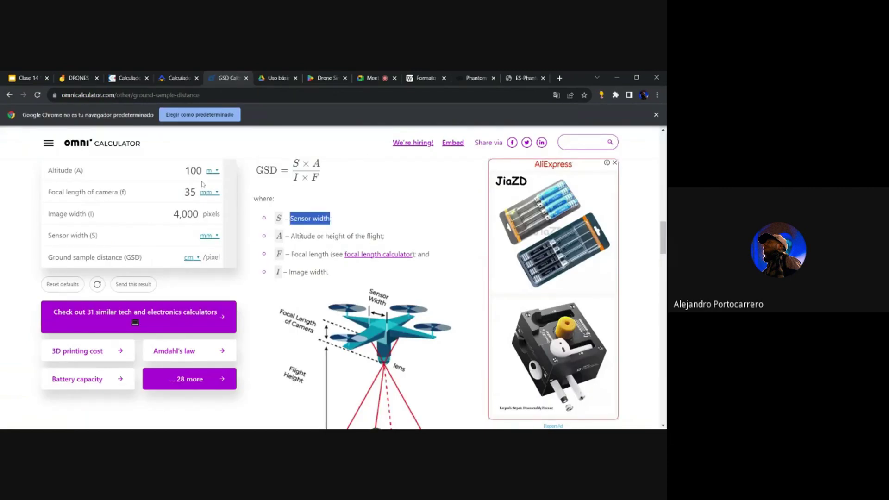
pyautogui.scroll(5, 472, 253)
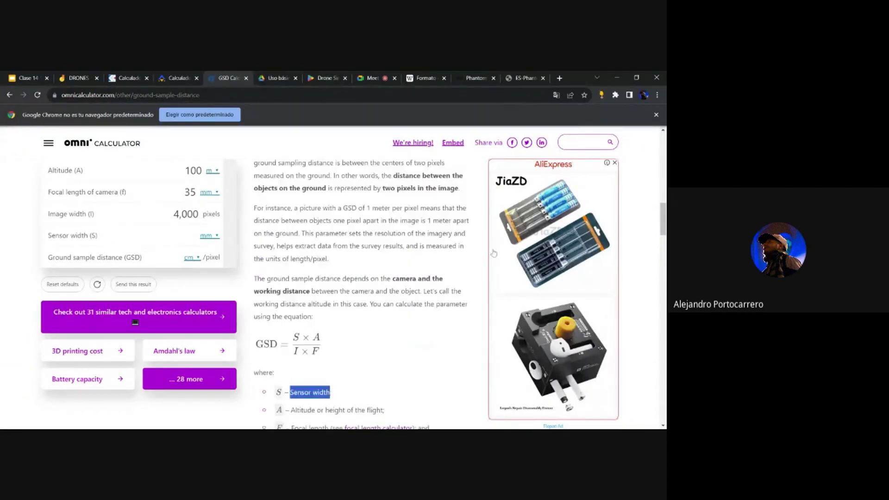
pyautogui.scroll(8, 333, 277)
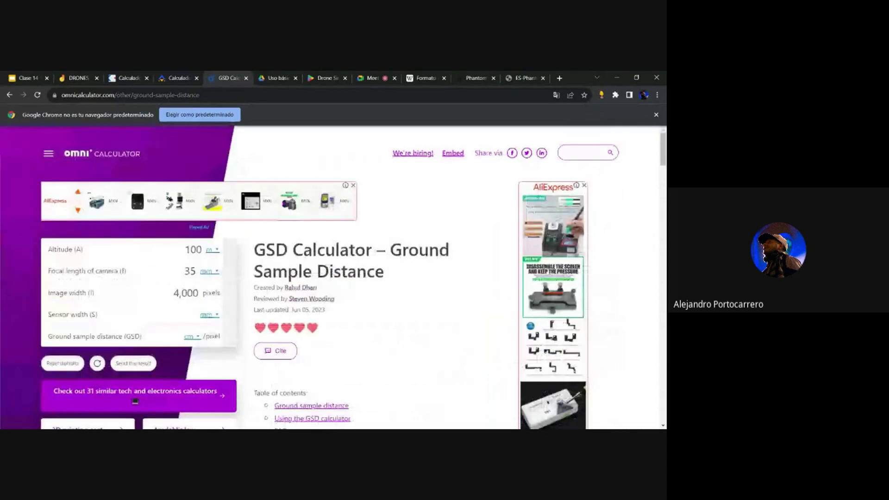
pyautogui.scroll(-10, 454, 255)
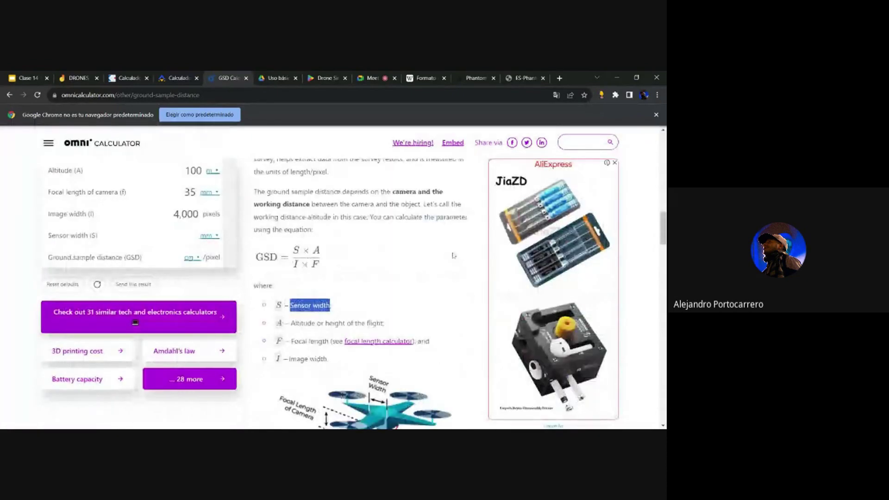
pyautogui.scroll(-10, 453, 255)
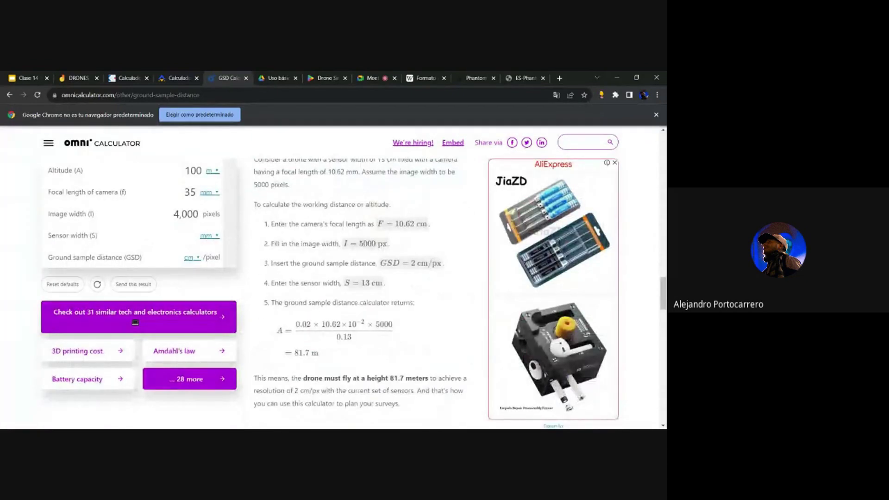
pyautogui.scroll(-1, 454, 255)
pyautogui.scroll(-15, 453, 255)
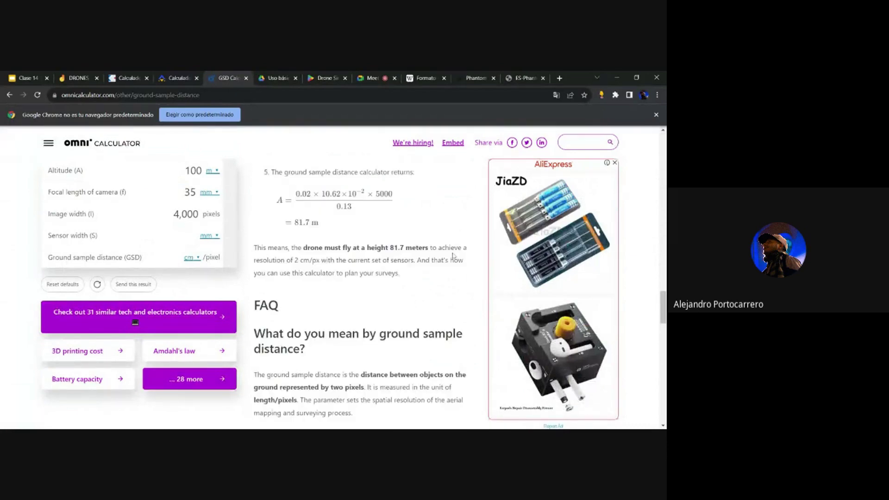
# - Recheck the Wikipedia sensor format table, the Phantom 4 specifications page and the Quick Start Guide for the focal length
pyautogui.click(428, 78)
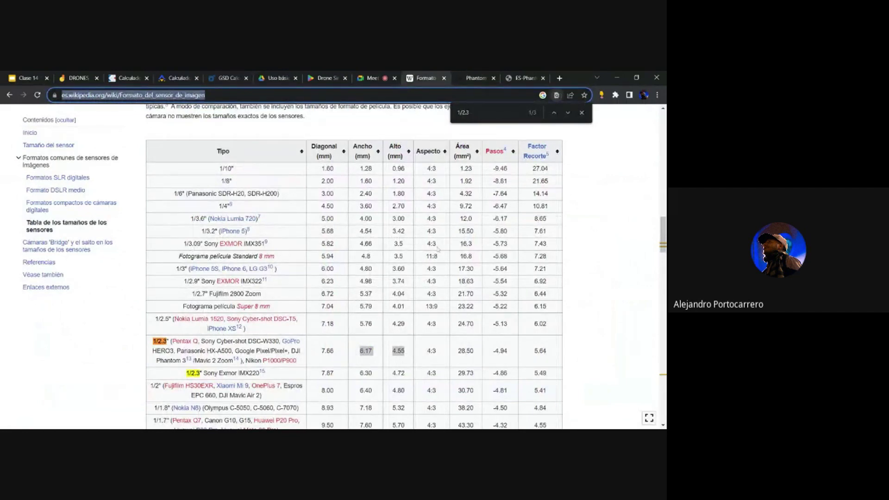
pyautogui.click(476, 77)
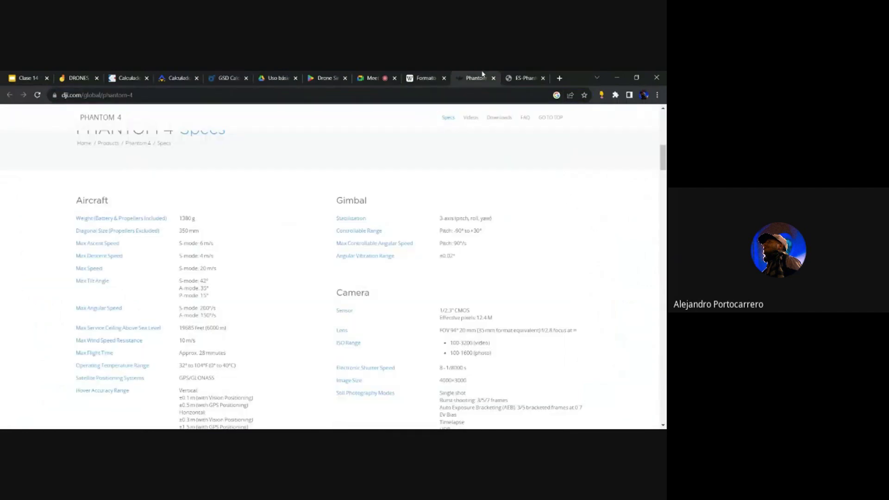
pyautogui.click(524, 78)
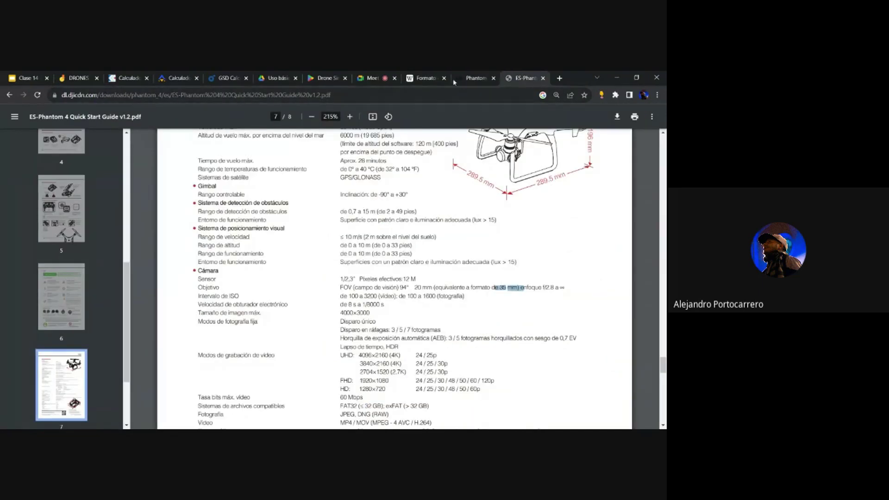
# - Search Google for "distancia focal phantom 3 pro"
pyautogui.click(453, 95)
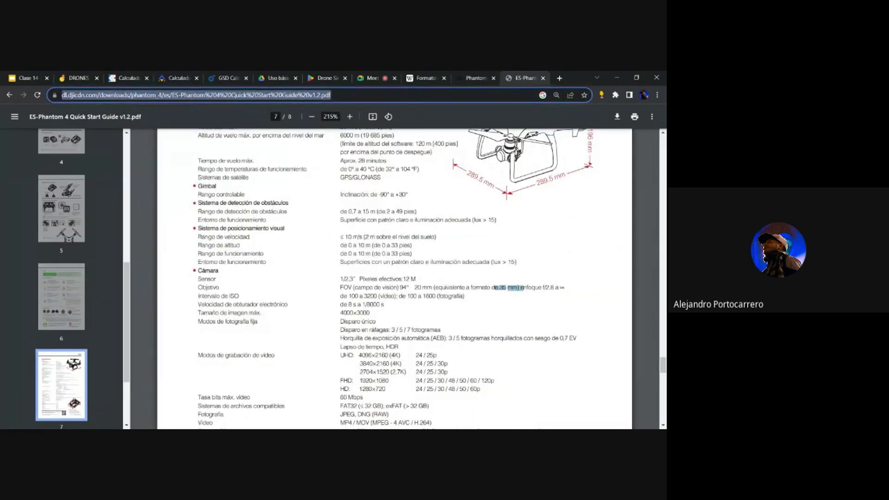
pyautogui.write('distancia')
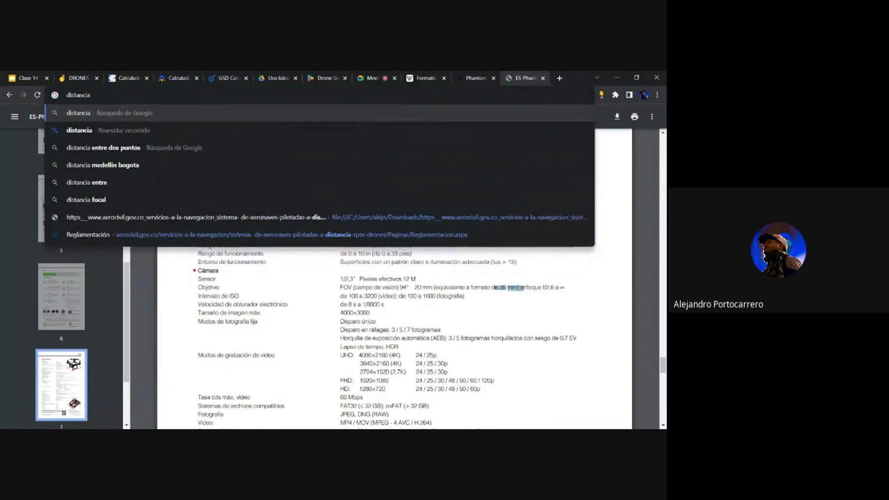
pyautogui.write(' focal')
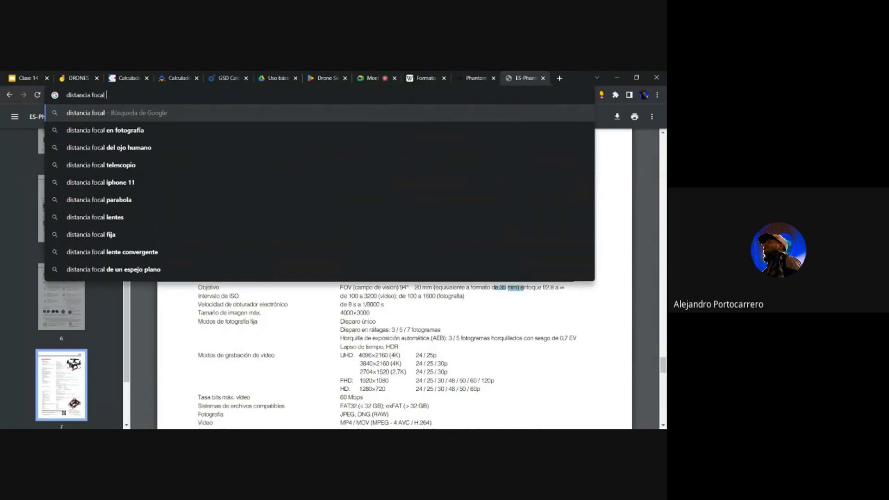
pyautogui.write(' phant')
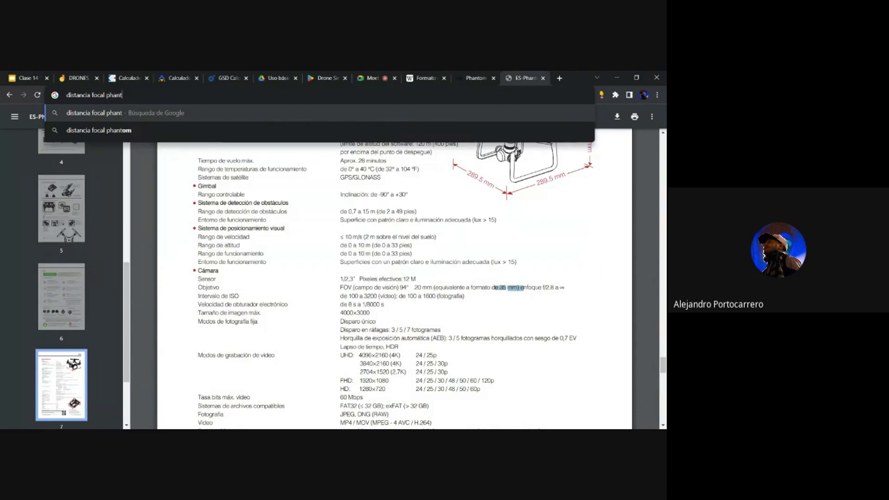
pyautogui.write('om')
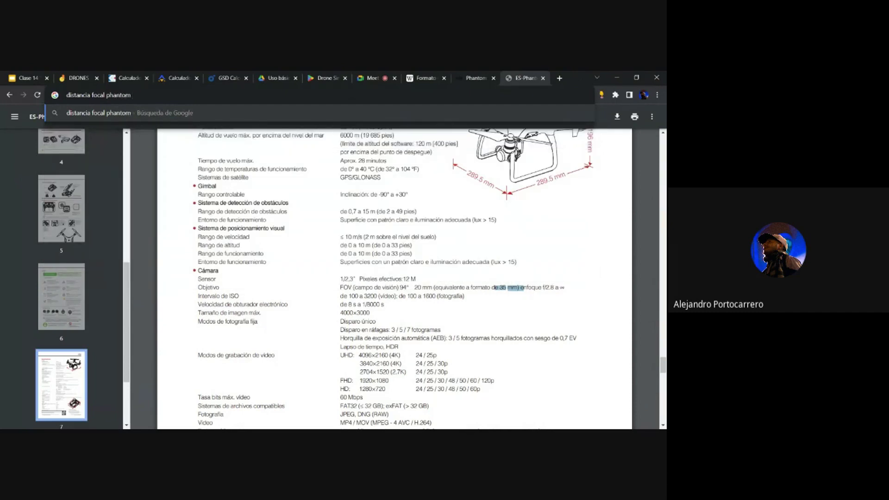
pyautogui.write(' 3 pro')
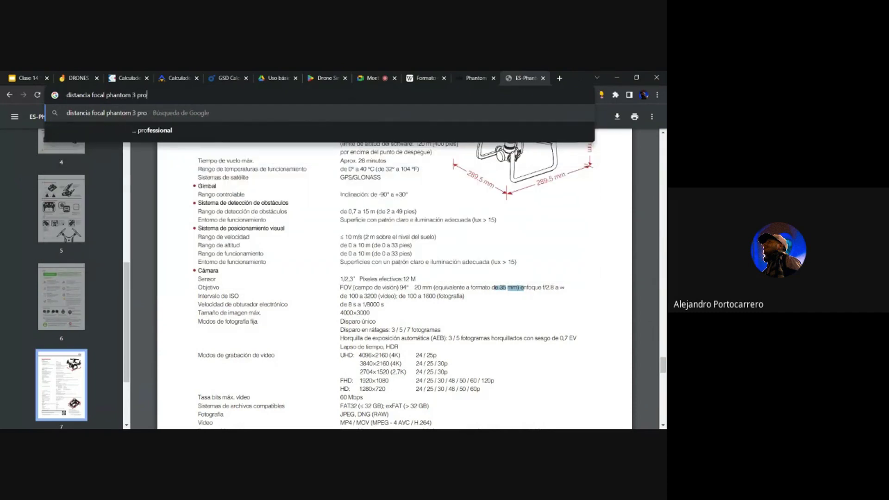
pyautogui.press('Return')
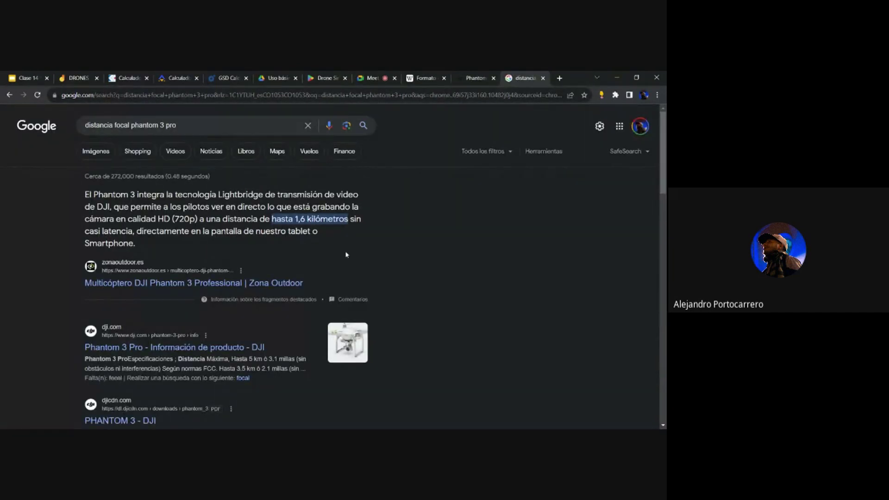
# - Open DJI's Phantom 3 Pro product information result in a new tab, skim the remaining results, and switch to that page
pyautogui.scroll(-2, 346, 254)
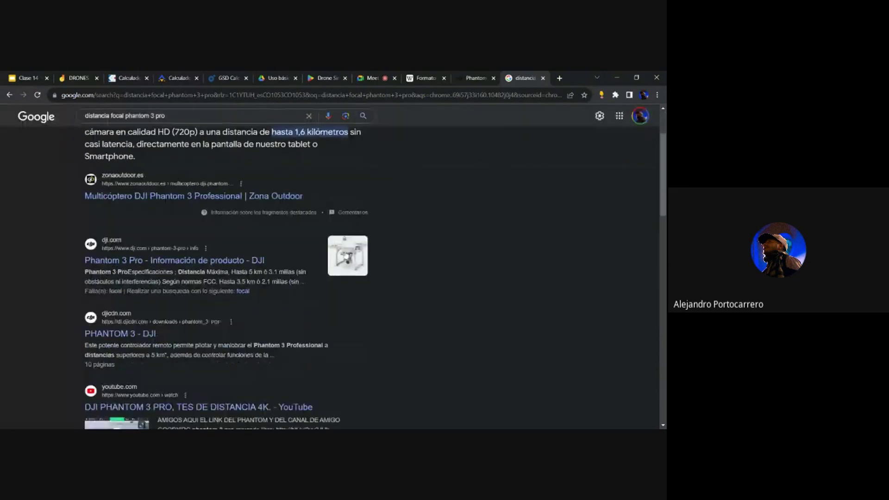
pyautogui.middleClick(227, 260)
pyautogui.scroll(-2, 227, 262)
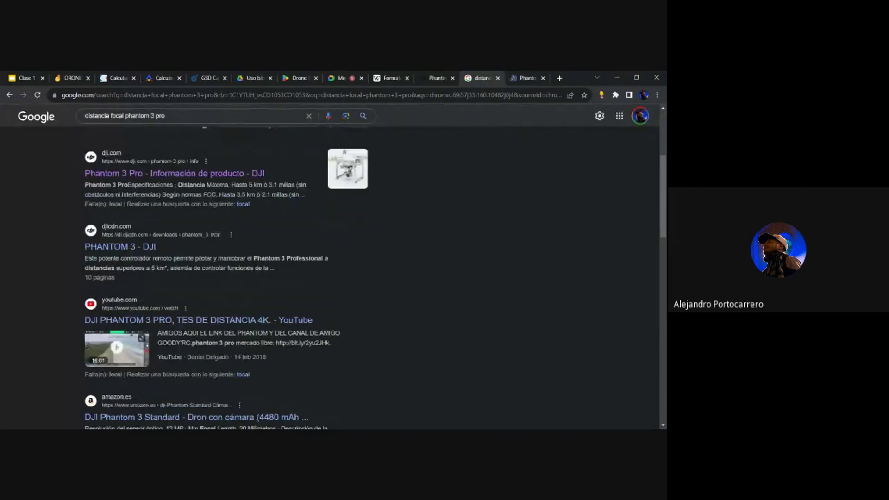
pyautogui.scroll(-2, 294, 270)
pyautogui.scroll(-4, 302, 264)
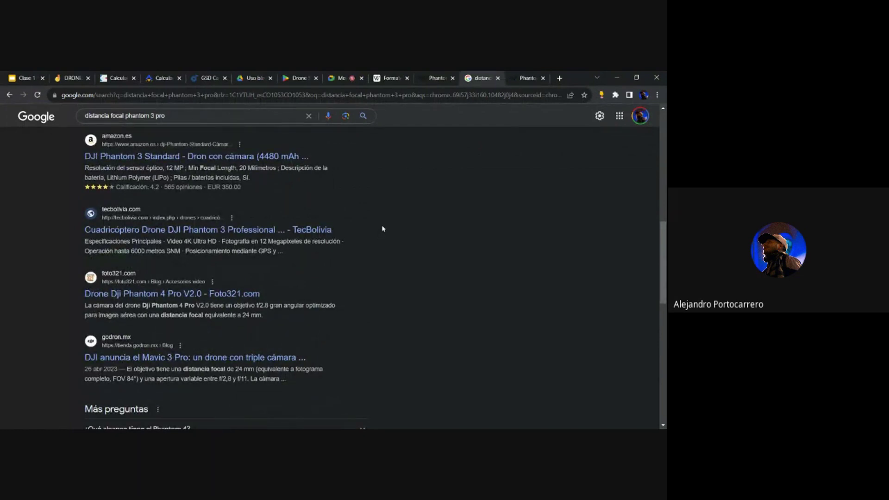
pyautogui.scroll(-2, 383, 228)
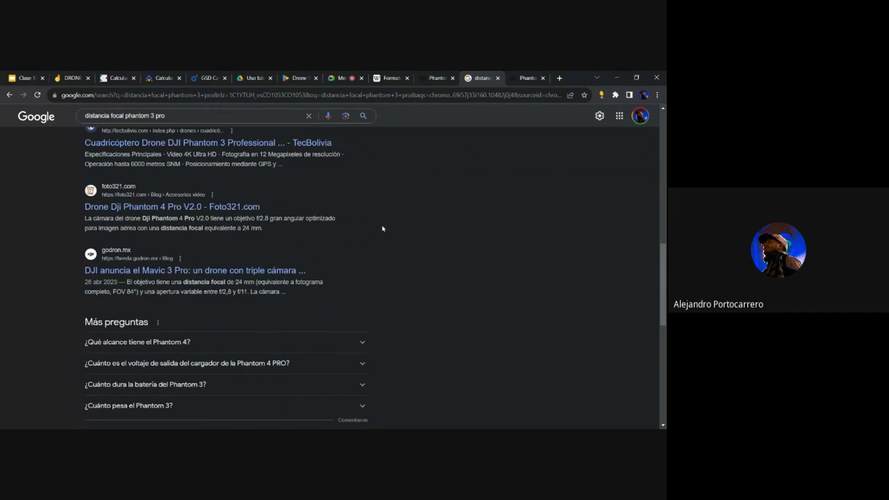
pyautogui.click(518, 75)
pyautogui.click(492, 130)
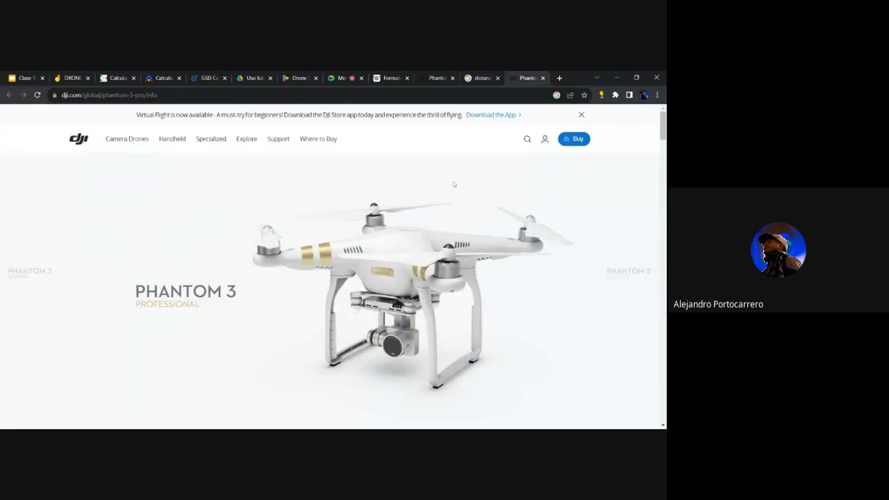
# - Examine the Phantom 3 Professional specifications for the camera's lens and focal length data
pyautogui.scroll(-10, 454, 184)
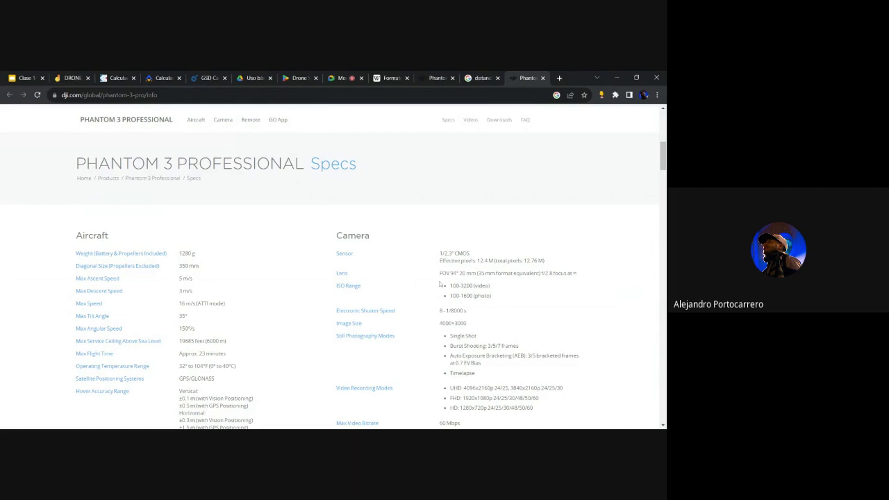
pyautogui.scroll(-1, 440, 284)
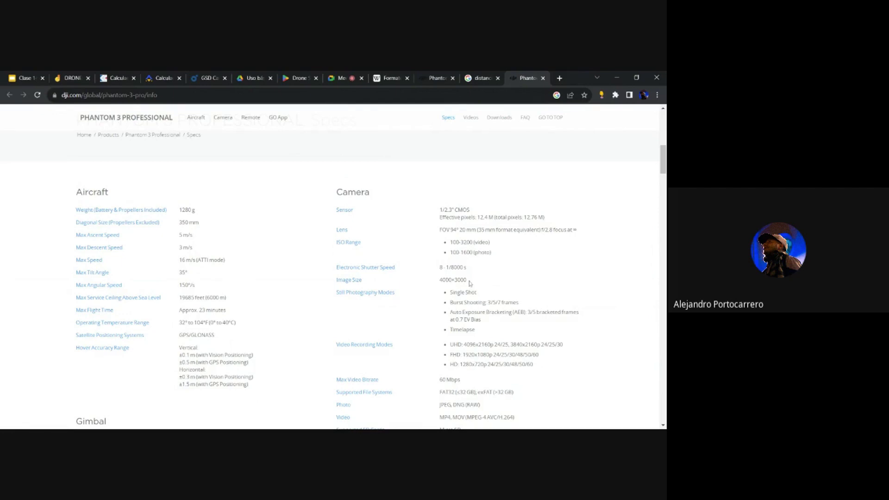
pyautogui.scroll(-2, 470, 283)
pyautogui.scroll(-3, 445, 267)
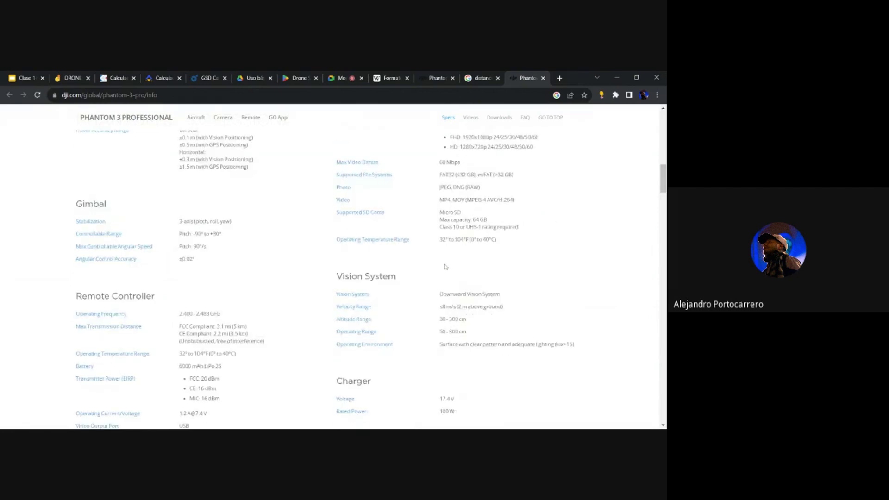
pyautogui.scroll(8, 445, 267)
# - Compare the Phantom 3 Pro focal length between the Pilotbyte GSD Calculator and the Calculadora de GSD
pyautogui.click(164, 78)
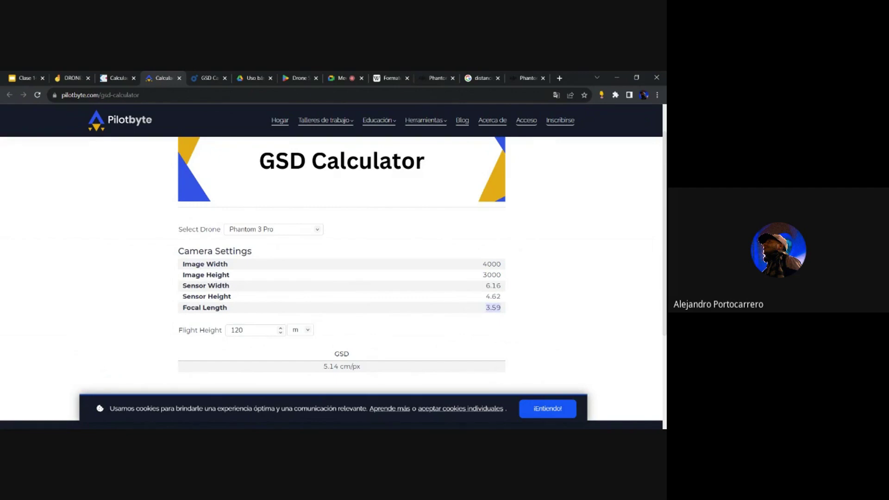
pyautogui.click(107, 75)
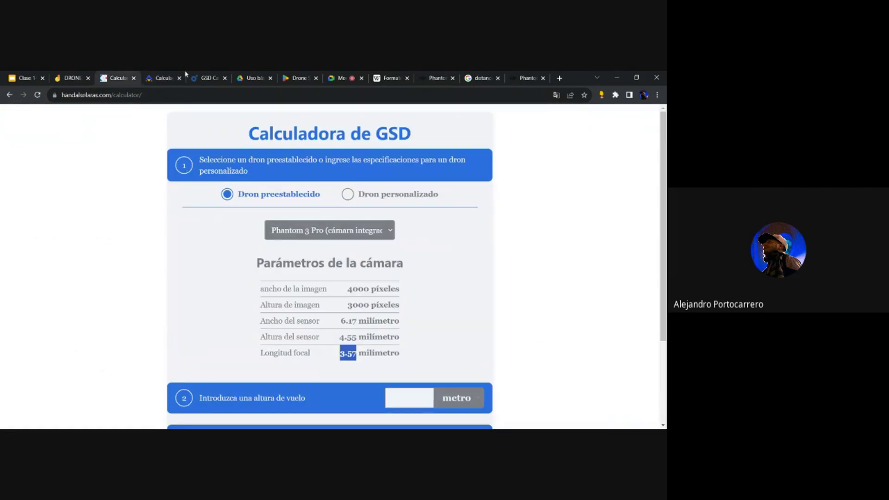
pyautogui.click(213, 76)
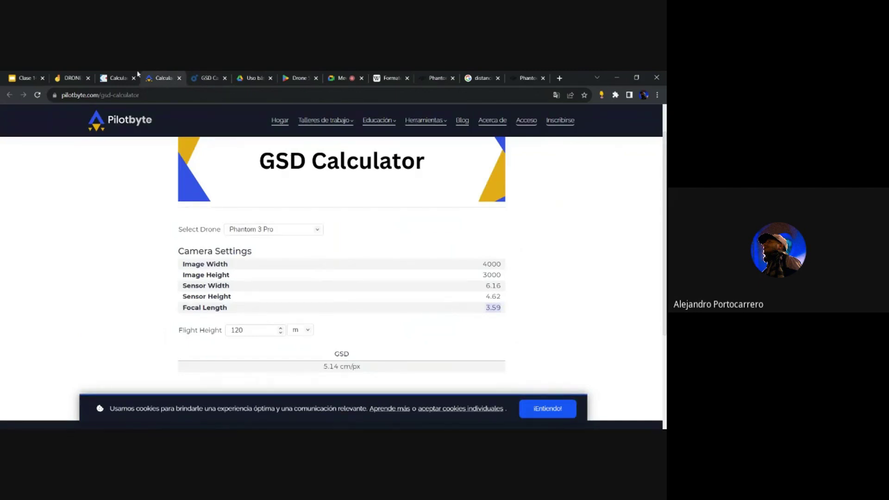
pyautogui.click(123, 78)
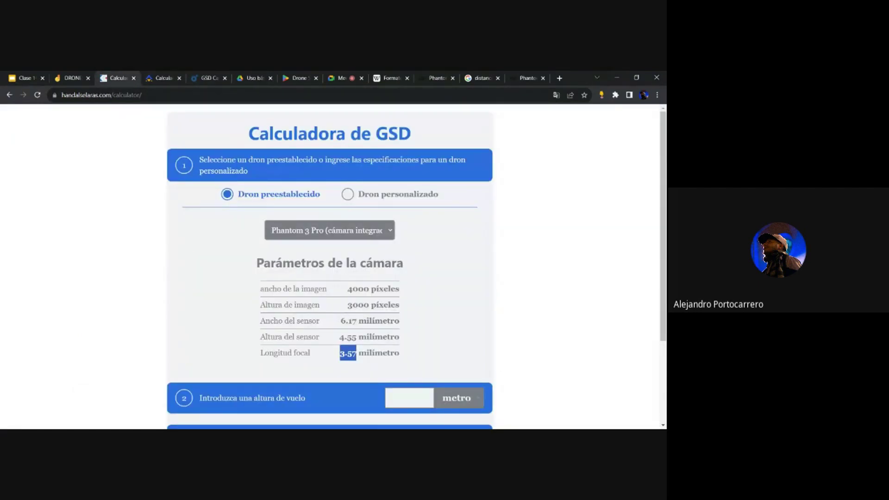
# - Check the GSD output and its unit in the Calculadora de GSD for the Phantom 3 Pro
pyautogui.scroll(-2, 421, 245)
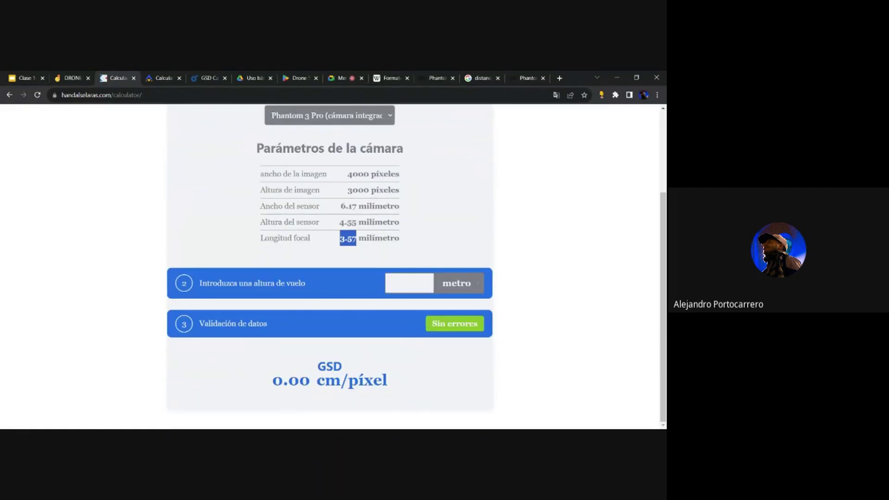
pyautogui.moveTo(318, 381); pyautogui.dragTo(392, 372)
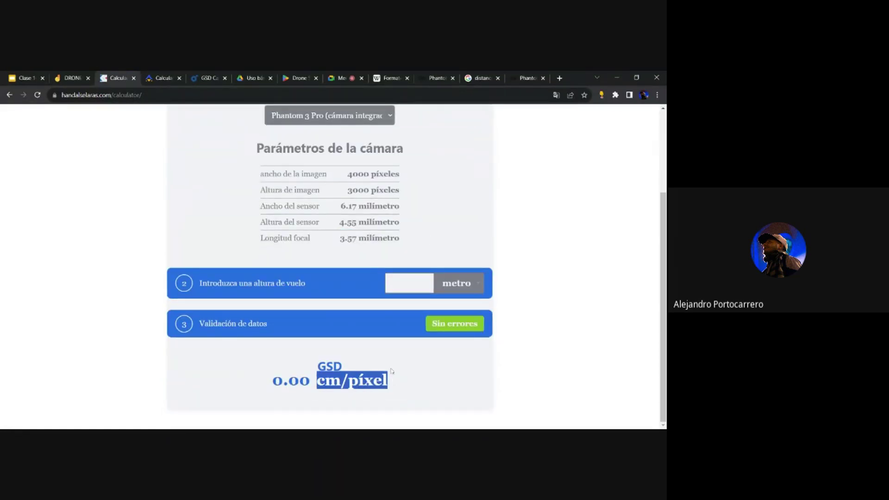
pyautogui.scroll(1, 392, 370)
pyautogui.scroll(1, 391, 370)
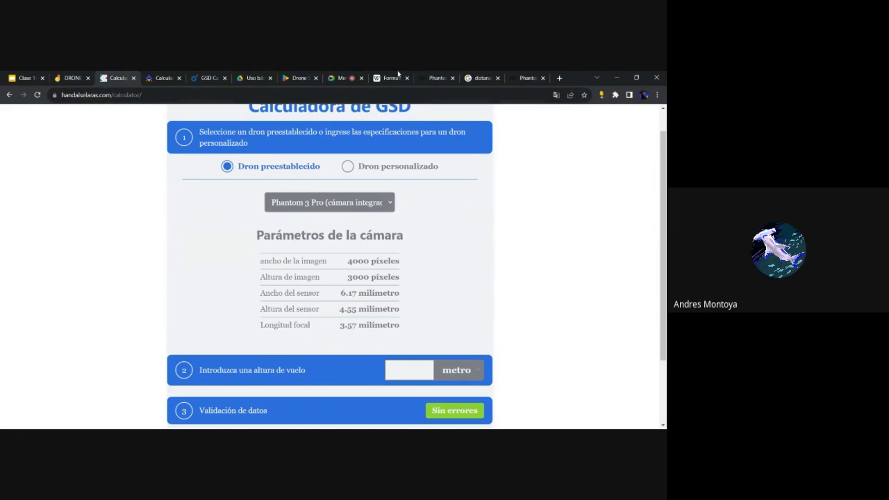
# - Examine DJI's Phantom 3 Professional specifications again for the camera's sensor, lens and image size data
pyautogui.click(479, 76)
pyautogui.click(532, 76)
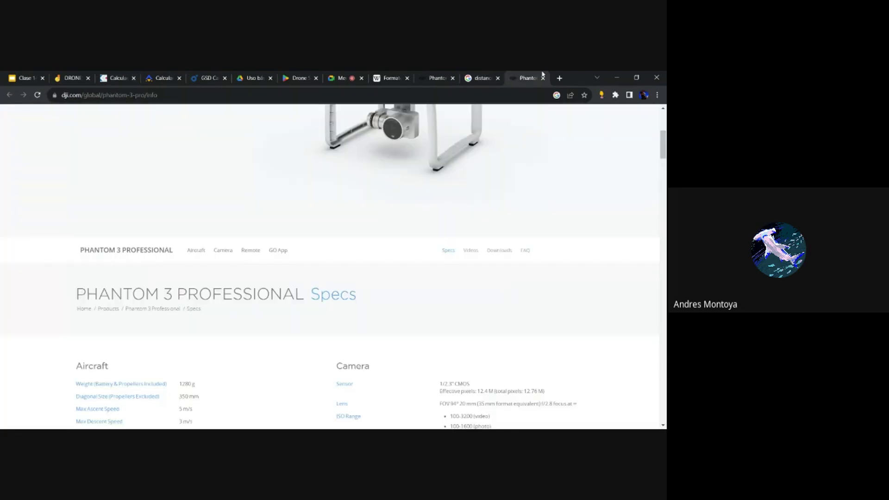
pyautogui.scroll(-3, 396, 222)
pyautogui.scroll(-2, 396, 242)
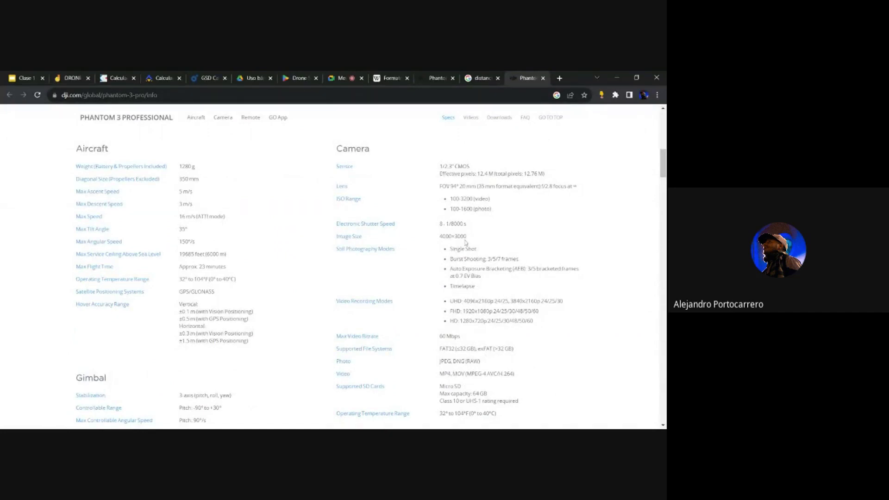
pyautogui.scroll(-2, 482, 296)
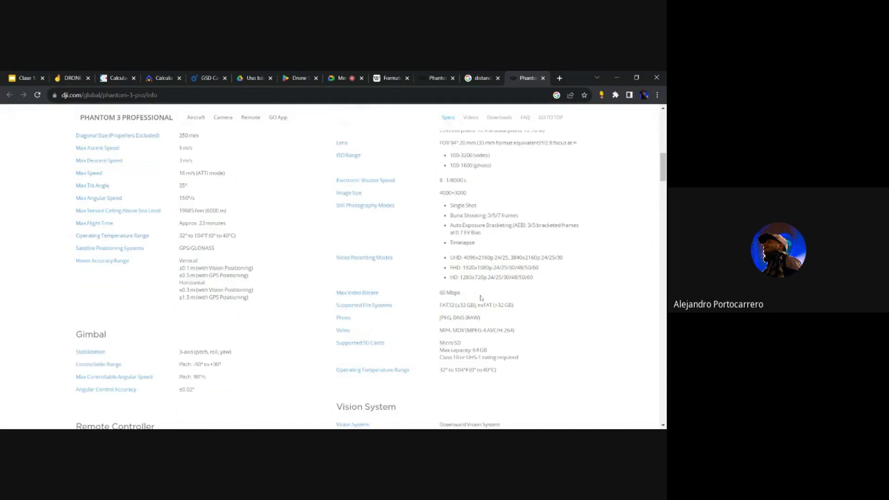
pyautogui.scroll(-3, 483, 288)
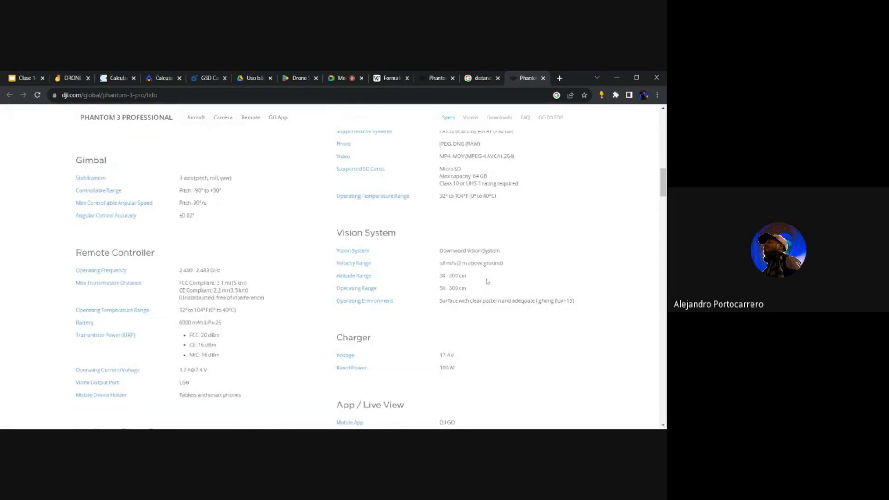
pyautogui.scroll(-3, 487, 281)
pyautogui.scroll(-4, 487, 281)
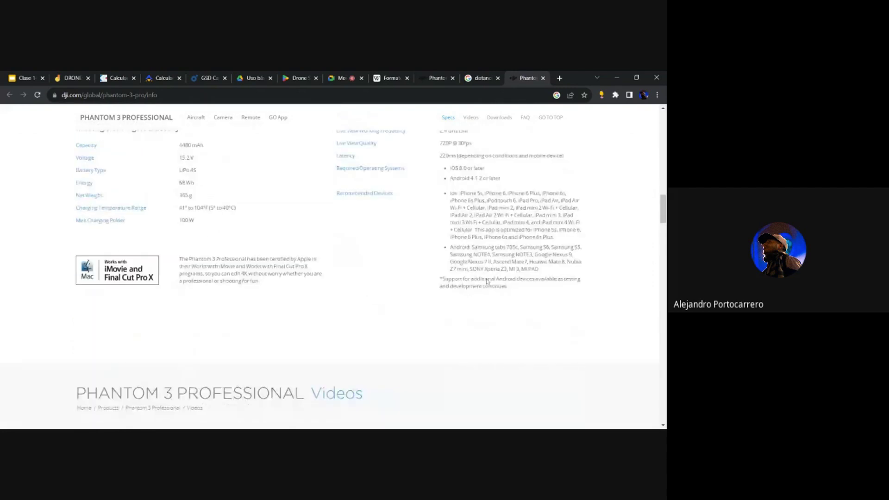
pyautogui.scroll(10, 487, 280)
pyautogui.scroll(3, 487, 281)
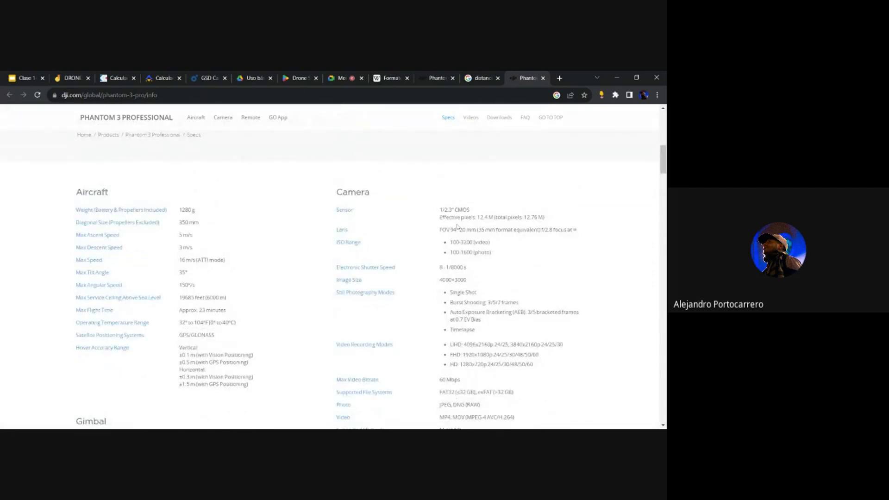
# - Set the flight height to 80 m in the Calculadora de GSD and view the resulting GSD
pyautogui.click(128, 75)
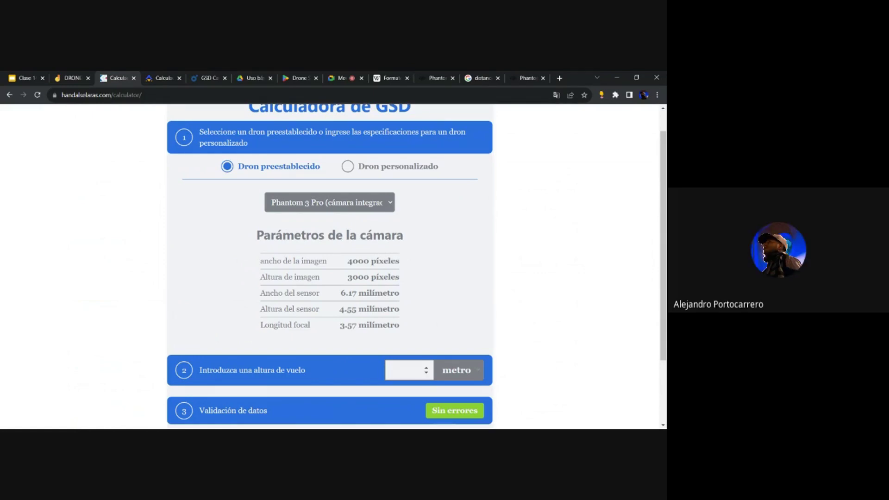
pyautogui.click(403, 370)
pyautogui.write('80')
pyautogui.scroll(-2, 482, 321)
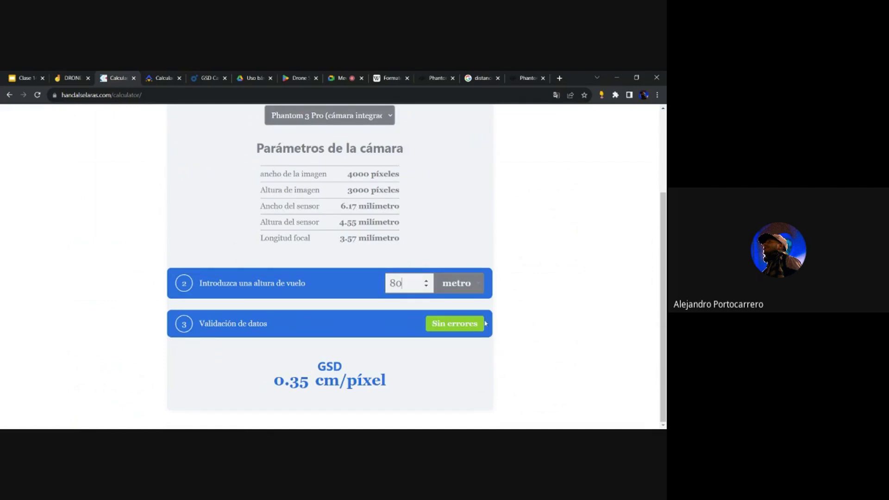
pyautogui.scroll(1, 493, 326)
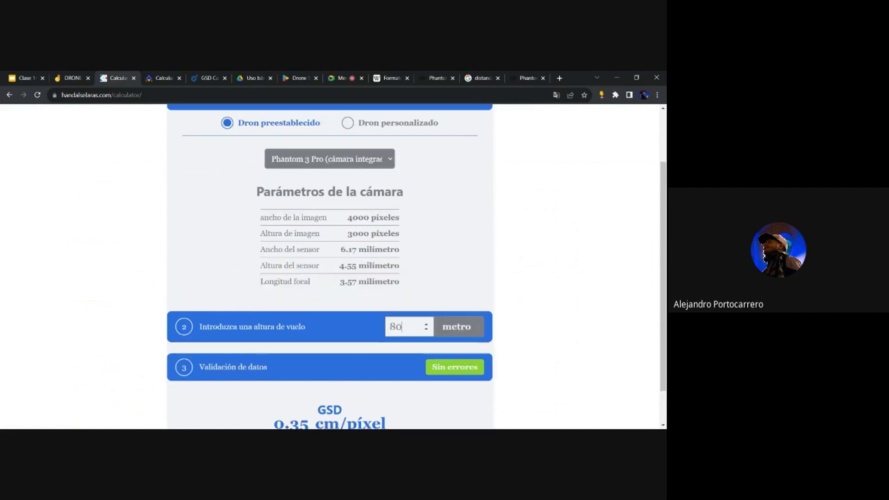
# - Set the flight height to 80 m in the Pilotbyte GSD Calculator for the Phantom 3 Pro
pyautogui.click(162, 76)
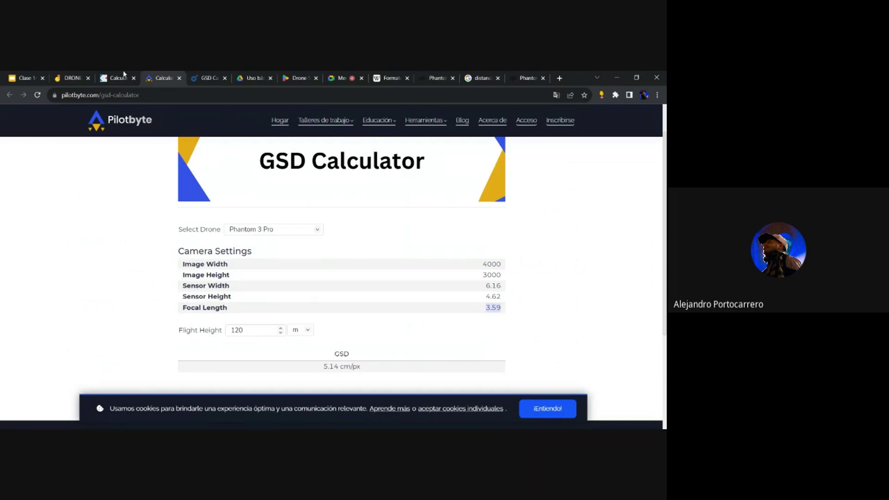
pyautogui.moveTo(246, 330); pyautogui.dragTo(211, 334)
pyautogui.write('80')
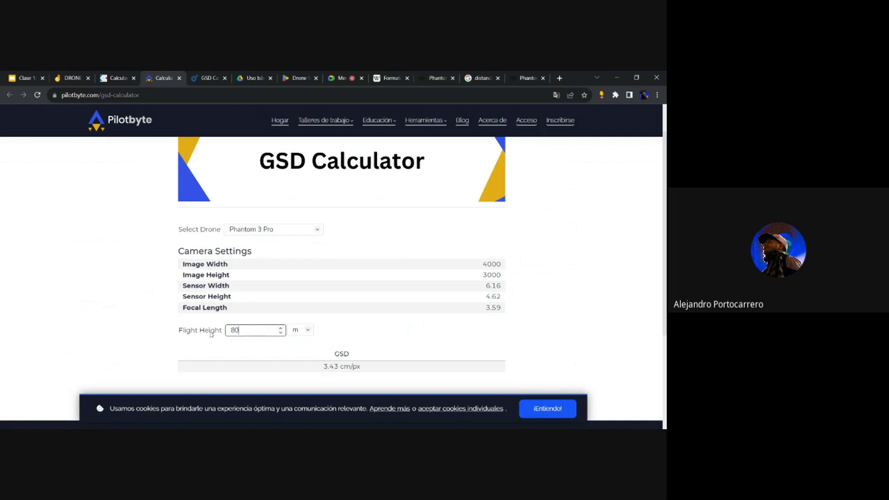
pyautogui.click(350, 328)
# - Compare the GSD results and focal lengths of the Calculadora de GSD and the Pilotbyte calculator at 80 m
pyautogui.click(109, 74)
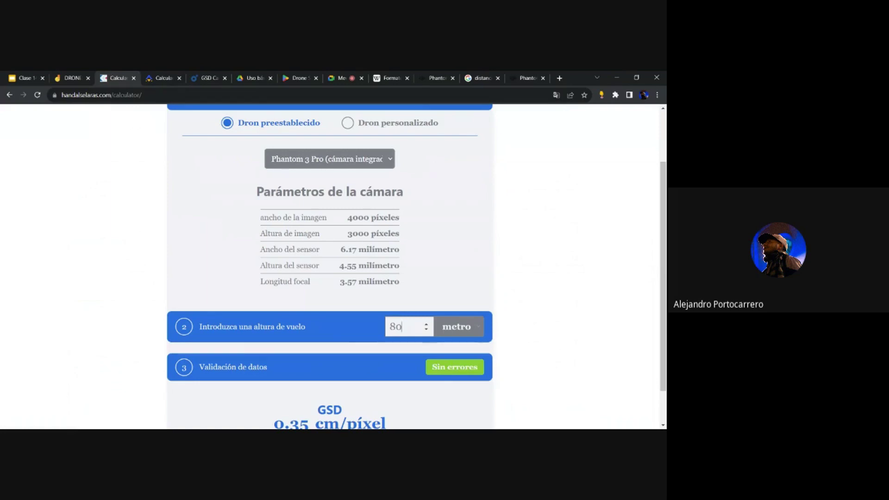
pyautogui.scroll(-1, 391, 274)
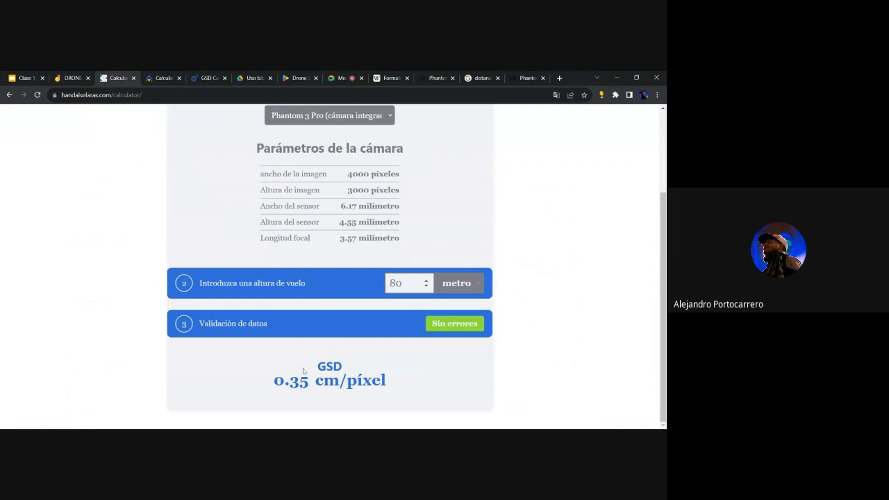
pyautogui.click(154, 76)
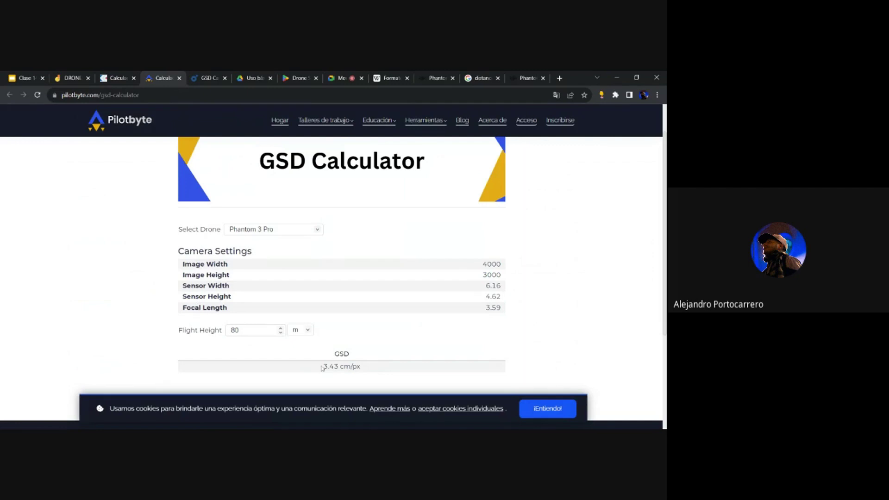
pyautogui.moveTo(323, 368); pyautogui.dragTo(368, 369)
pyautogui.moveTo(506, 307); pyautogui.dragTo(485, 308)
pyautogui.moveTo(184, 308); pyautogui.dragTo(503, 315)
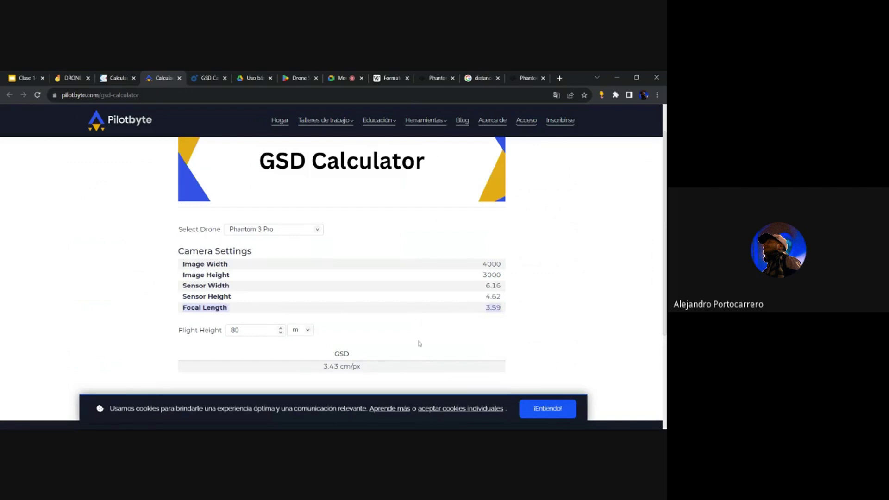
pyautogui.scroll(-1, 419, 343)
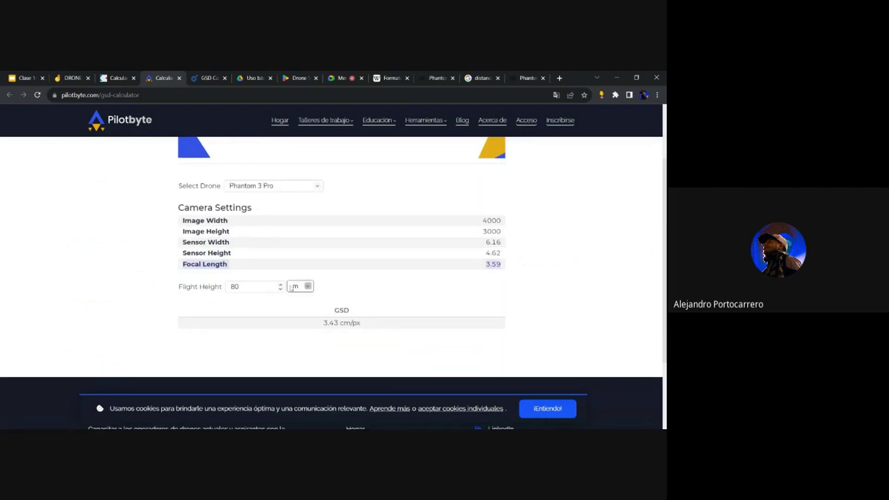
pyautogui.moveTo(323, 323); pyautogui.dragTo(360, 323)
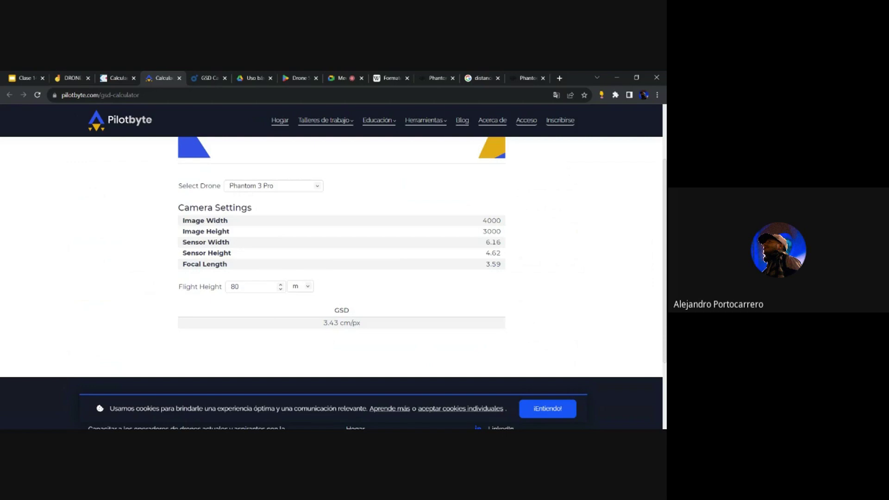
pyautogui.moveTo(324, 323)
pyautogui.mouseDown()
pyautogui.moveTo(360, 323)
pyautogui.moveTo(322, 324)
pyautogui.mouseUp()
pyautogui.click(116, 76)
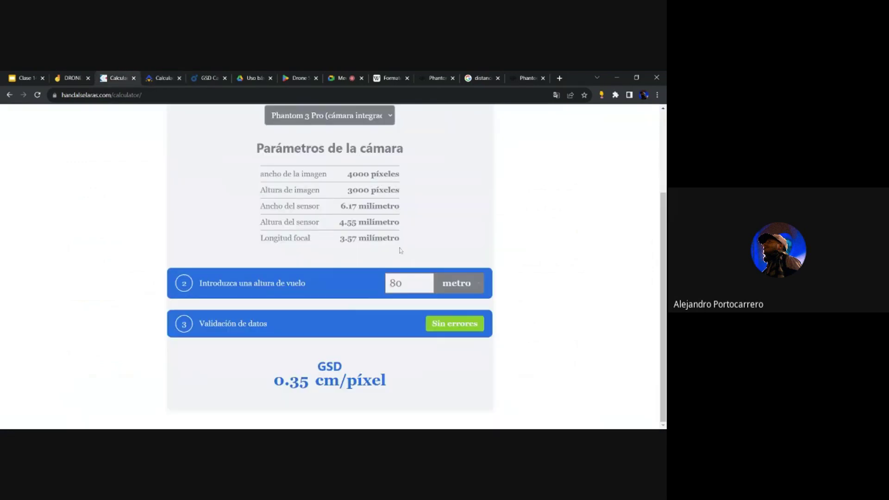
pyautogui.moveTo(340, 238); pyautogui.dragTo(352, 238)
pyautogui.moveTo(413, 385); pyautogui.dragTo(291, 365)
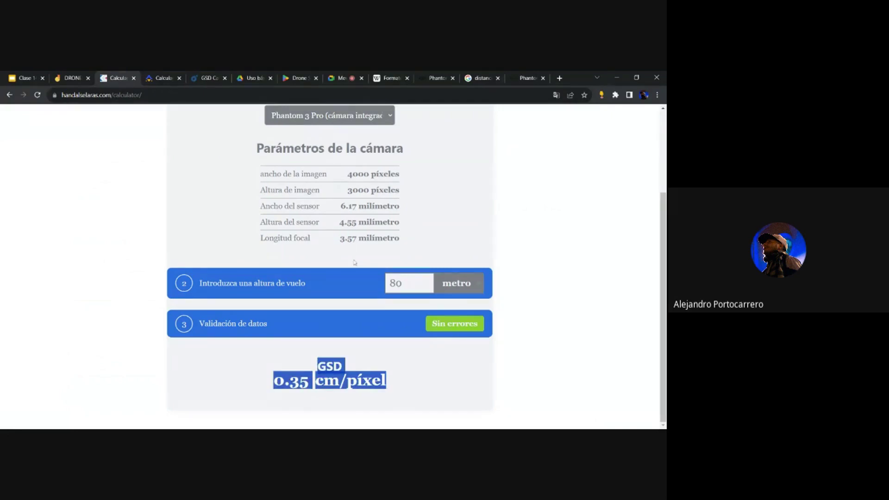
# - Try a flight height of 200 m in the Calculadora de GSD, and set it to 100 m instead
pyautogui.click(357, 284)
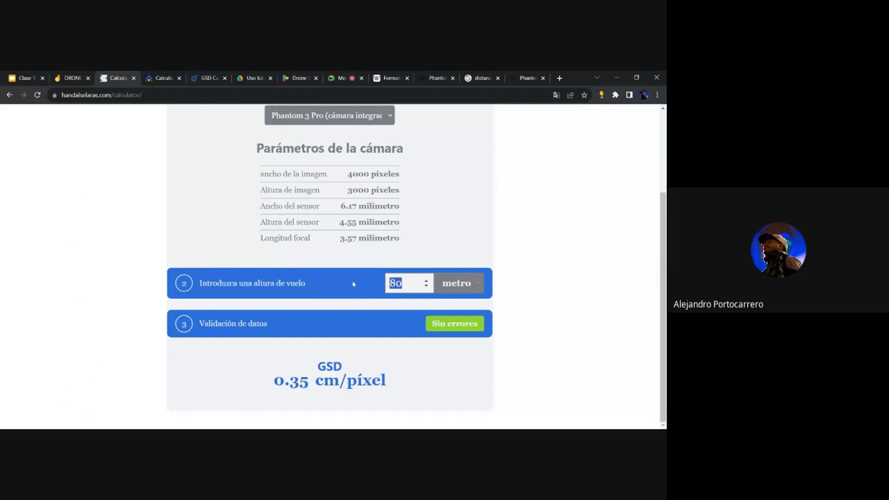
pyautogui.write('200')
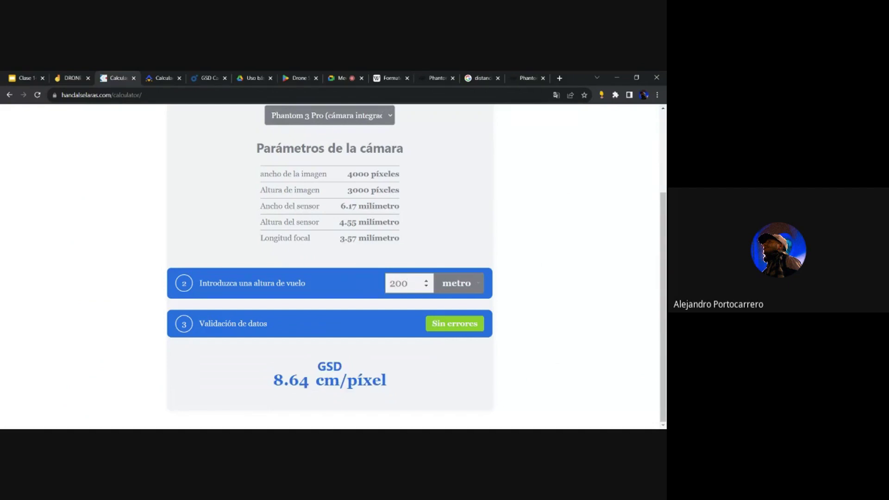
pyautogui.press('BackSpace')
pyautogui.press('BackSpace')
pyautogui.press('BackSpace')
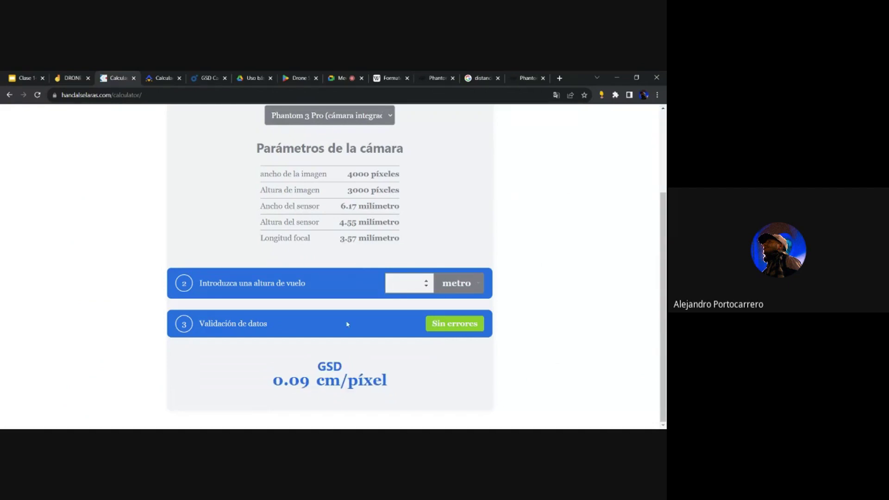
pyautogui.write('100')
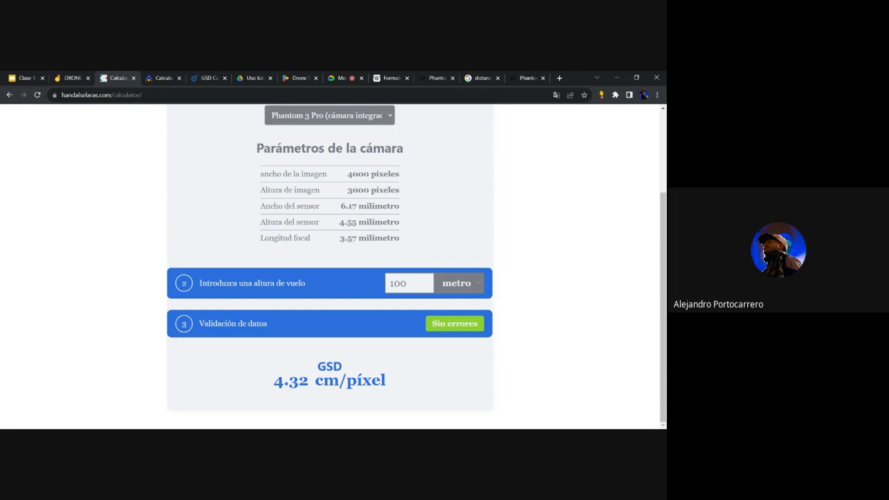
# - Compare the DJI Phantom 4 and DJI Mavic 2 Pro presets at 100 m, and return to the Phantom 3 Pro preset
pyautogui.press('Down')
pyautogui.press('Tab')
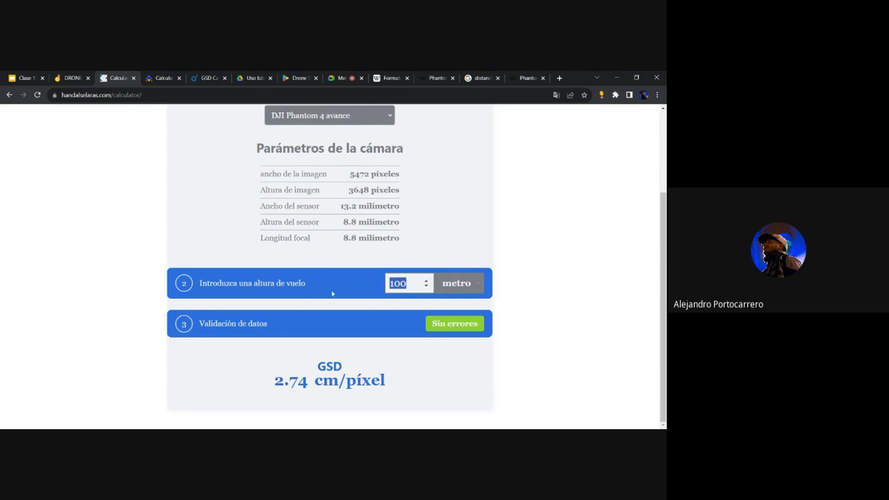
pyautogui.click(366, 117)
pyautogui.press('Down')
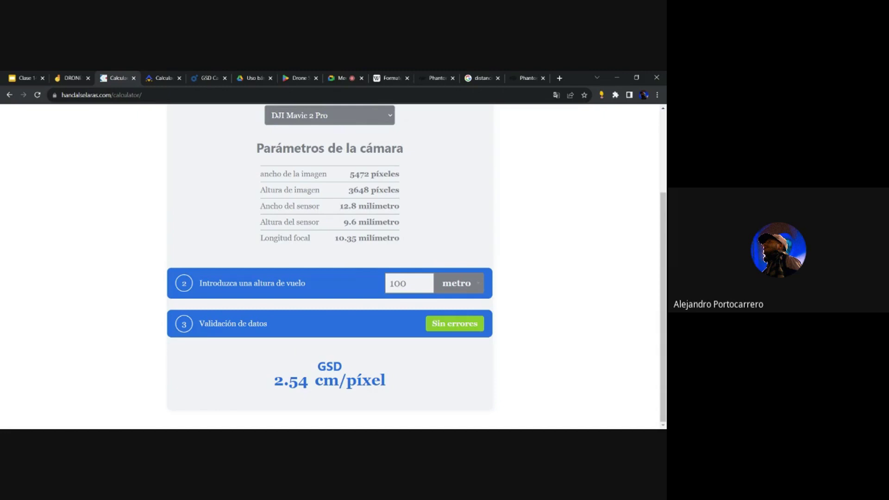
pyautogui.press('Down')
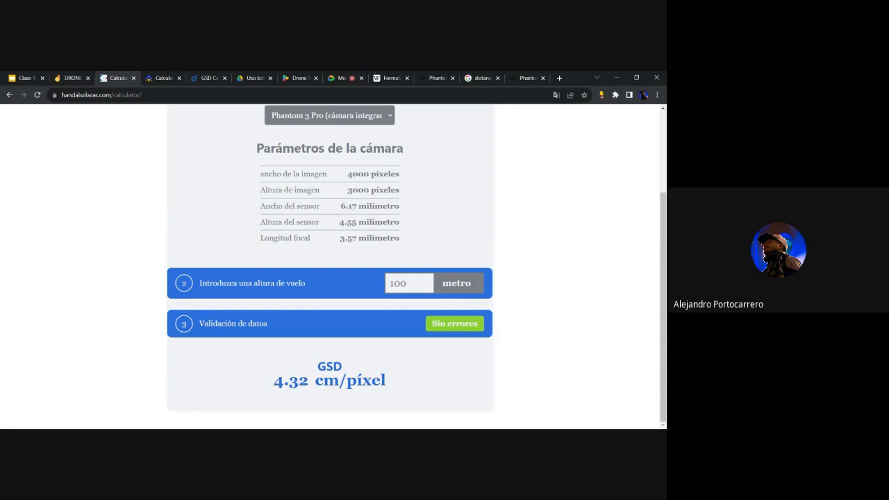
# - Compare the Calculadora de GSD's focal length with the 35 mm equivalent lens value in DJI's Phantom 3 Professional specifications
pyautogui.moveTo(339, 238); pyautogui.dragTo(256, 242)
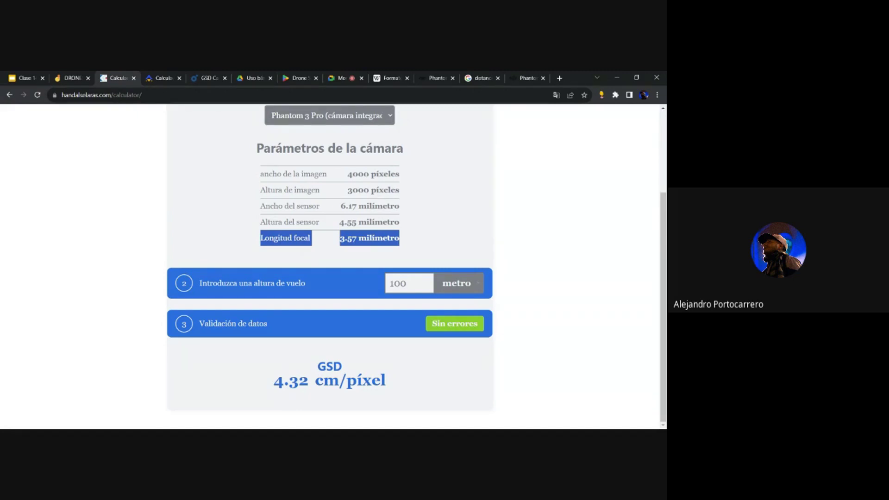
pyautogui.click(402, 241)
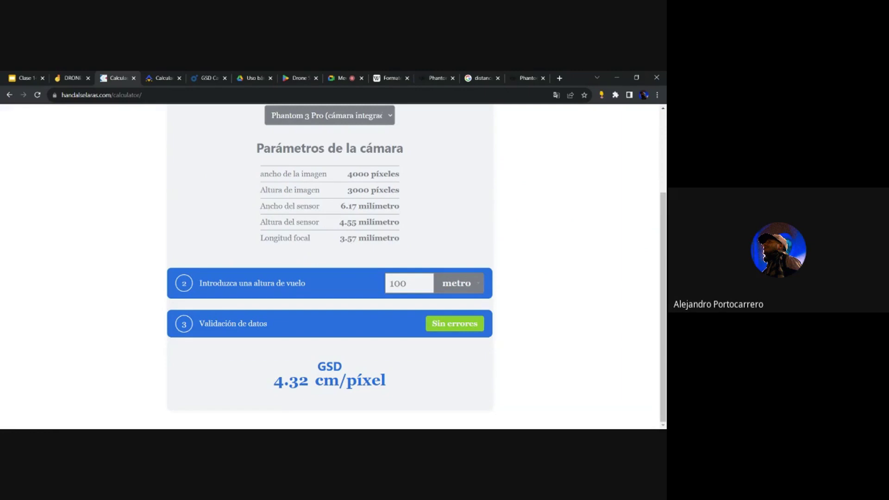
pyautogui.click(527, 78)
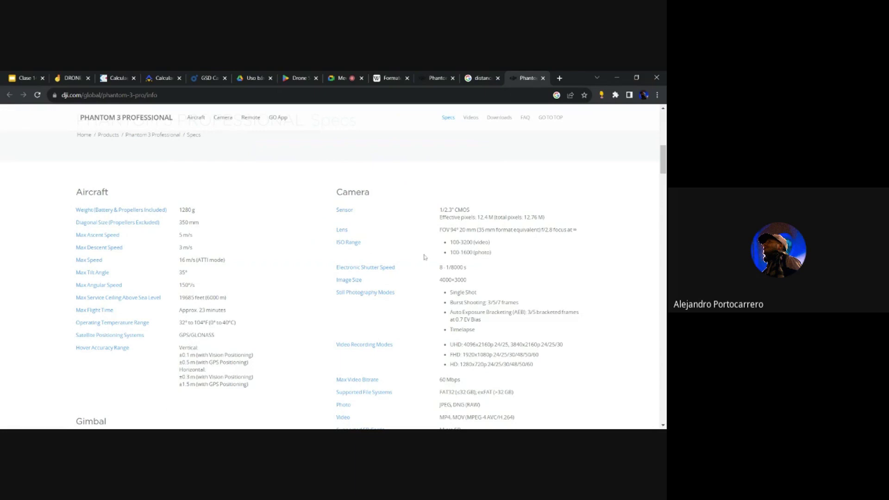
pyautogui.scroll(-3, 546, 279)
pyautogui.scroll(3, 545, 279)
pyautogui.moveTo(477, 230); pyautogui.dragTo(458, 230)
# - Enter the 20 mm focal length and a multiplication sign in the Jamboard expression's denominator, following the slide's GSD formula
pyautogui.click(63, 77)
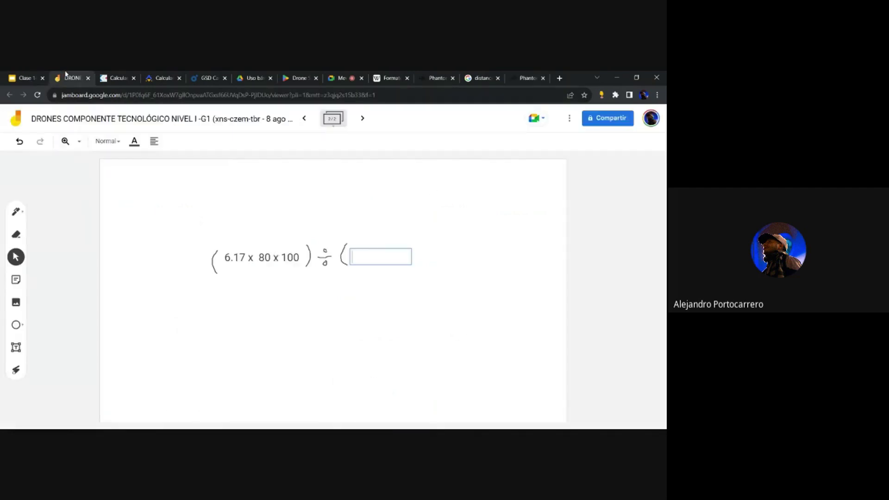
pyautogui.click(19, 77)
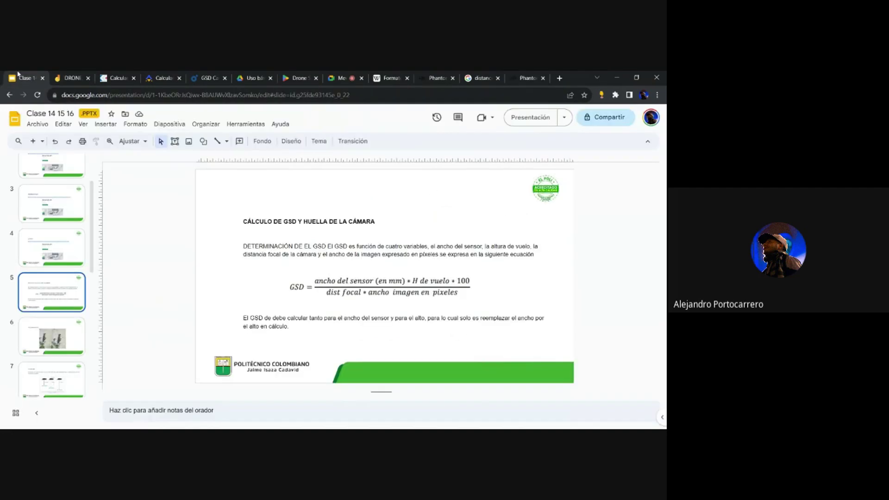
pyautogui.click(56, 76)
pyautogui.write('20')
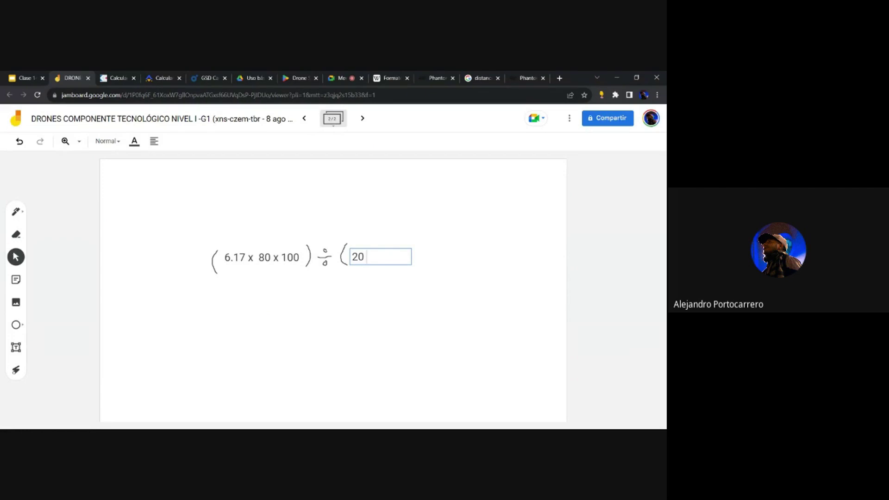
pyautogui.write(' x')
# - Complete the Jamboard denominator with the 4000-pixel image width from DJI's specifications, and draw its closing parenthesis
pyautogui.click(35, 75)
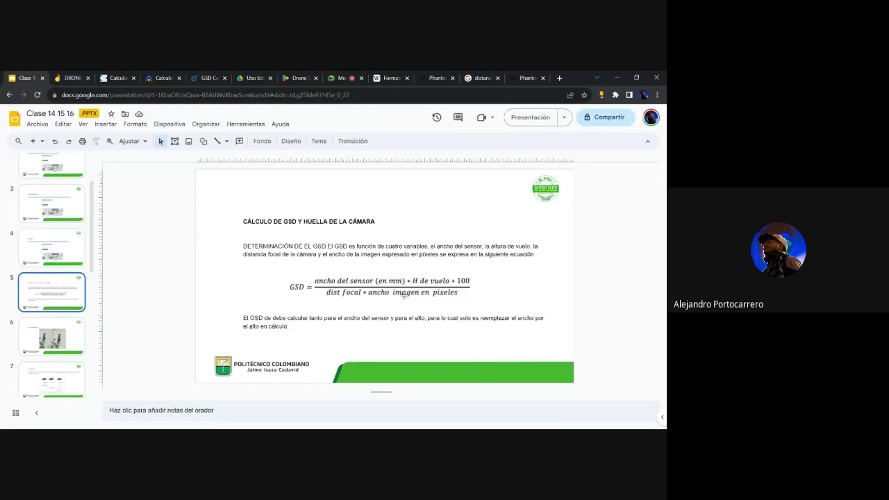
pyautogui.click(73, 76)
pyautogui.click(106, 76)
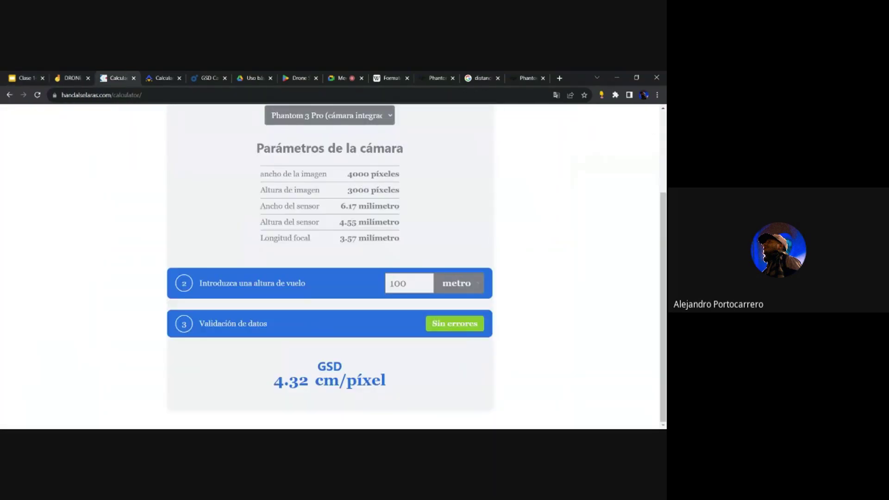
pyautogui.click(436, 76)
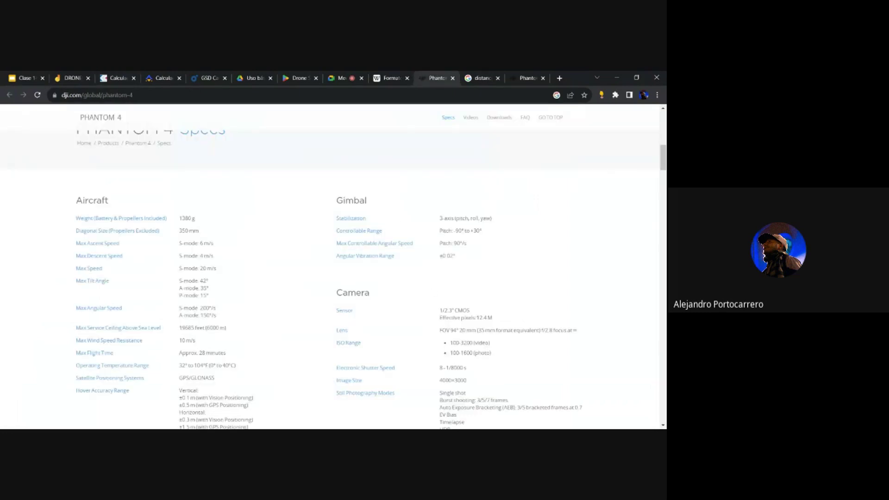
pyautogui.moveTo(440, 379); pyautogui.dragTo(469, 380)
pyautogui.click(73, 77)
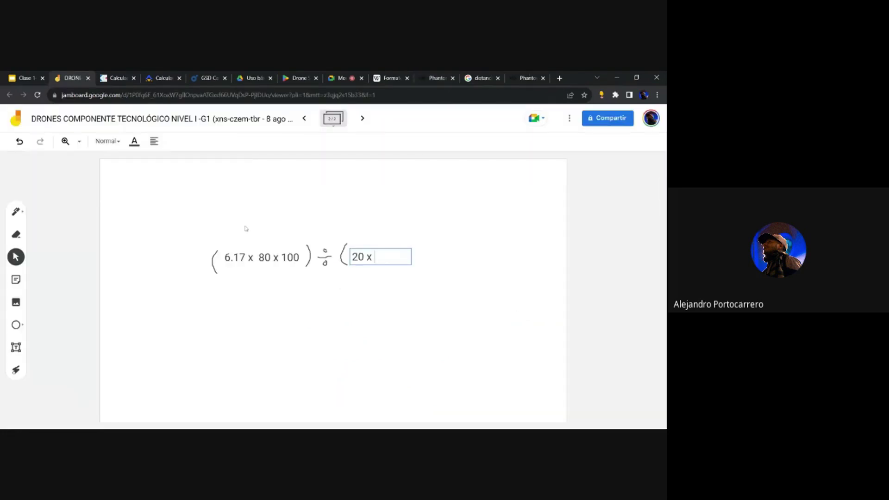
pyautogui.write('4000')
pyautogui.click(16, 212)
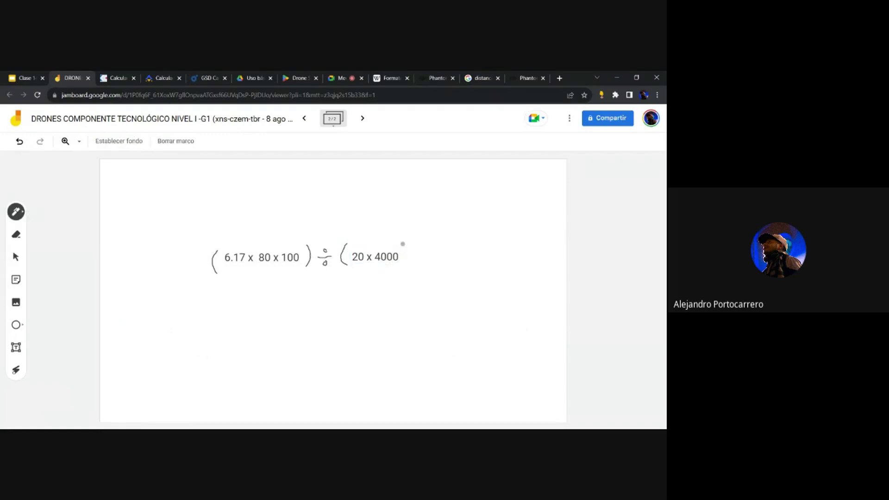
pyautogui.moveTo(401, 241); pyautogui.dragTo(397, 269)
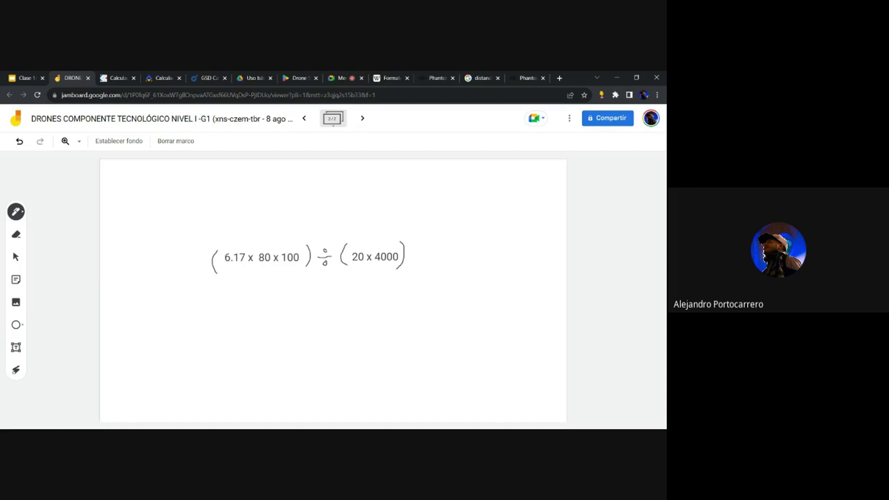
# - Examine the camera's sensor, lens field of view and image size in DJI's Phantom 3 Professional specifications
pyautogui.click(530, 78)
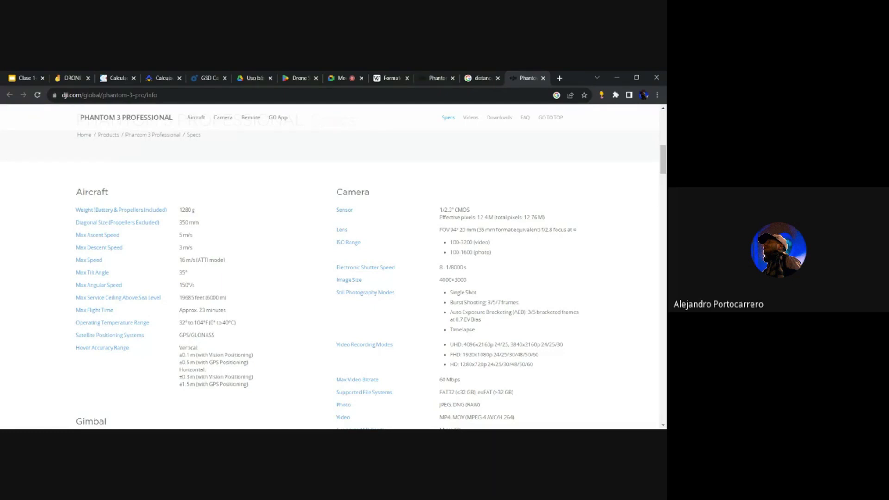
pyautogui.scroll(-2, 428, 282)
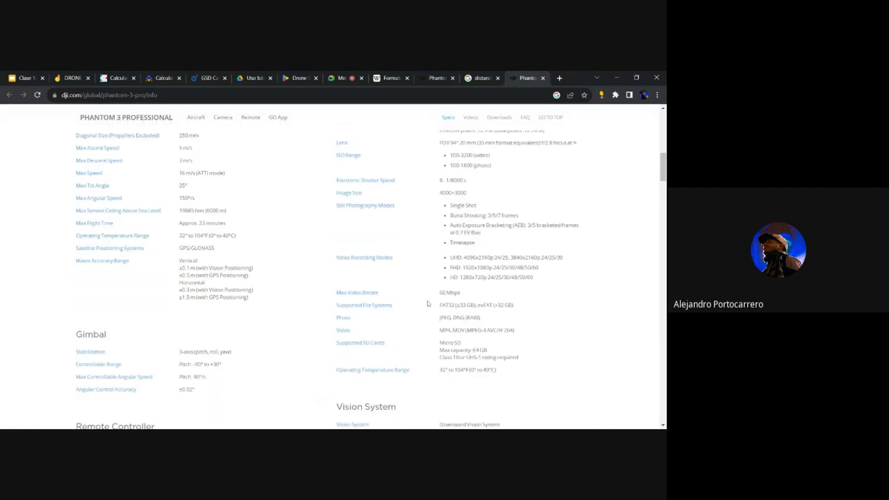
pyautogui.scroll(4, 334, 266)
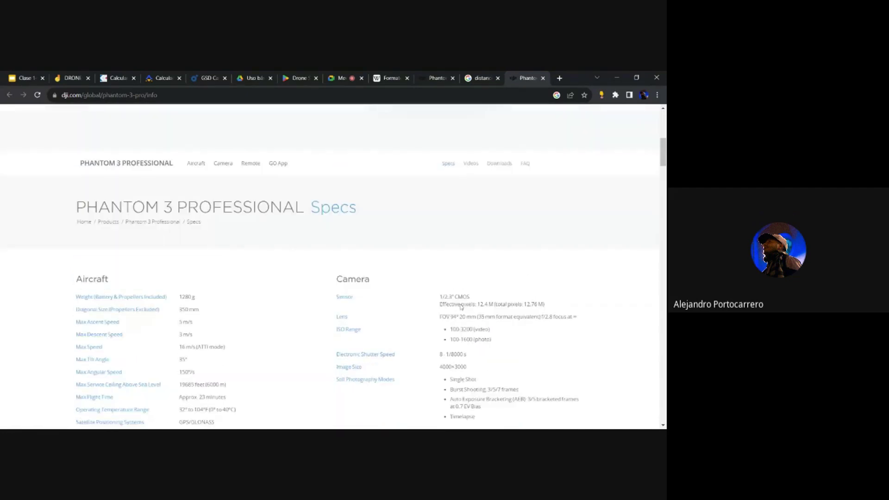
pyautogui.scroll(3, 333, 266)
pyautogui.scroll(4, 461, 306)
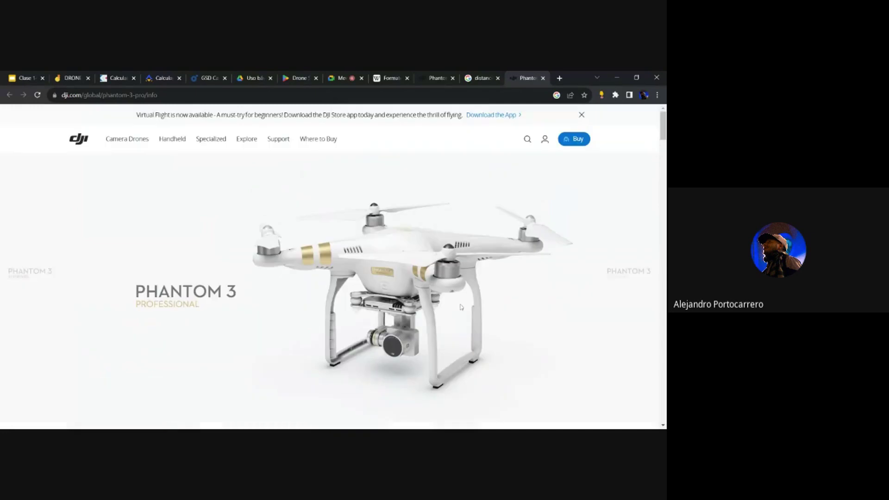
pyautogui.scroll(-5, 461, 307)
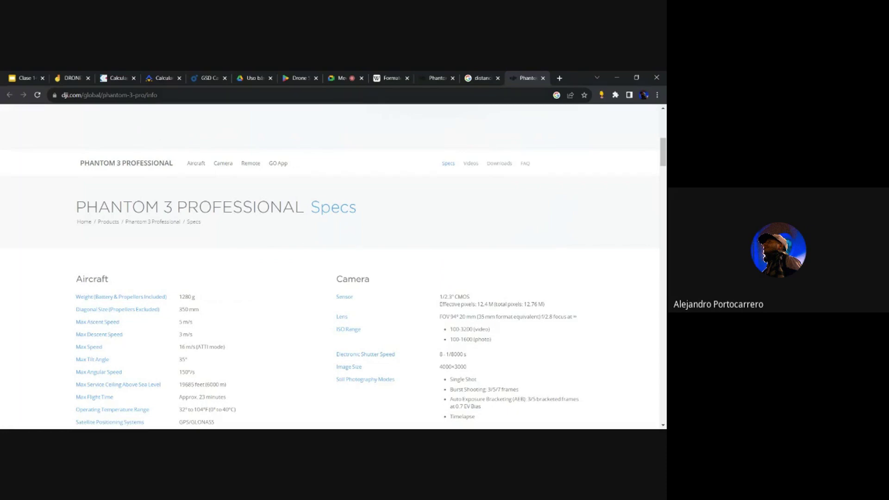
pyautogui.scroll(-1, 546, 368)
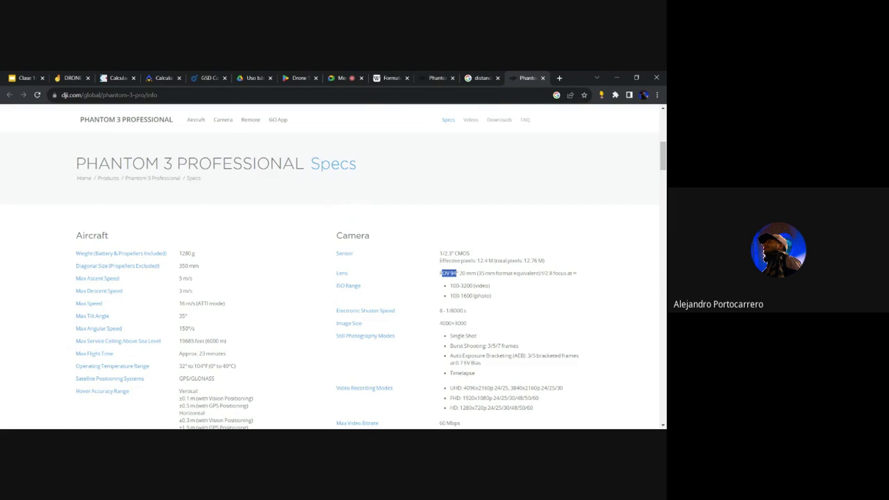
pyautogui.click(441, 273)
# - Compare the finished Jamboard expression with the GSD formula on the class slide
pyautogui.click(68, 74)
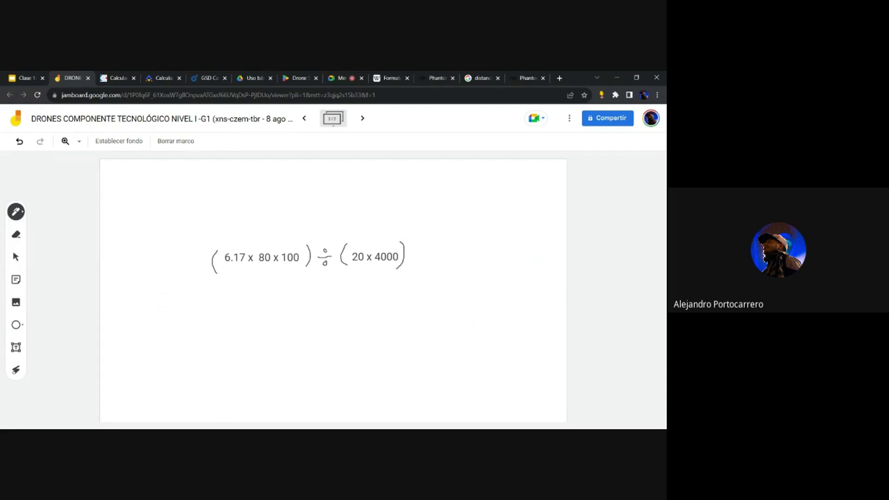
pyautogui.click(26, 76)
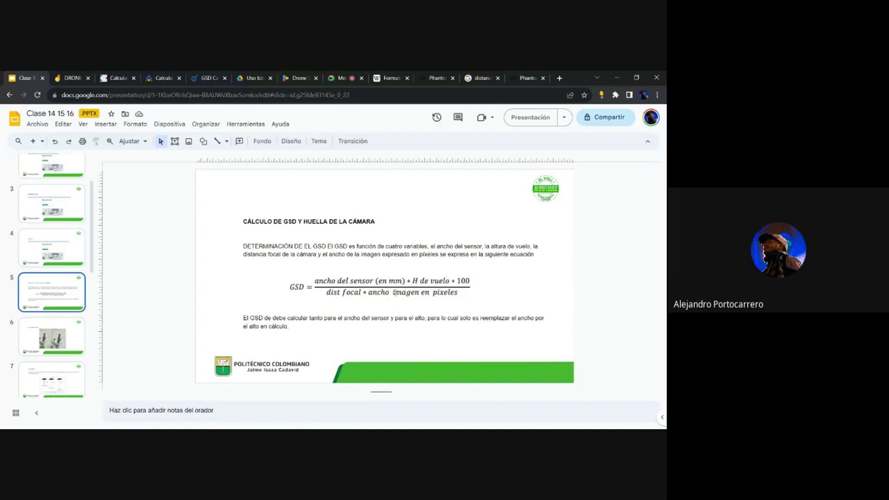
pyautogui.click(71, 77)
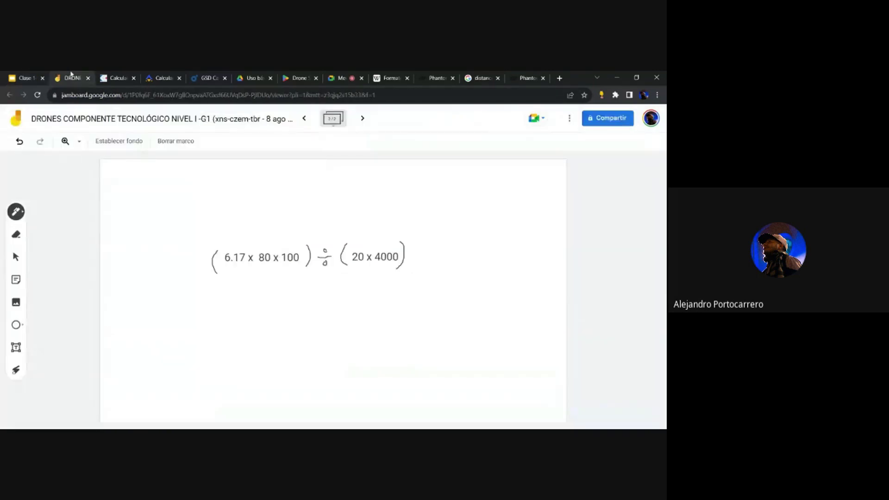
pyautogui.click(31, 74)
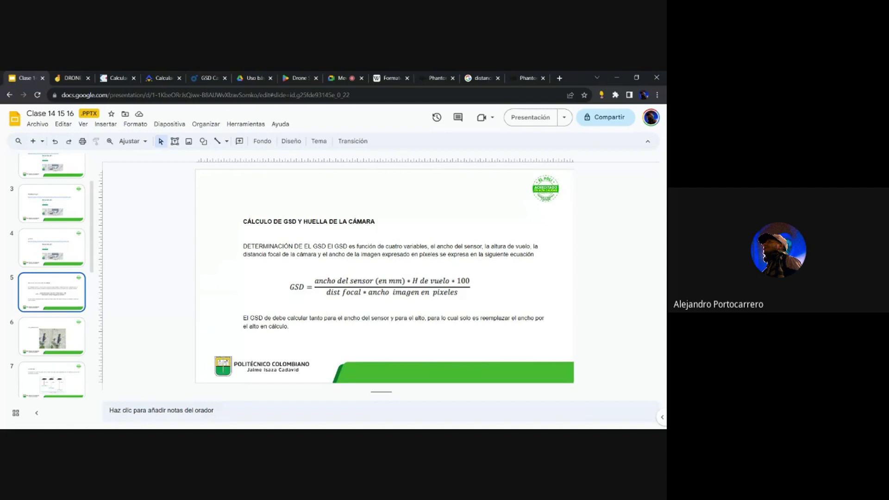
pyautogui.click(81, 77)
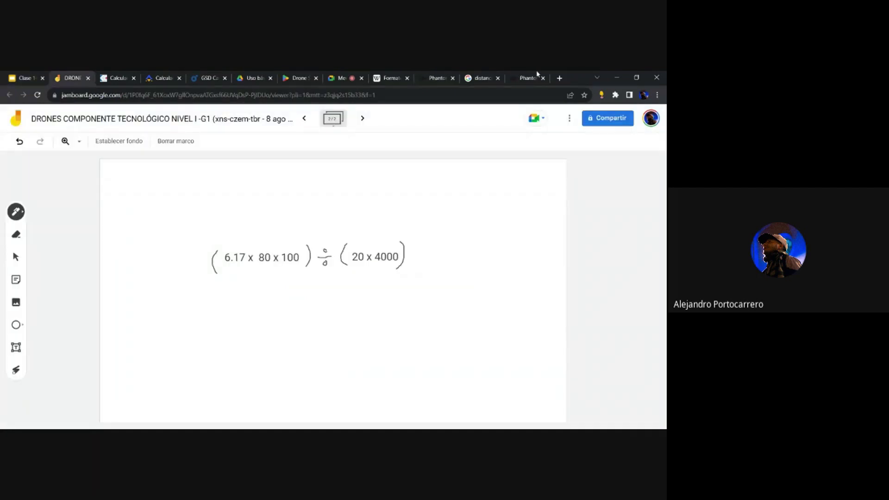
# - Set the Pilotbyte calculator's flight height to 100 m to match the Calculadora de GSD
pyautogui.click(153, 75)
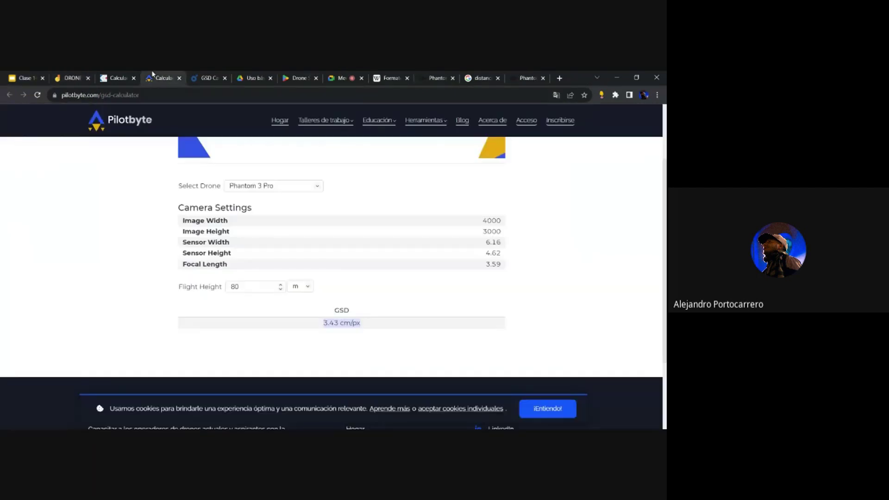
pyautogui.click(111, 77)
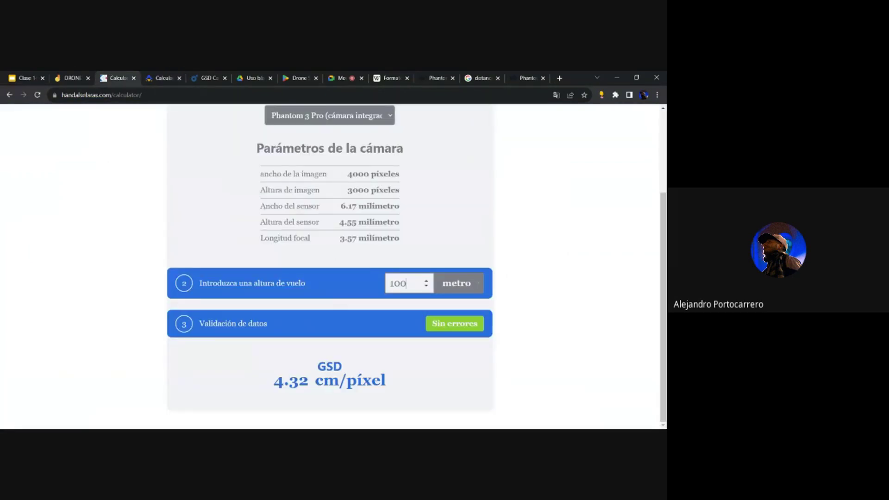
pyautogui.press('Tab')
pyautogui.click(160, 77)
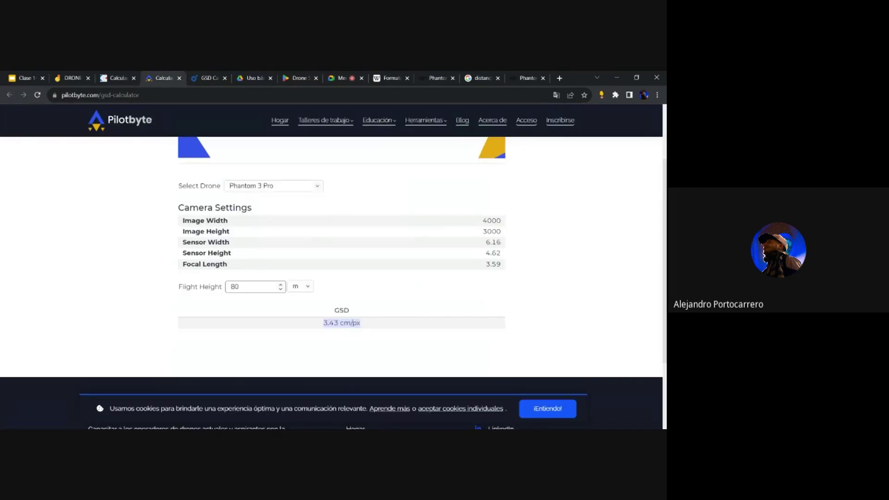
pyautogui.doubleClick(243, 286)
pyautogui.write('100')
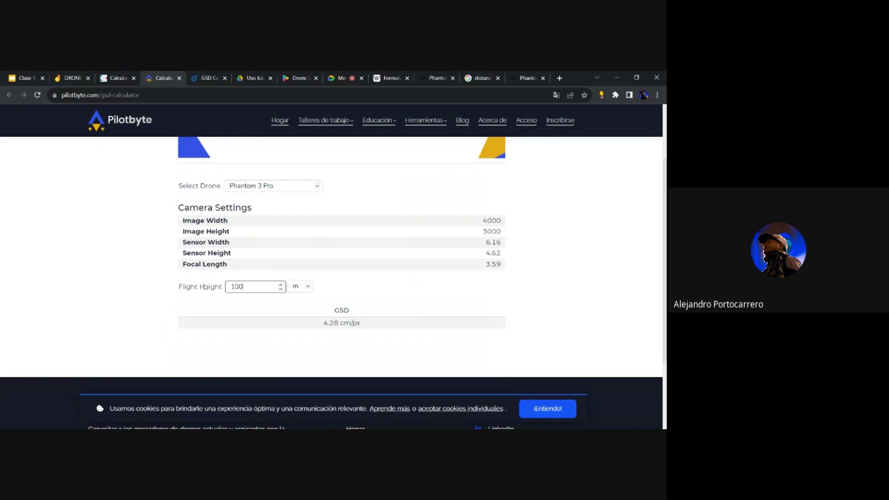
pyautogui.click(192, 345)
# - Switch the Calculadora de GSD to a custom drone (Dron personalizado) and look over its camera parameter fields
pyautogui.click(128, 74)
pyautogui.scroll(3, 466, 301)
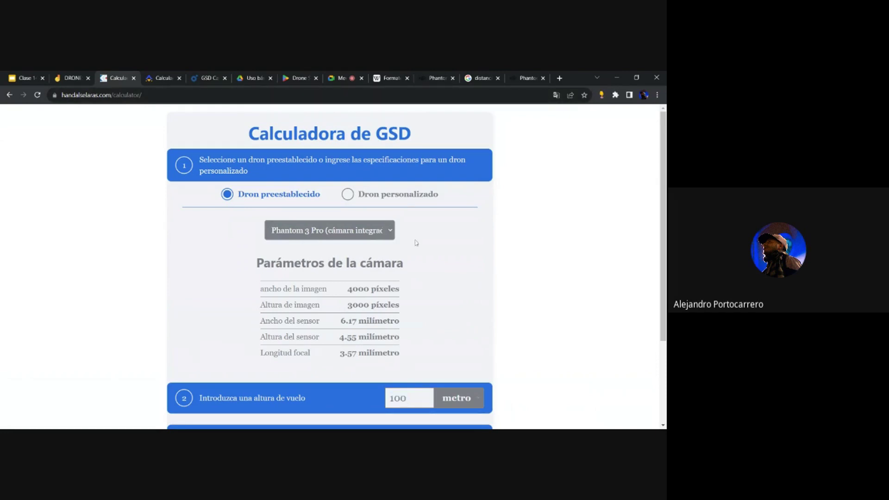
pyautogui.click(359, 194)
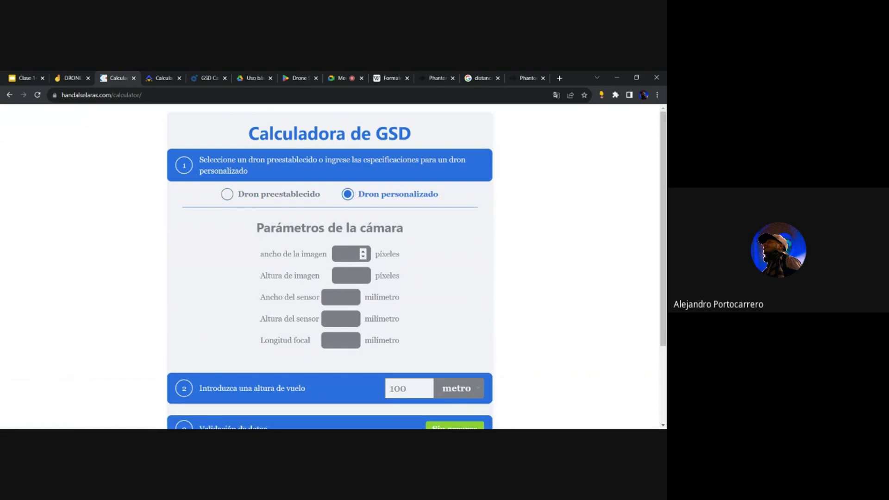
pyautogui.scroll(-2, 354, 254)
# - Compare the Jamboard expression with the Phantom 3 Pro's focal length in the Pilotbyte calculator
pyautogui.click(158, 77)
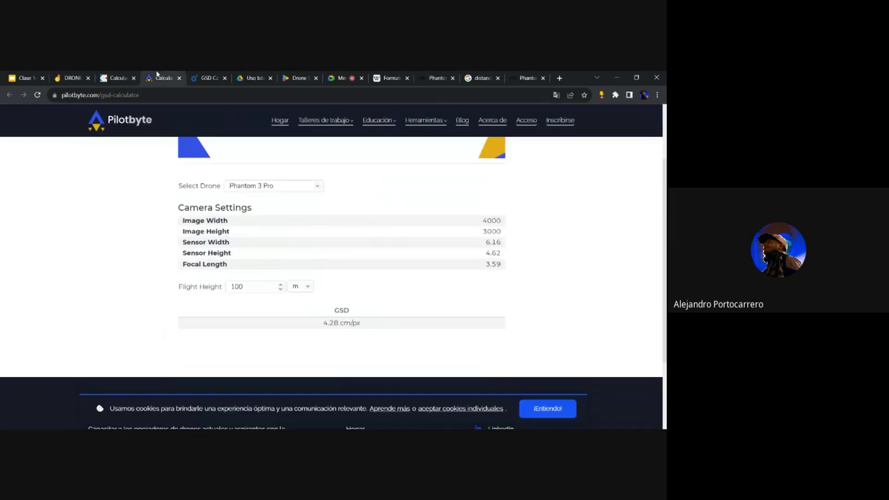
pyautogui.click(126, 73)
pyautogui.click(73, 75)
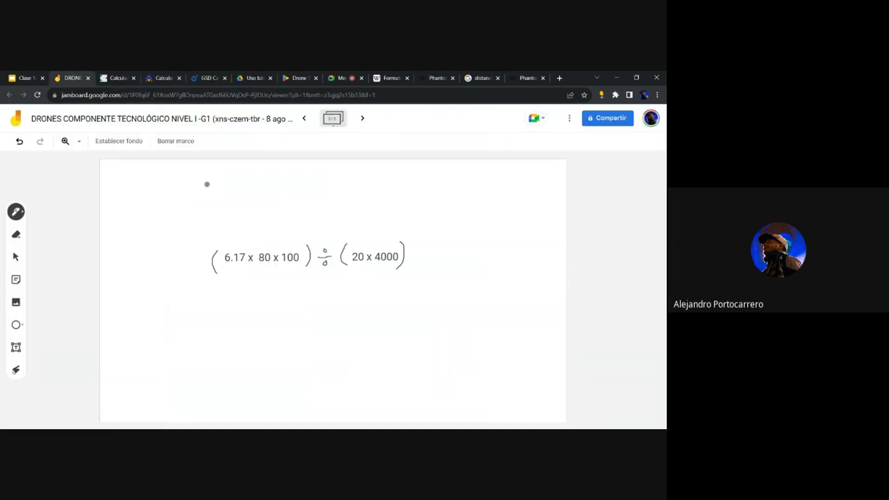
pyautogui.click(157, 75)
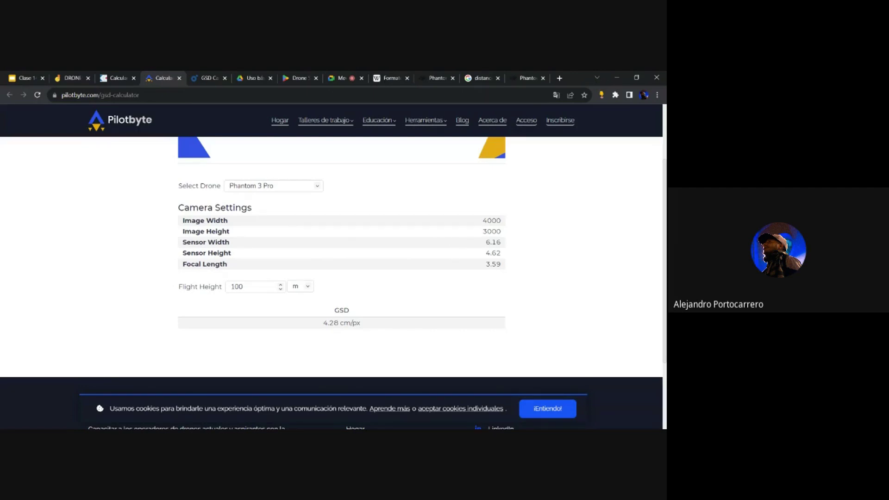
pyautogui.moveTo(181, 265); pyautogui.dragTo(355, 266)
pyautogui.moveTo(486, 264); pyautogui.dragTo(512, 264)
pyautogui.scroll(1, 422, 234)
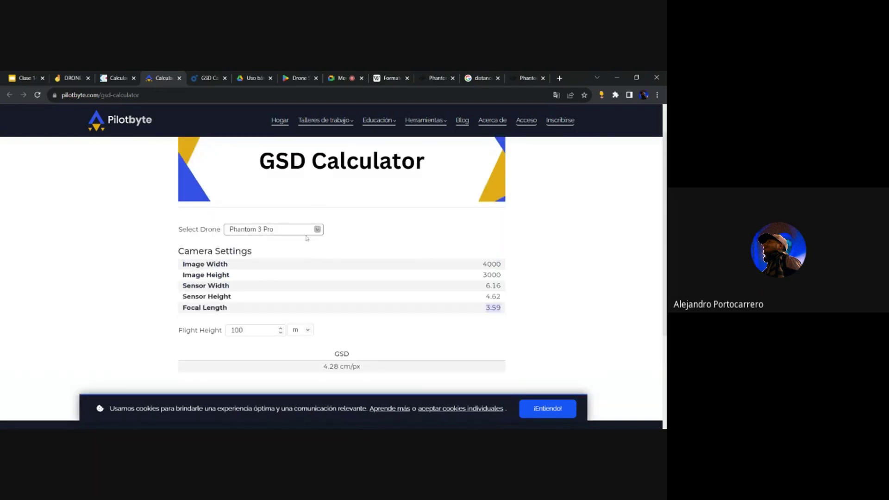
# - Go through other drone presets in the Pilotbyte calculator, including the Mavic 2 Pro, to compare their focal lengths at 100 m
pyautogui.click(300, 251)
pyautogui.click(305, 239)
pyautogui.press('Down')
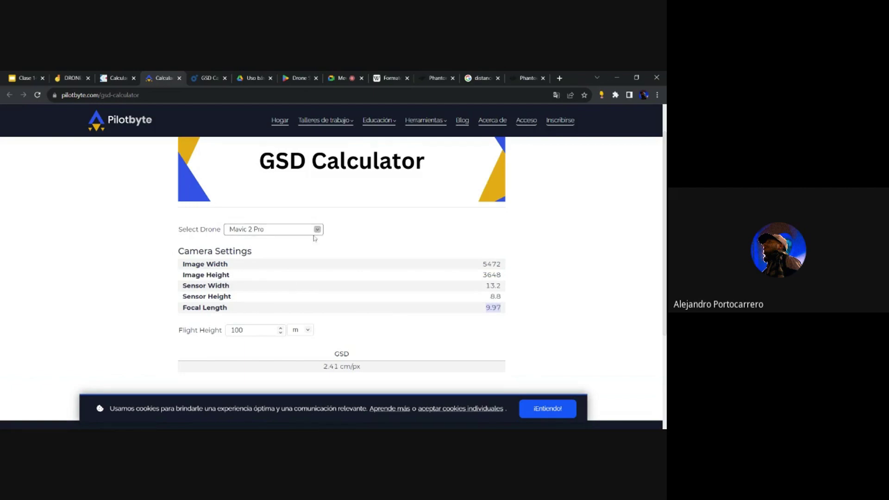
pyautogui.press('Down')
pyautogui.press('Down')
pyautogui.press('Down')
# - Review the Calculadora de GSD's custom drone fields, and check the Jamboard expression against the slide's GSD formula
pyautogui.click(129, 75)
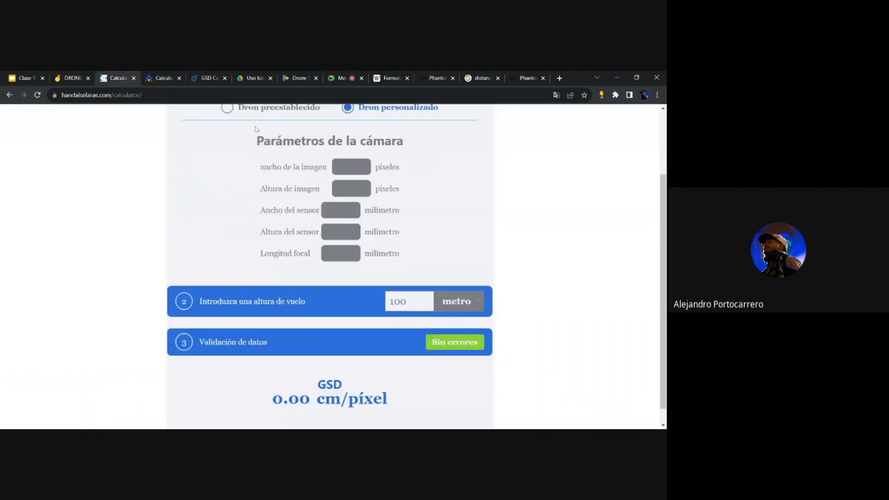
pyautogui.scroll(3, 183, 112)
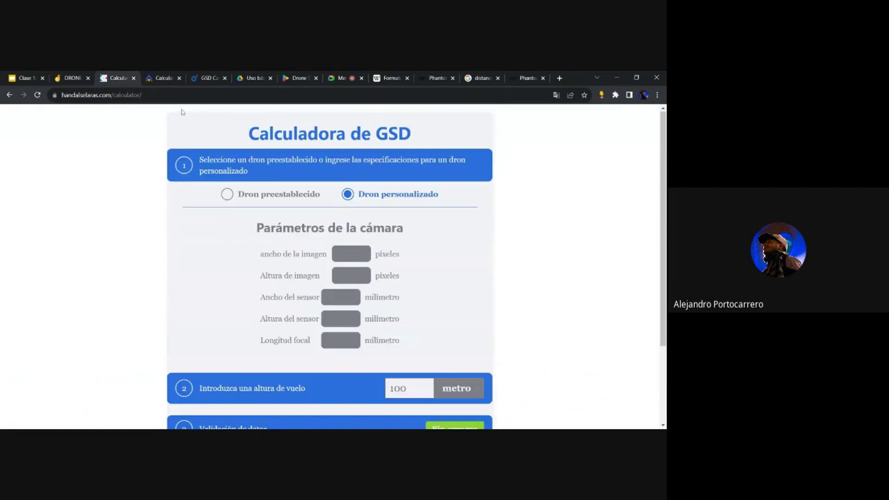
pyautogui.click(166, 76)
pyautogui.click(81, 76)
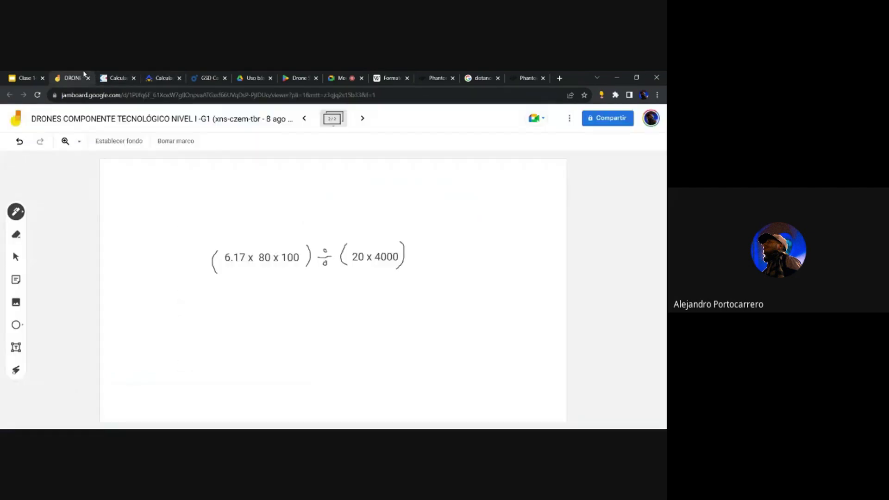
pyautogui.click(26, 75)
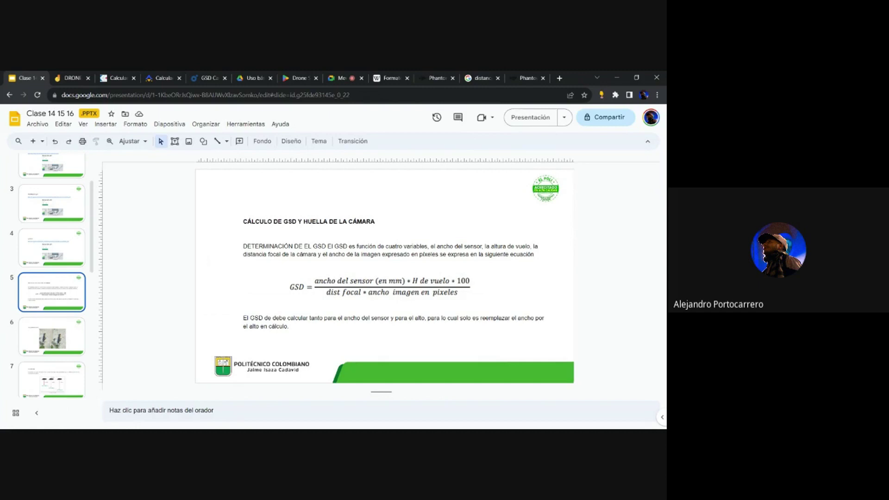
# - Search Google in a new tab for "convertir distancia focal full frame"
pyautogui.click(559, 78)
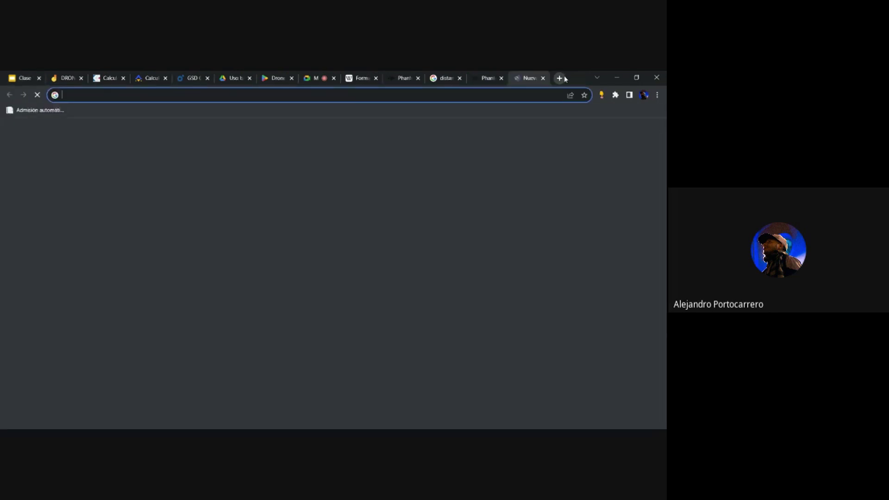
pyautogui.write('co')
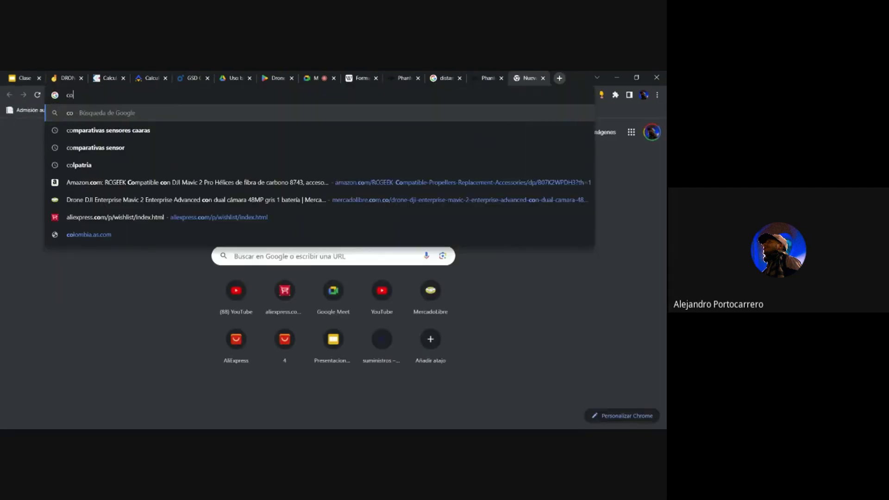
pyautogui.write('nvertir')
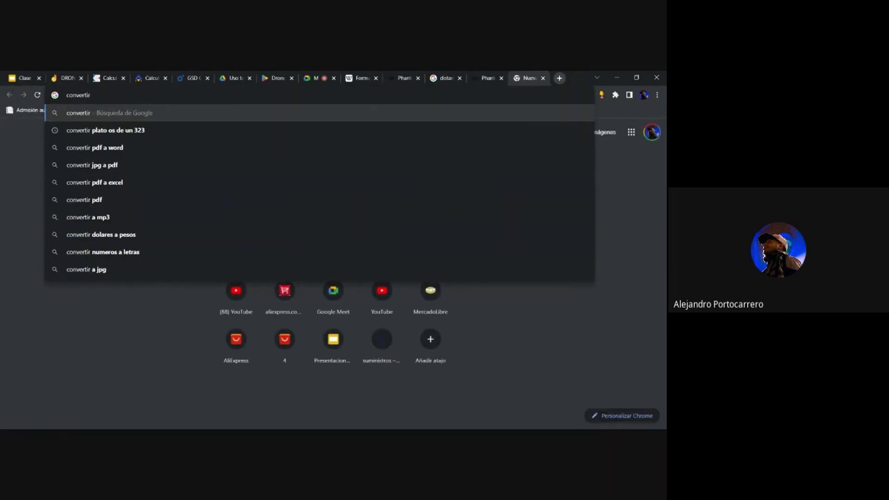
pyautogui.write(' distancia folca')
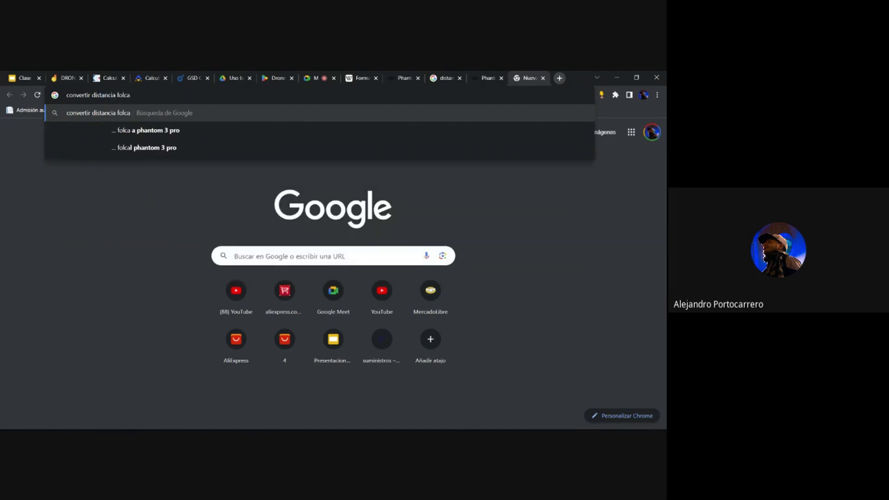
pyautogui.press('BackSpace')
pyautogui.press('BackSpace')
pyautogui.press('BackSpace')
pyautogui.write('cal ')
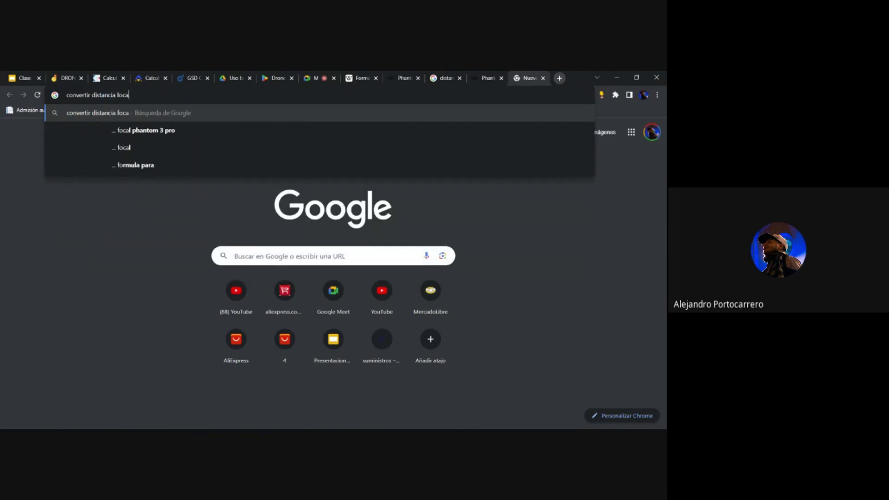
pyautogui.write('full frame')
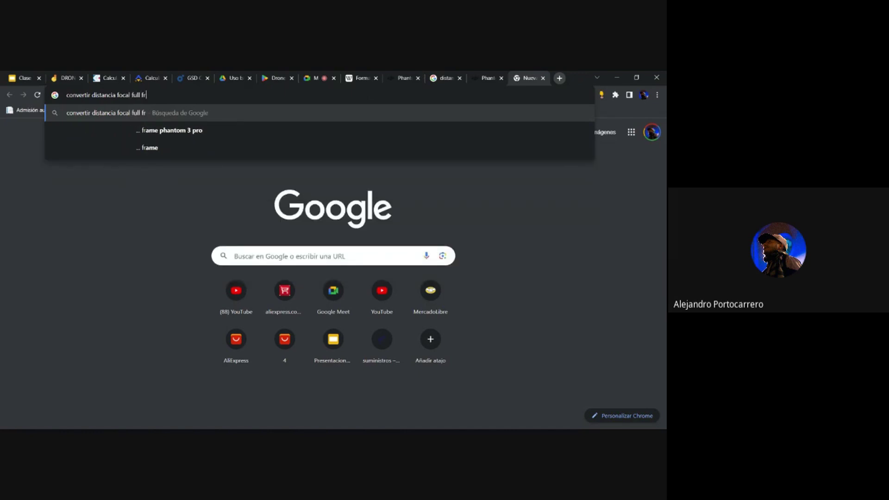
pyautogui.press('Return')
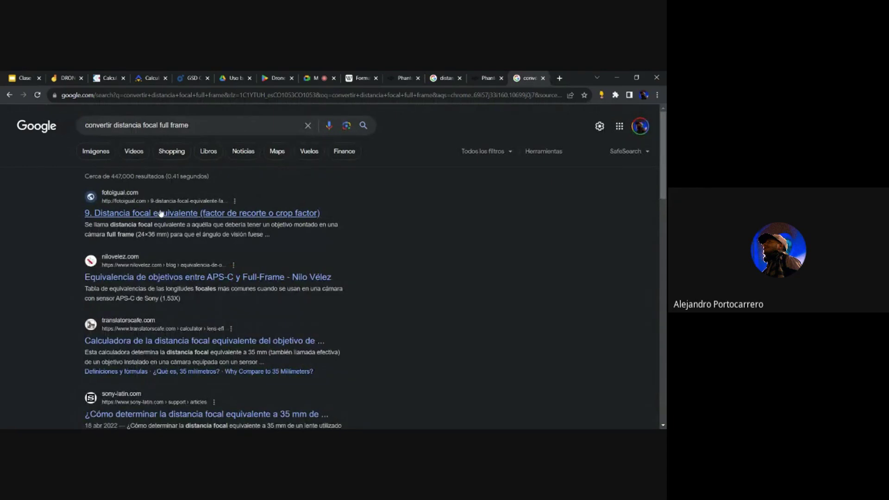
# - Open the nilovelez.com lens equivalence article in a separate tab, and the baltasar77.com APS-C vs FULL FRAME result from the same search
pyautogui.middleClick(176, 277)
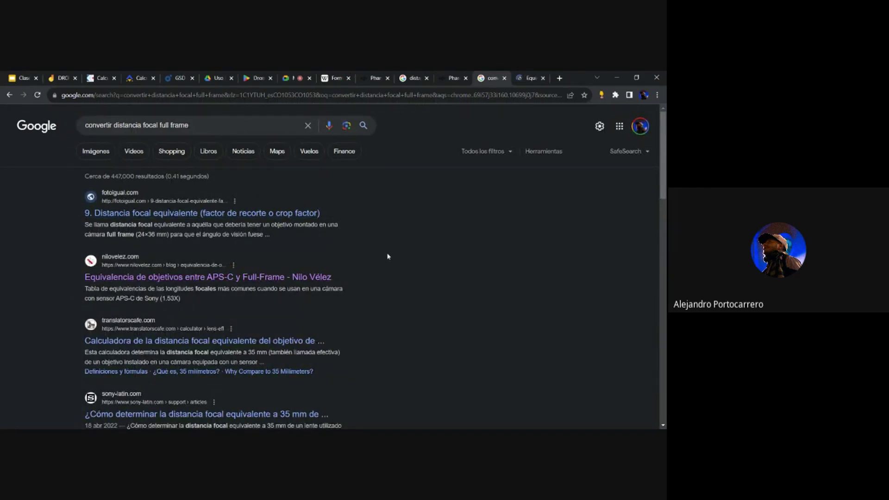
pyautogui.scroll(-5, 388, 256)
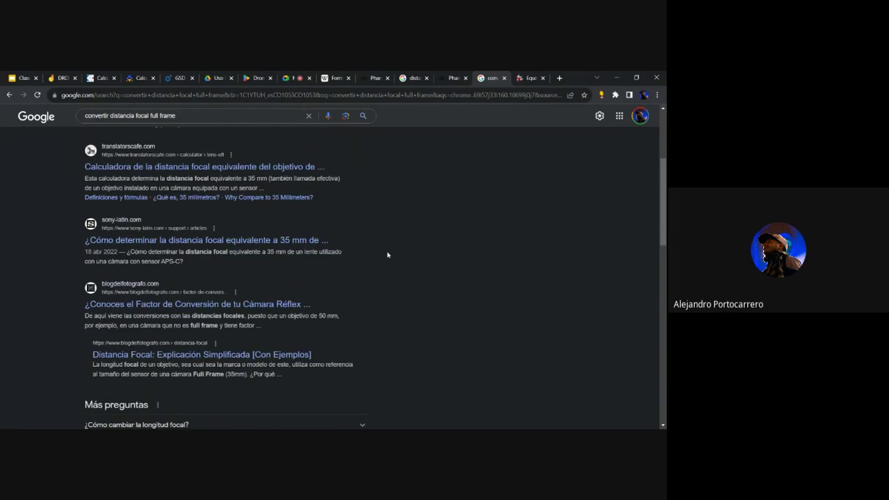
pyautogui.scroll(-3, 388, 255)
pyautogui.scroll(-2, 463, 244)
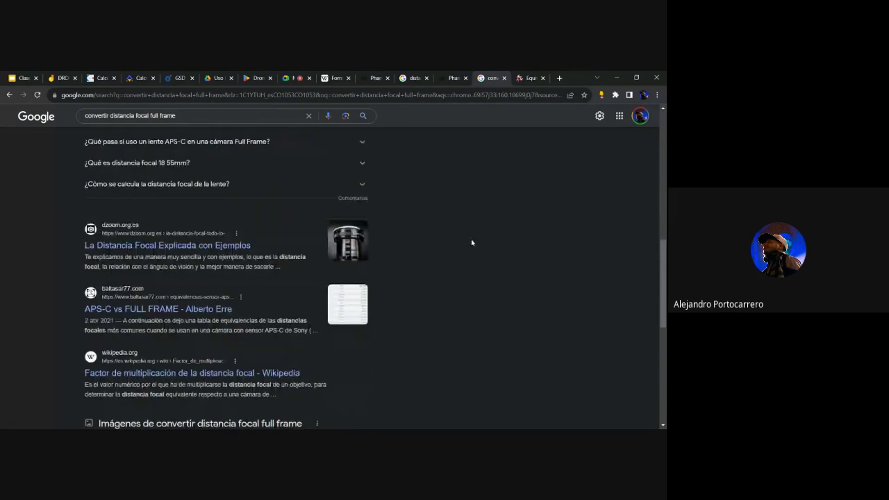
pyautogui.click(355, 297)
# - Examine the nilovelez.com table of APS-C focal lengths and their 35 mm equivalents, including the example above it
pyautogui.click(530, 78)
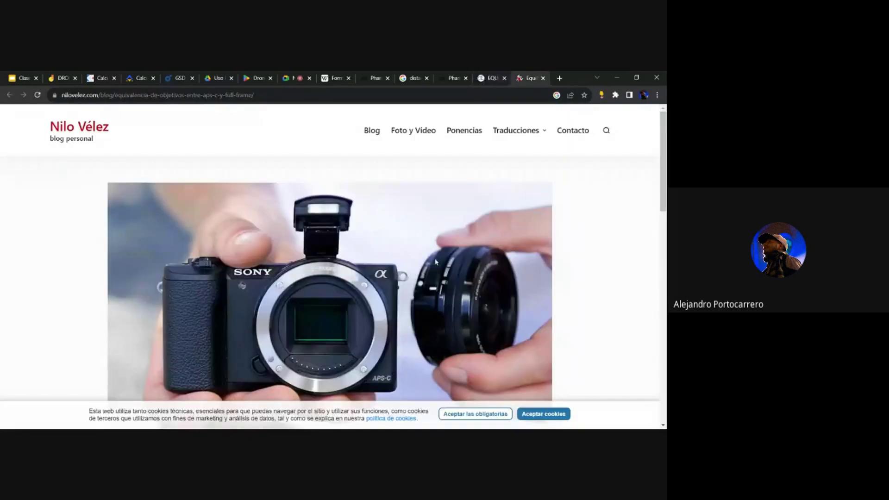
pyautogui.scroll(-5, 607, 265)
pyautogui.scroll(-2, 607, 264)
pyautogui.scroll(-1, 608, 264)
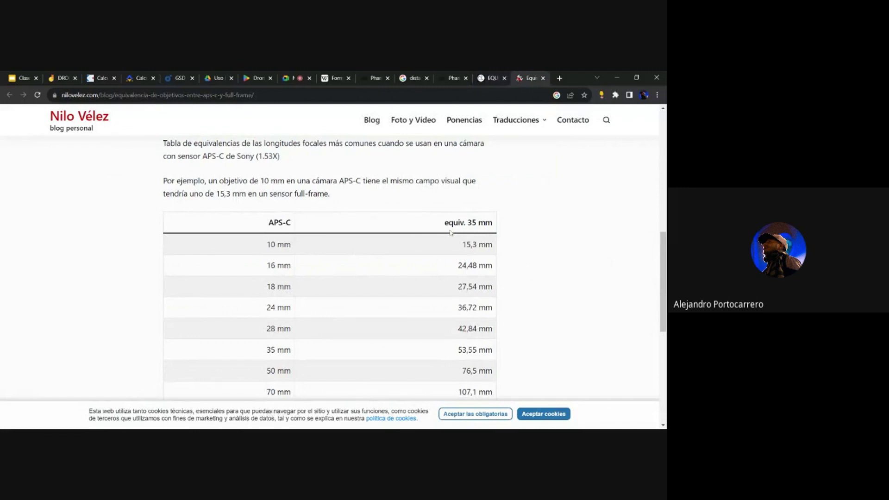
pyautogui.scroll(1, 451, 233)
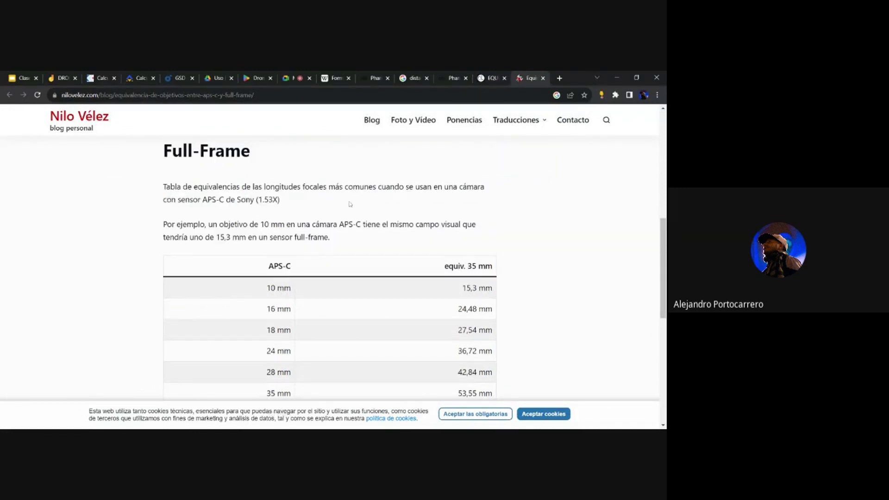
pyautogui.scroll(-6, 472, 216)
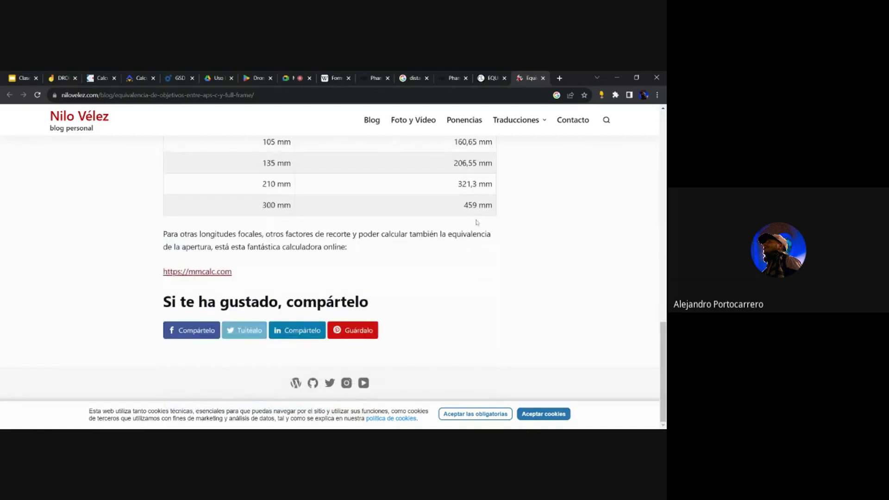
pyautogui.scroll(8, 476, 222)
pyautogui.scroll(-3, 476, 223)
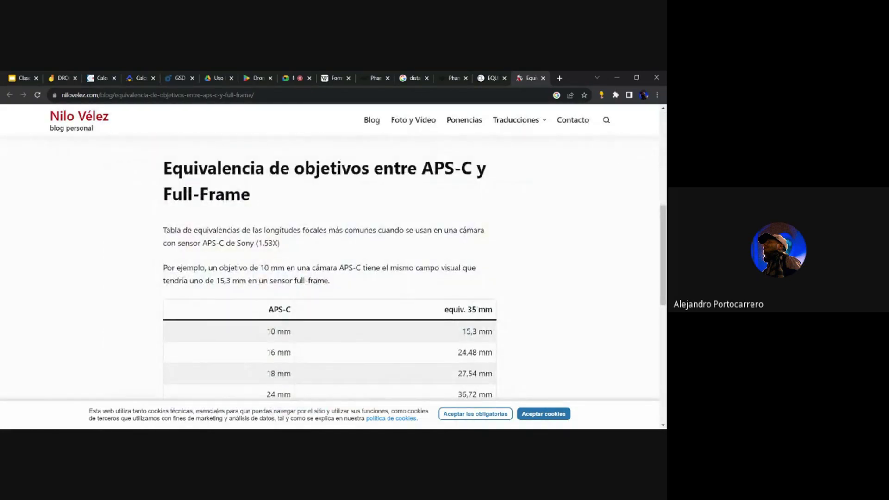
# - Check the other equivalence page and DJI's Phantom 3 Professional specifications for the sensor and lens data
pyautogui.click(492, 78)
pyautogui.click(447, 78)
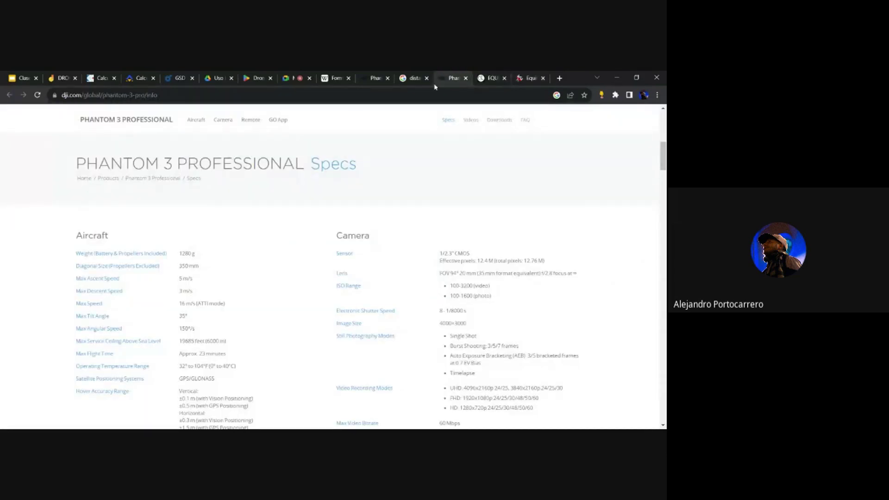
pyautogui.scroll(2, 309, 174)
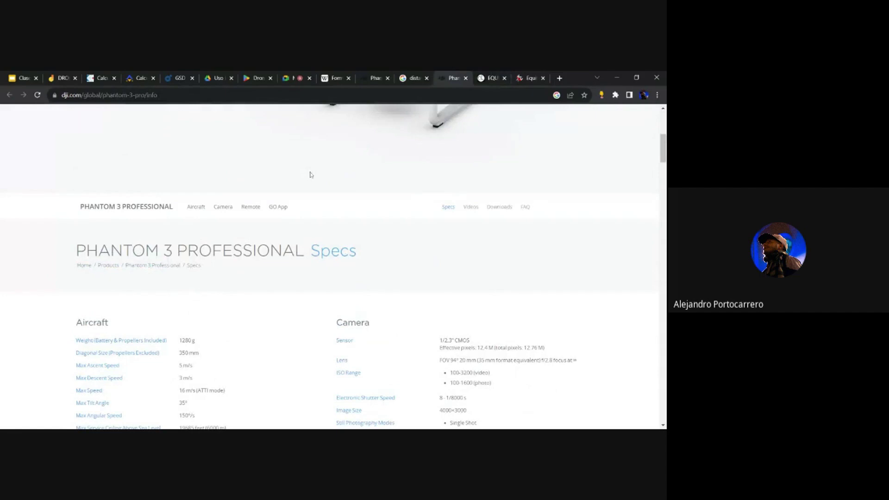
pyautogui.scroll(1, 309, 175)
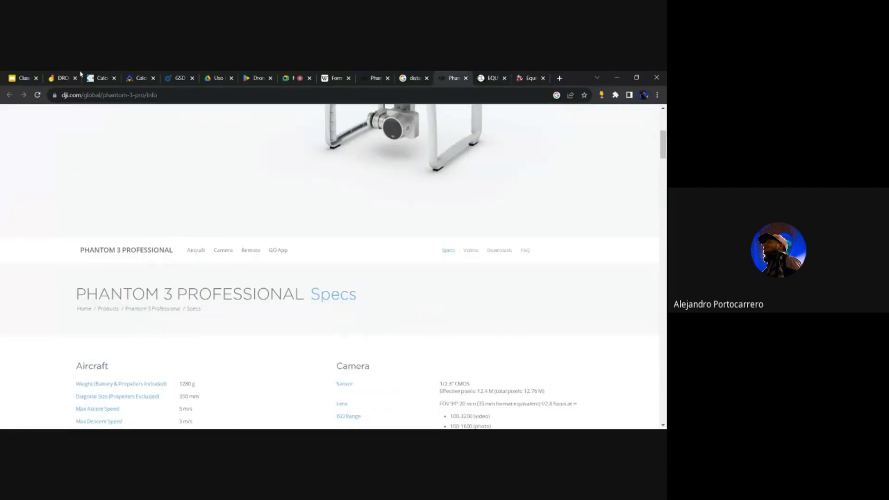
# - Inspect the DJI M300 RTK / P1 (24mm) image size and focal length in the Pilotbyte calculator, and switch the drone preset to Phantom 4 Pro
pyautogui.click(146, 77)
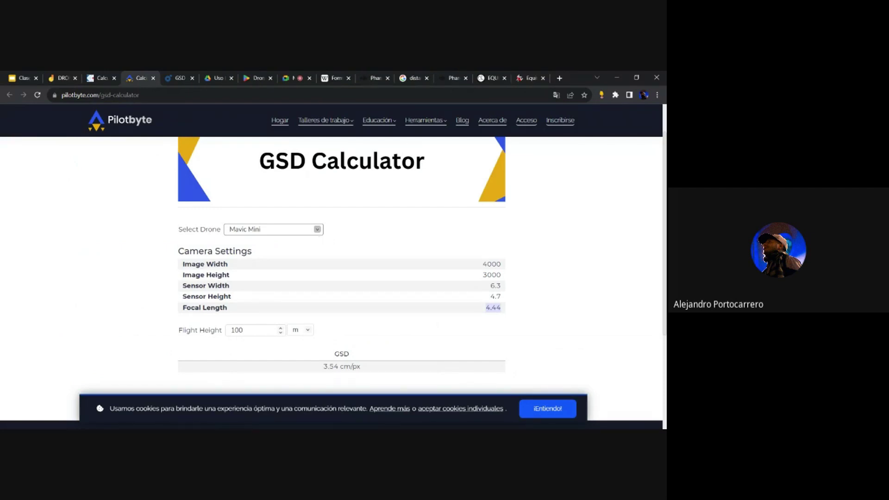
pyautogui.click(259, 326)
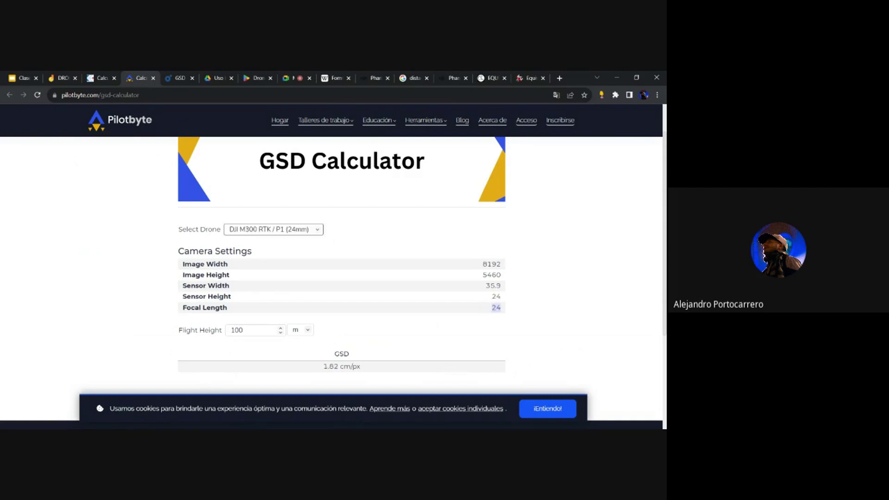
pyautogui.click(483, 264)
pyautogui.moveTo(483, 264); pyautogui.dragTo(501, 275)
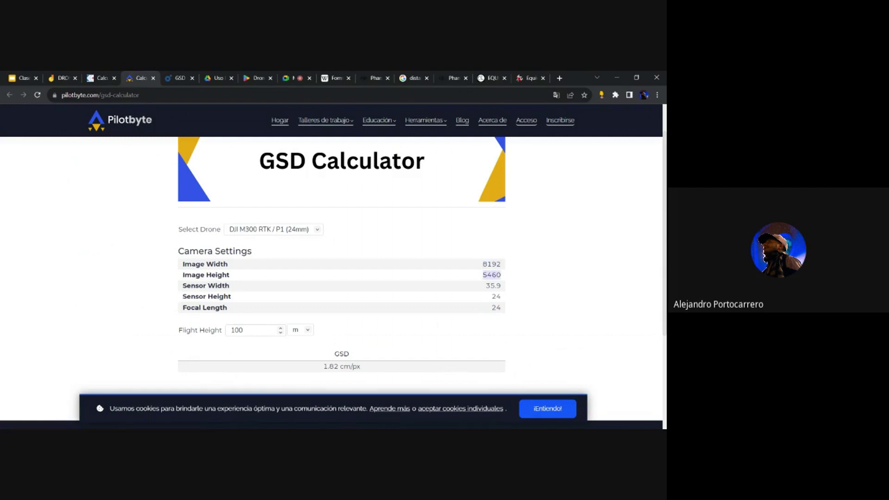
pyautogui.click(504, 280)
pyautogui.moveTo(182, 309); pyautogui.dragTo(494, 308)
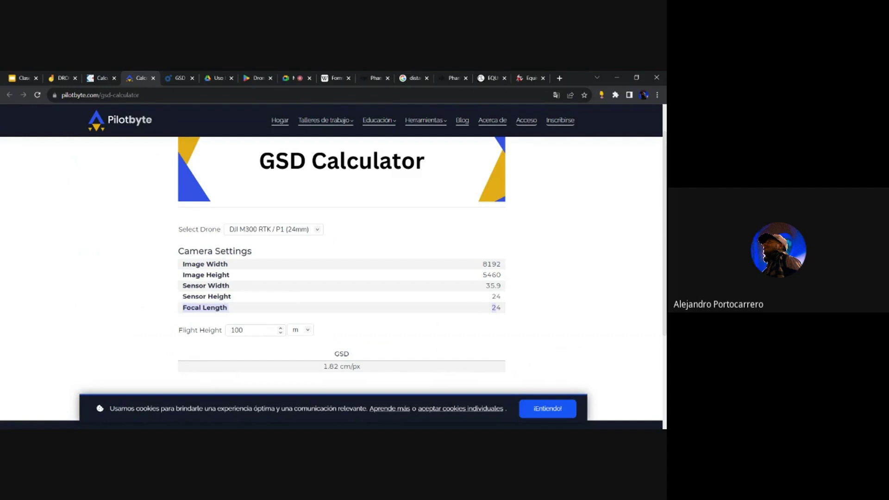
pyautogui.click(495, 308)
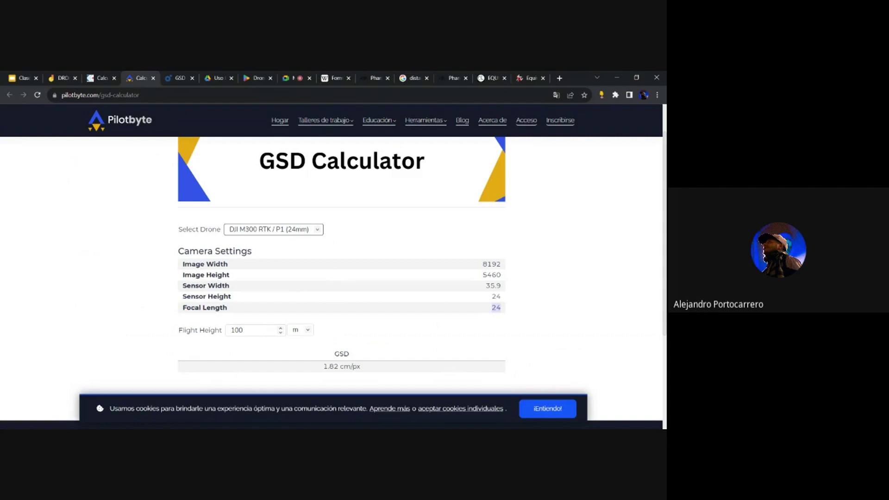
pyautogui.press('Down')
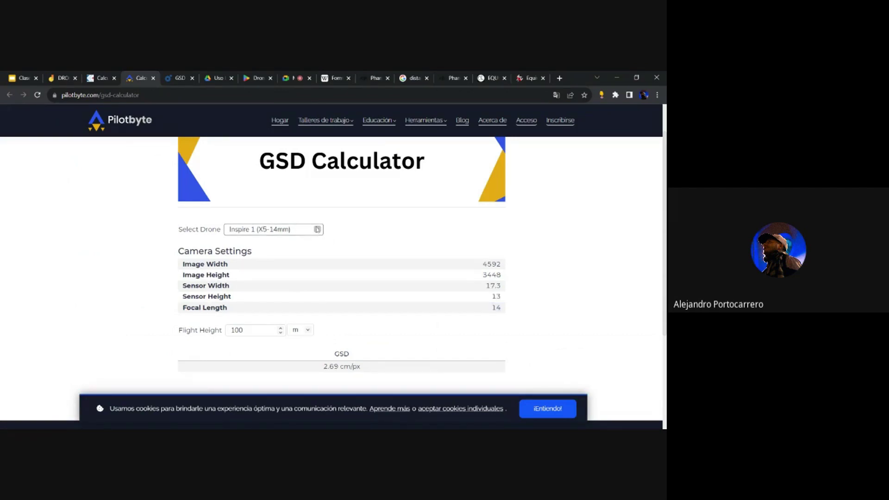
pyautogui.press('Down')
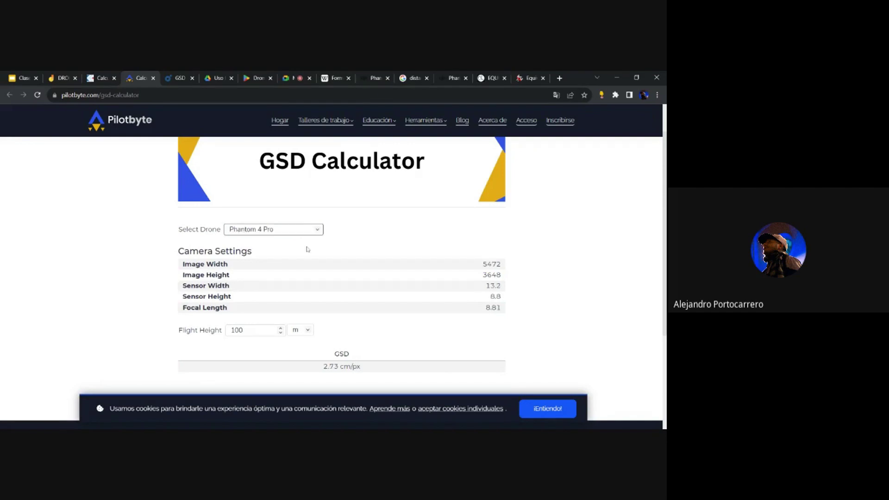
# - Search Google for "phantom 4 pro" in place of the lens equivalence article, and open DJI's Phantom 4 Pro page
pyautogui.click(522, 77)
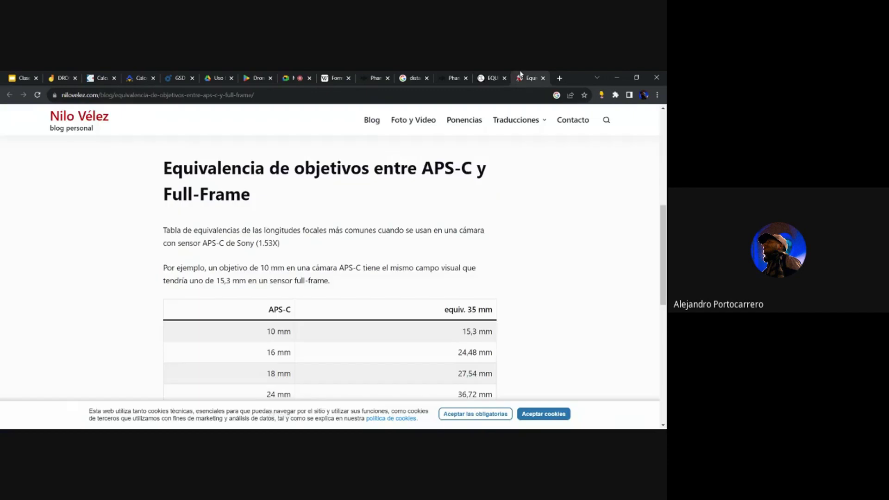
pyautogui.click(248, 96)
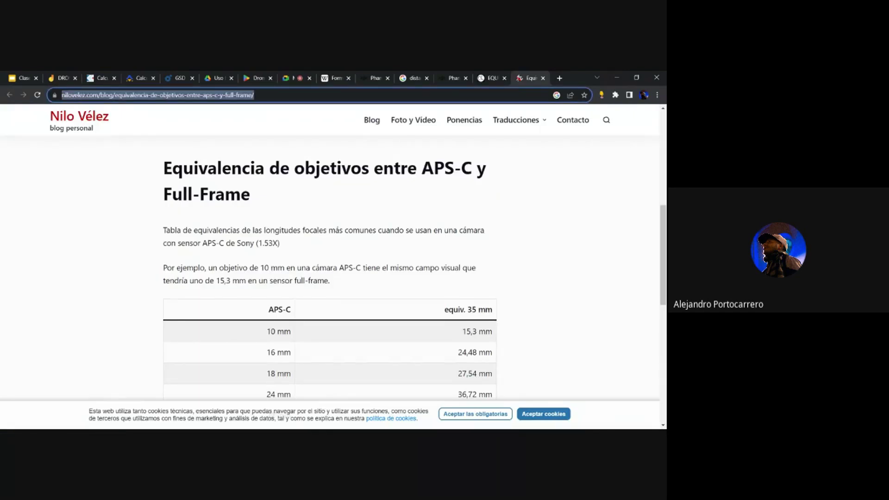
pyautogui.press('BackSpace')
pyautogui.write('phanto')
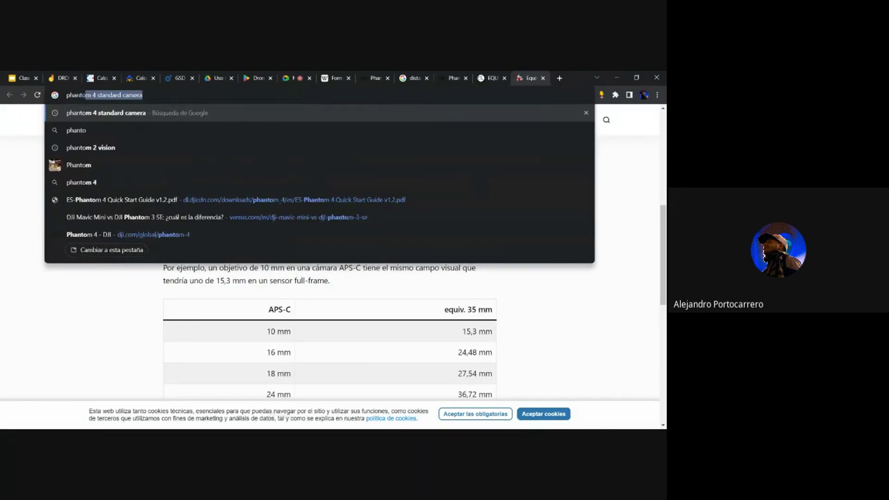
pyautogui.write('m 4 pro')
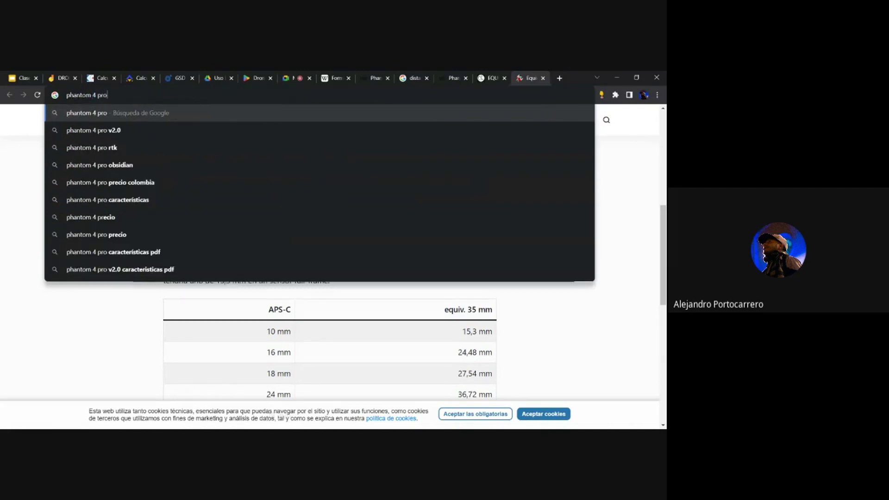
pyautogui.press('Return')
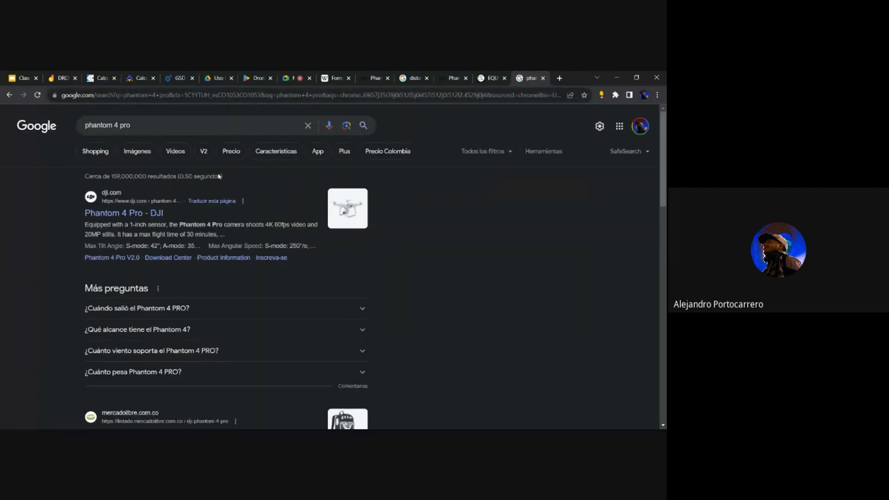
pyautogui.click(115, 215)
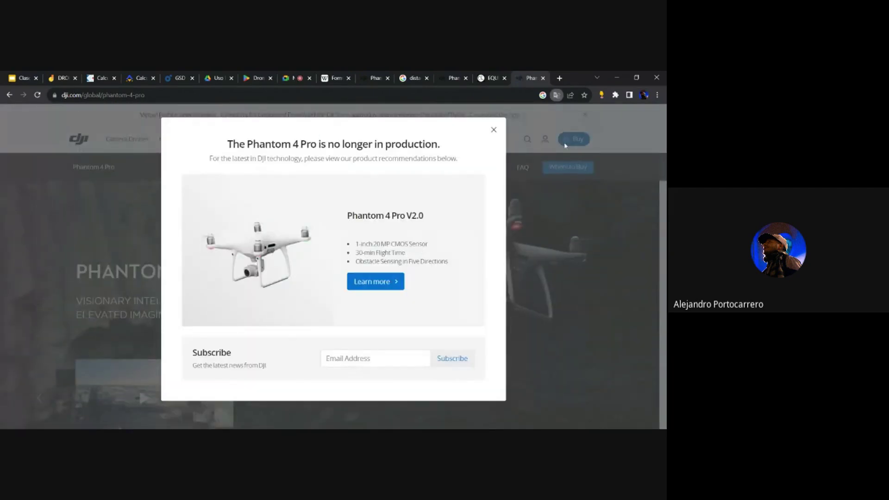
# - Dismiss the discontinued-product notice and find the camera sensor and lens specifications on the Phantom 4 Pro page
pyautogui.click(493, 130)
pyautogui.scroll(-8, 389, 220)
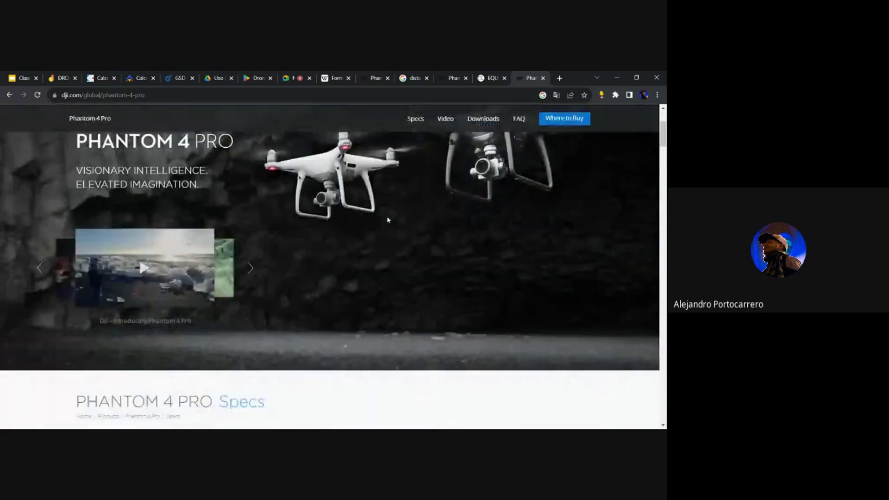
pyautogui.scroll(-1, 261, 237)
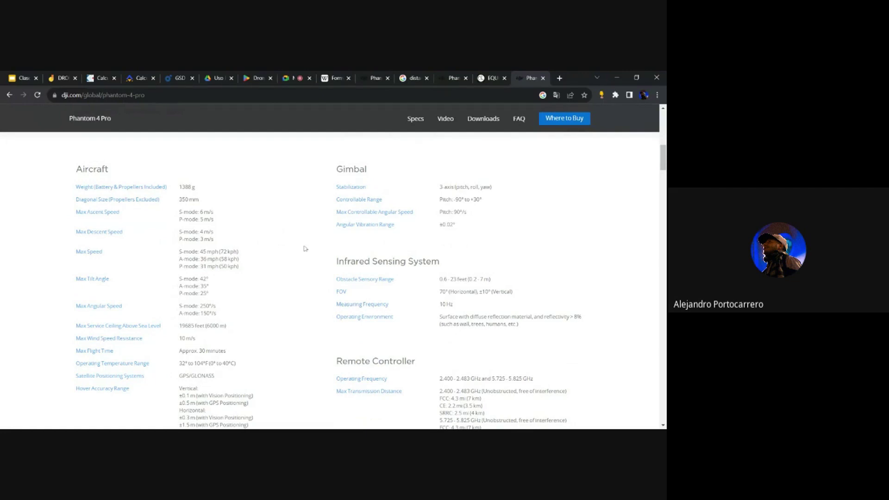
pyautogui.scroll(-2, 305, 248)
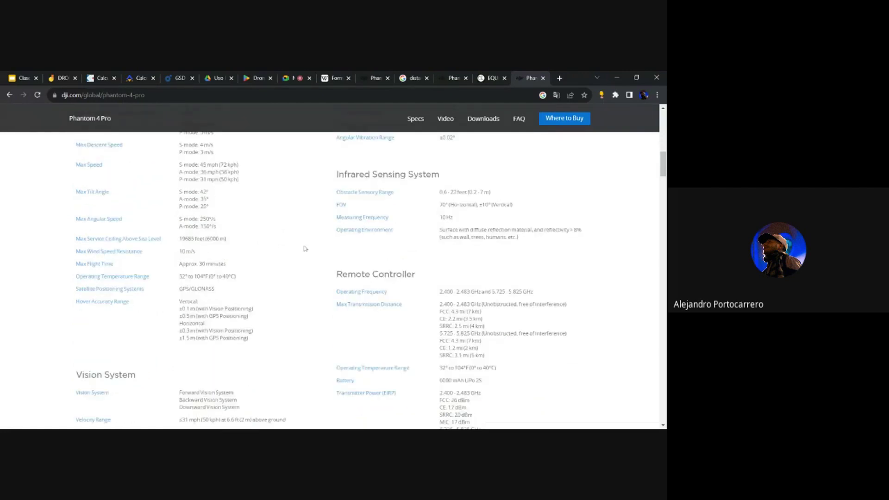
pyautogui.scroll(-3, 305, 248)
pyautogui.scroll(-5, 305, 248)
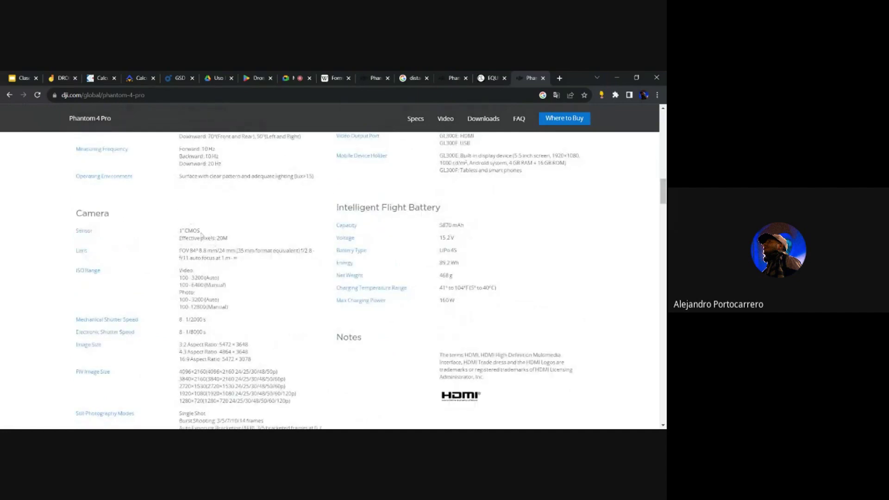
# - Highlight the Phantom 4 Pro's sensor size and its 8.8 mm and 24 mm lens focal lengths, and review the remaining camera specifications
pyautogui.moveTo(201, 232); pyautogui.dragTo(179, 233)
pyautogui.moveTo(179, 250); pyautogui.dragTo(204, 250)
pyautogui.click(204, 251)
pyautogui.moveTo(200, 250); pyautogui.dragTo(178, 251)
pyautogui.moveTo(221, 250); pyautogui.dragTo(230, 250)
pyautogui.click(231, 251)
pyautogui.scroll(-9, 330, 280)
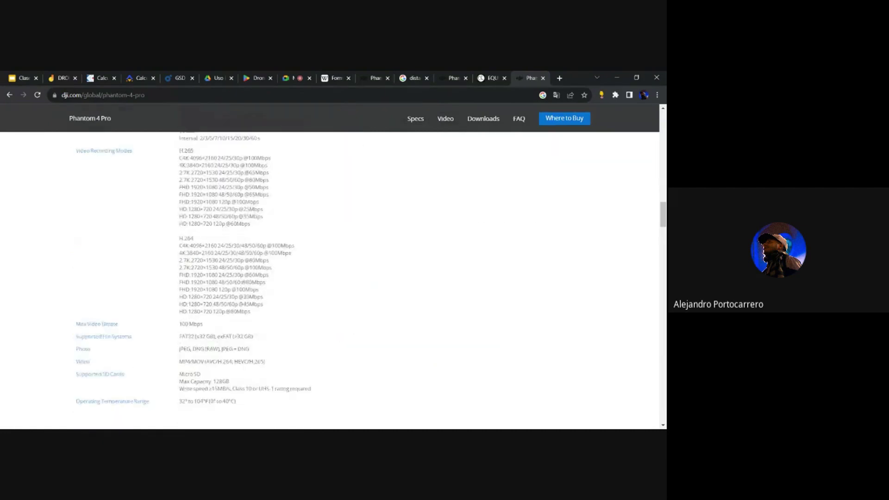
pyautogui.scroll(2, 330, 280)
# - Compare the DJI data with the Phantom 4 Pro camera settings in the Pilotbyte GSD calculator
pyautogui.click(102, 77)
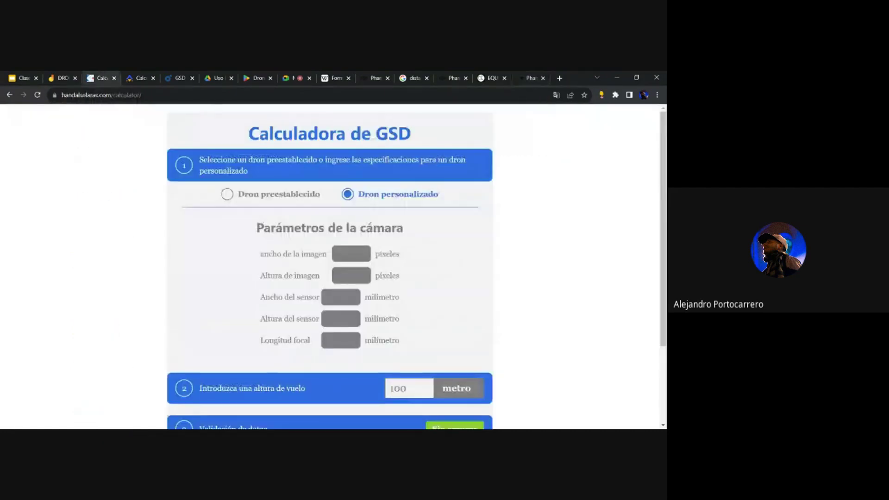
pyautogui.click(64, 77)
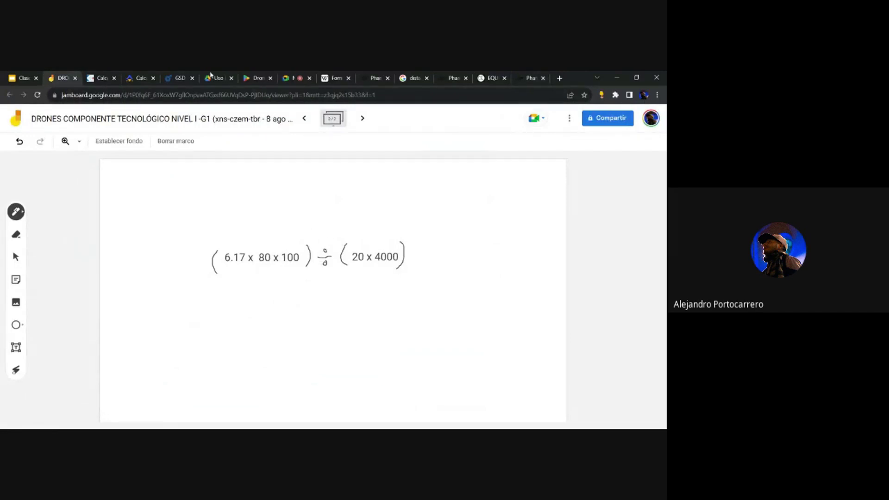
pyautogui.click(156, 75)
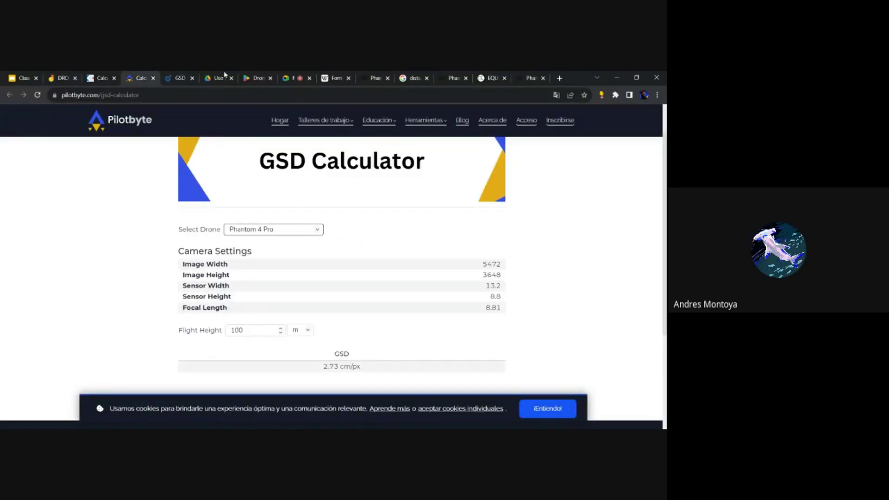
pyautogui.click(100, 95)
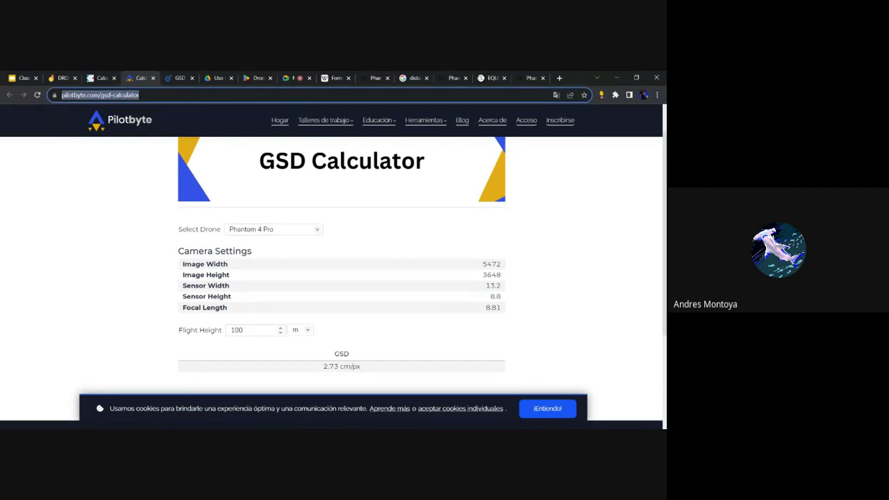
# - Search Google for "convertir fov" in place of the DJI Phantom 4 Pro page, and open the Vertical FOV Calculator result
pyautogui.click(522, 75)
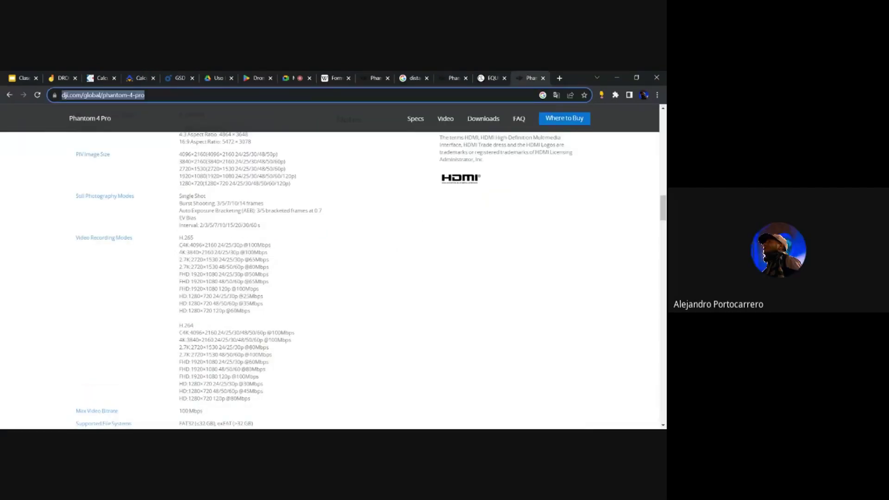
pyautogui.write('ca')
pyautogui.press('BackSpace')
pyautogui.press('BackSpace')
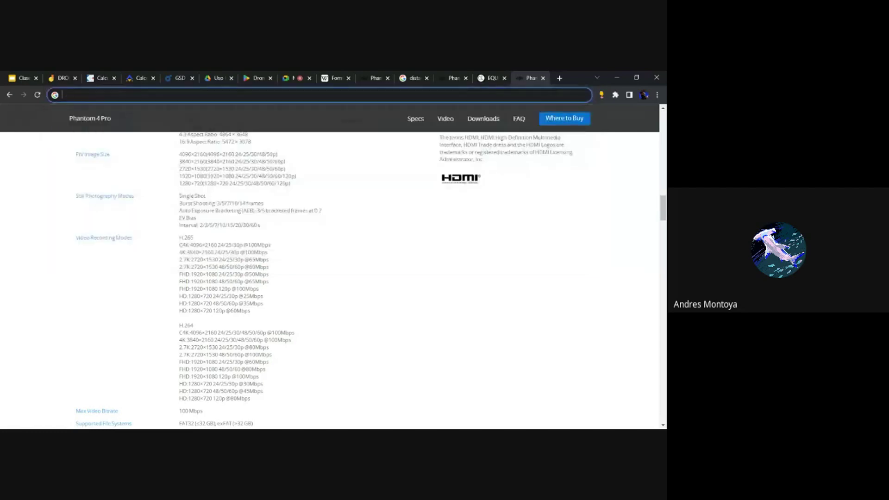
pyautogui.write('fov')
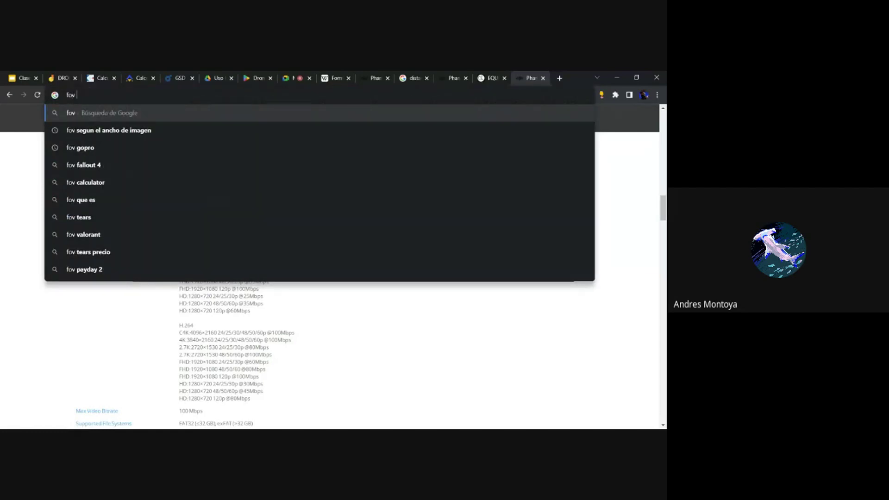
pyautogui.press('BackSpace')
pyautogui.press('BackSpace')
pyautogui.press('BackSpace')
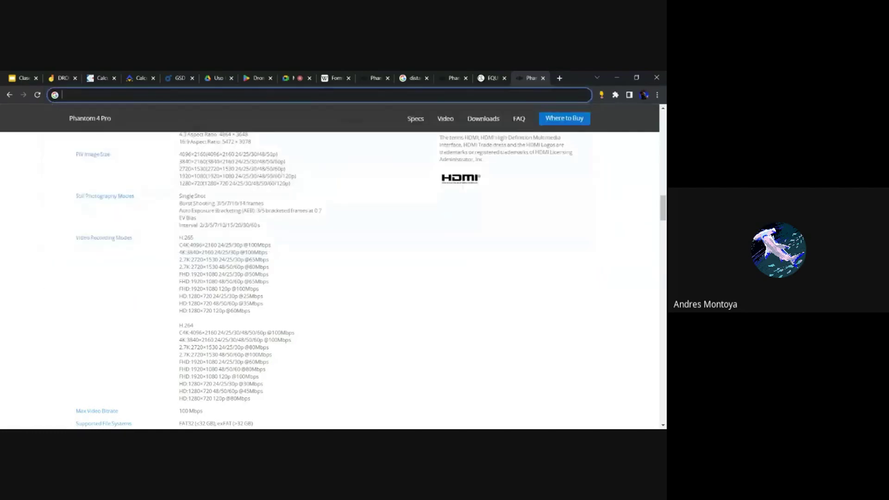
pyautogui.write('conver')
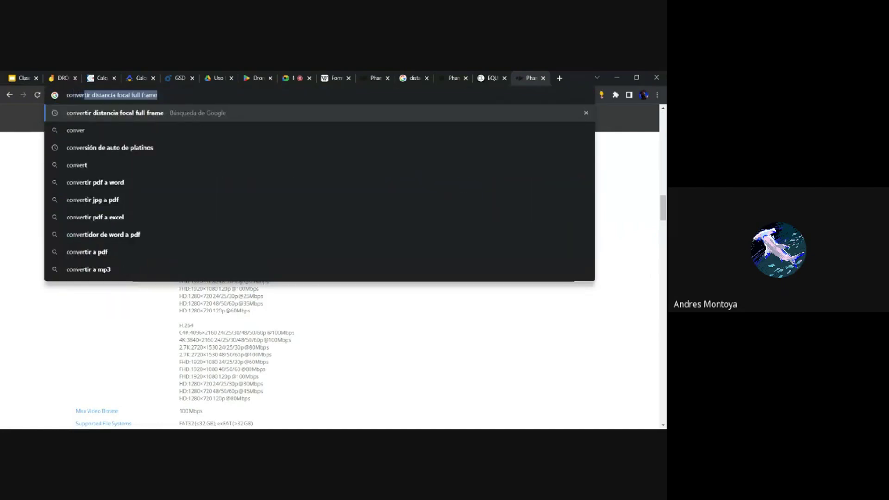
pyautogui.write('tir fov')
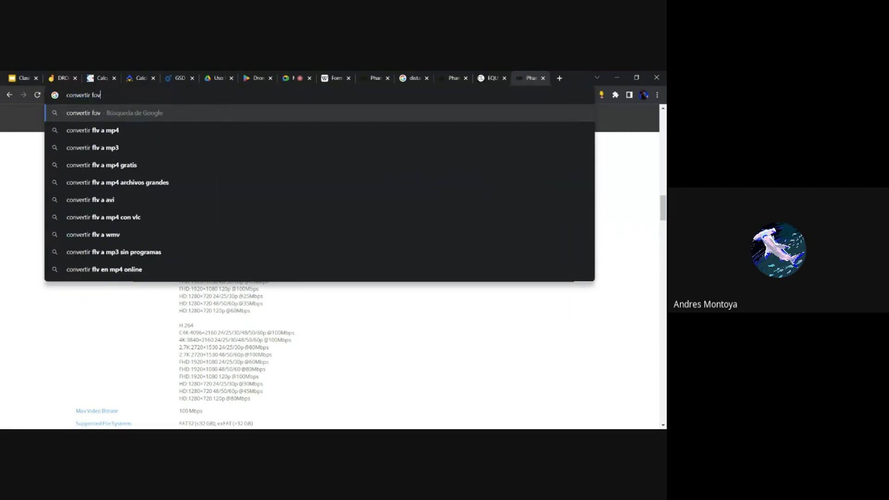
pyautogui.press('Return')
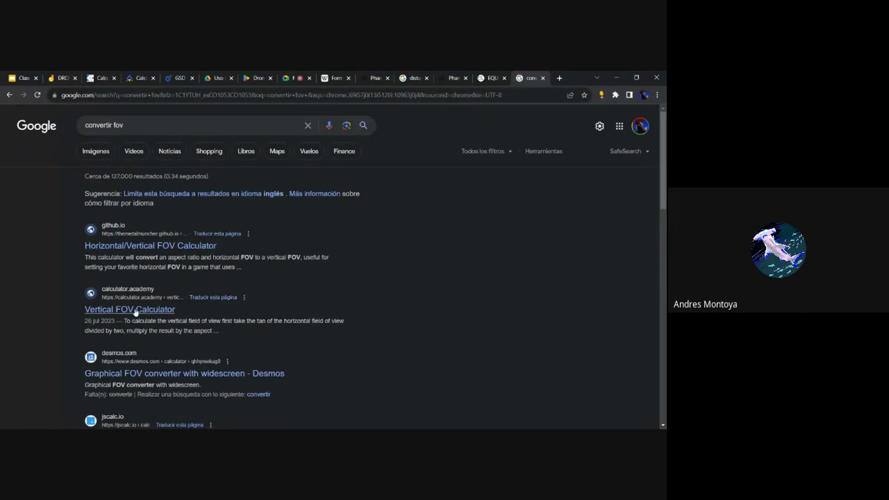
pyautogui.click(149, 310)
# - Examine the Vertical FOV Calculator's input fields, formula and worked example
pyautogui.scroll(-4, 381, 260)
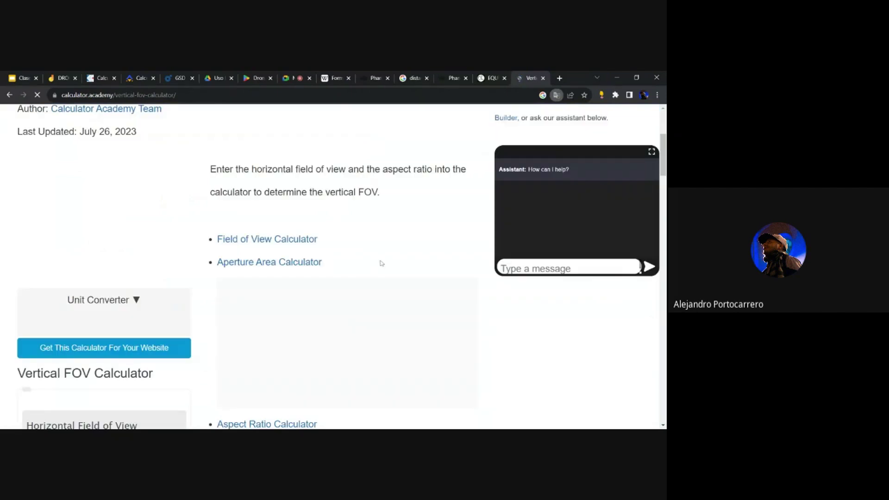
pyautogui.scroll(-4, 382, 263)
pyautogui.scroll(-2, 383, 263)
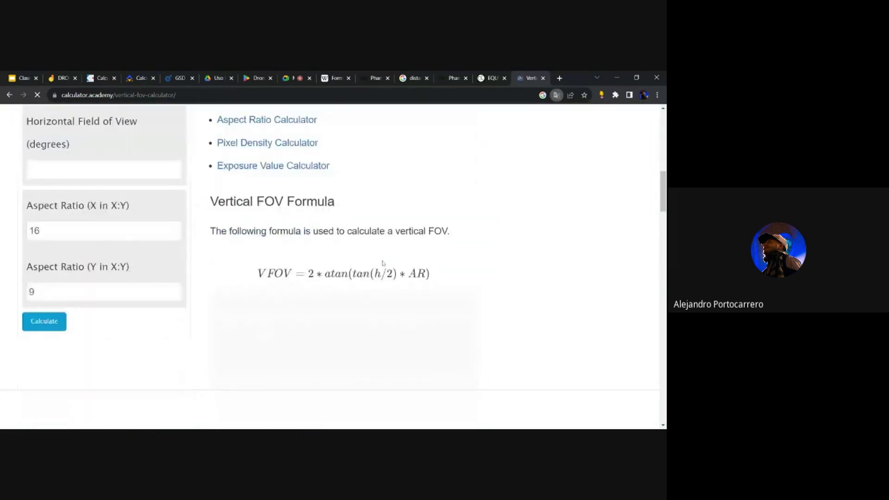
pyautogui.scroll(-12, 382, 263)
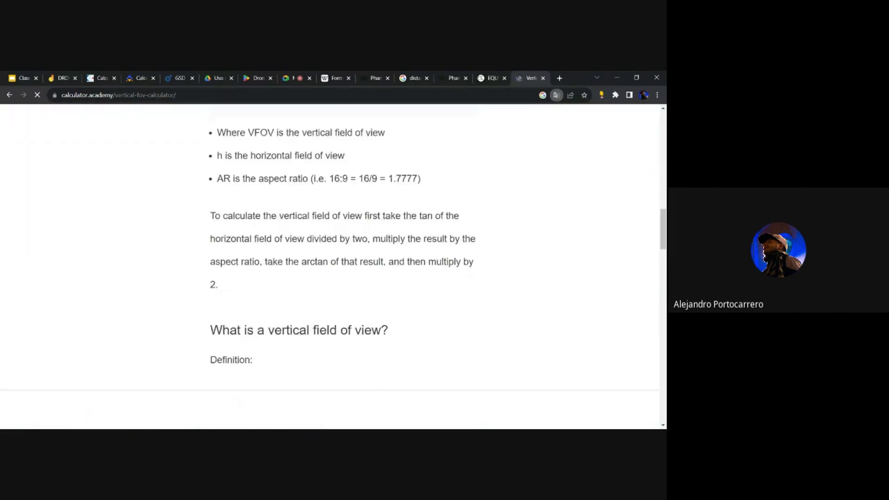
pyautogui.scroll(3, 383, 263)
pyautogui.scroll(-15, 383, 263)
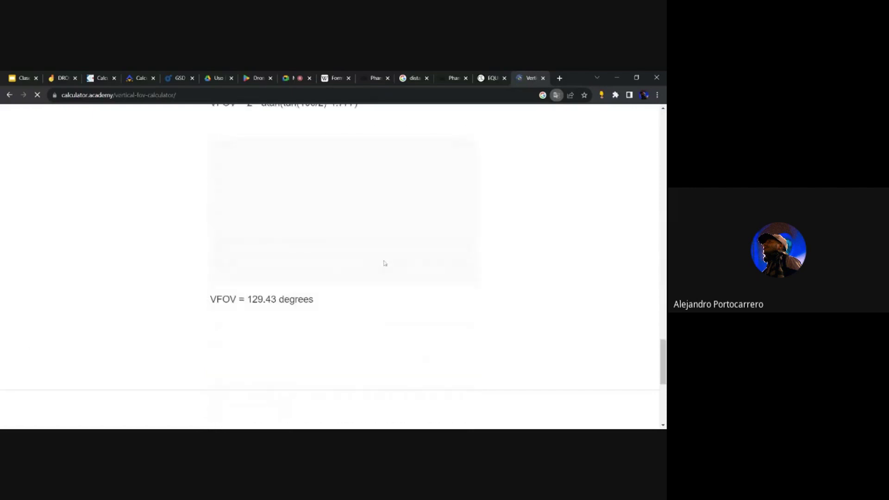
pyautogui.scroll(4, 384, 263)
# - Search Google for "calculadora de fov", check the fov-calculator.com field of view calculator, and return to the results
pyautogui.hotkey('ctrl', 'l')
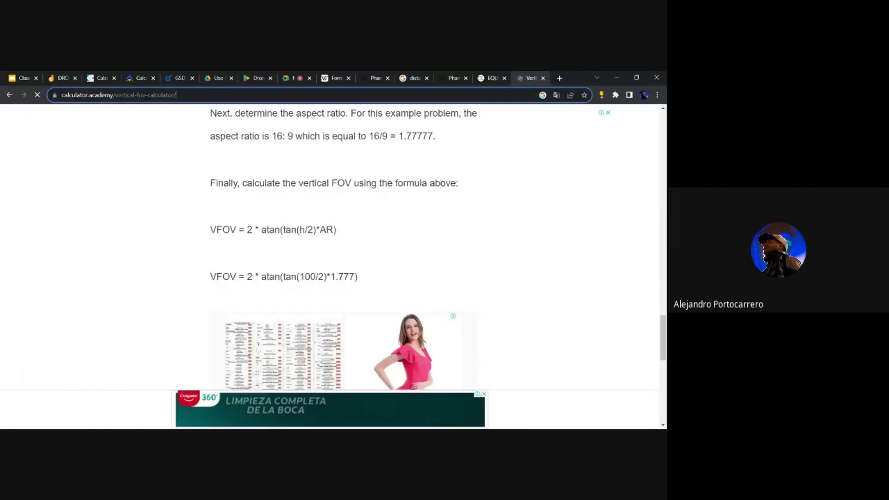
pyautogui.write('ca')
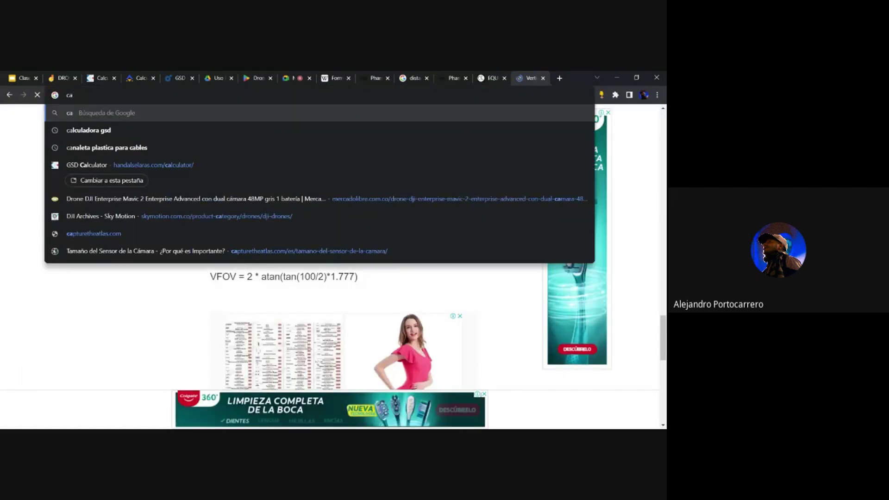
pyautogui.write('lculadora de fov')
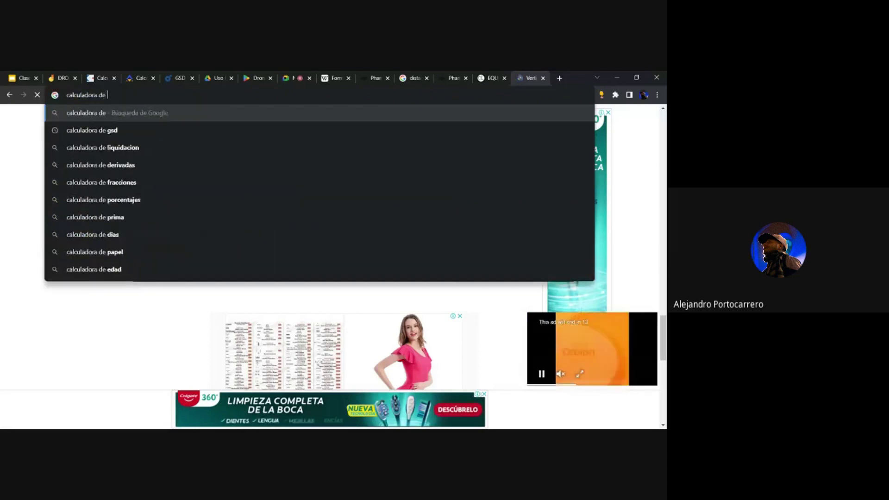
pyautogui.press('Return')
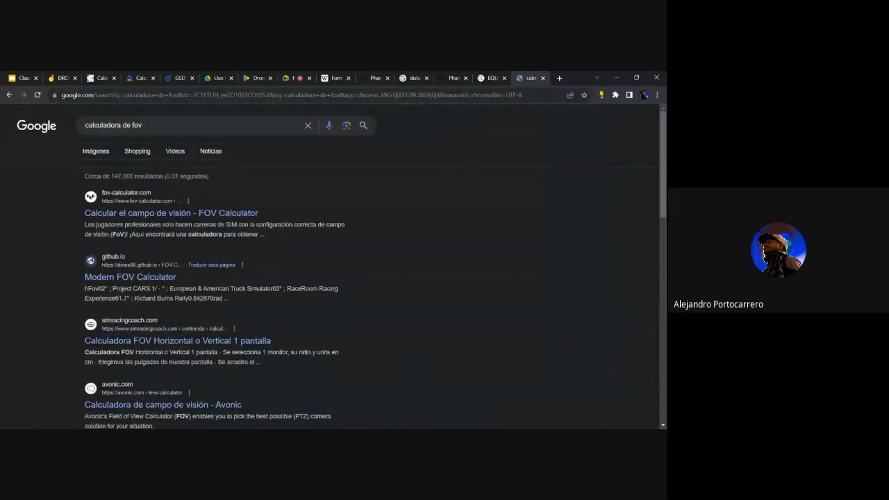
pyautogui.click(166, 216)
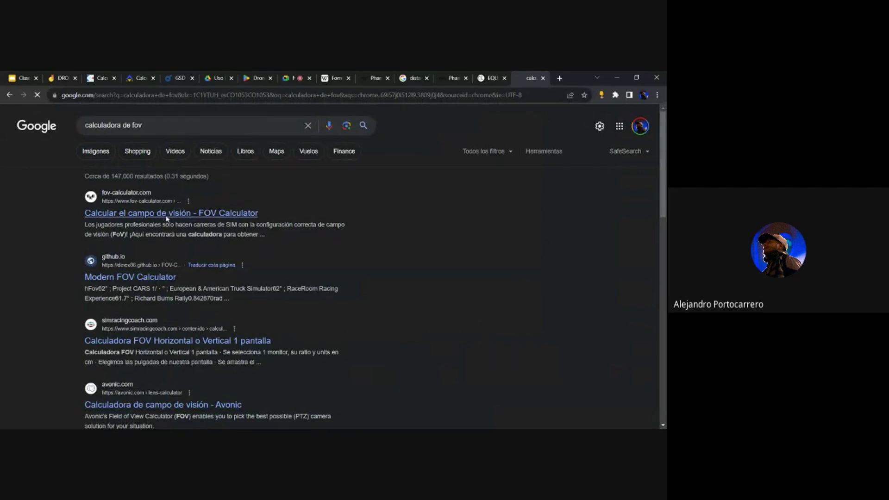
pyautogui.click(211, 214)
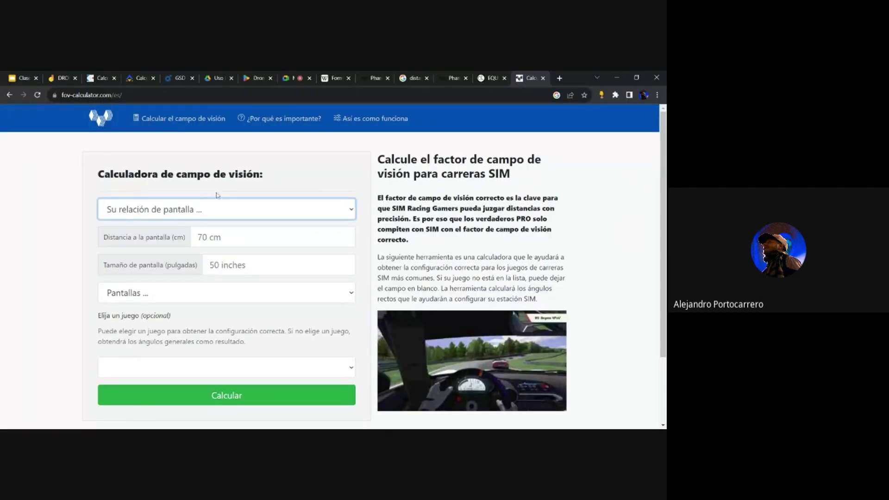
pyautogui.scroll(-2, 217, 195)
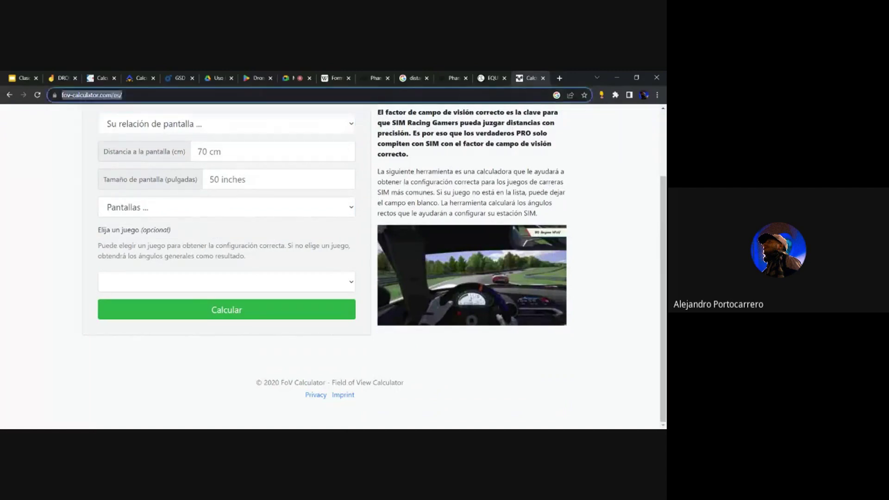
pyautogui.click(11, 95)
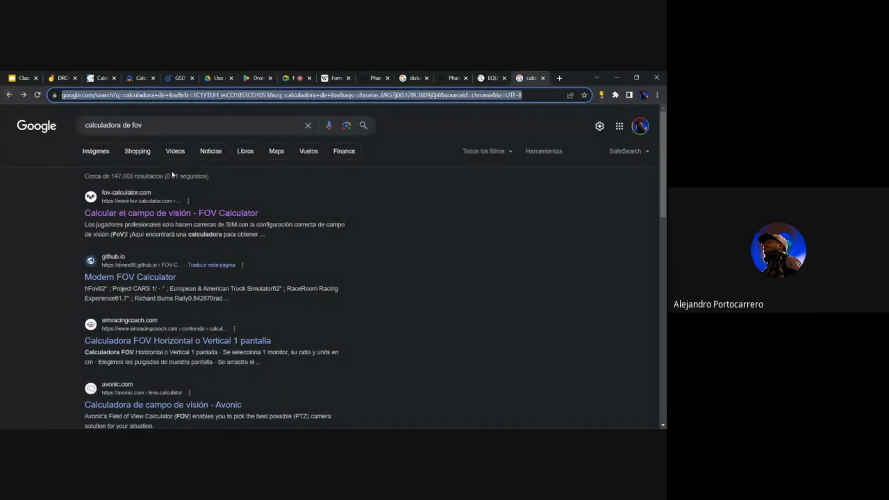
# - Open the Modern FOV Calculator, inspect its screen ratio and screen size inputs, and go back to the search results
pyautogui.click(147, 283)
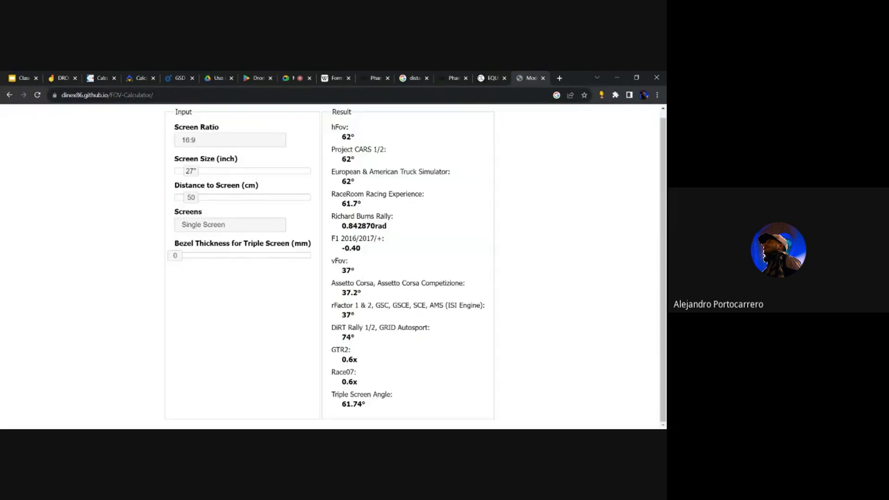
pyautogui.scroll(1, 278, 217)
pyautogui.click(273, 143)
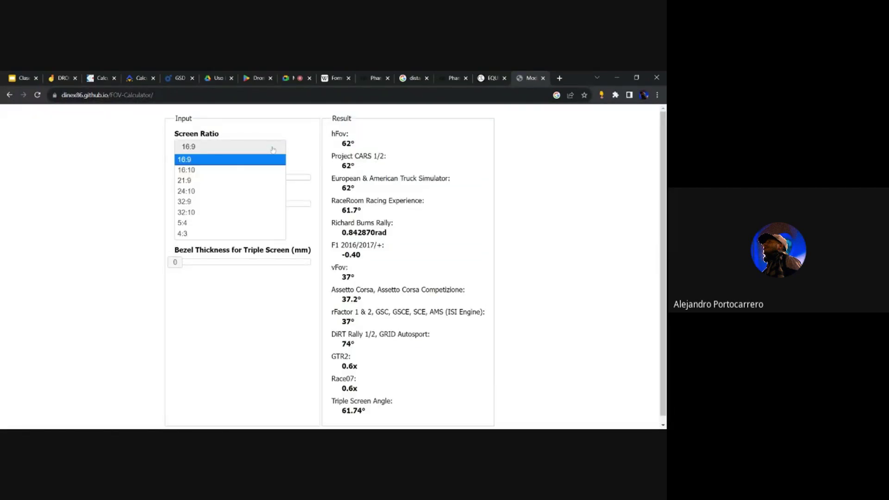
pyautogui.click(273, 149)
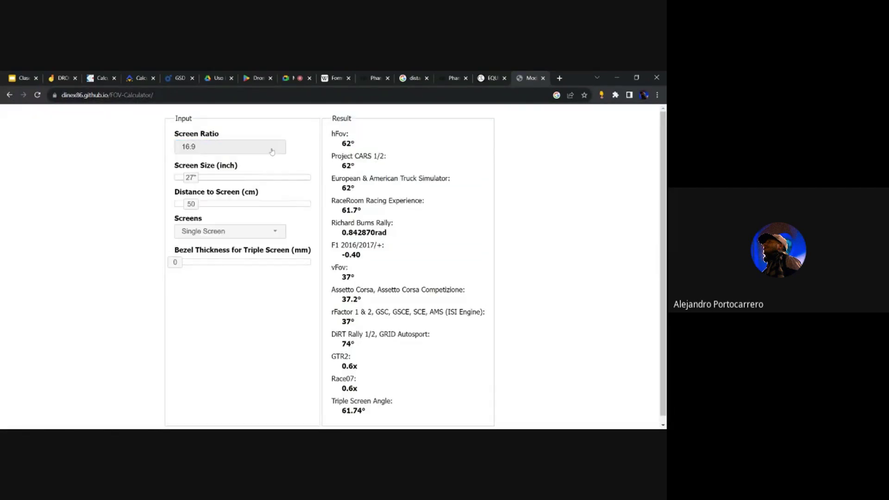
pyautogui.click(191, 180)
pyautogui.click(10, 96)
# - Check Avonic's "Calculadora de campo de visión" page and its camera series list, and return to the search results
pyautogui.scroll(-2, 266, 254)
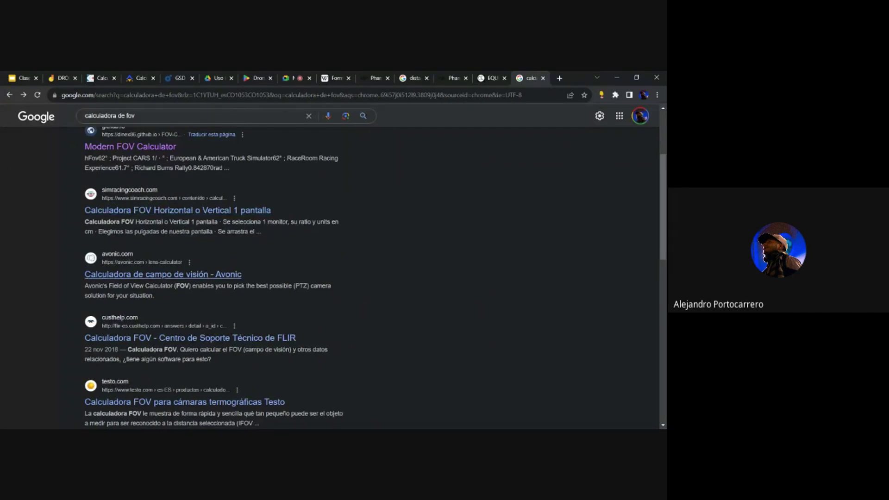
pyautogui.click(201, 276)
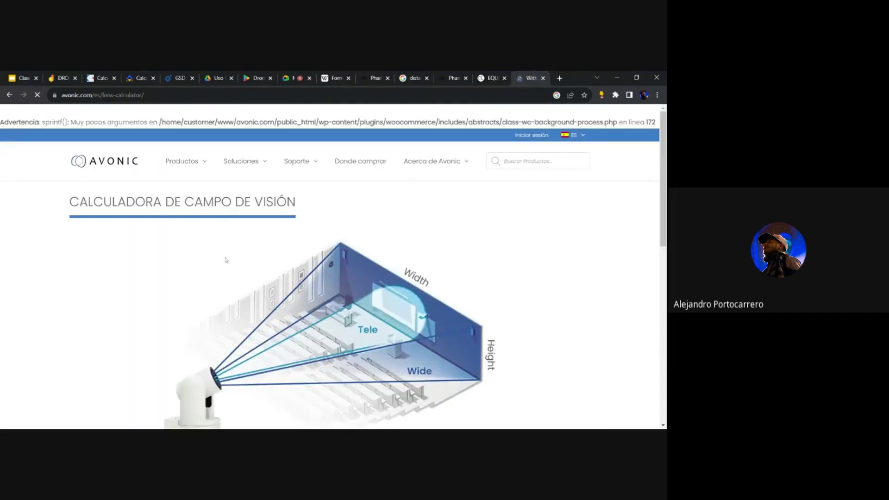
pyautogui.scroll(-10, 317, 235)
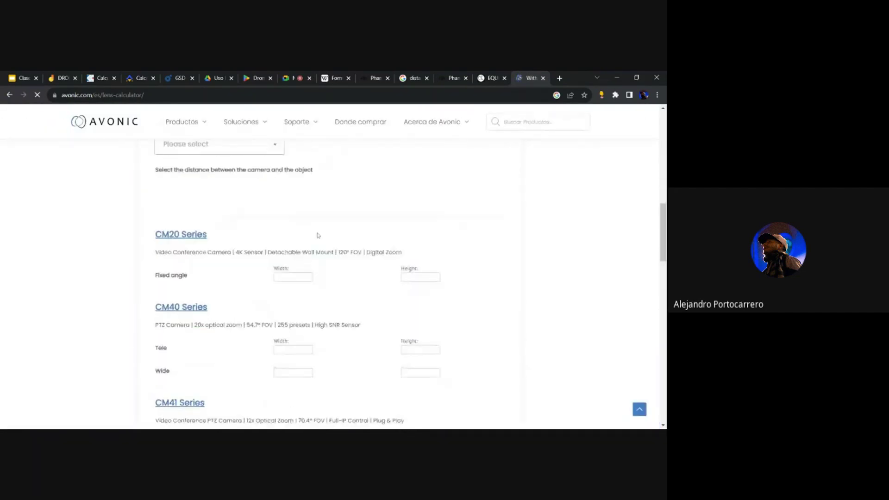
pyautogui.scroll(-2, 317, 234)
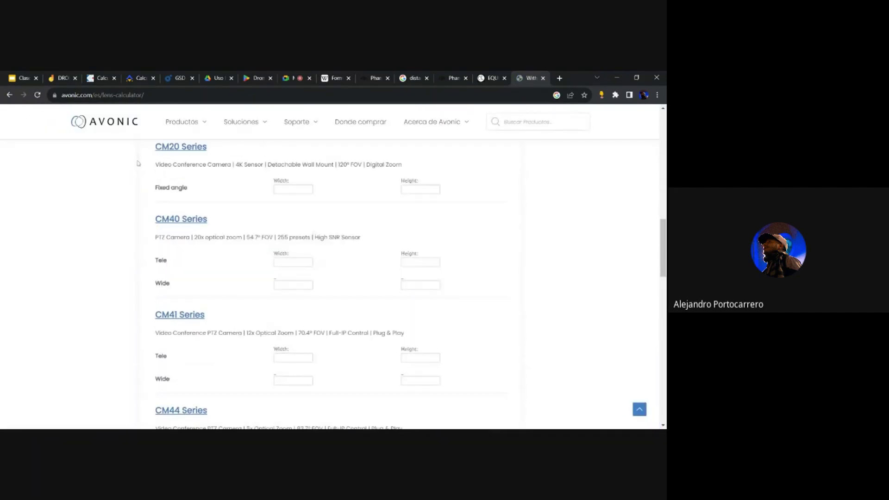
pyautogui.click(9, 95)
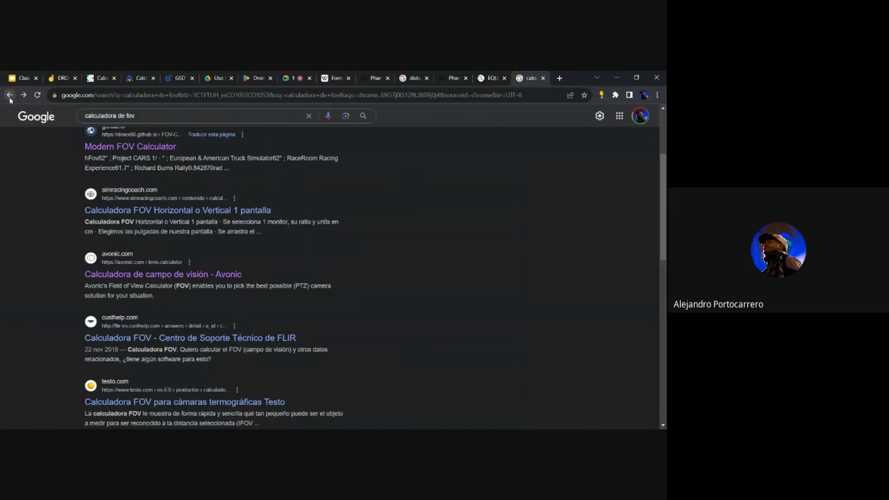
# - Find the "Calculadoras GSD" slide in the Clase 14 15 16 presentation and open its Pilotbyte GSD Calculator link
pyautogui.click(102, 77)
pyautogui.click(77, 75)
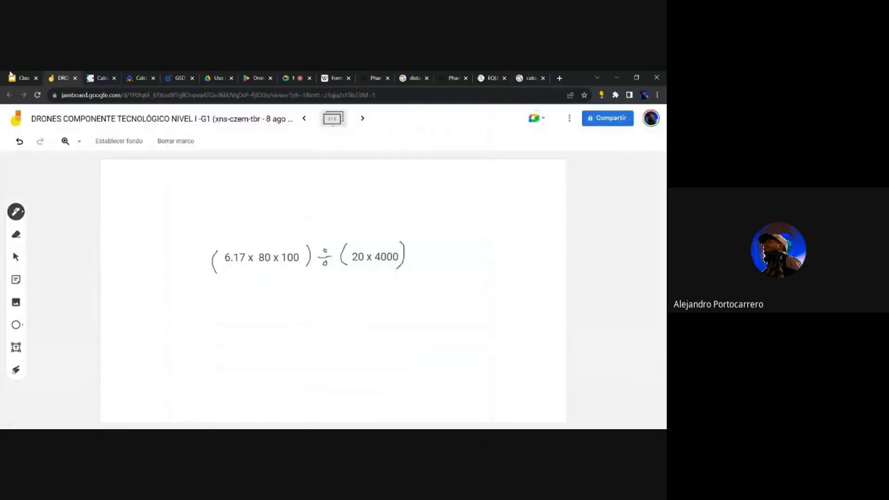
pyautogui.click(26, 75)
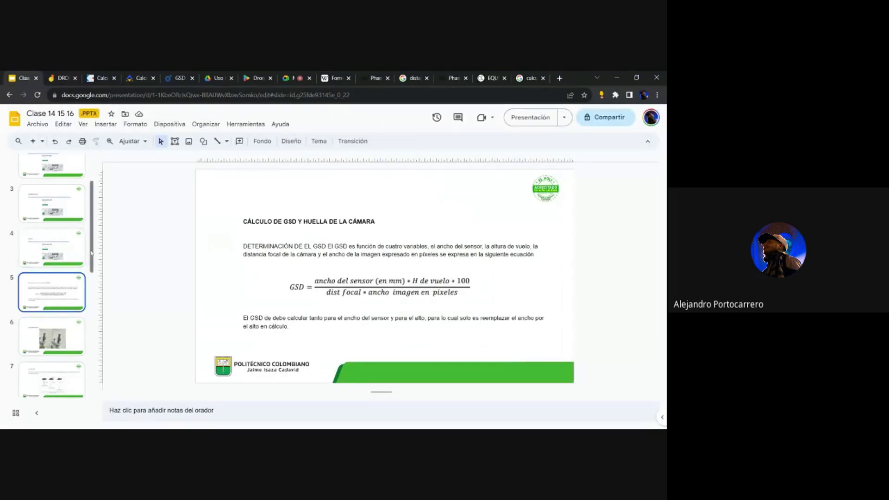
pyautogui.scroll(-1, 41, 297)
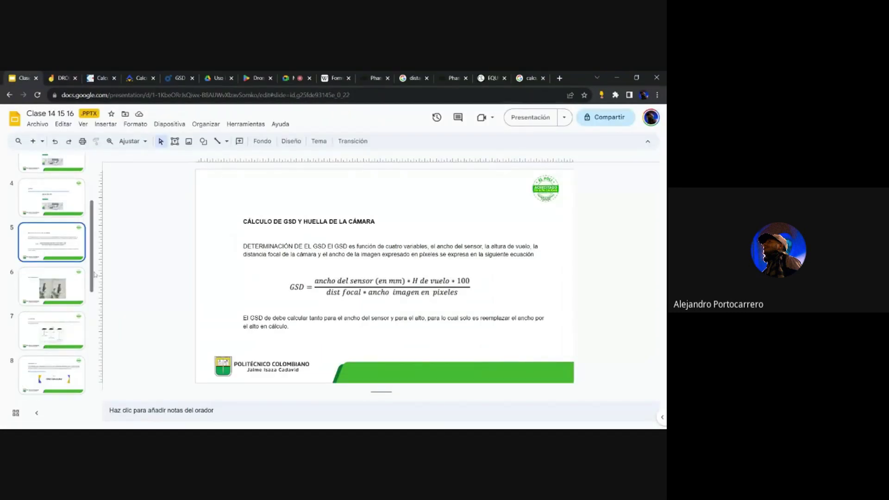
pyautogui.scroll(-3, 86, 336)
pyautogui.scroll(3, 86, 337)
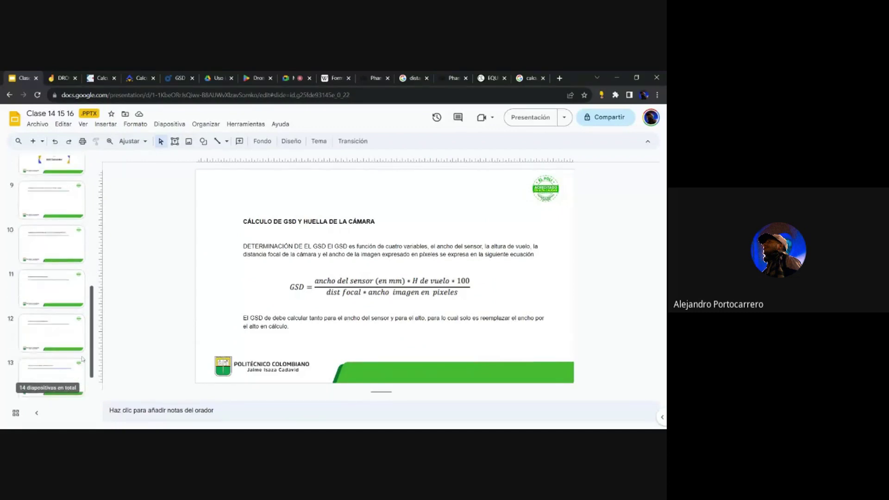
pyautogui.scroll(1, 81, 292)
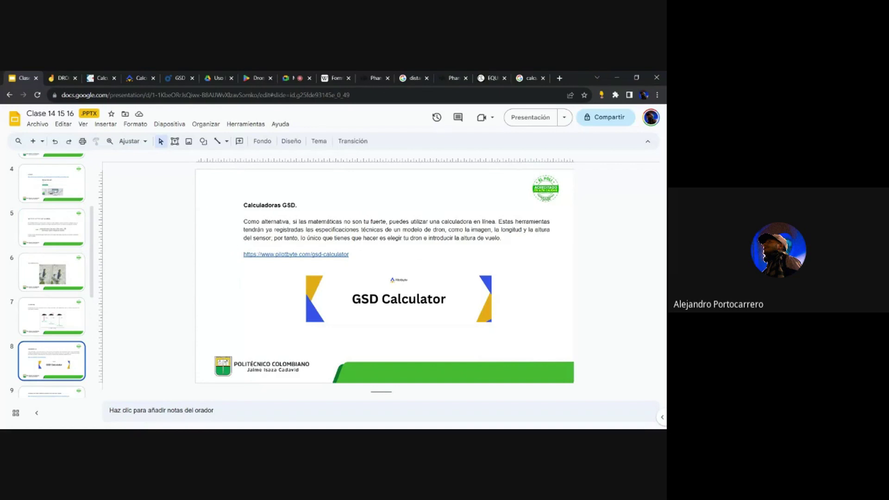
pyautogui.click(325, 254)
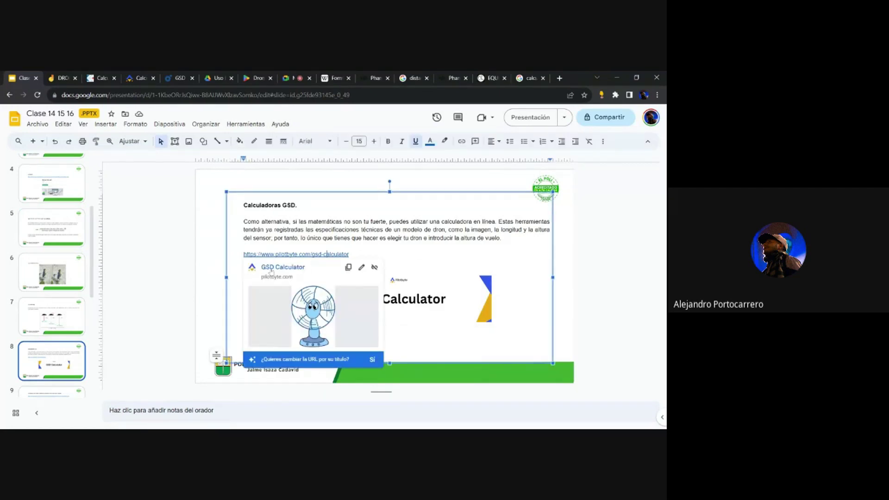
pyautogui.click(272, 267)
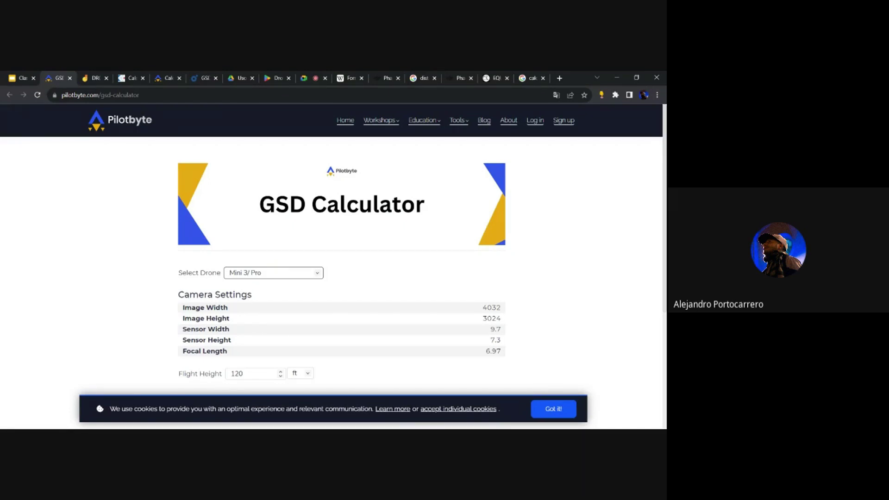
pyautogui.click(531, 76)
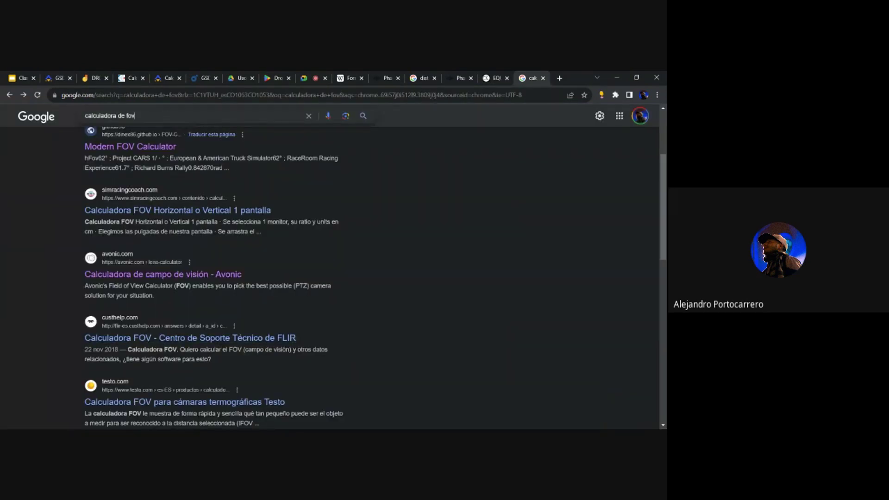
pyautogui.click(165, 114)
pyautogui.moveTo(165, 115); pyautogui.dragTo(34, 119)
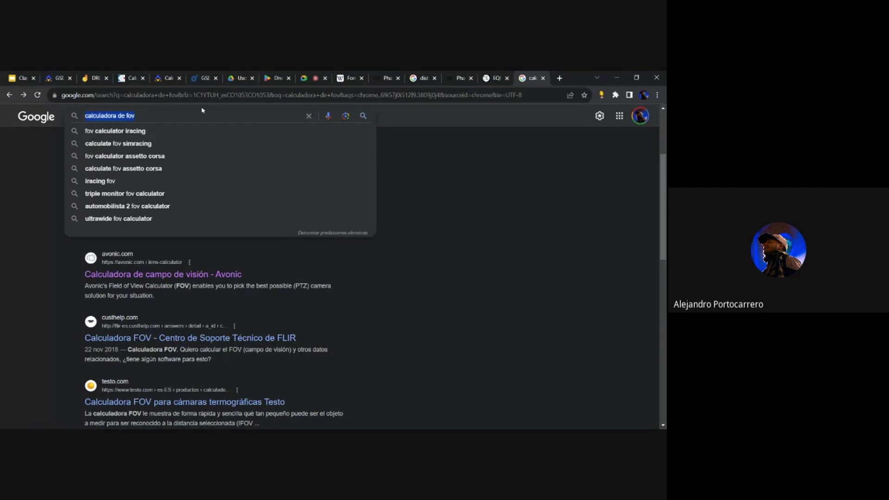
pyautogui.click(317, 74)
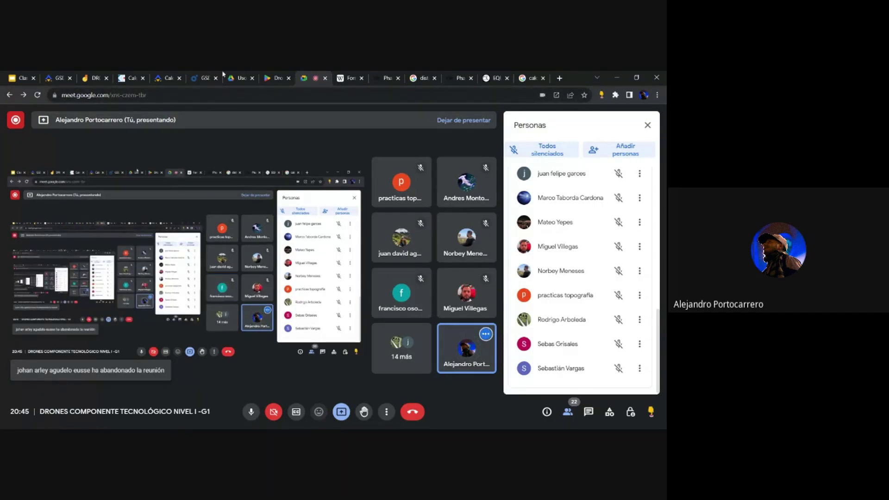
# - Review the worked altitude example and GSD equation in Omni Calculator's ground sample distance article
pyautogui.click(200, 75)
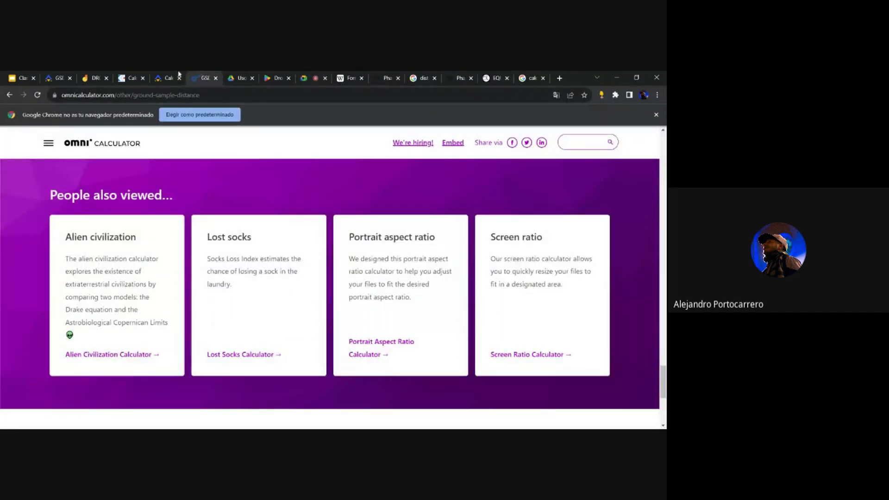
pyautogui.scroll(10, 329, 293)
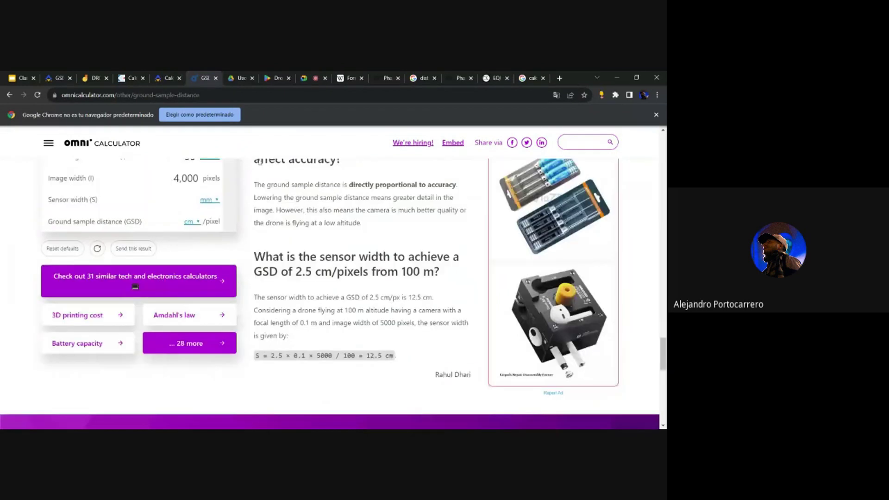
pyautogui.scroll(10, 330, 294)
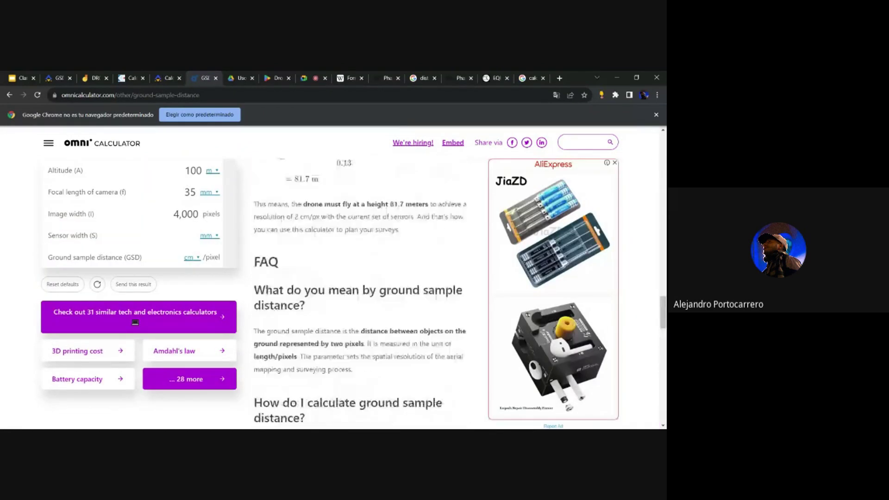
pyautogui.scroll(-3, 329, 294)
pyautogui.scroll(-1, 329, 293)
pyautogui.scroll(1, 329, 293)
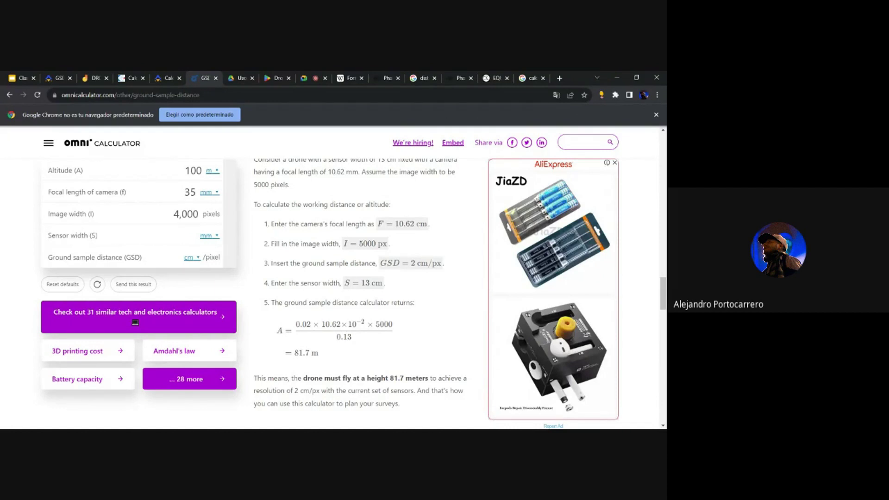
pyautogui.scroll(10, 330, 293)
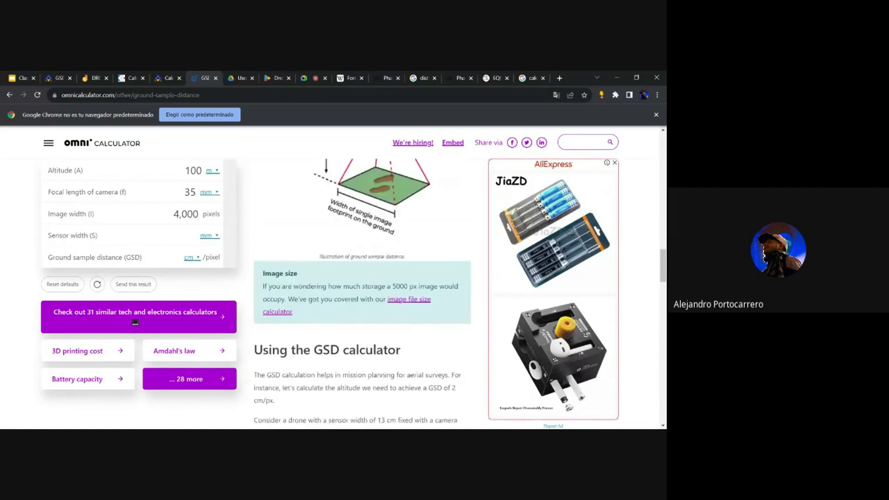
pyautogui.scroll(-2, 291, 228)
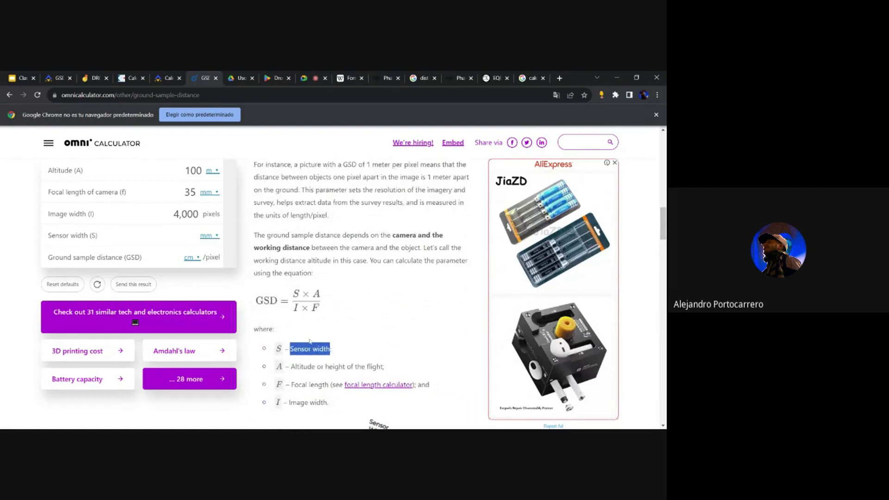
# - Highlight the sensor width, flight altitude and focal length terms of the GSD equation and check the drone diagram below
pyautogui.click(330, 350)
pyautogui.doubleClick(296, 294)
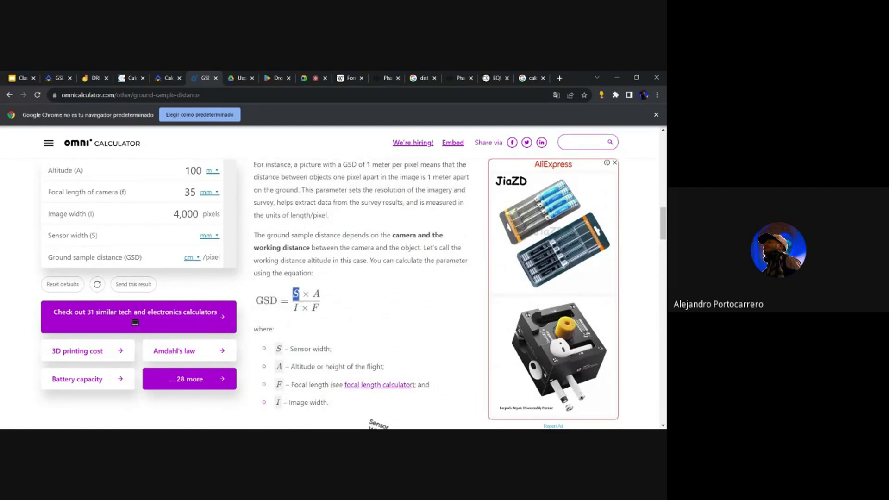
pyautogui.moveTo(291, 366); pyautogui.dragTo(380, 366)
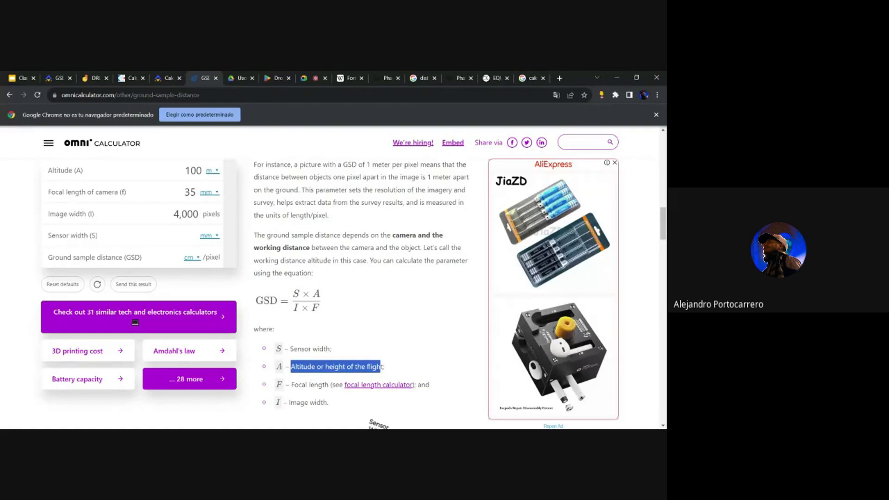
pyautogui.moveTo(290, 384); pyautogui.dragTo(319, 384)
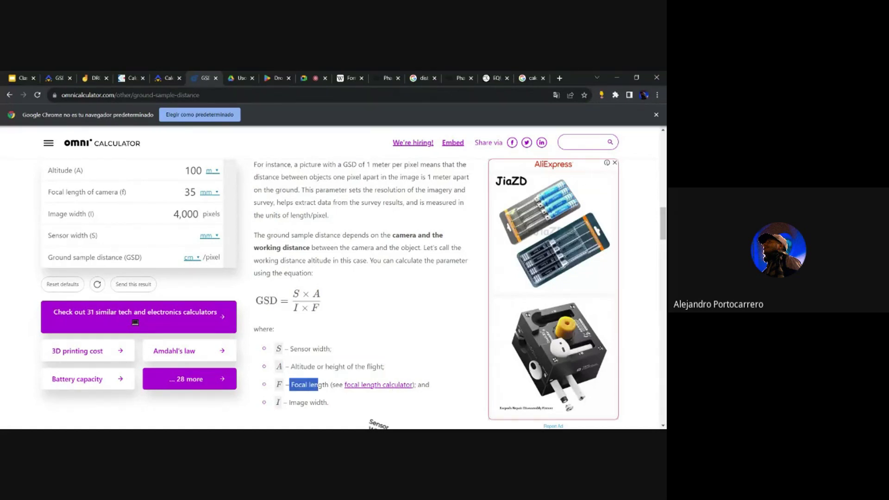
pyautogui.scroll(-1, 361, 292)
pyautogui.scroll(-2, 293, 381)
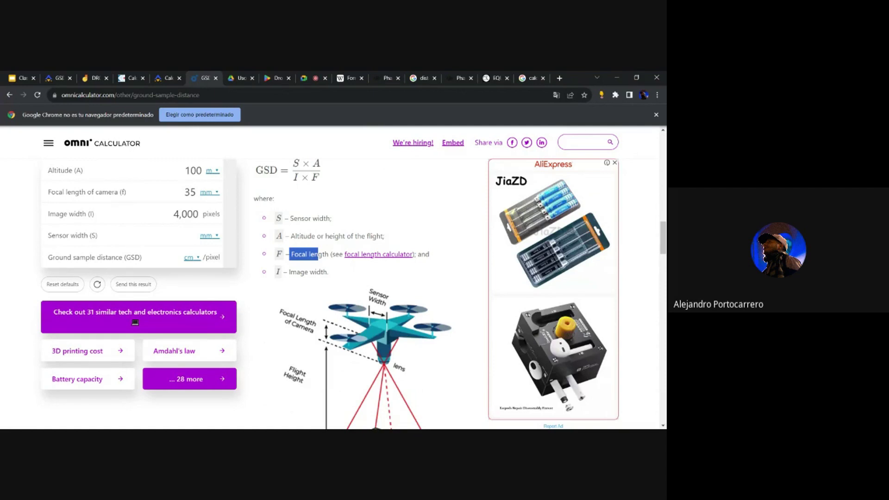
# - Open the linked Focal Length Calculator and examine its focal length definition, usage notes and magnification formulas
pyautogui.click(366, 259)
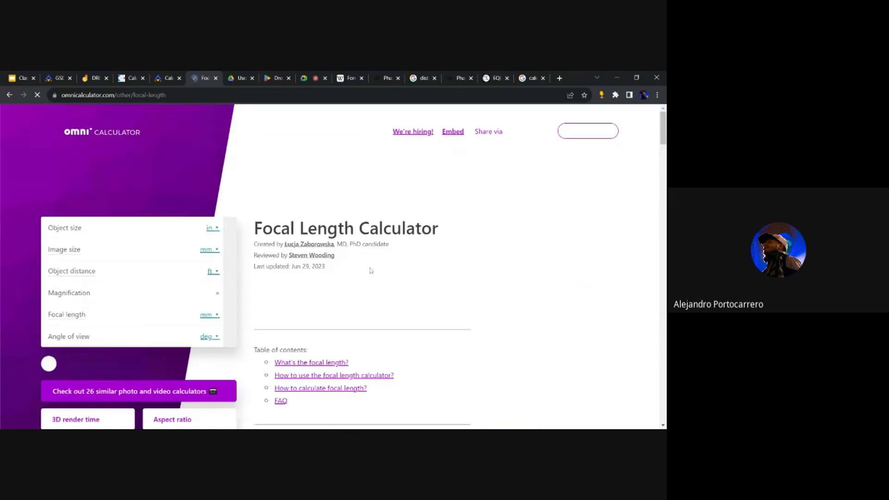
pyautogui.scroll(-4, 431, 274)
pyautogui.scroll(-2, 431, 274)
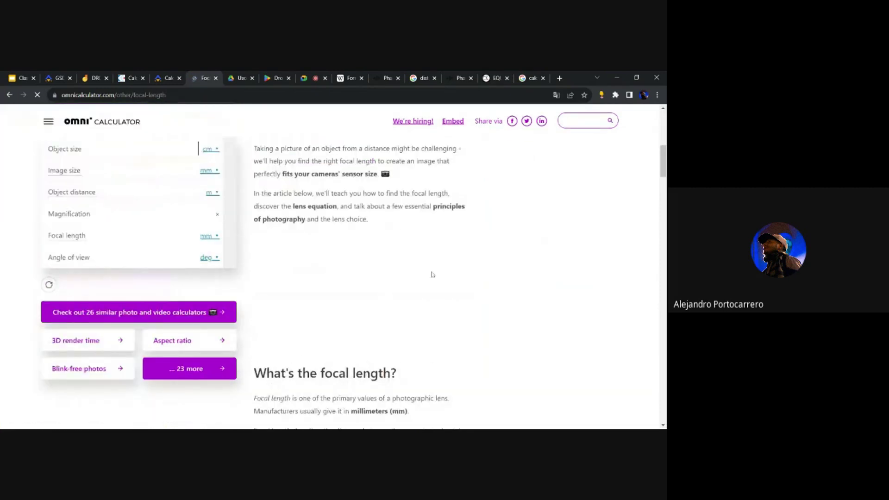
pyautogui.scroll(-10, 431, 274)
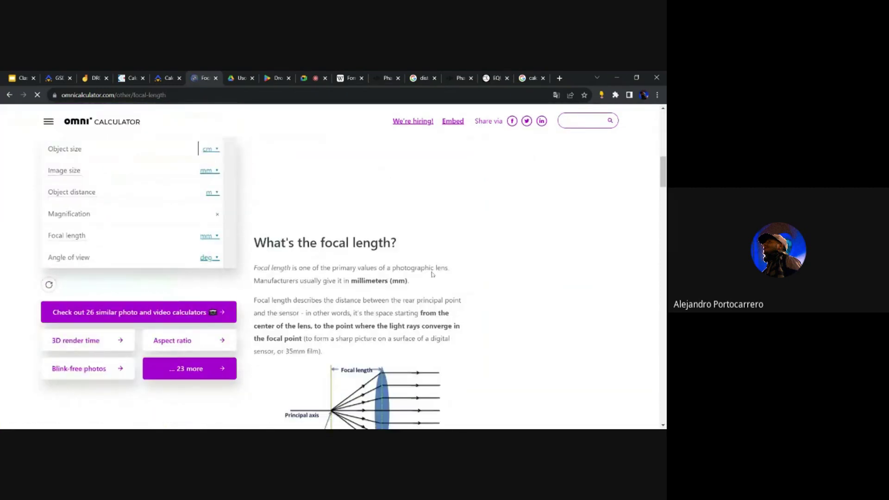
pyautogui.scroll(-9, 431, 274)
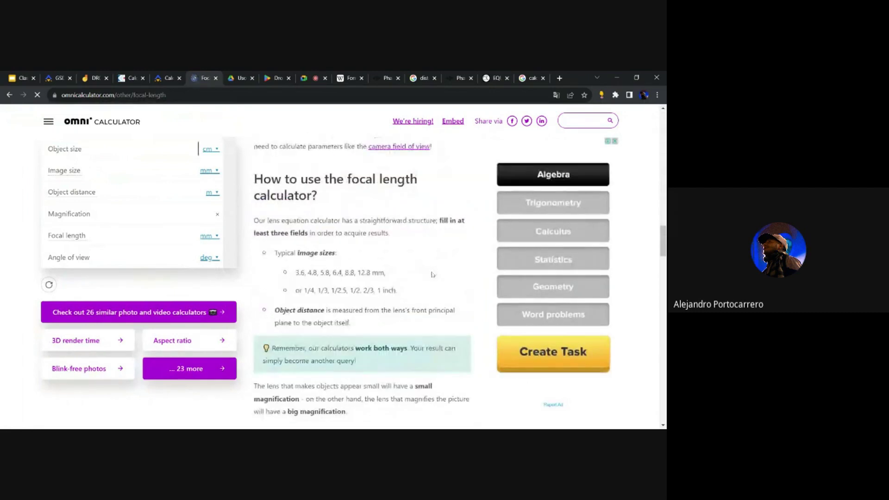
pyautogui.scroll(-1, 431, 274)
pyautogui.scroll(-7, 431, 274)
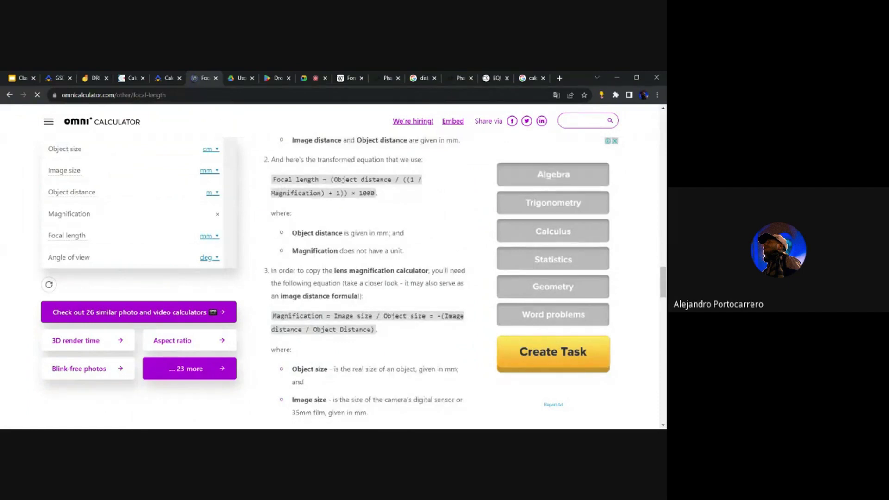
pyautogui.scroll(-2, 368, 277)
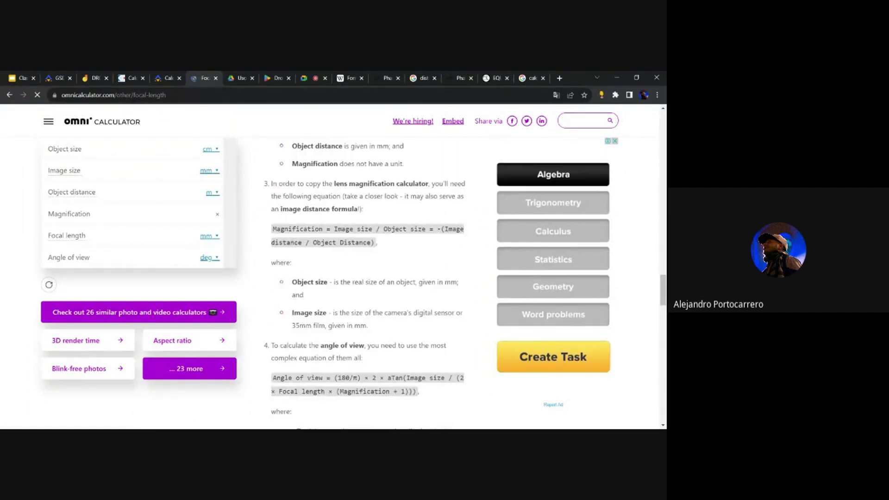
# - Set the object size unit to millimeters (mm) and check the article's angle of view equation
pyautogui.click(215, 150)
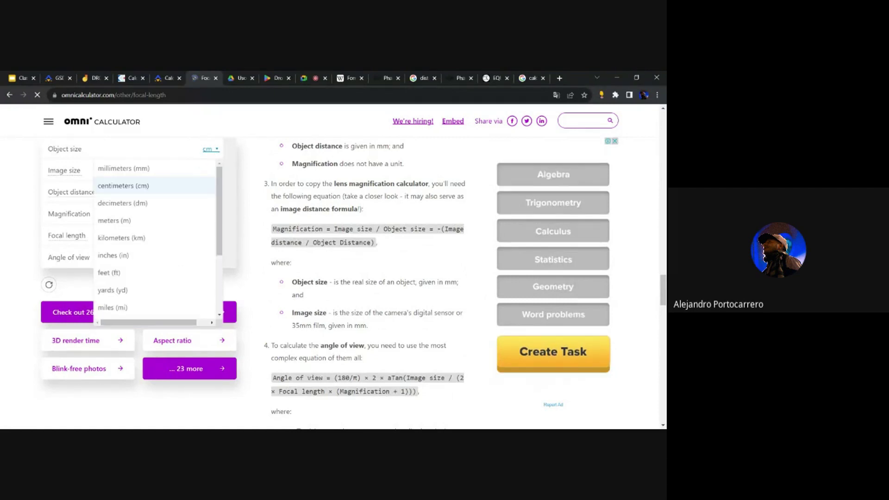
pyautogui.click(167, 169)
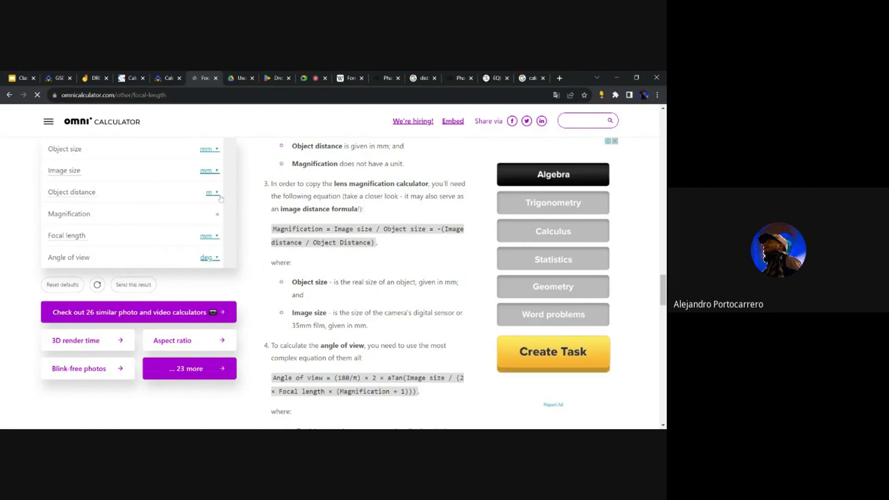
pyautogui.scroll(-3, 437, 267)
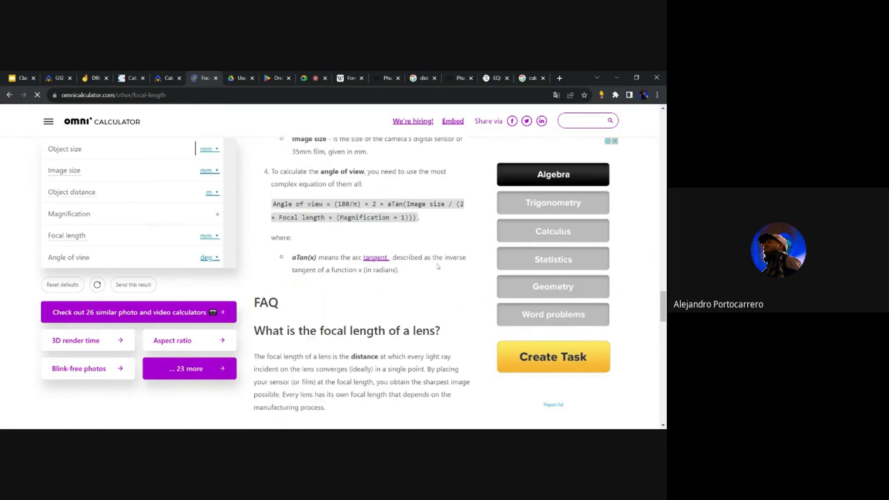
pyautogui.scroll(2, 438, 259)
pyautogui.scroll(1, 439, 250)
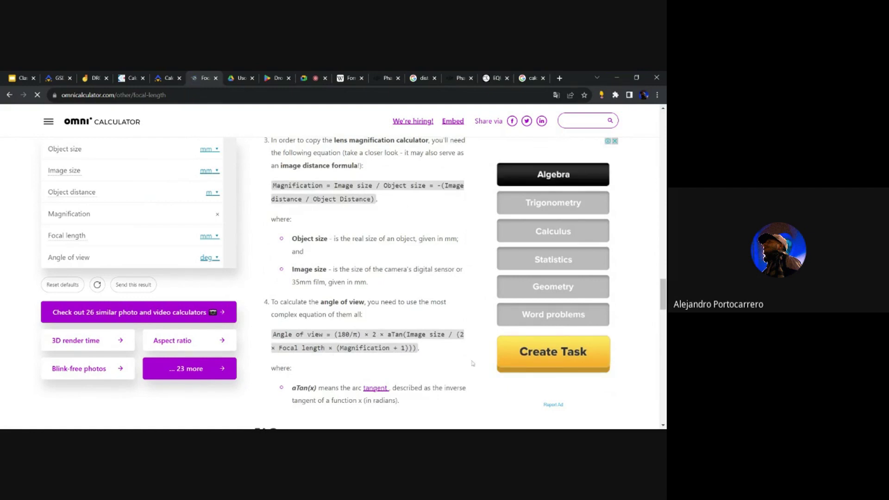
# - Examine the FAQ formulas for calculating focal length from lens distances and from magnification
pyautogui.scroll(-9, 421, 296)
pyautogui.scroll(-2, 421, 296)
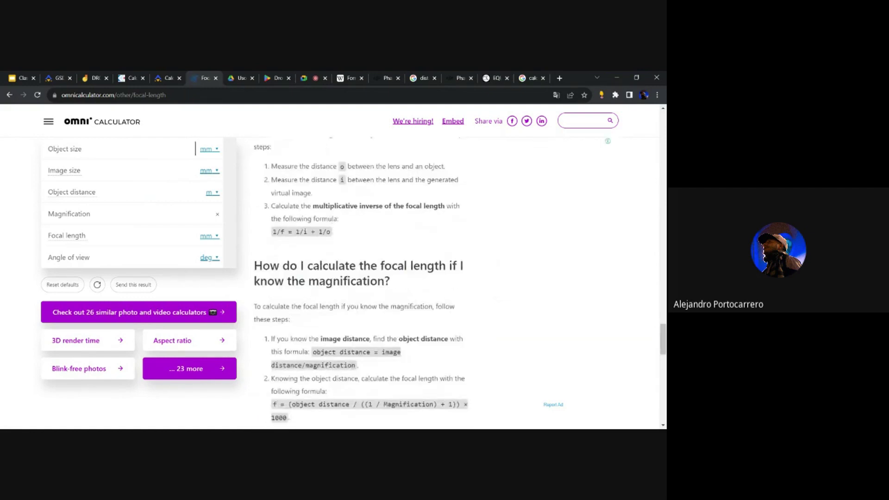
pyautogui.scroll(-4, 420, 296)
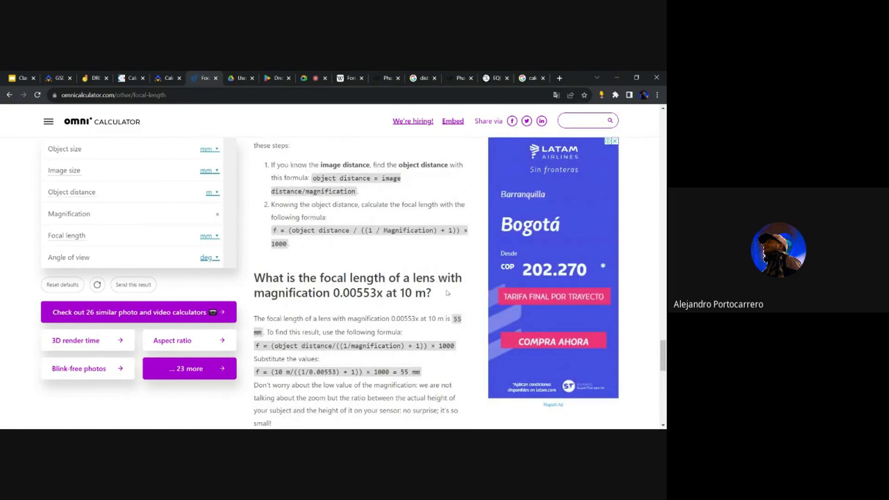
pyautogui.scroll(-1, 448, 297)
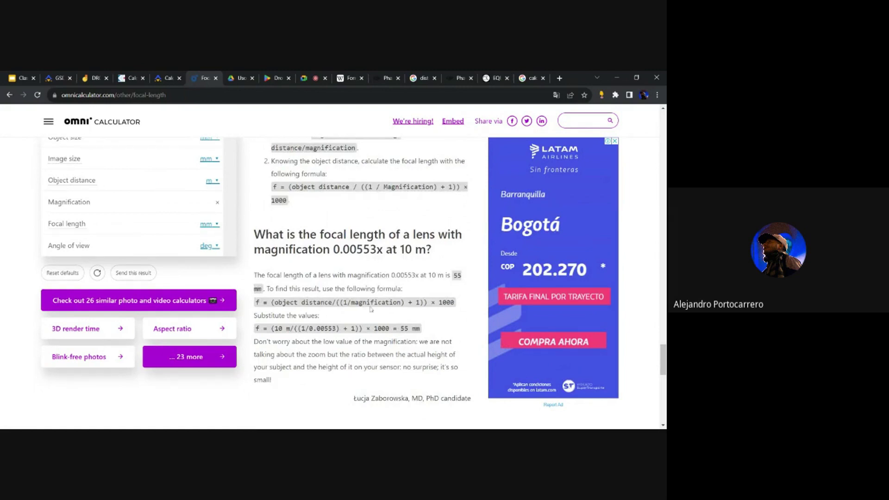
pyautogui.scroll(3, 408, 291)
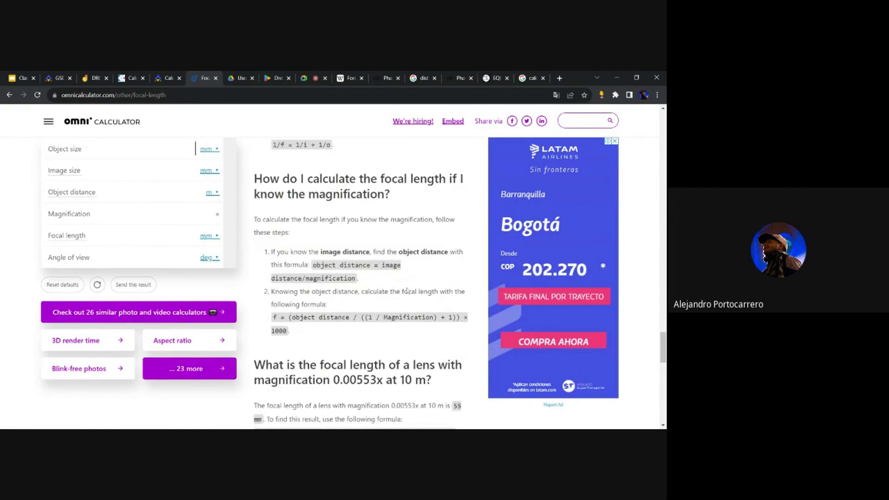
pyautogui.scroll(7, 416, 325)
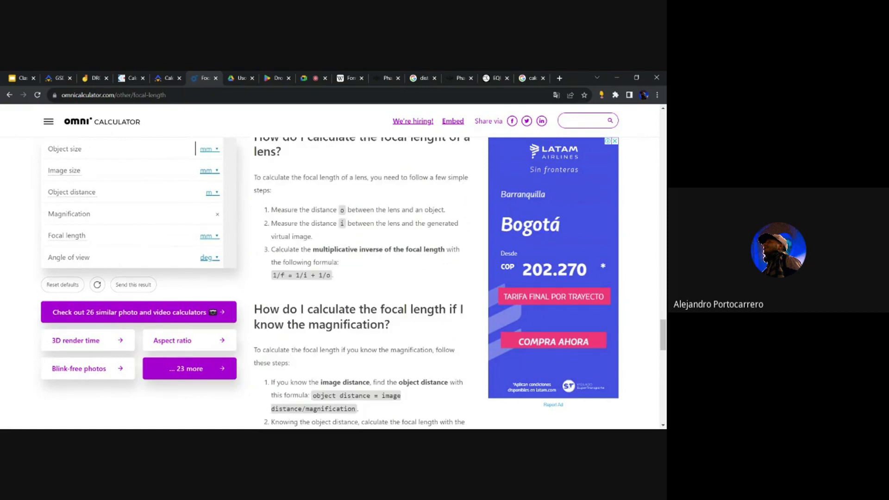
# - Return to the Pilotbyte GSD calculator and select the DJI M300 RTK / P1 (24mm) drone
pyautogui.scroll(10, 380, 313)
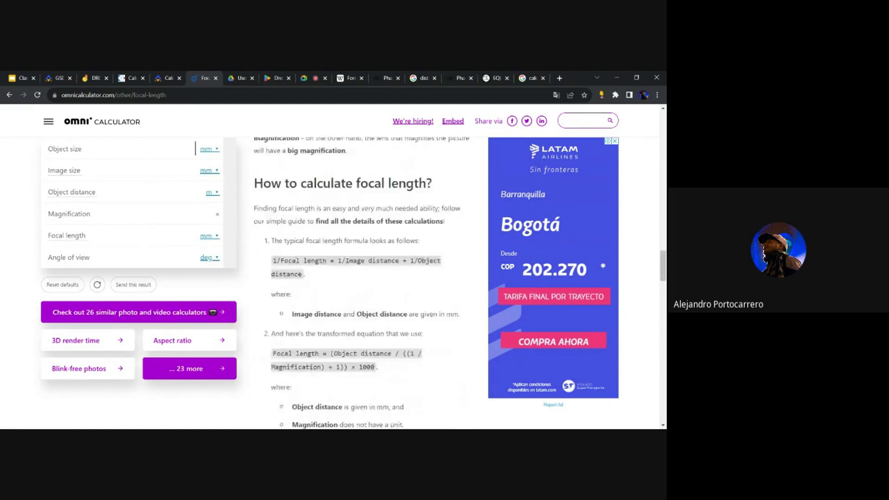
pyautogui.scroll(8, 422, 238)
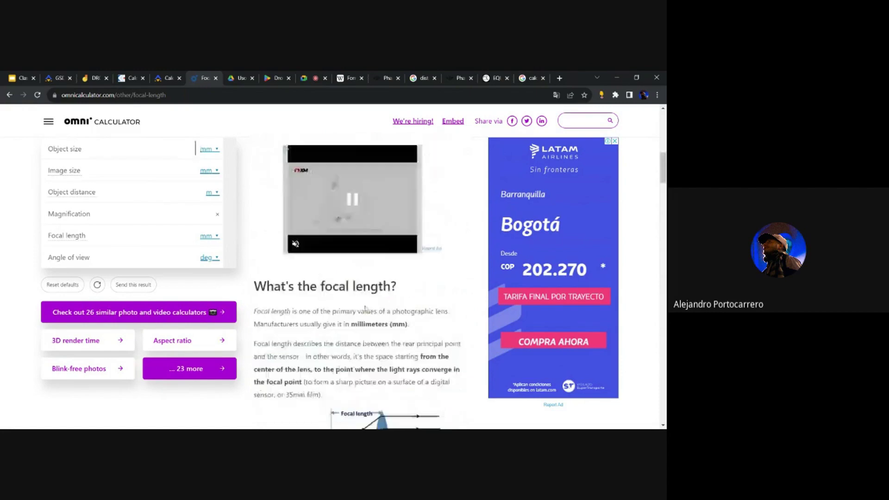
pyautogui.scroll(8, 422, 238)
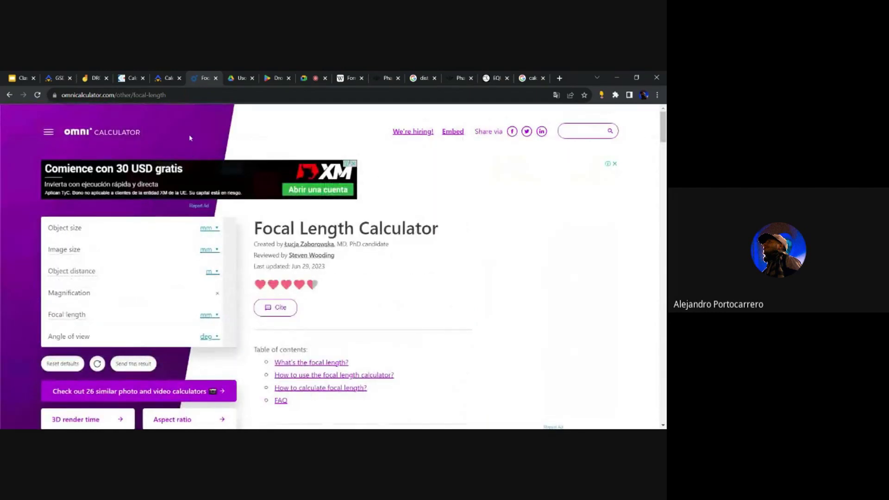
pyautogui.click(169, 77)
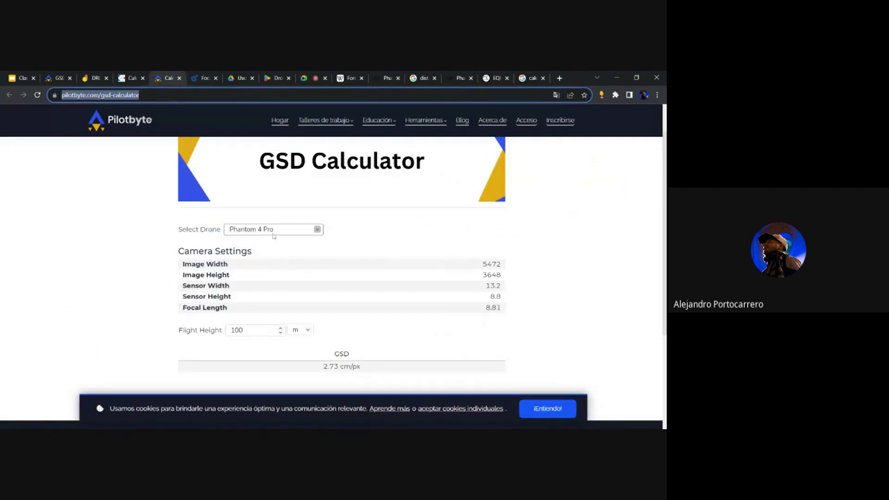
pyautogui.click(312, 234)
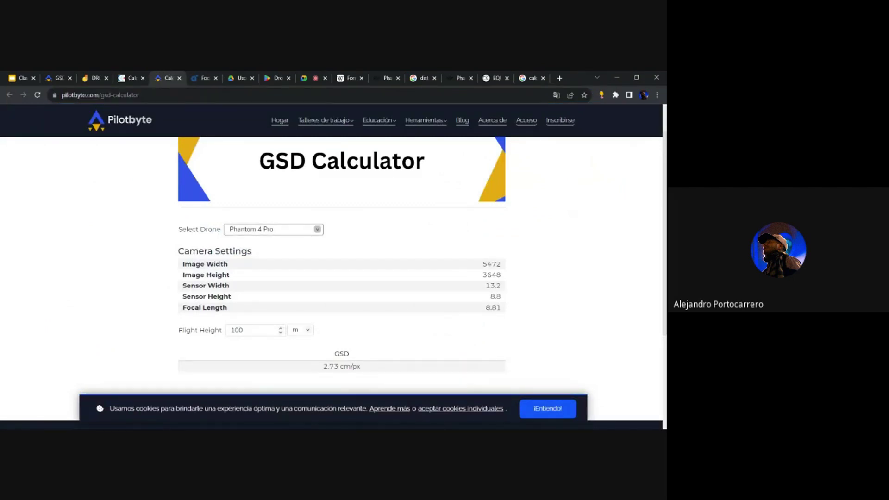
pyautogui.click(278, 301)
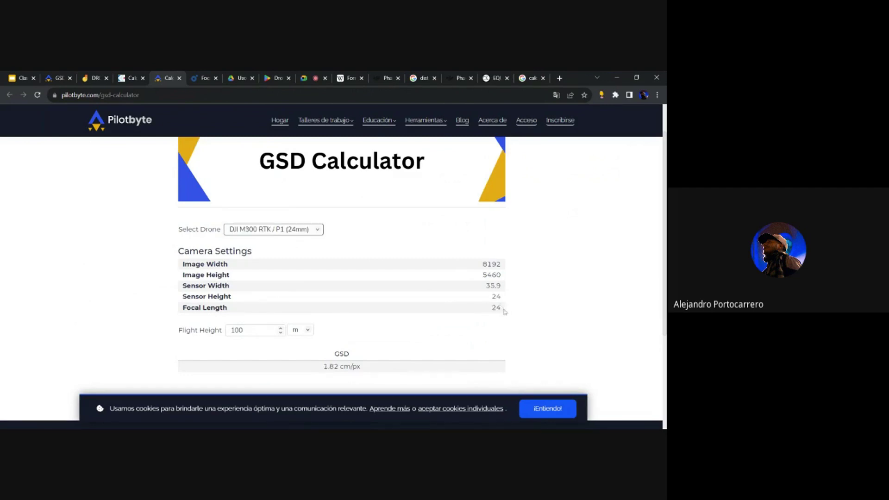
# - Highlight the DJI M300 camera settings from image width to focal length, then the sensor and focal length values
pyautogui.moveTo(505, 312); pyautogui.dragTo(477, 268)
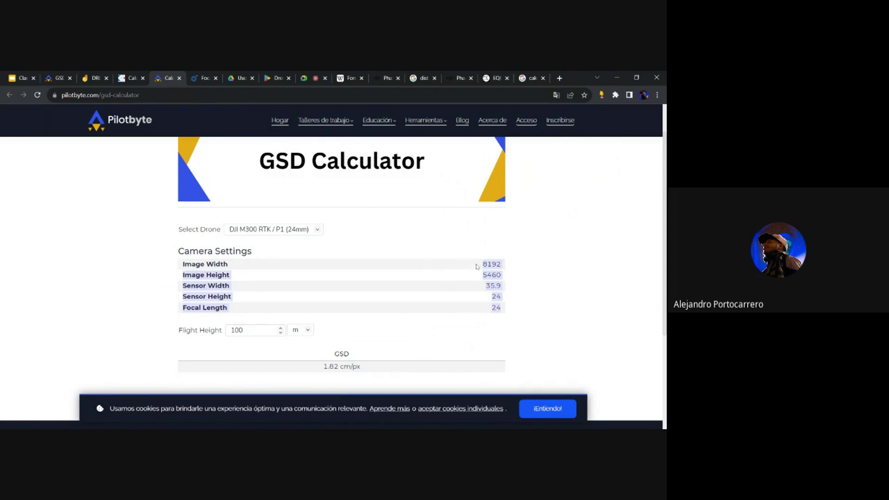
pyautogui.click(475, 267)
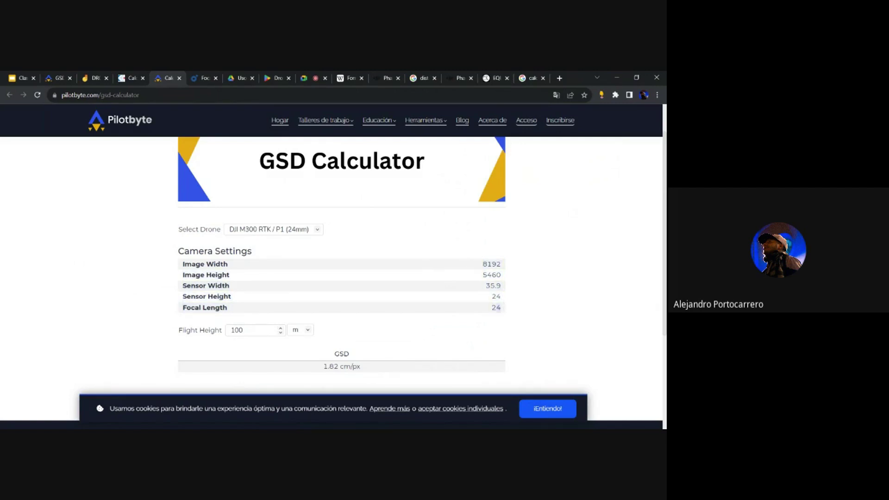
pyautogui.moveTo(502, 310); pyautogui.dragTo(493, 291)
pyautogui.click(508, 310)
# - Open the GSD equation slide in the class presentation and check its variables against the DJI M300 camera settings
pyautogui.click(91, 79)
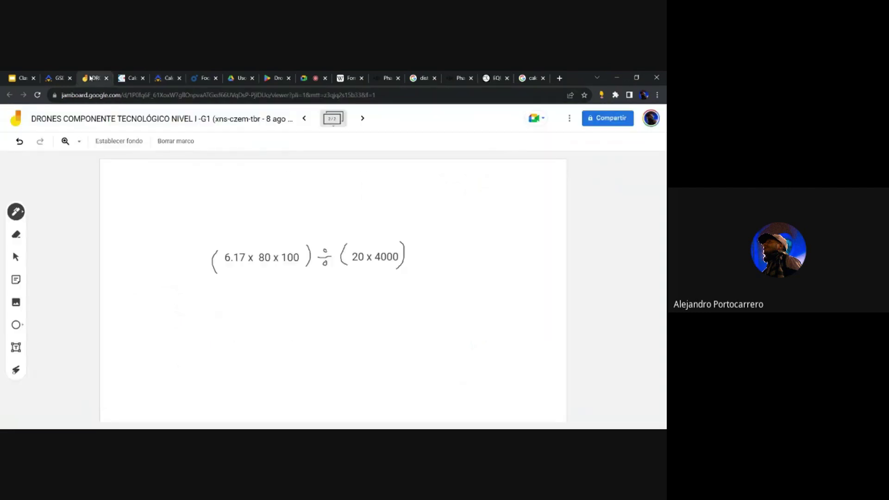
pyautogui.click(24, 77)
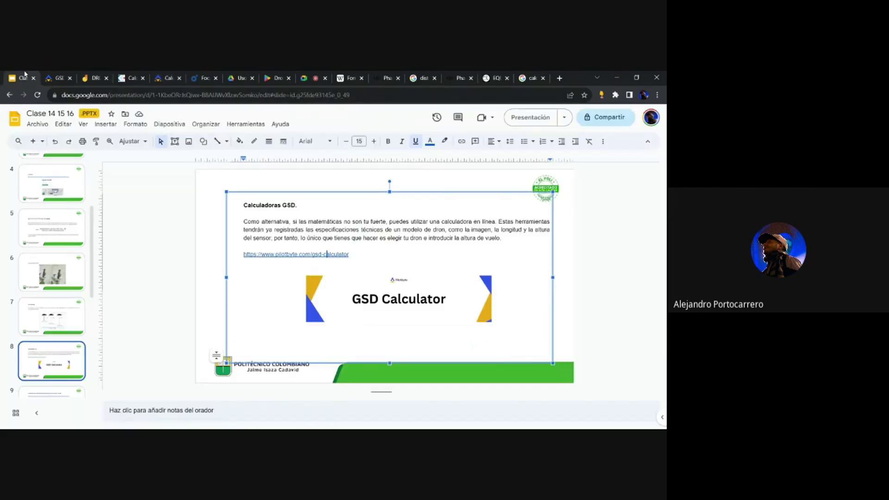
pyautogui.click(92, 77)
pyautogui.click(124, 76)
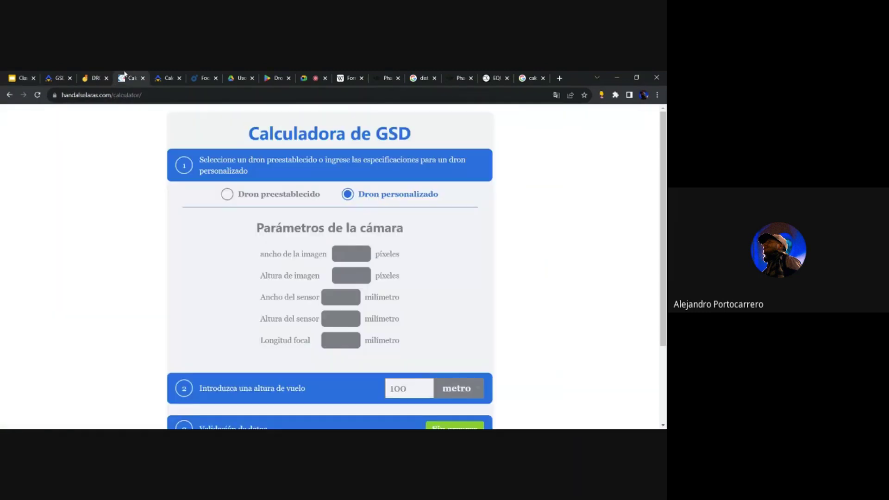
pyautogui.click(159, 75)
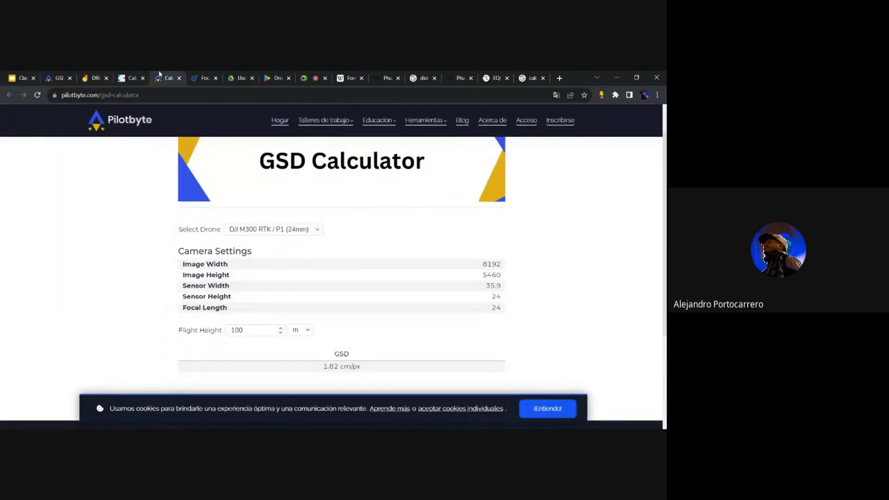
pyautogui.click(11, 78)
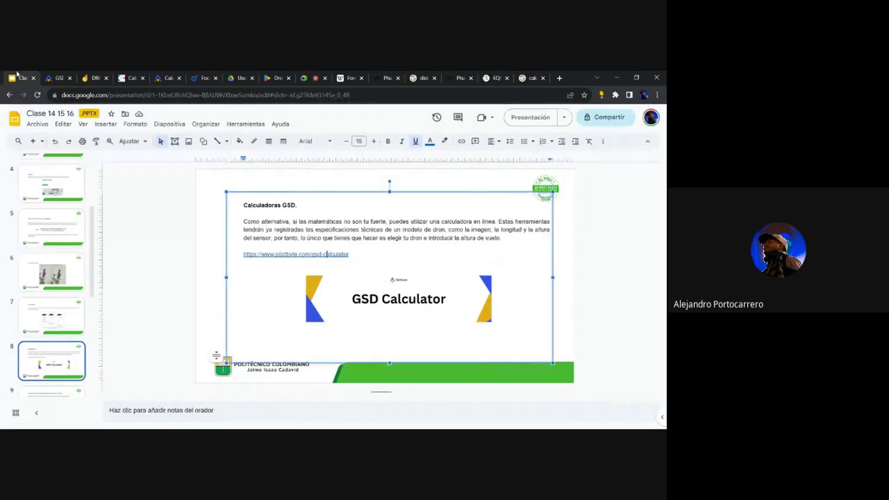
pyautogui.moveTo(92, 274)
pyautogui.mouseDown()
pyautogui.moveTo(91, 322)
pyautogui.moveTo(90, 287)
pyautogui.mouseUp()
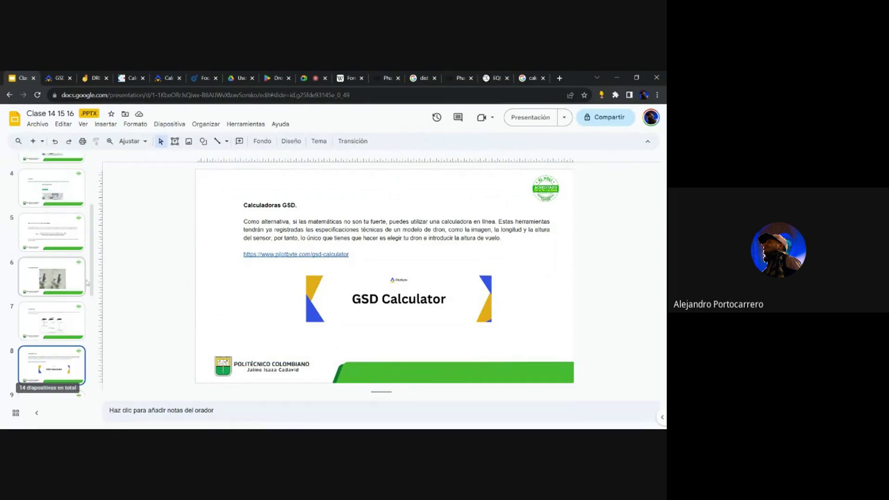
pyautogui.click(61, 242)
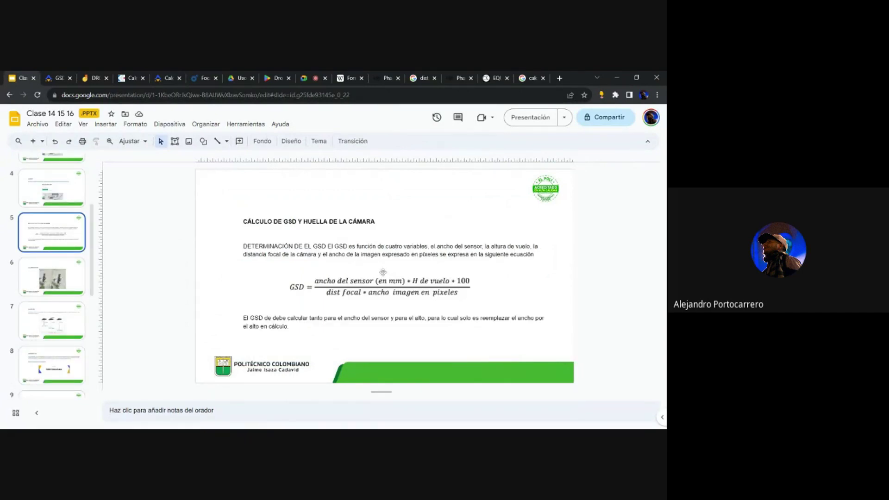
pyautogui.click(99, 76)
pyautogui.click(130, 76)
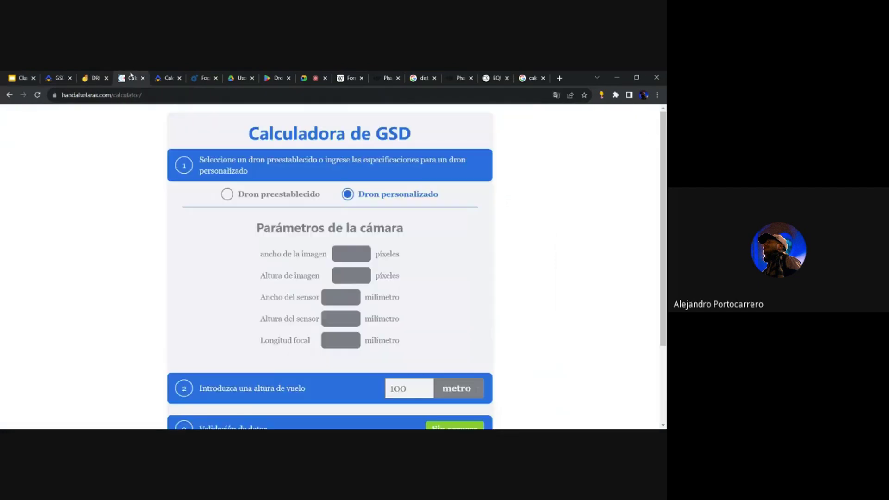
pyautogui.click(163, 76)
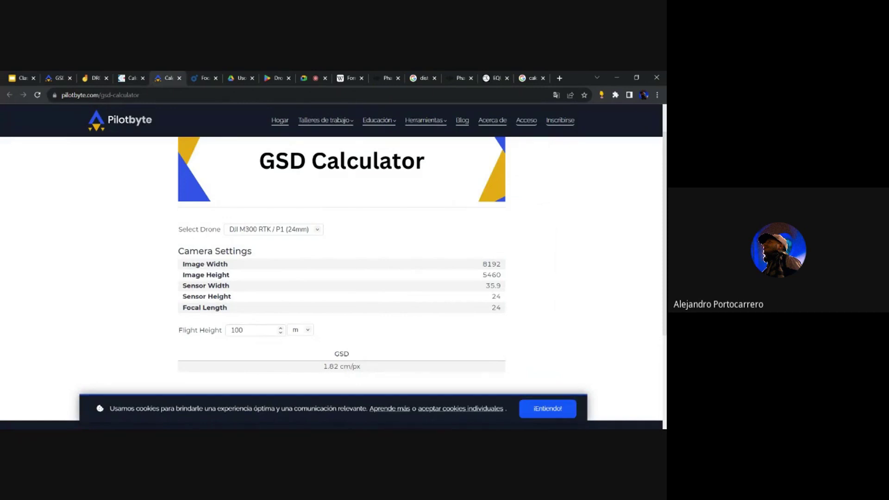
# - On the Jamboard, draw an empty pair of parentheses, a division sign and a second pair below the existing calculation
pyautogui.click(81, 80)
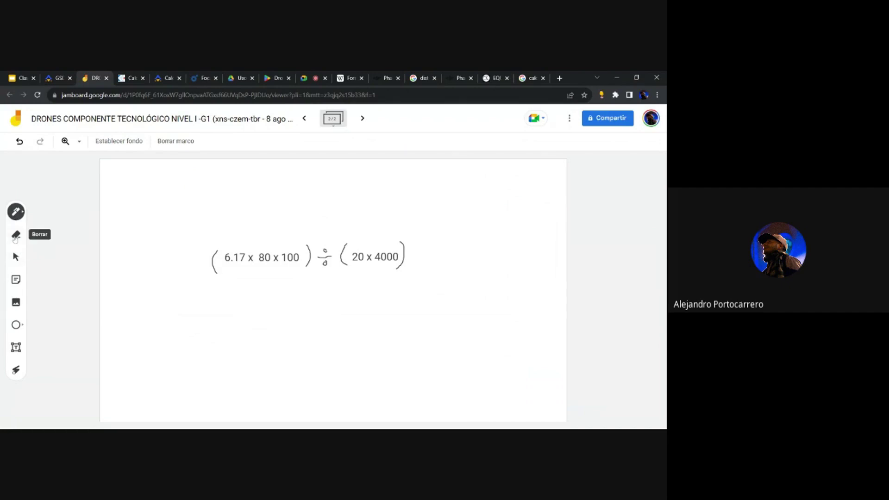
pyautogui.moveTo(219, 298); pyautogui.dragTo(218, 322)
pyautogui.moveTo(306, 295)
pyautogui.mouseDown()
pyautogui.moveTo(309, 319)
pyautogui.moveTo(332, 306)
pyautogui.moveTo(327, 297)
pyautogui.moveTo(328, 315)
pyautogui.moveTo(341, 306)
pyautogui.moveTo(346, 314)
pyautogui.mouseUp()
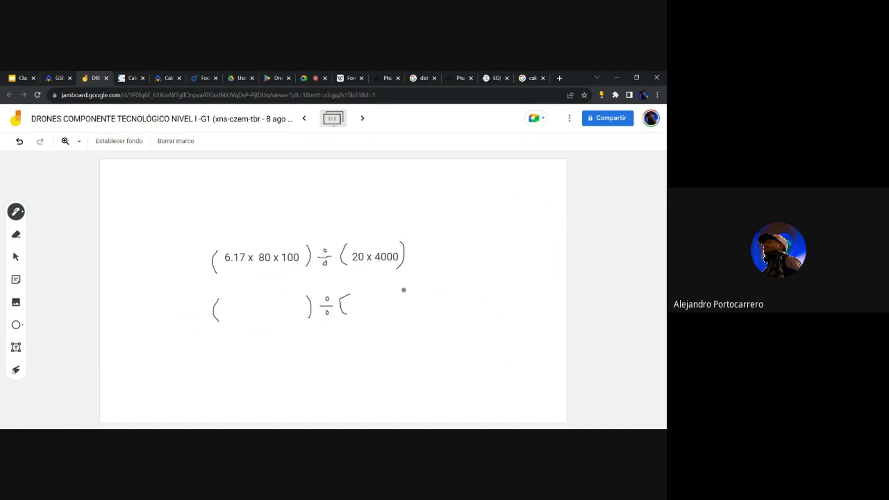
pyautogui.moveTo(399, 287); pyautogui.dragTo(399, 311)
# - Insert the text "35.9 x 80 x 100" inside the first new parentheses and widen its box to fit one line
pyautogui.click(16, 347)
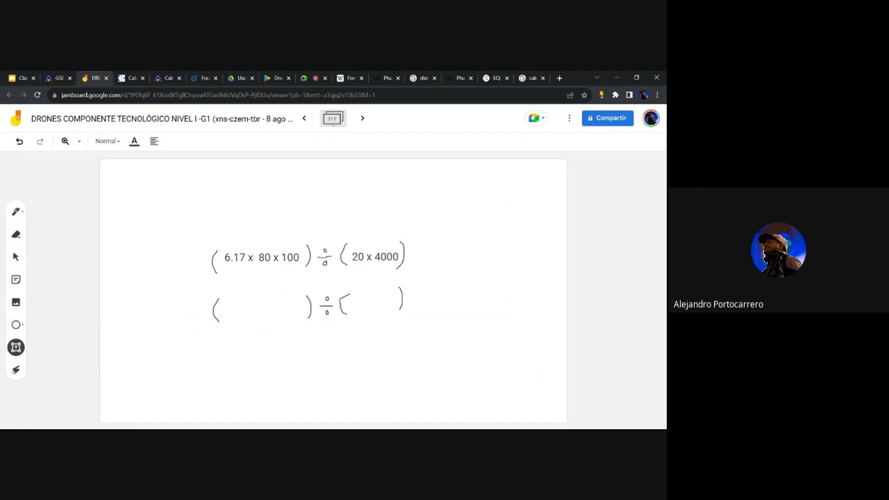
pyautogui.click(224, 307)
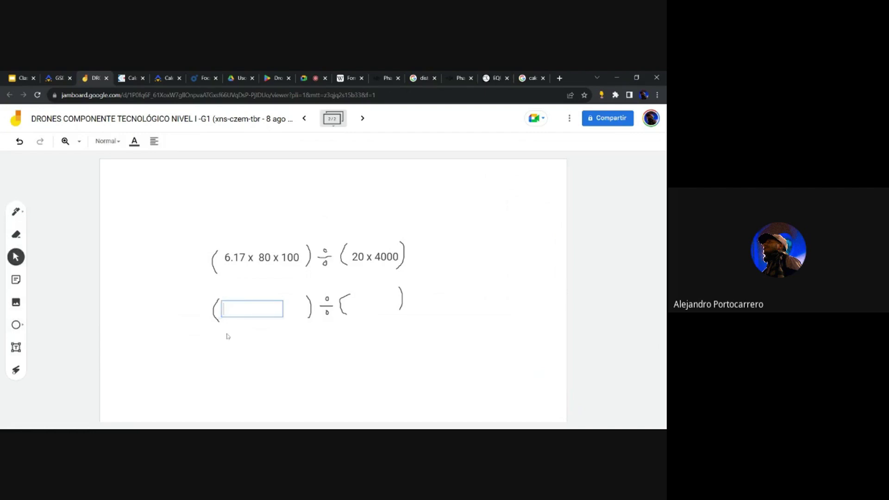
pyautogui.write('35.9 x 80 x 100')
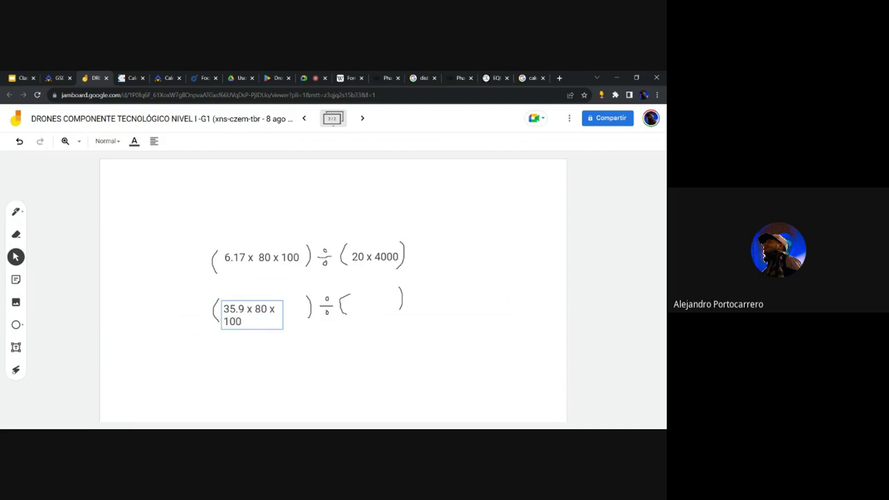
pyautogui.moveTo(284, 315); pyautogui.dragTo(303, 317)
pyautogui.click(352, 304)
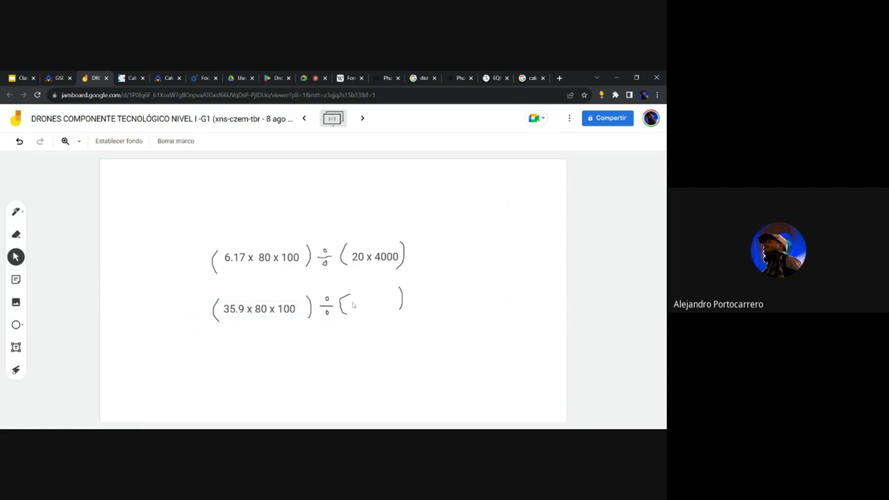
# - Check the denominator terms of the GSD equation and the DJI M300's focal length and image width
pyautogui.click(29, 73)
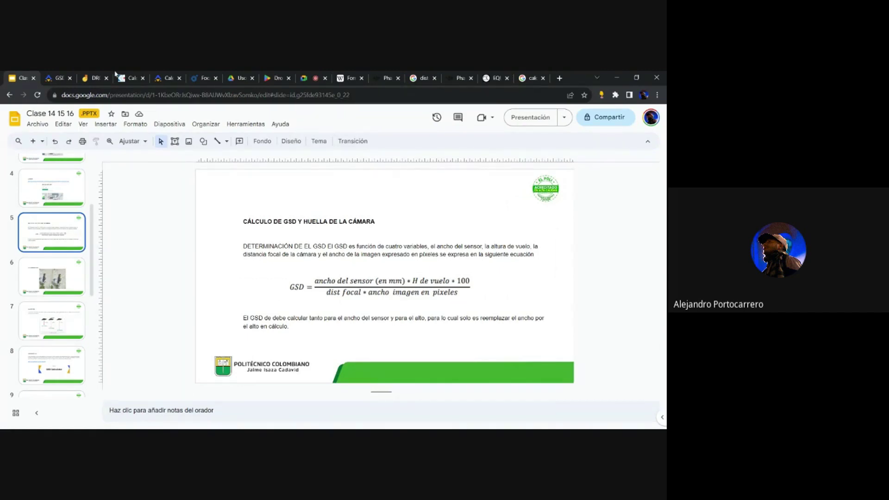
pyautogui.click(90, 75)
pyautogui.click(158, 75)
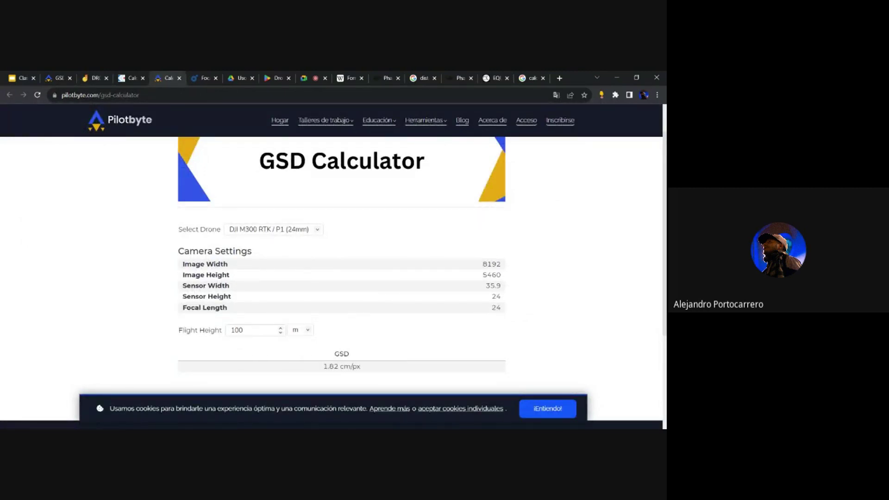
pyautogui.click(28, 78)
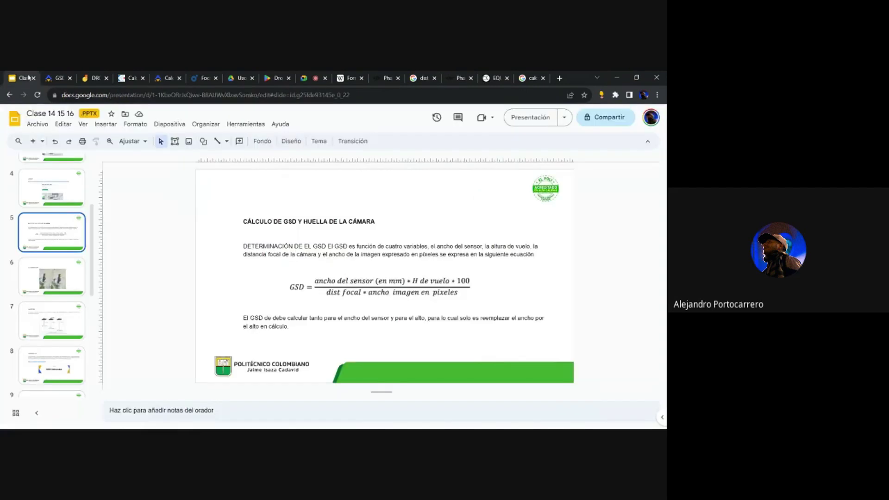
pyautogui.click(94, 77)
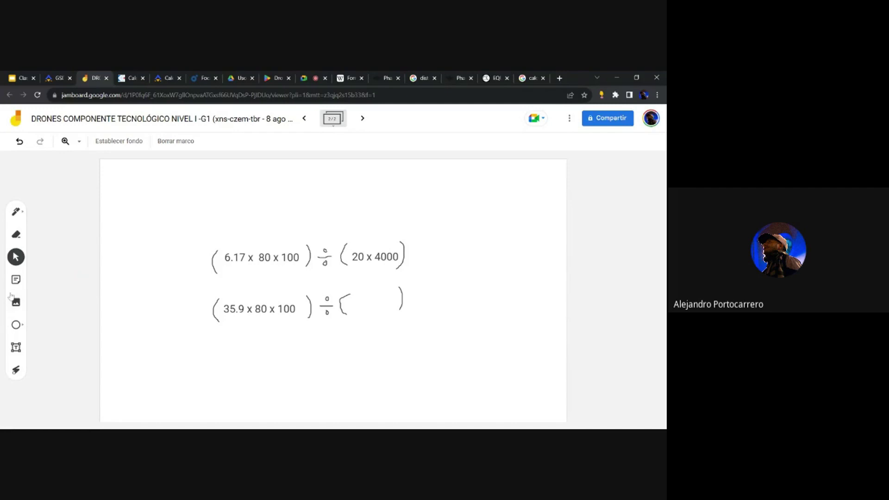
# - Insert the text "24 x 8192" inside the second new parentheses on the Jamboard
pyautogui.click(16, 347)
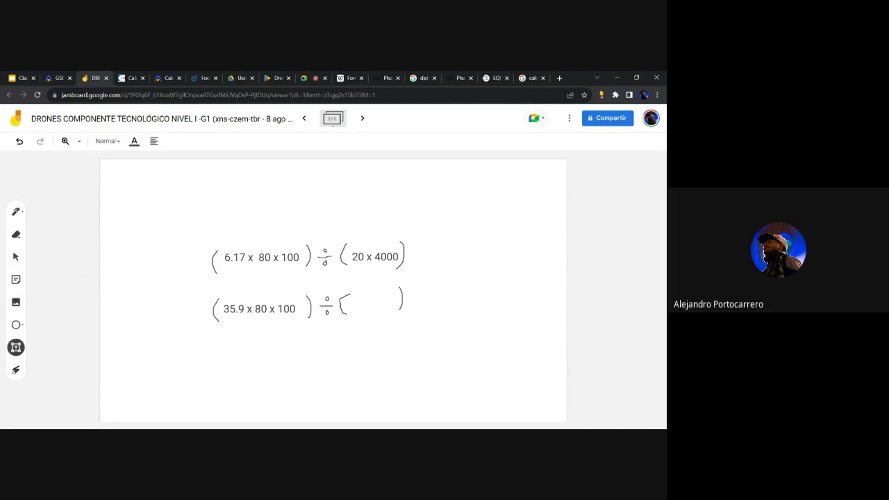
pyautogui.click(378, 303)
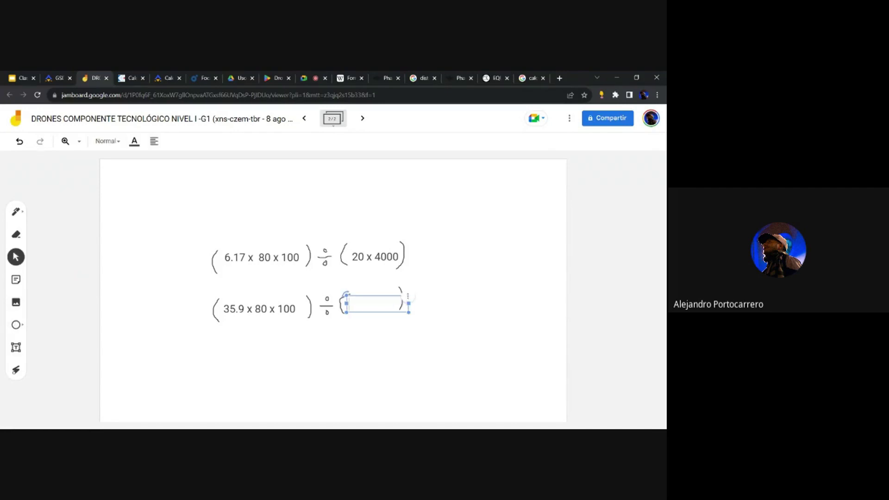
pyautogui.write('24 x 8192')
pyautogui.click(464, 329)
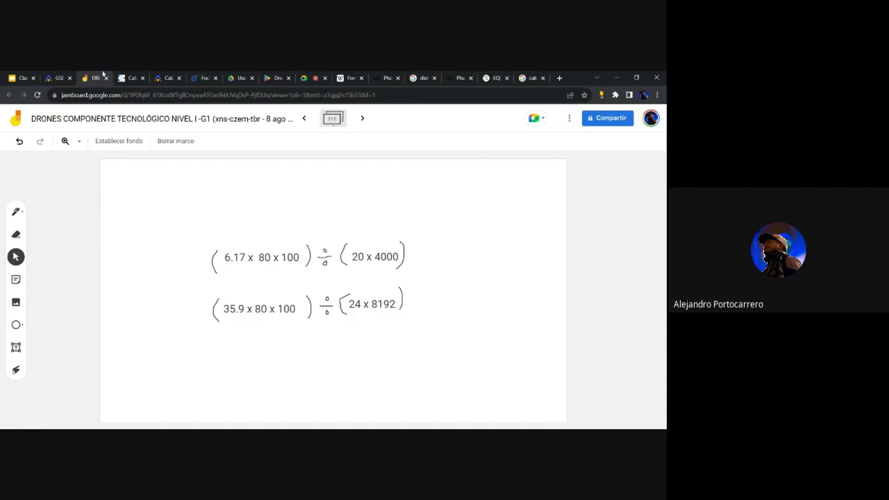
# - In the Pilotbyte GSD calculator showing the Mini 3/ Pro, set the flight height to 80 m
pyautogui.hotkey('ctrl', 'Tab')
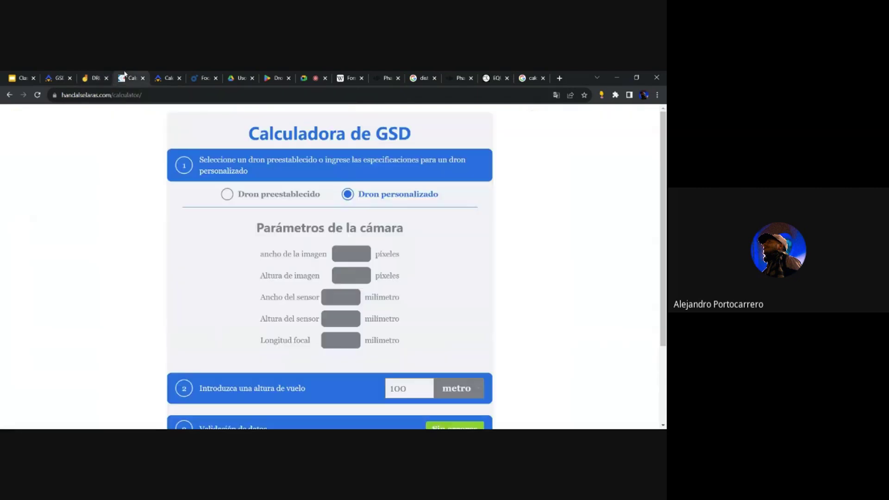
pyautogui.click(56, 77)
pyautogui.scroll(-2, 277, 373)
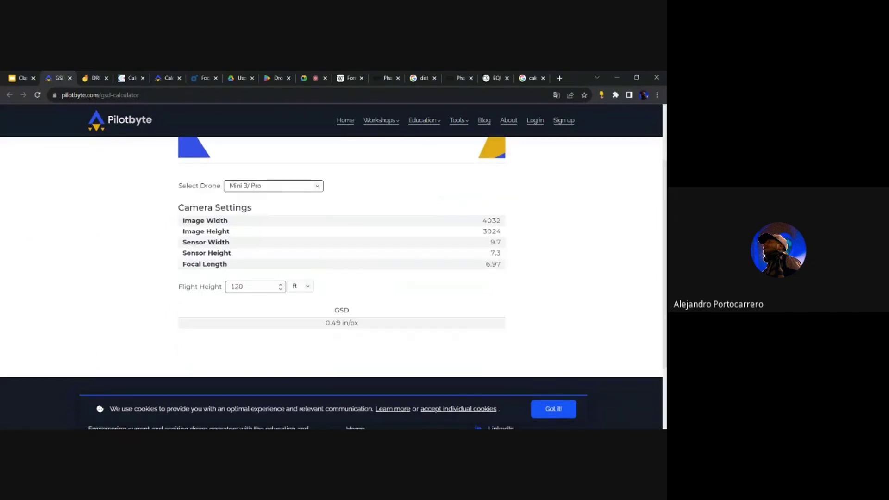
pyautogui.click(306, 286)
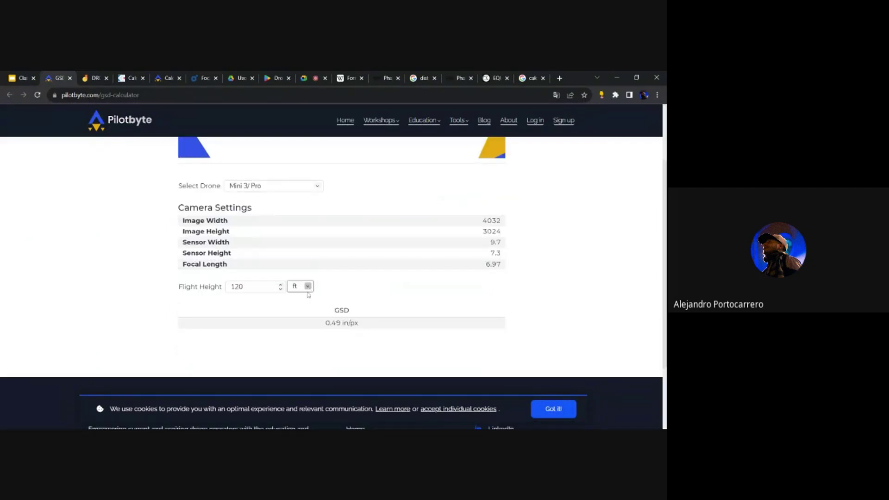
pyautogui.click(309, 294)
pyautogui.click(200, 290)
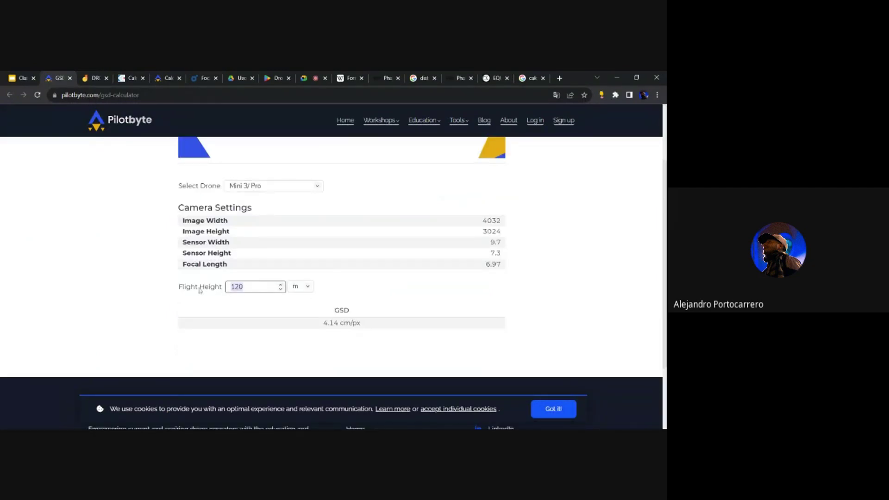
pyautogui.write('80')
pyautogui.click(310, 193)
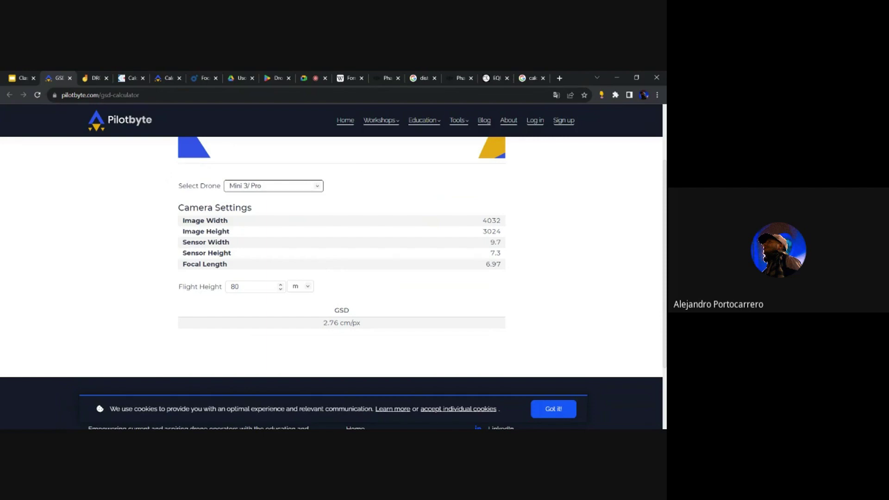
# - In the other Pilotbyte calculator page with the DJI M300 RTK / P1 (24mm), set the flight height to 80 m
pyautogui.click(160, 77)
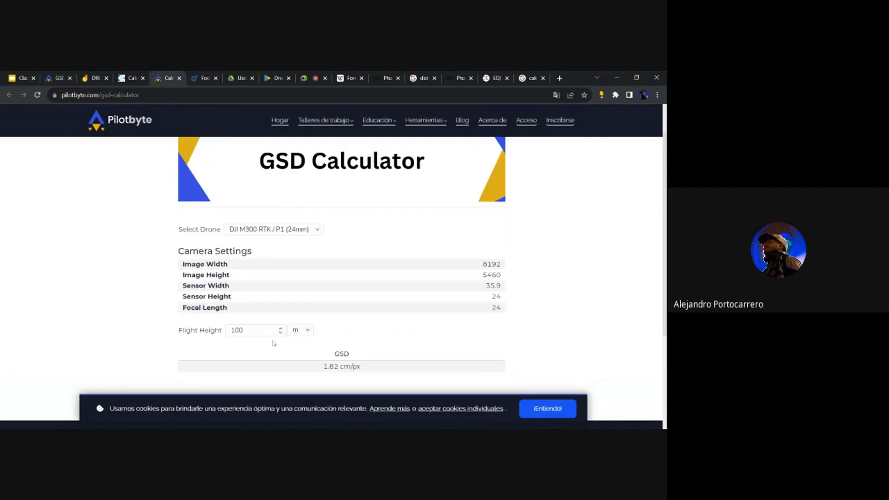
pyautogui.moveTo(277, 332); pyautogui.dragTo(188, 334)
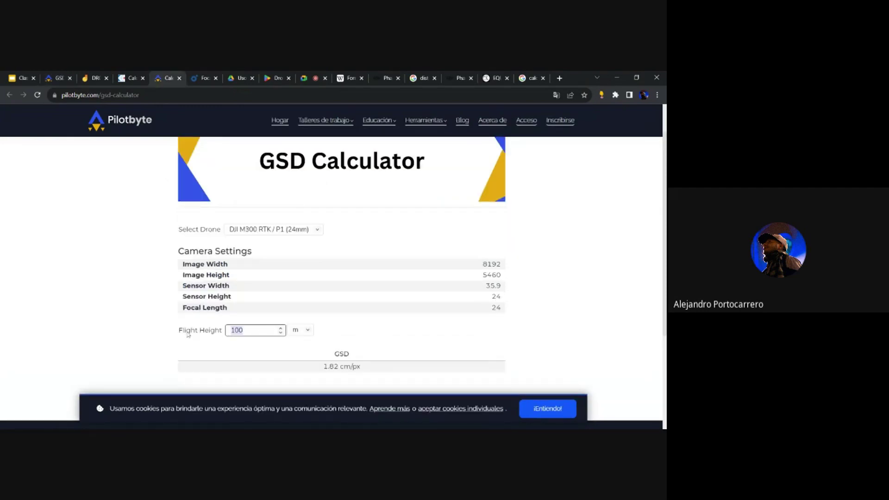
pyautogui.write('80')
pyautogui.click(189, 338)
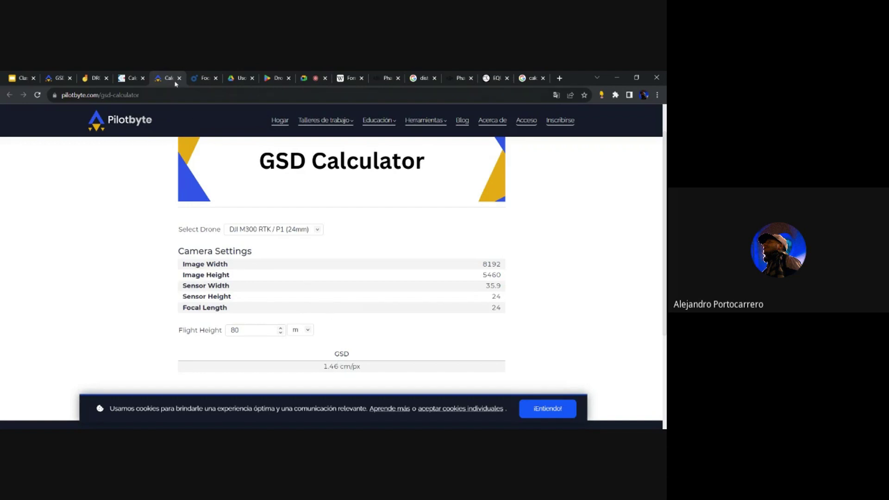
pyautogui.click(130, 75)
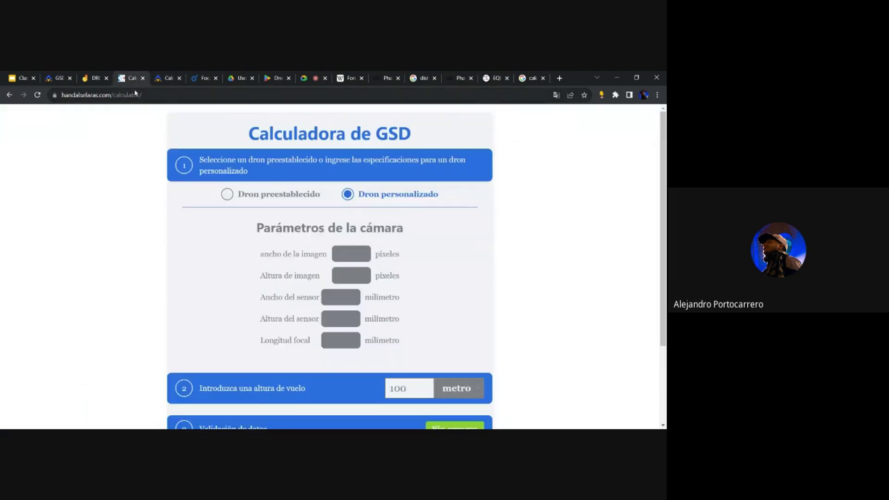
pyautogui.click(56, 76)
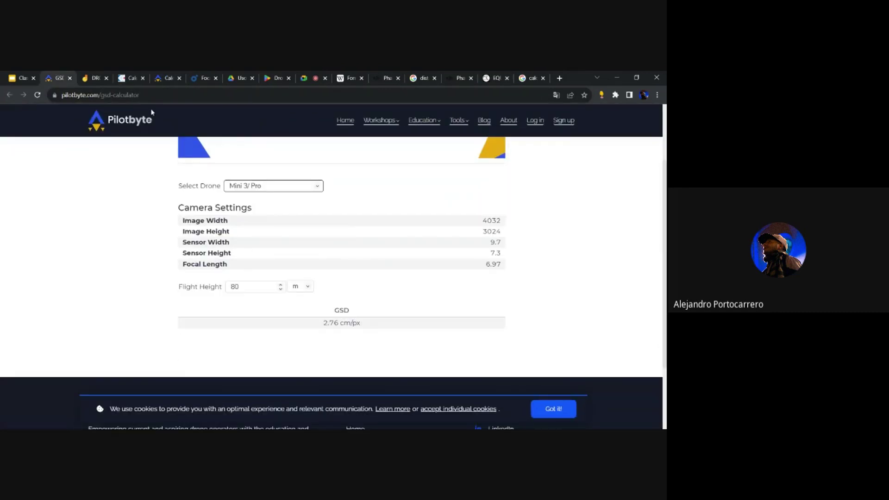
pyautogui.click(25, 75)
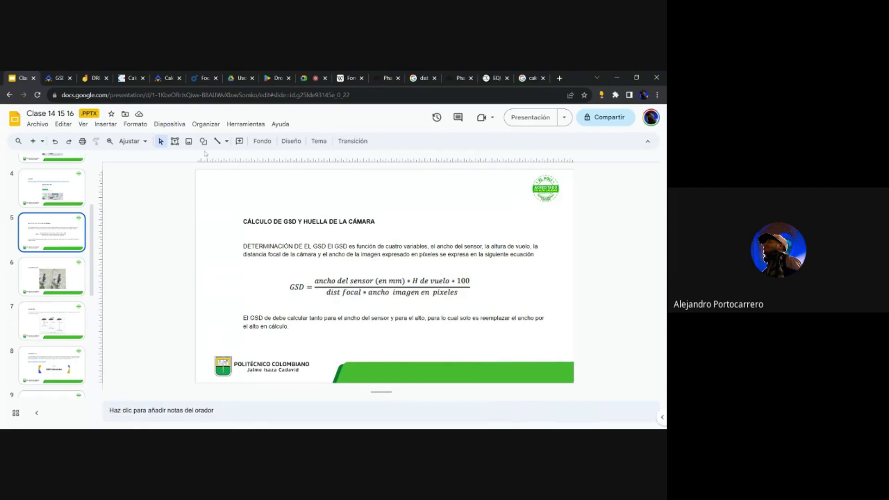
pyautogui.click(167, 75)
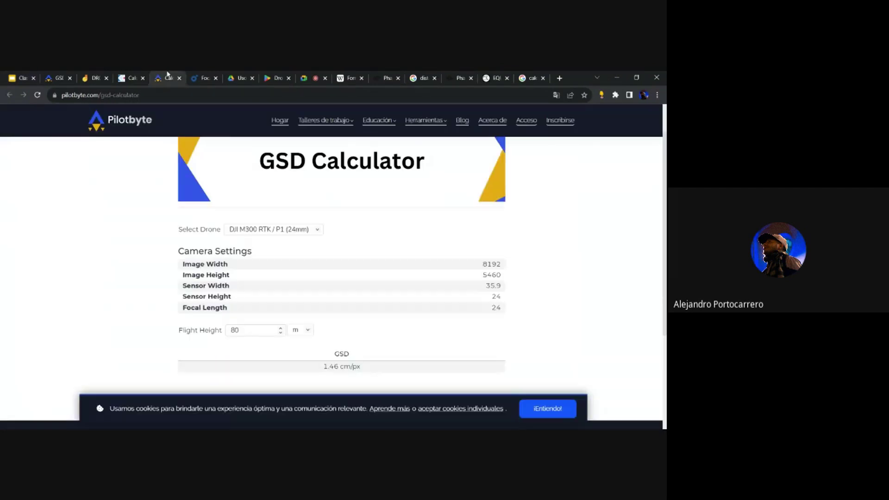
# - Read Omni Calculator's focal length article, covering the 35mm film definition, typical image sizes and the focal length, magnification and angle of view formulas
pyautogui.click(207, 75)
pyautogui.scroll(-10, 426, 258)
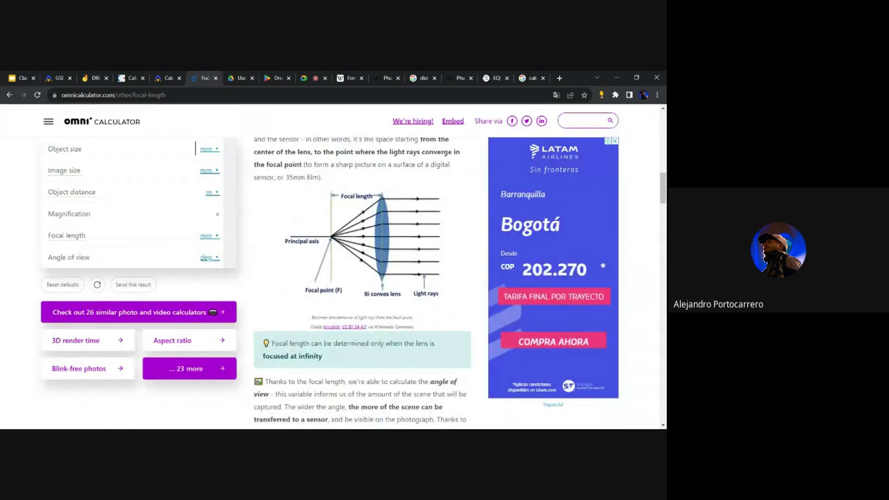
pyautogui.moveTo(284, 177); pyautogui.dragTo(319, 177)
pyautogui.scroll(3, 472, 215)
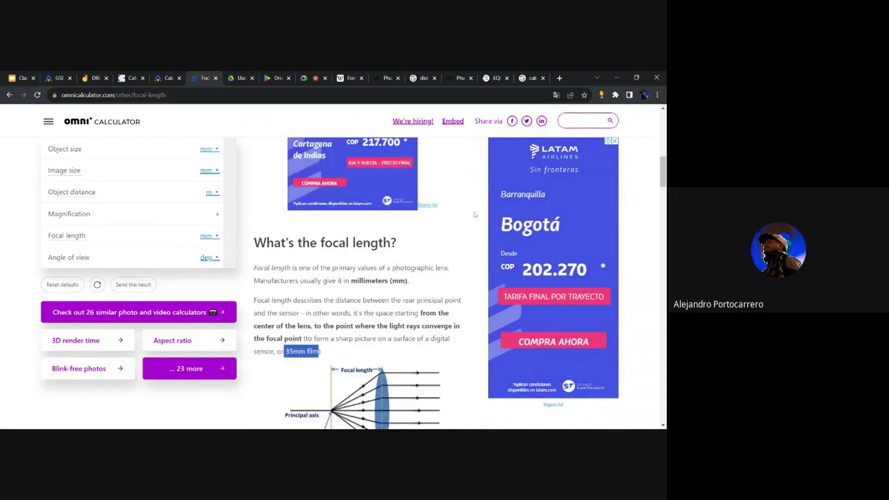
pyautogui.scroll(-6, 469, 215)
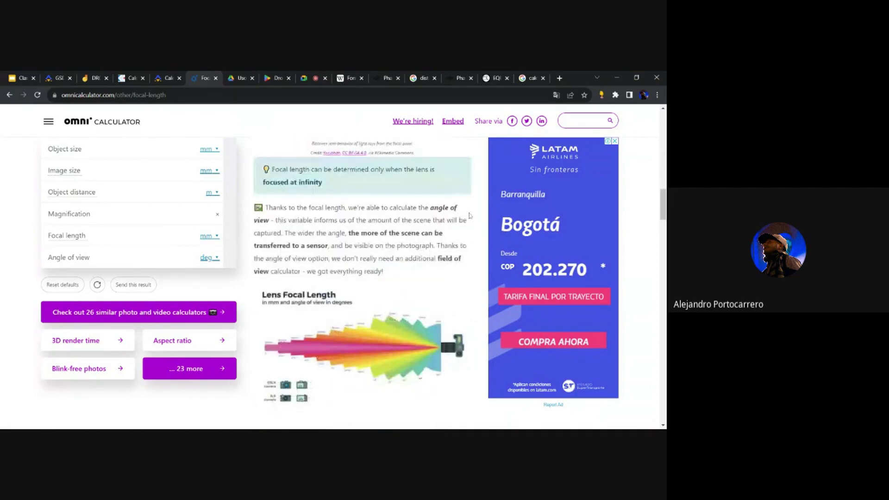
pyautogui.scroll(-10, 469, 216)
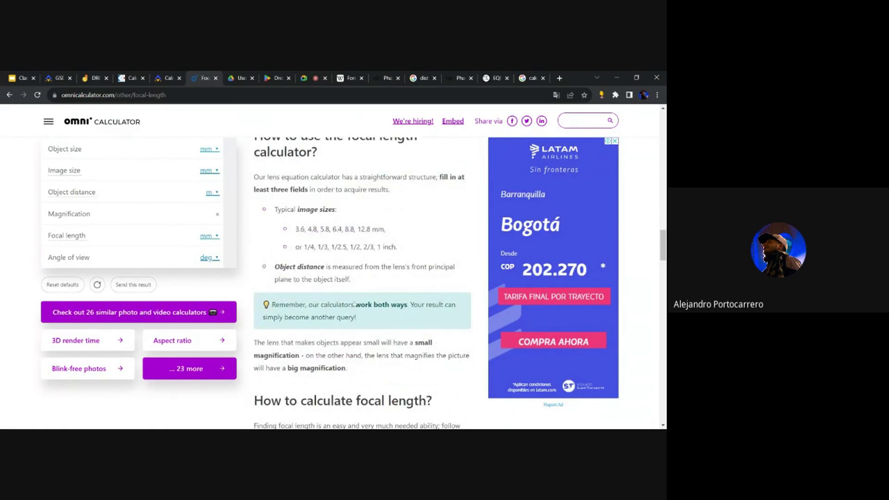
pyautogui.scroll(-5, 361, 315)
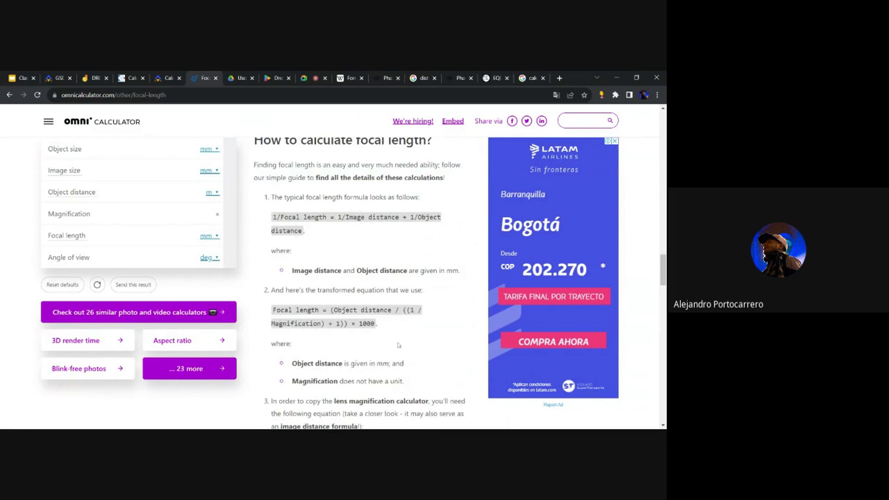
pyautogui.scroll(-1, 433, 319)
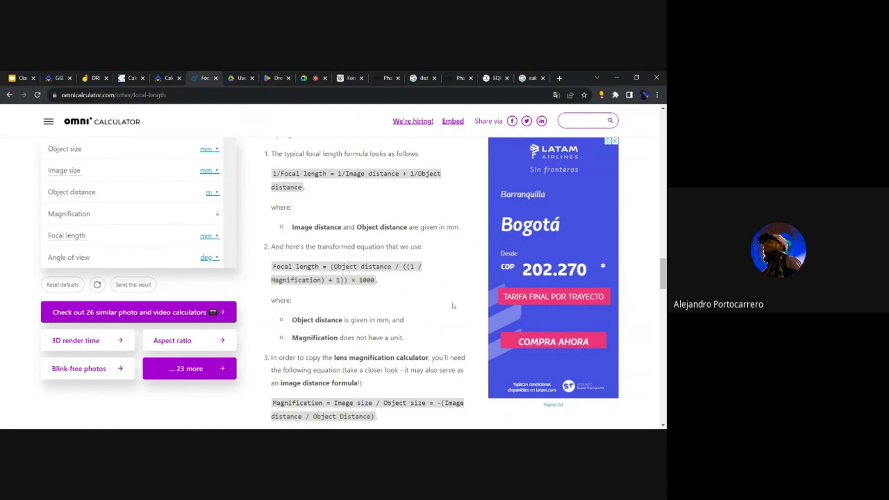
pyautogui.scroll(-1, 478, 310)
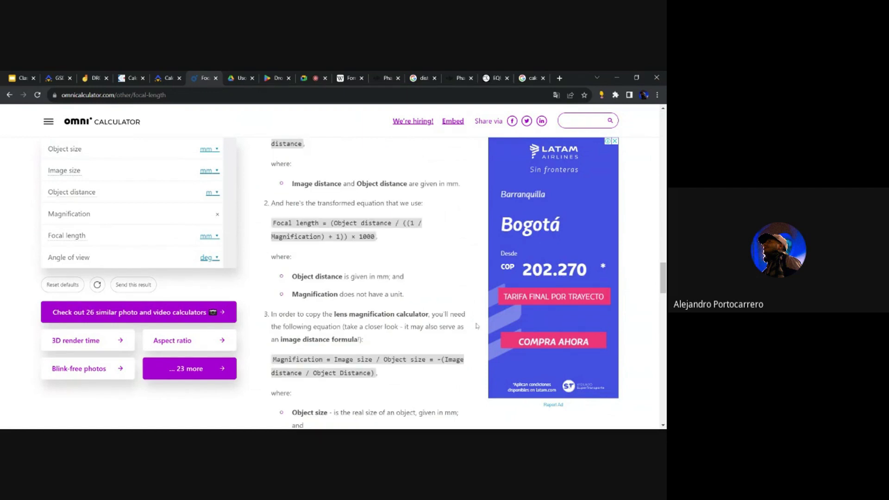
pyautogui.scroll(-2, 477, 326)
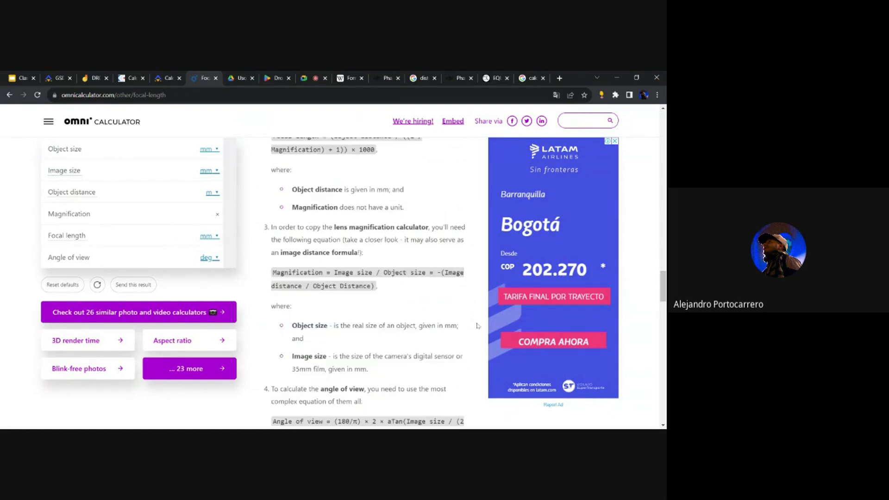
pyautogui.scroll(-1, 483, 331)
pyautogui.scroll(-1, 483, 331)
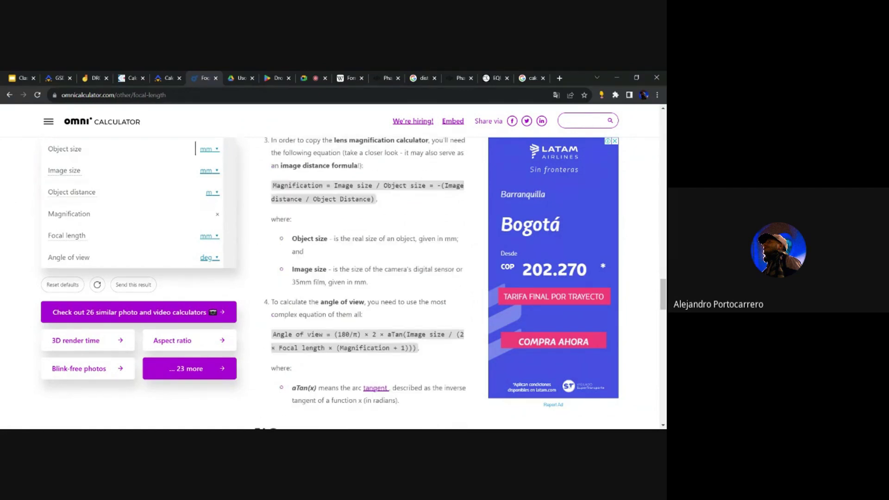
# - Examine the Focal Length Calculator's introduction, table of contents and input fields
pyautogui.scroll(7, 351, 249)
pyautogui.scroll(20, 351, 249)
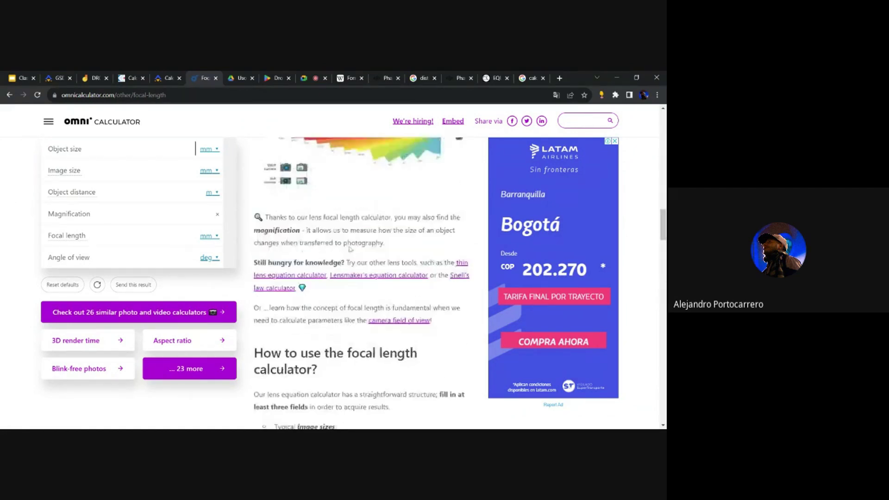
pyautogui.scroll(-5, 350, 249)
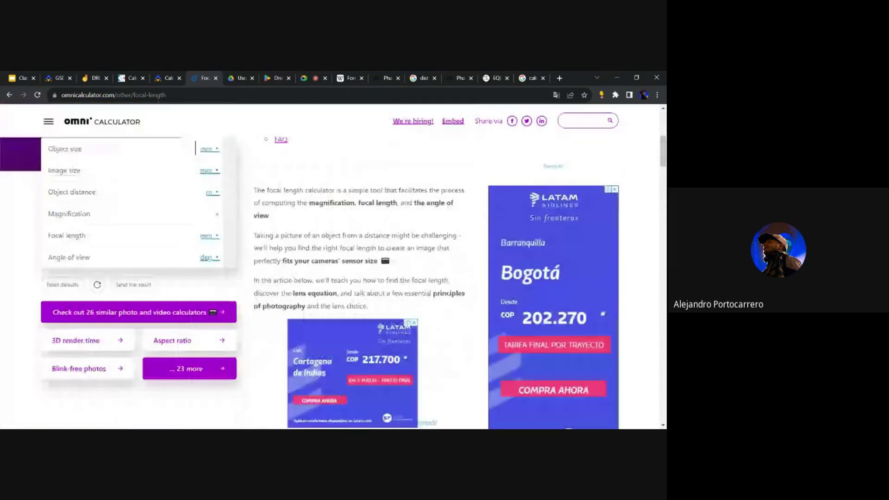
pyautogui.scroll(2, 419, 267)
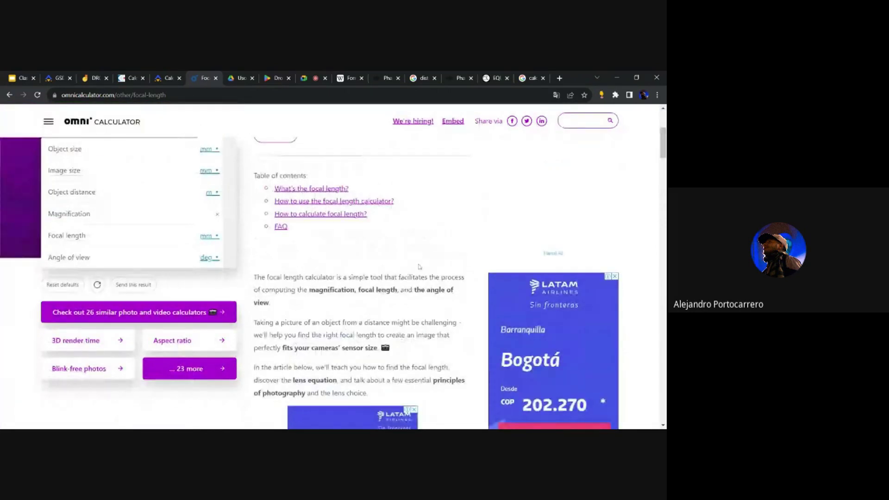
pyautogui.scroll(-2, 361, 278)
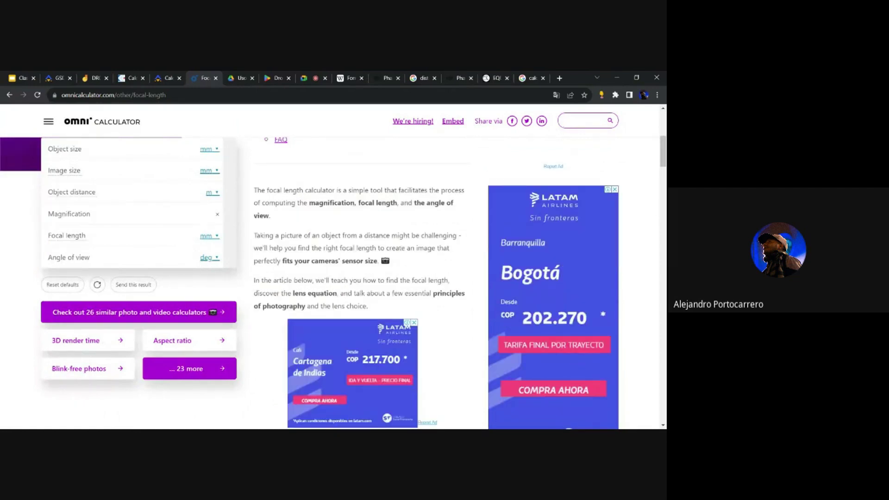
pyautogui.click(196, 235)
pyautogui.scroll(5, 397, 243)
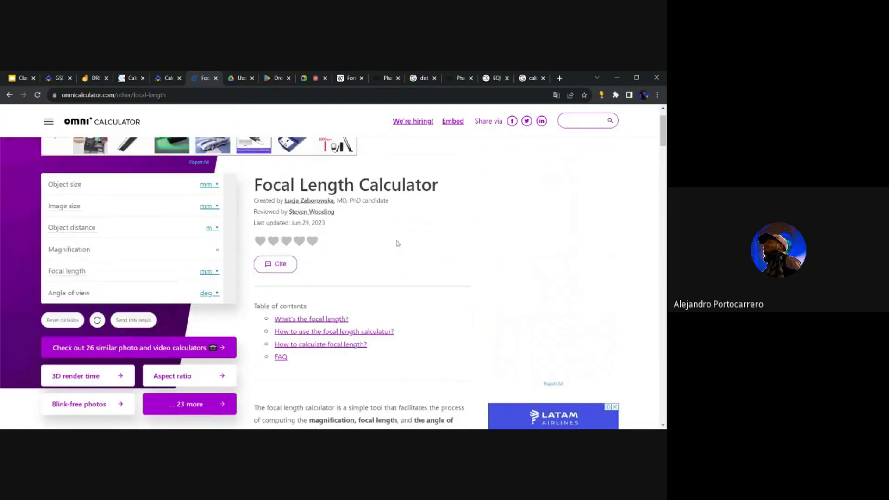
# - Review the article's focal length calculation formulas, highlighting the object distance and magnification terms and continuing through the angle of view equation
pyautogui.scroll(-10, 399, 245)
pyautogui.scroll(-15, 401, 246)
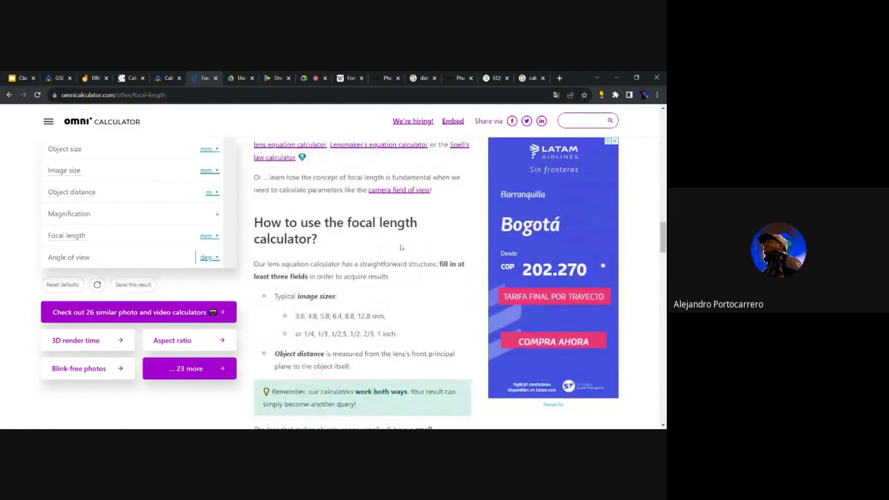
pyautogui.scroll(-6, 401, 248)
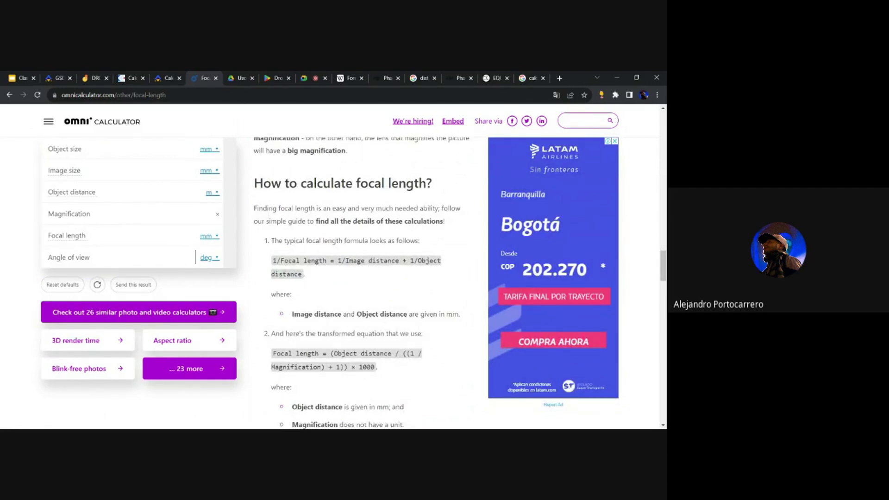
pyautogui.scroll(-1, 196, 257)
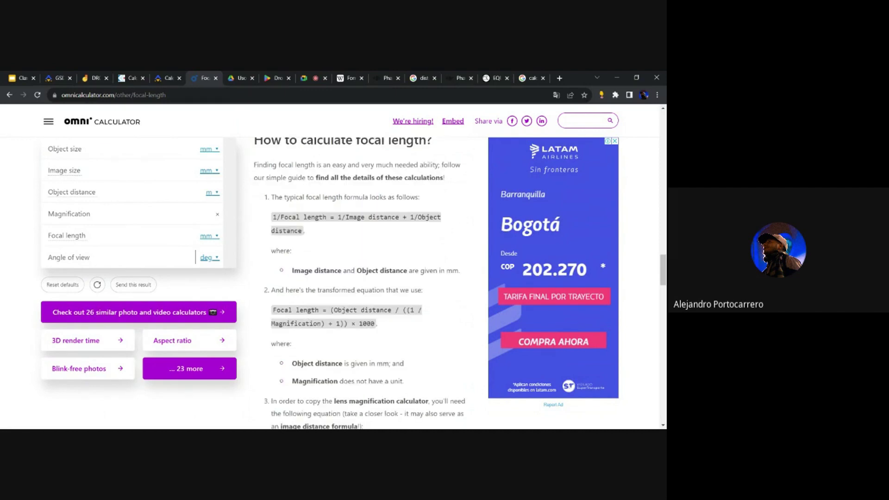
pyautogui.moveTo(333, 310); pyautogui.dragTo(395, 310)
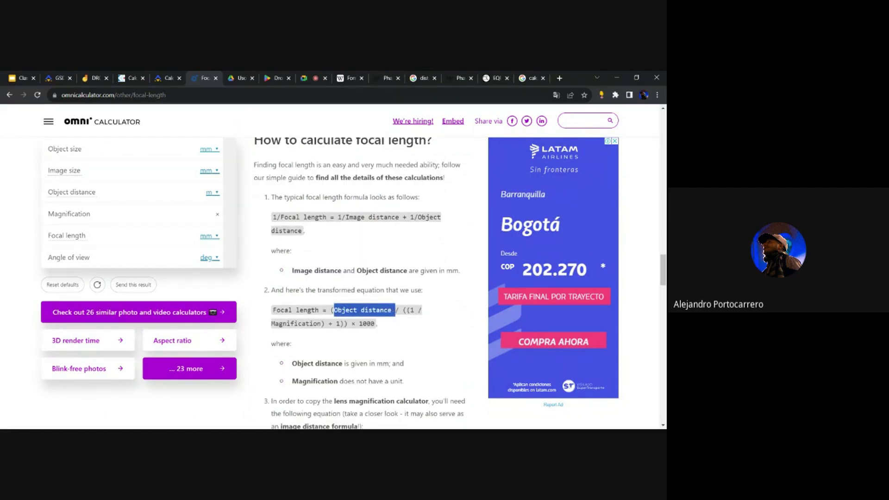
pyautogui.scroll(-2, 438, 351)
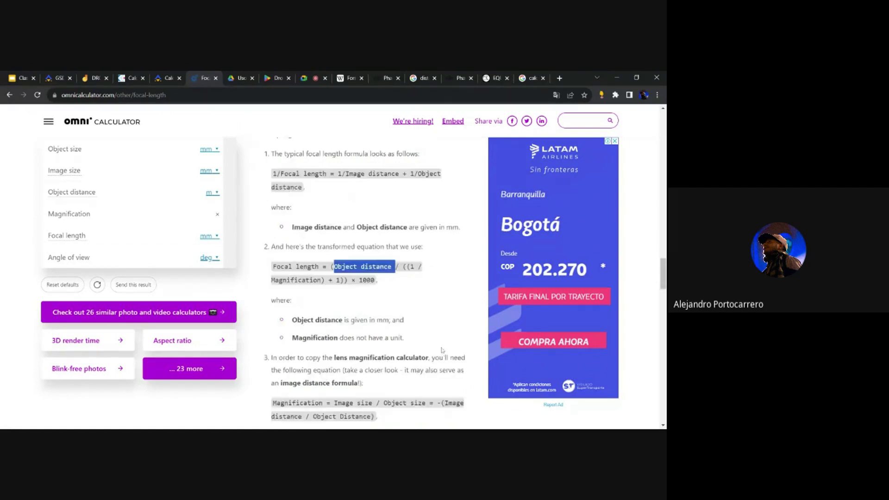
pyautogui.moveTo(292, 276); pyautogui.dragTo(343, 276)
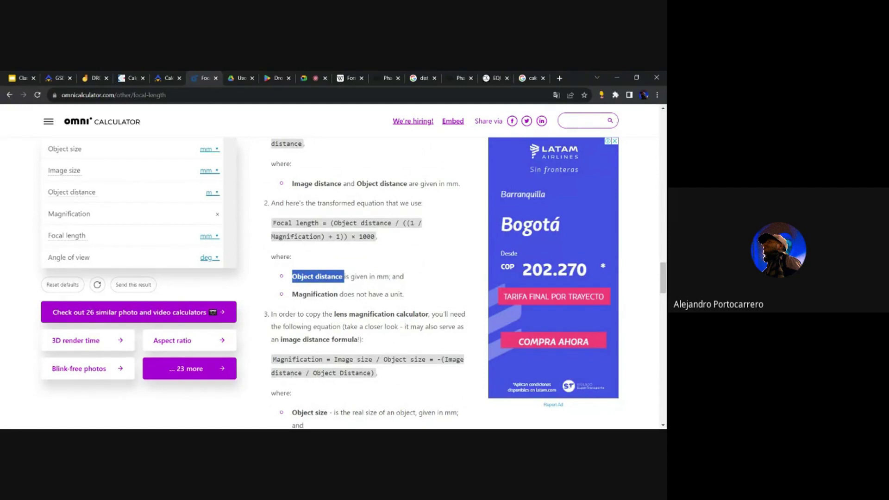
pyautogui.moveTo(292, 294); pyautogui.dragTo(339, 294)
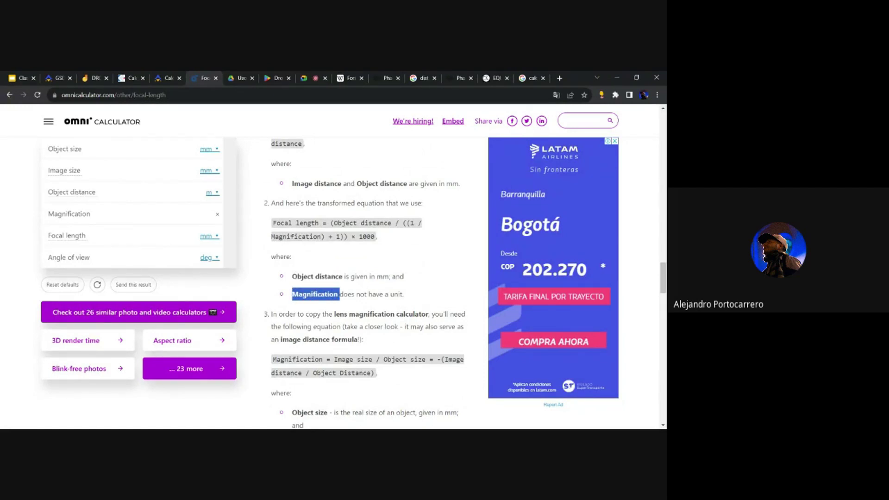
pyautogui.scroll(-2, 356, 323)
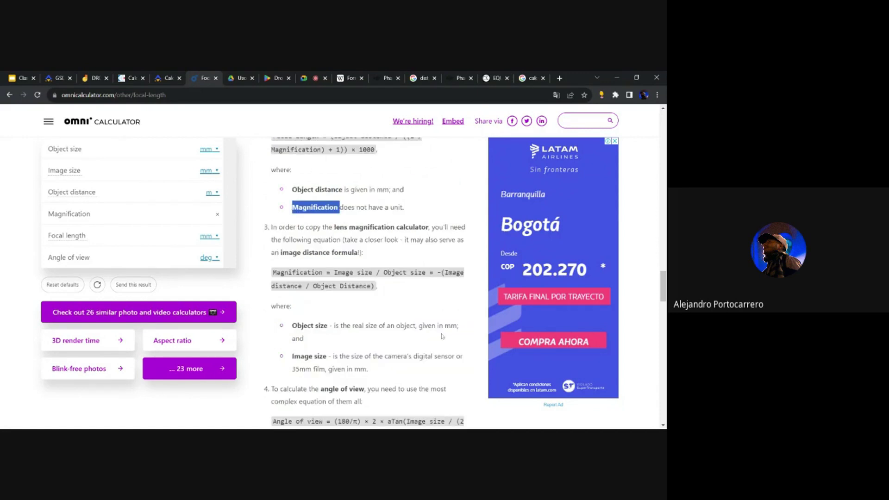
pyautogui.scroll(-10, 373, 306)
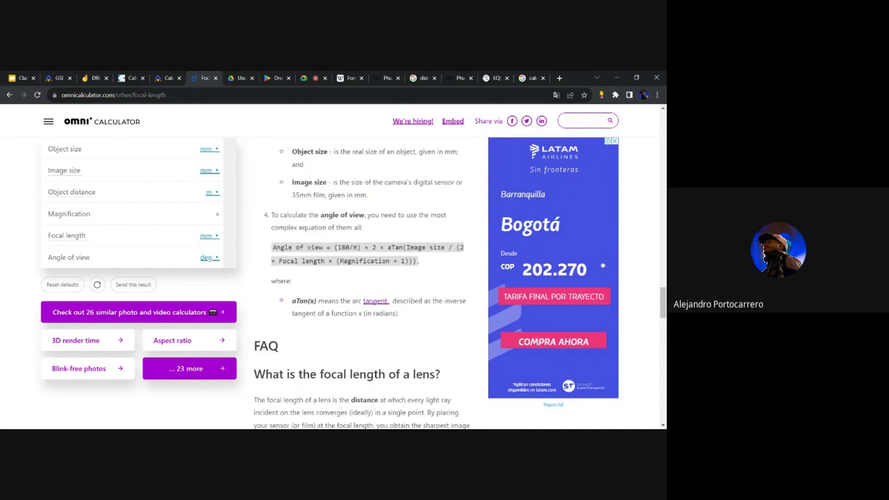
# - Read the focal length article's FAQ on calculating focal length from magnification, including the example lens with magnification 0.00553x at 10 m
pyautogui.scroll(-4, 381, 285)
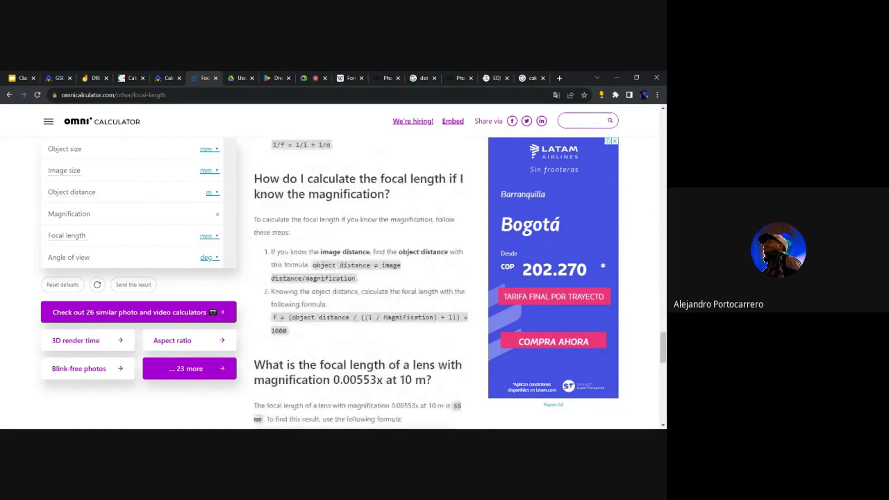
pyautogui.scroll(-2, 375, 334)
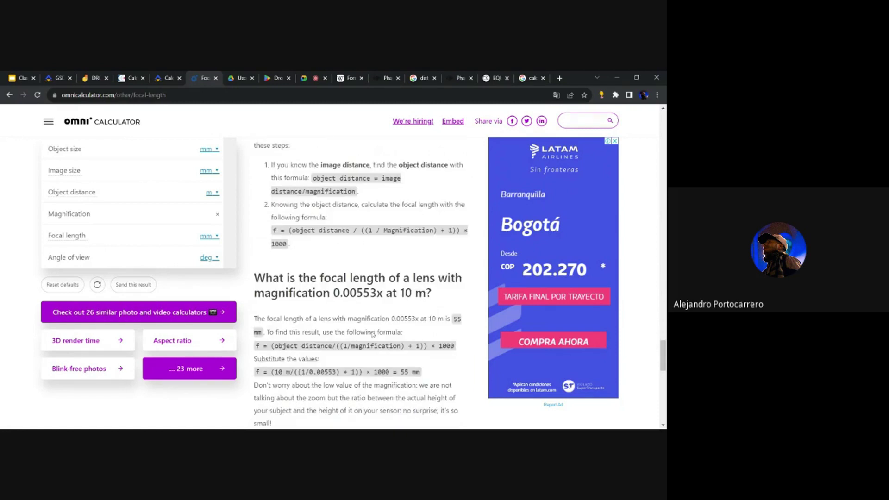
pyautogui.scroll(-2, 331, 317)
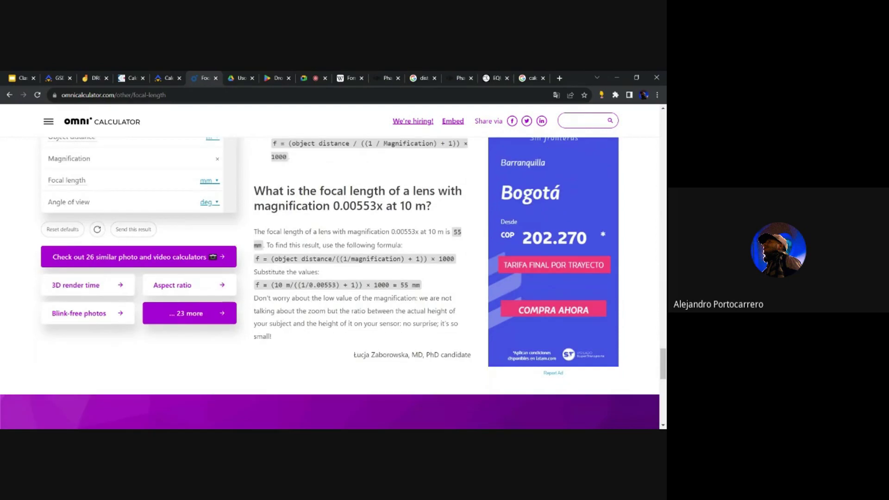
pyautogui.scroll(3, 330, 317)
pyautogui.scroll(10, 331, 317)
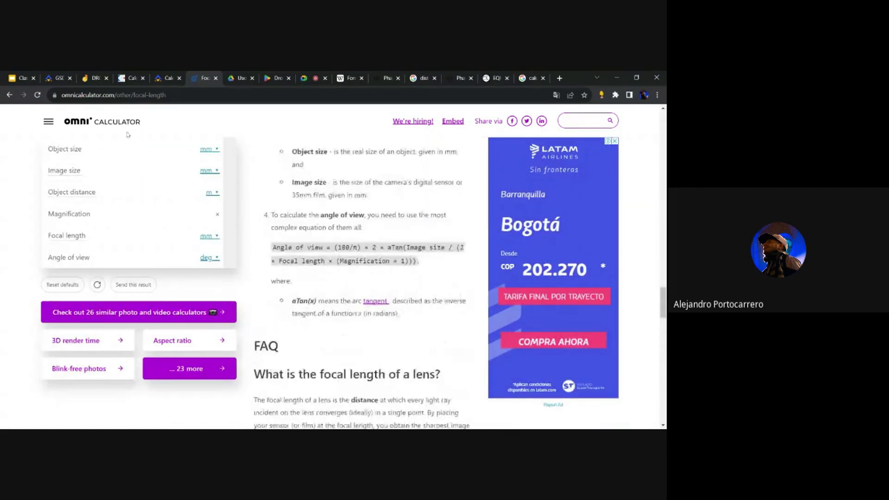
# - Review the open GSD calculator pages, ending on the Pilotbyte page with the DJI M300 RTK / P1 (24mm)
pyautogui.click(66, 76)
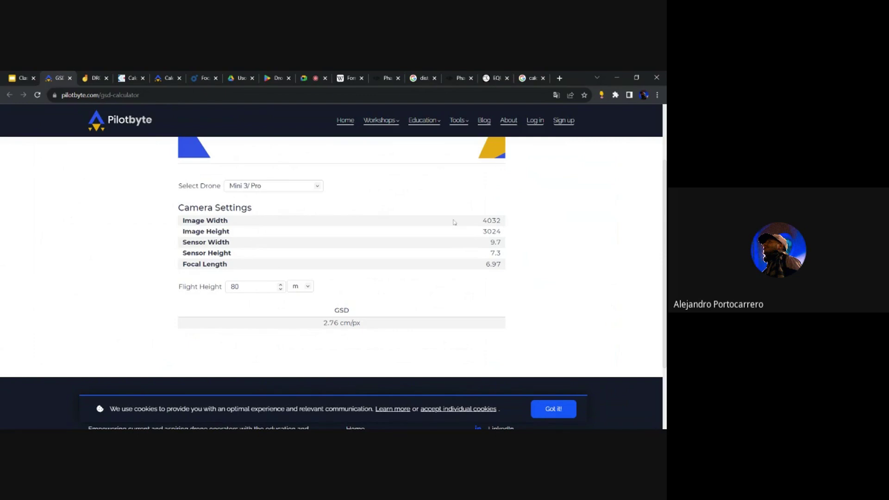
pyautogui.click(96, 75)
pyautogui.click(130, 75)
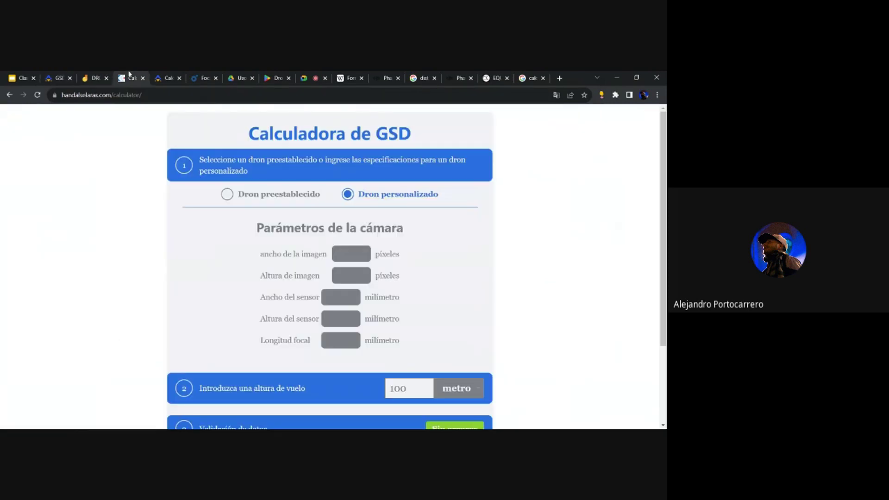
pyautogui.click(173, 75)
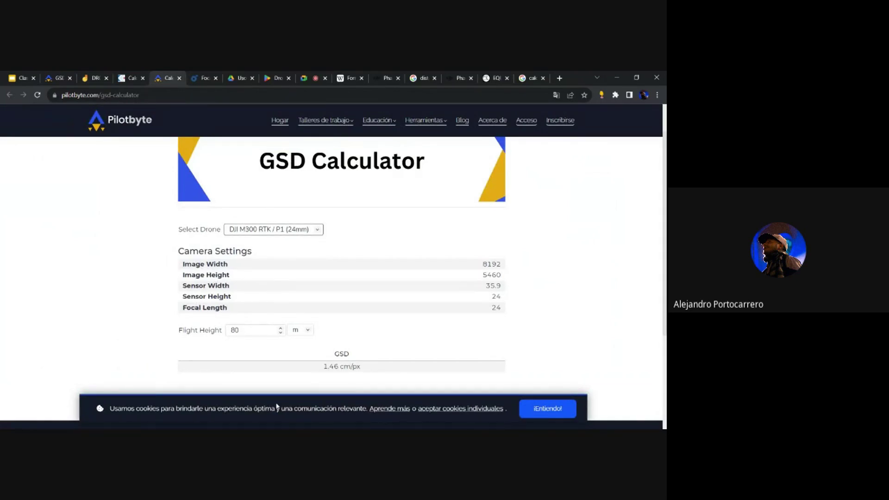
# - Search the web for "zenmuse p1 sensor" in a separate browser page
pyautogui.click(564, 78)
pyautogui.write('ze')
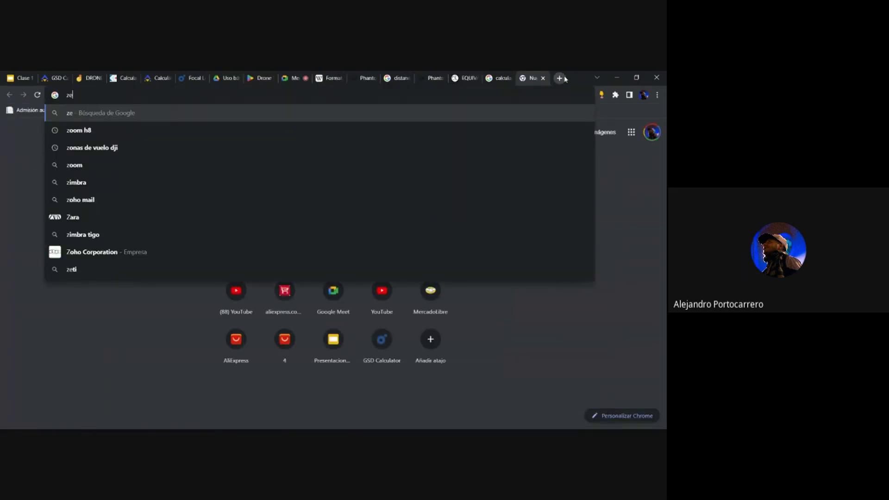
pyautogui.write('nmuse p1')
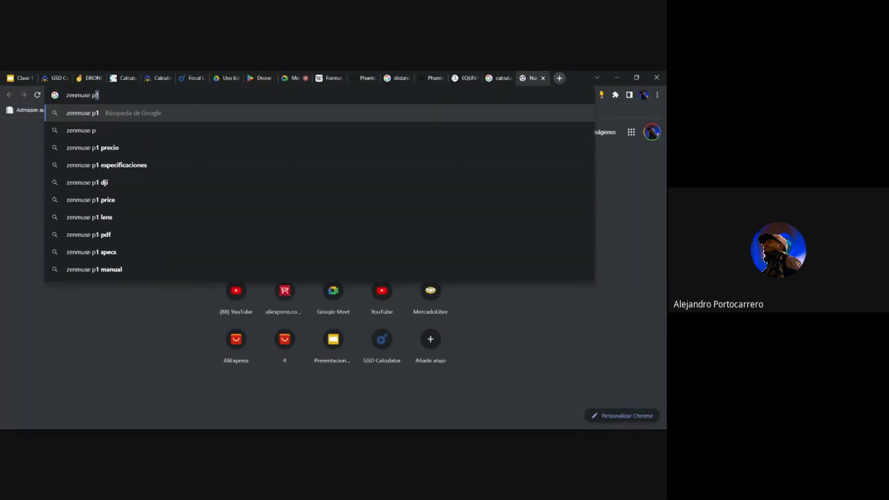
pyautogui.press('Up')
pyautogui.press('Down')
pyautogui.write('sensor')
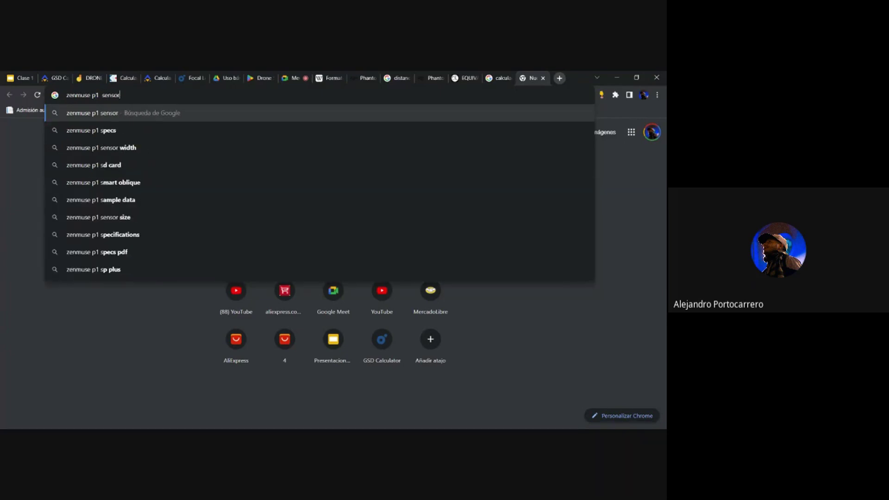
pyautogui.press('Return')
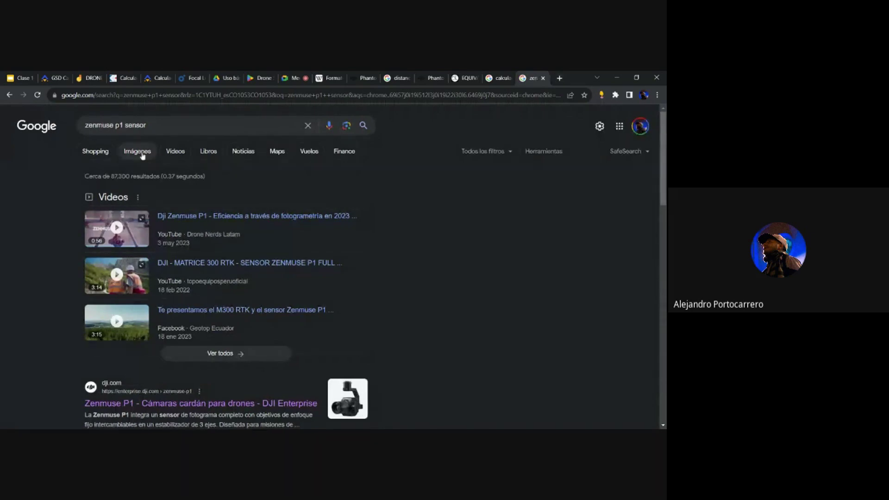
# - Browse the image results for the Zenmuse P1 sensor and return to the general search results
pyautogui.click(139, 152)
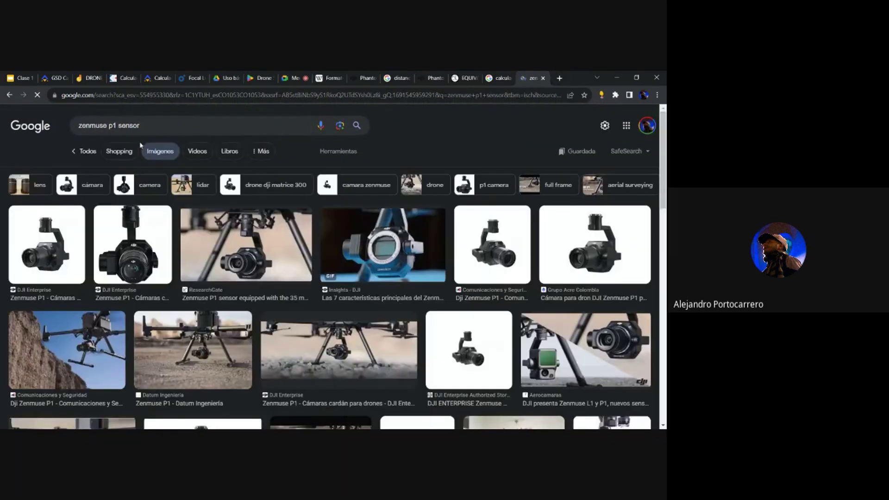
pyautogui.scroll(-10, 184, 195)
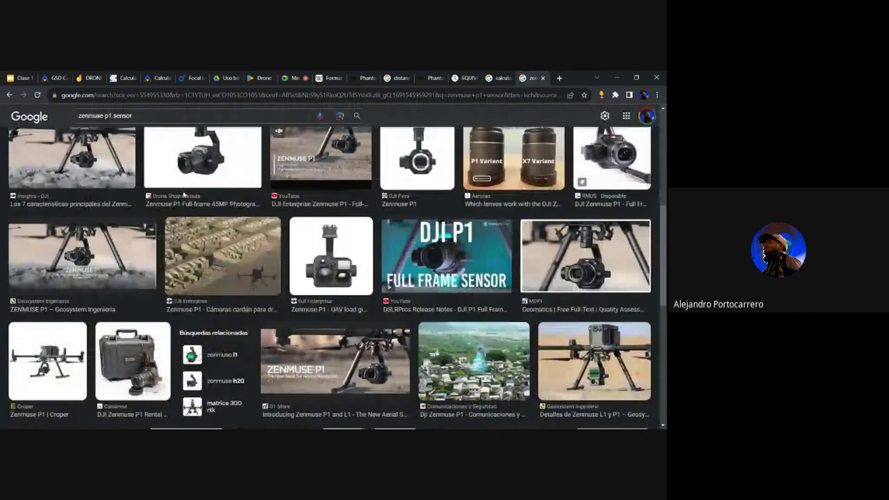
pyautogui.scroll(-6, 184, 195)
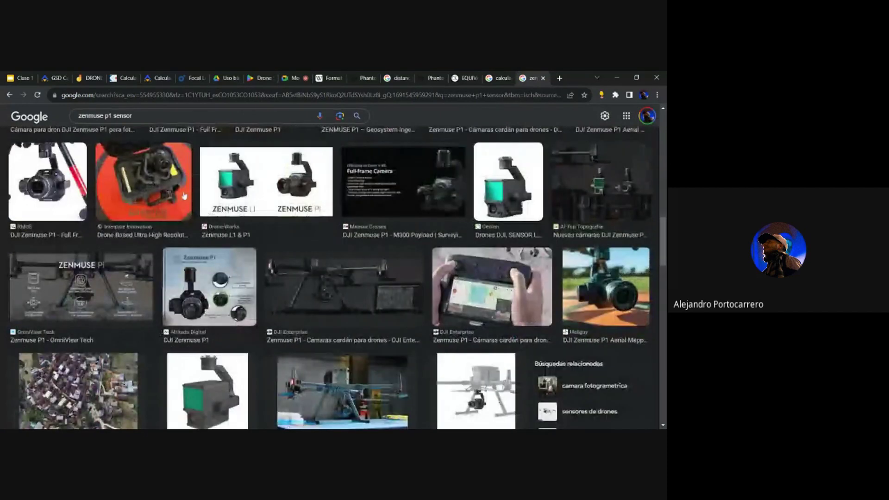
pyautogui.scroll(-15, 199, 186)
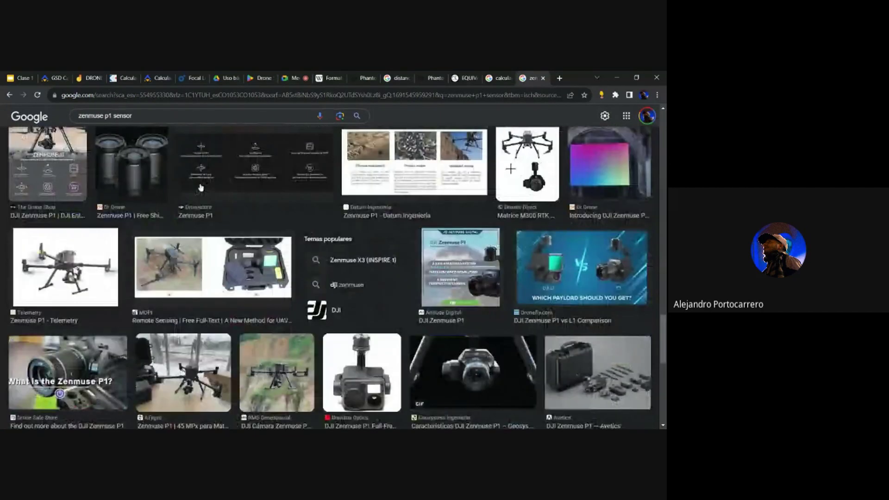
pyautogui.scroll(15, 93, 146)
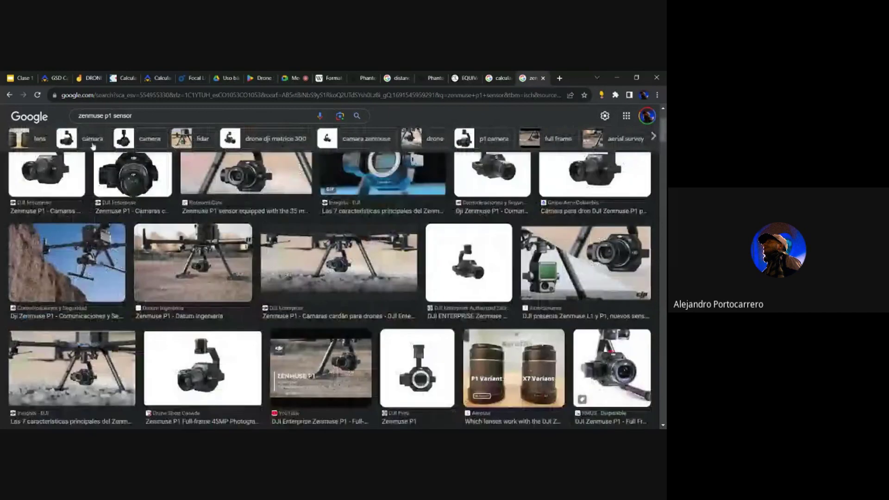
pyautogui.scroll(3, 93, 147)
pyautogui.click(82, 150)
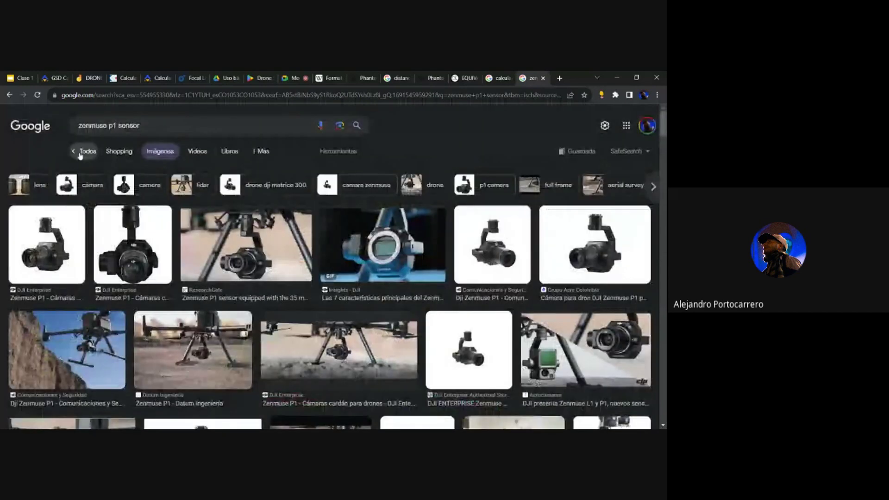
# - Open DJI Enterprise's Zenmuse P1 page and highlight "Full-frame Sensor" in the Full-frame Camera section
pyautogui.scroll(-4, 160, 199)
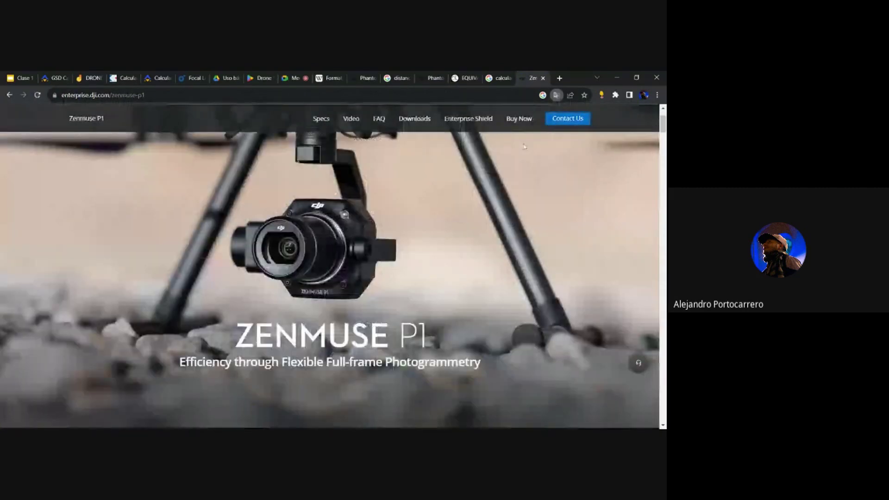
pyautogui.scroll(-15, 477, 269)
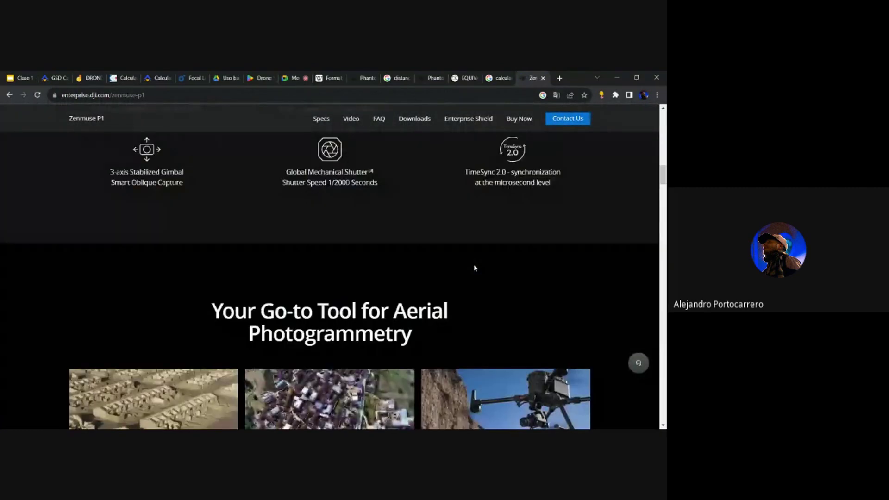
pyautogui.scroll(-3, 474, 269)
pyautogui.scroll(5, 475, 269)
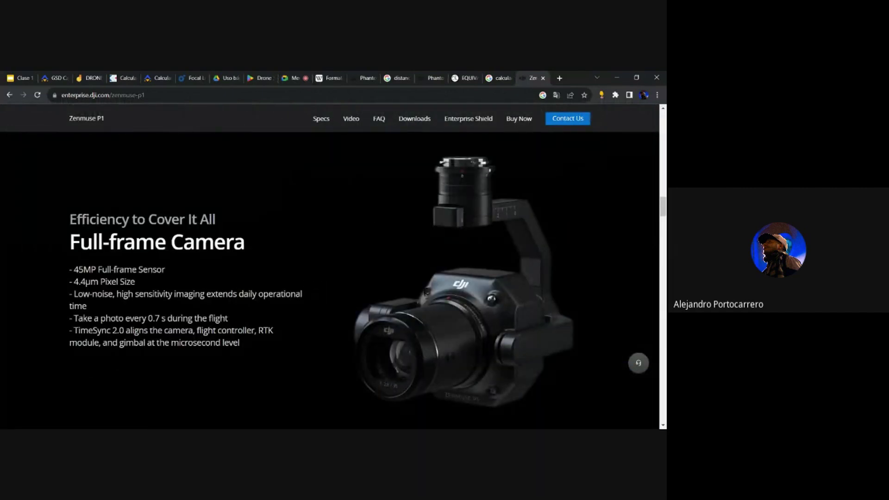
pyautogui.moveTo(101, 269); pyautogui.dragTo(163, 269)
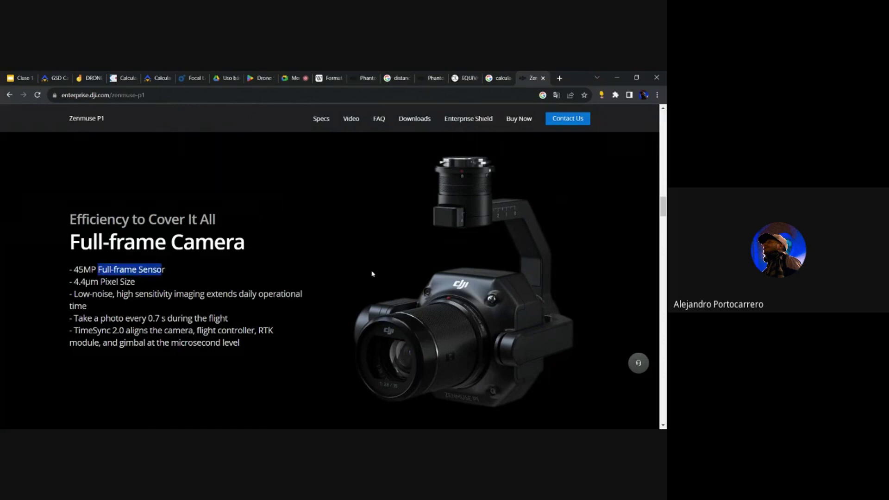
# - Examine the rest of the Zenmuse P1 product page, from its data management and application scenarios to the aerial surveying introduction
pyautogui.scroll(-10, 355, 273)
pyautogui.scroll(-15, 355, 273)
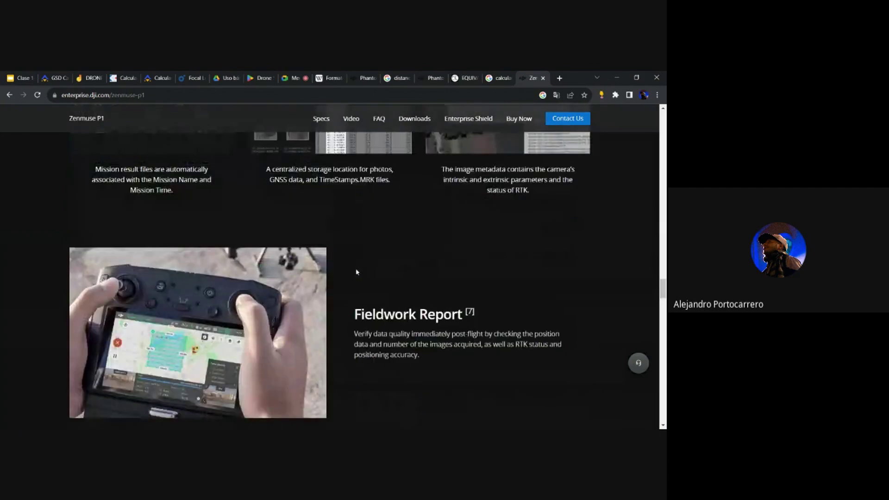
pyautogui.scroll(-5, 356, 271)
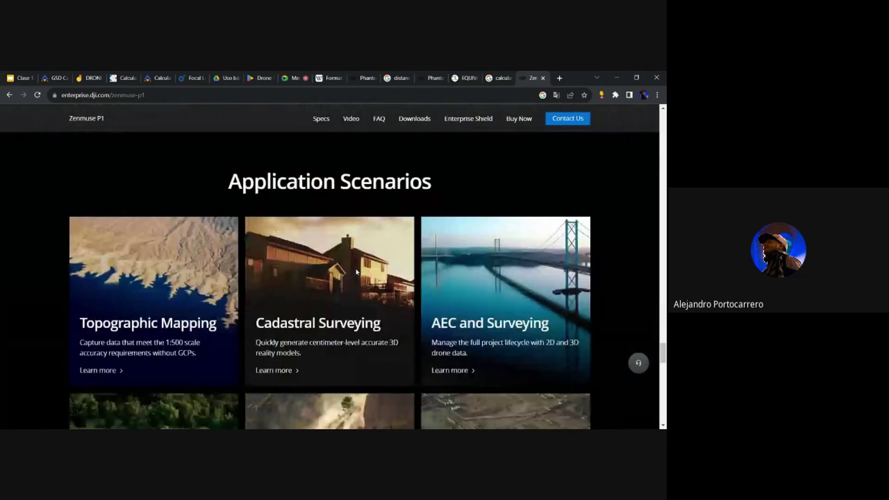
pyautogui.scroll(3, 357, 272)
pyautogui.scroll(-15, 356, 272)
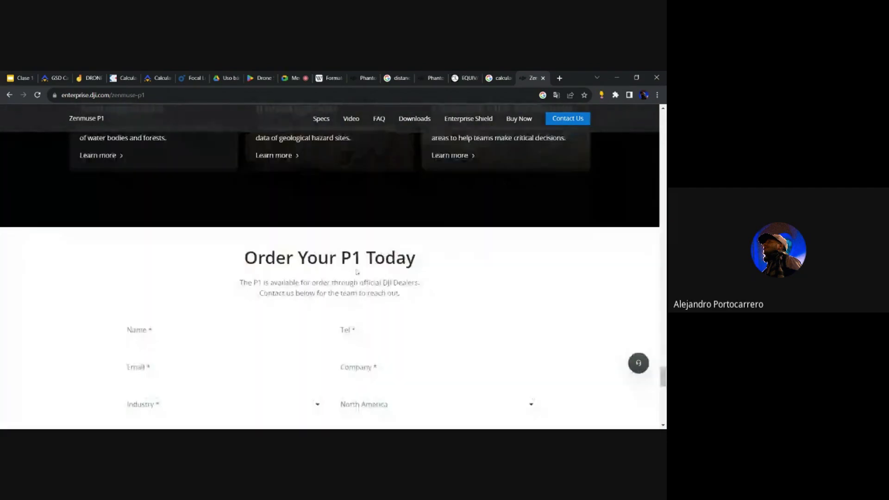
pyautogui.scroll(15, 357, 272)
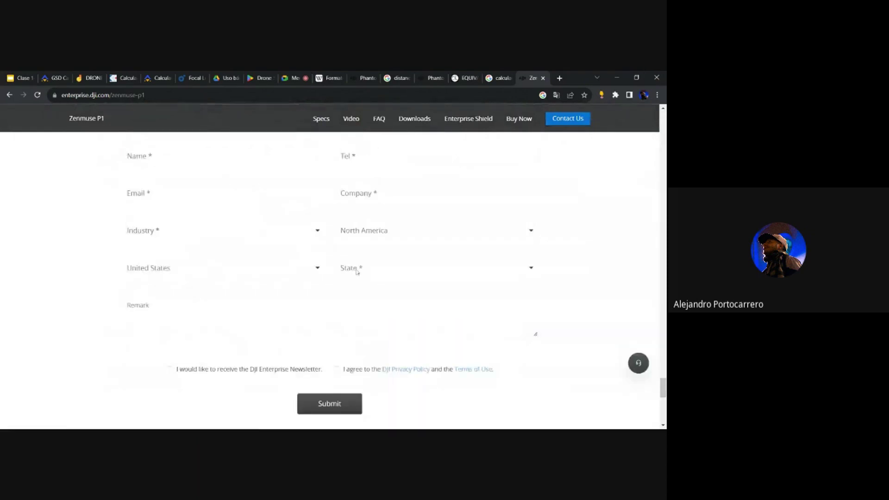
pyautogui.scroll(5, 356, 271)
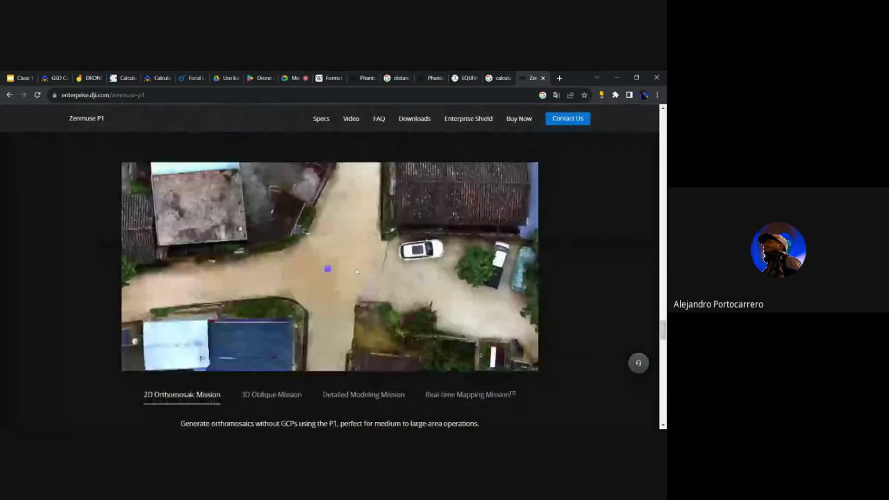
pyautogui.scroll(5, 356, 271)
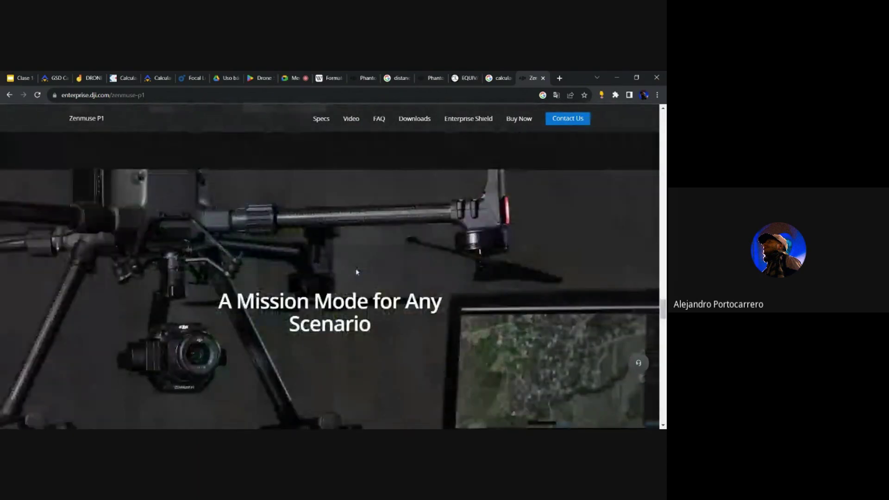
pyautogui.scroll(5, 357, 272)
pyautogui.scroll(5, 618, 292)
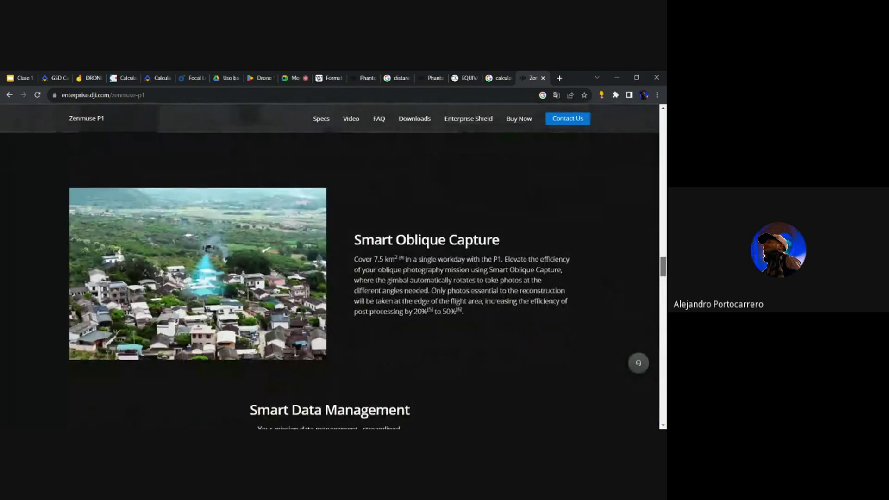
pyautogui.scroll(10, 663, 187)
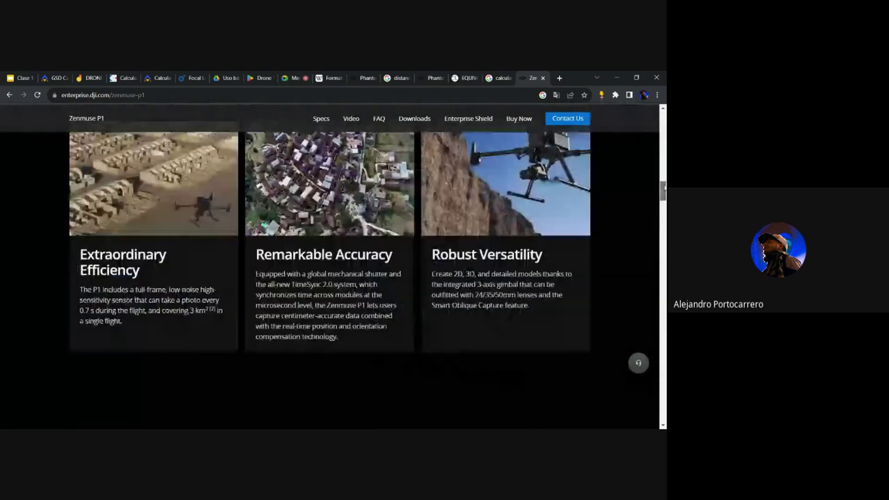
pyautogui.scroll(5, 664, 187)
pyautogui.scroll(-3, 664, 187)
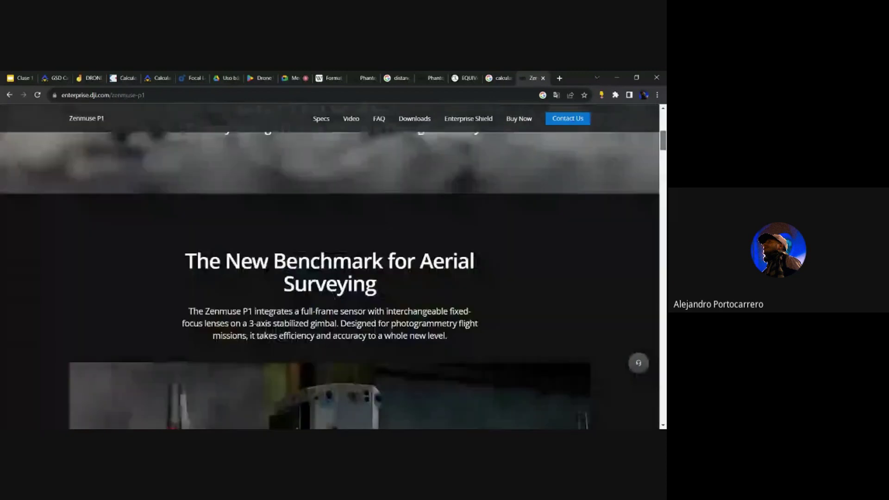
# - View the Zenmuse P1's oblique, detailed modeling, real-time mapping and orthomosaic mission modes, and return to the Pilotbyte calculator for the DJI M300 RTK
pyautogui.scroll(-15, 330, 267)
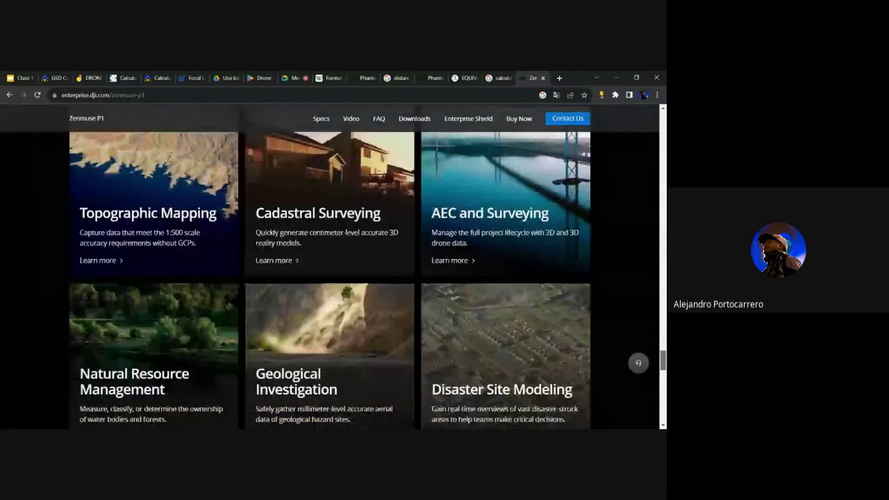
pyautogui.scroll(-10, 329, 267)
pyautogui.scroll(8, 329, 267)
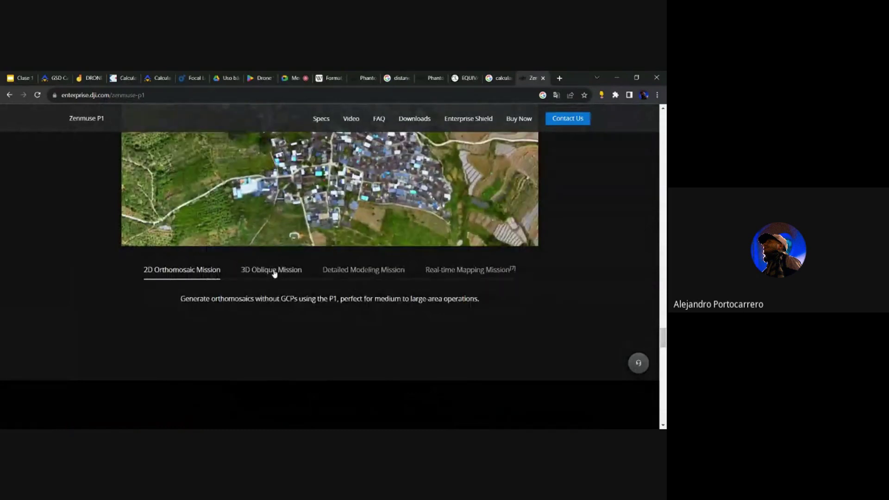
pyautogui.click(272, 272)
pyautogui.click(352, 272)
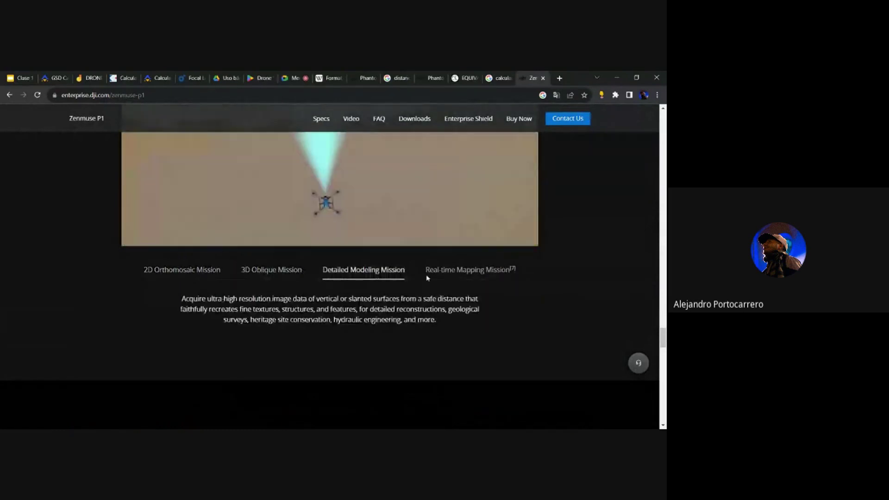
pyautogui.click(434, 276)
pyautogui.click(180, 273)
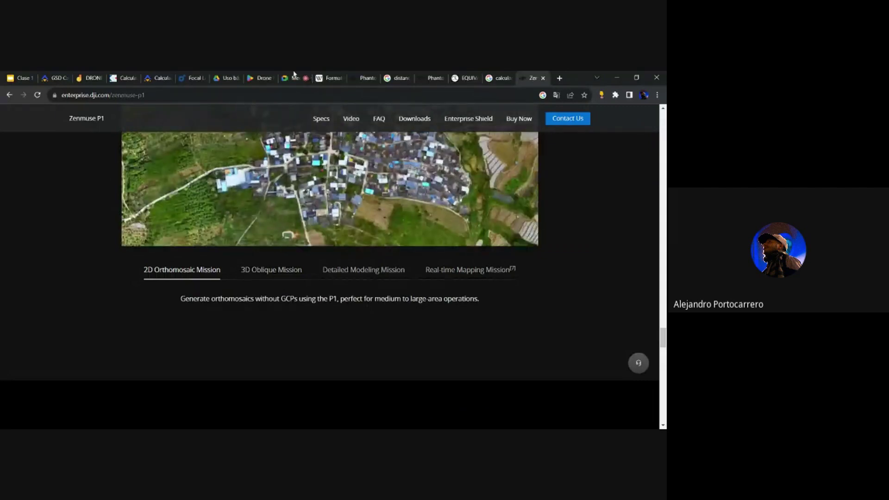
pyautogui.click(157, 77)
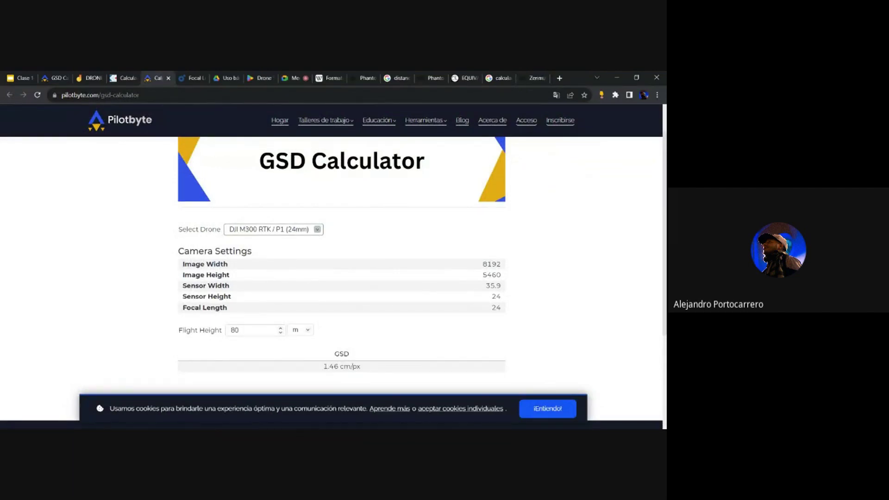
# - Choose the Mavic 3 E as the drone in the GSD calculator and highlight its focal length value
pyautogui.click(299, 329)
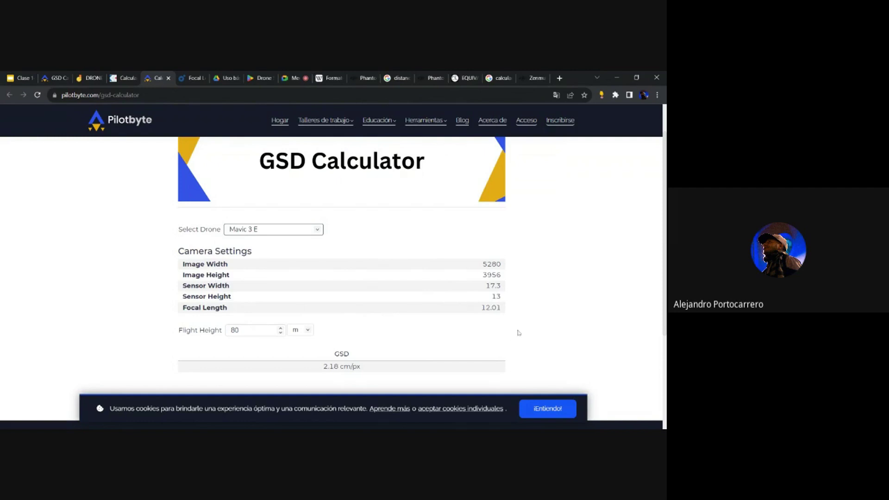
pyautogui.moveTo(502, 309); pyautogui.dragTo(481, 308)
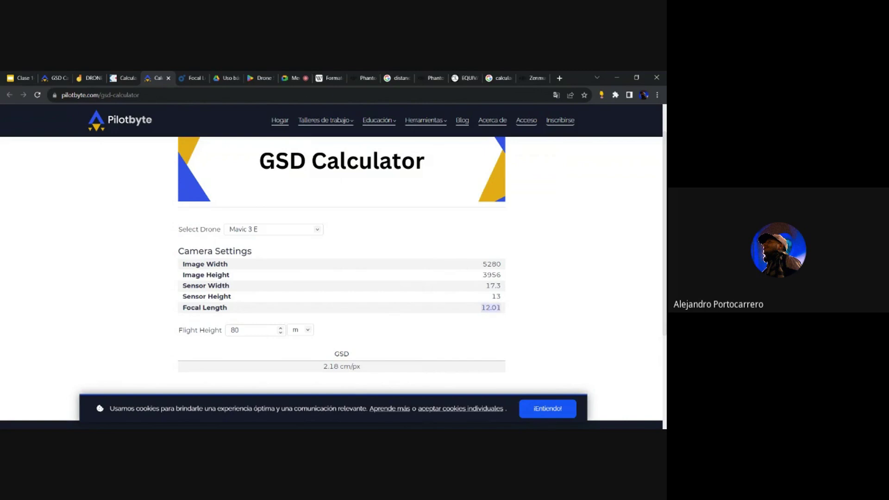
pyautogui.moveTo(502, 309); pyautogui.dragTo(481, 312)
# - Examine the focal length definition and lens diagram in Omni Calculator's article, and open Wikipedia's table of image sensor sizes
pyautogui.click(190, 77)
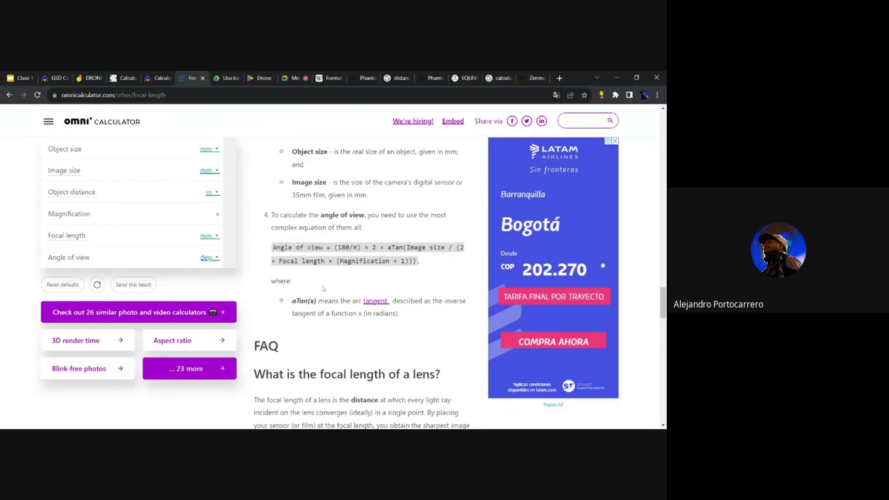
pyautogui.scroll(5, 206, 243)
pyautogui.scroll(15, 206, 243)
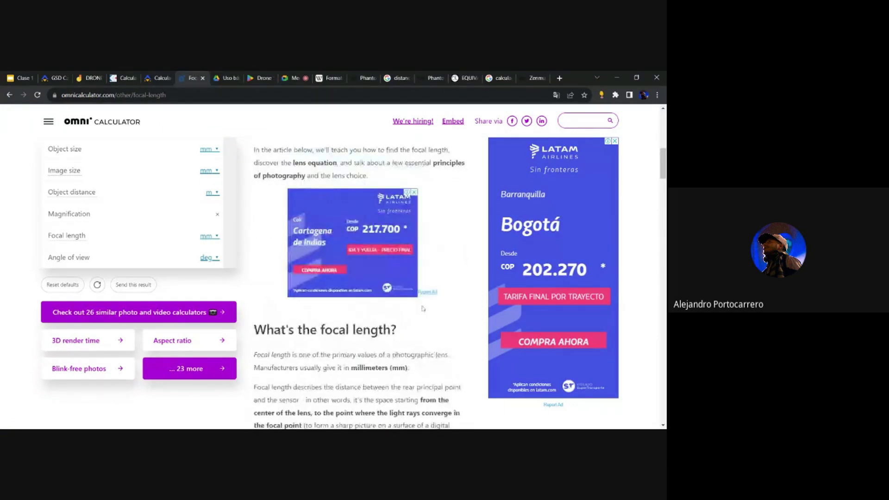
pyautogui.scroll(5, 448, 298)
pyautogui.scroll(-5, 448, 297)
pyautogui.scroll(-5, 361, 278)
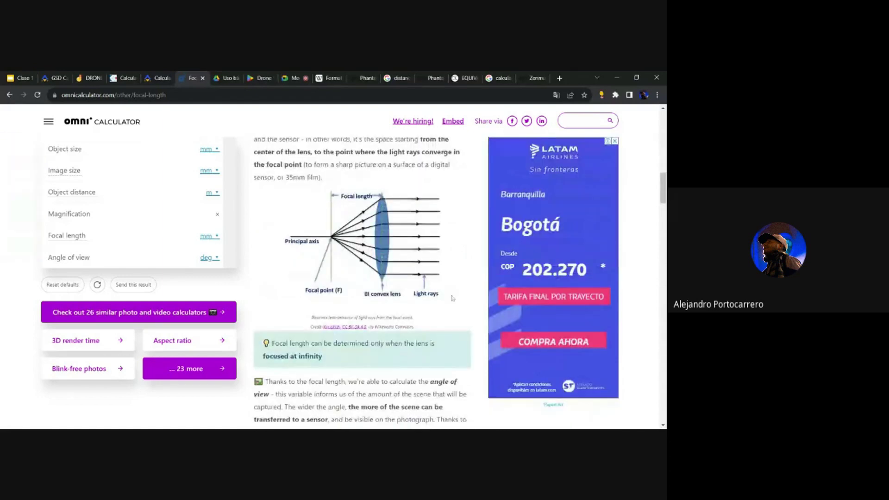
pyautogui.scroll(-8, 375, 263)
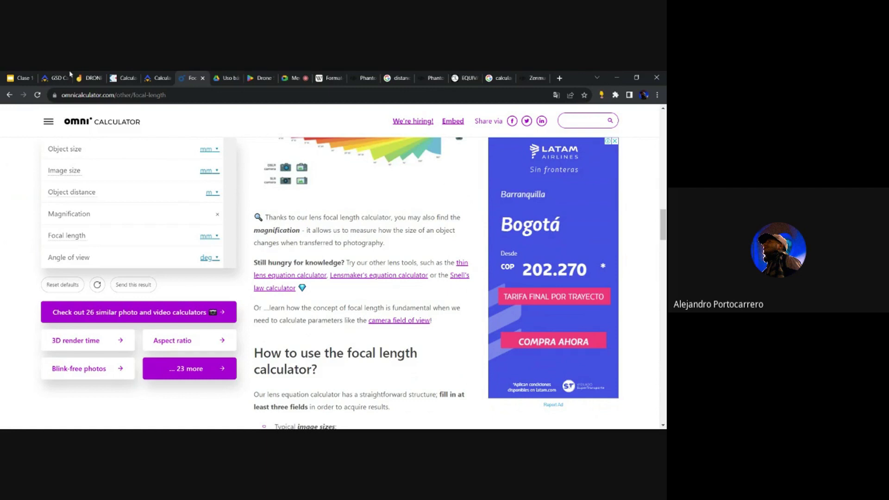
pyautogui.click(342, 74)
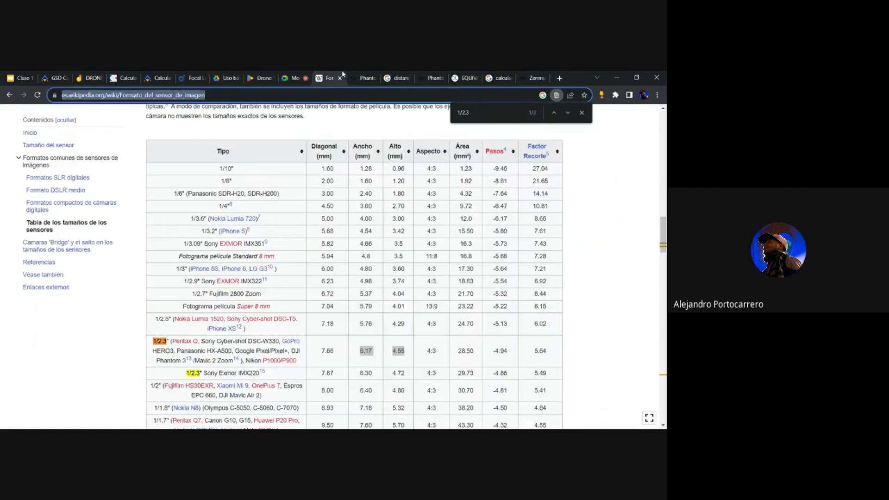